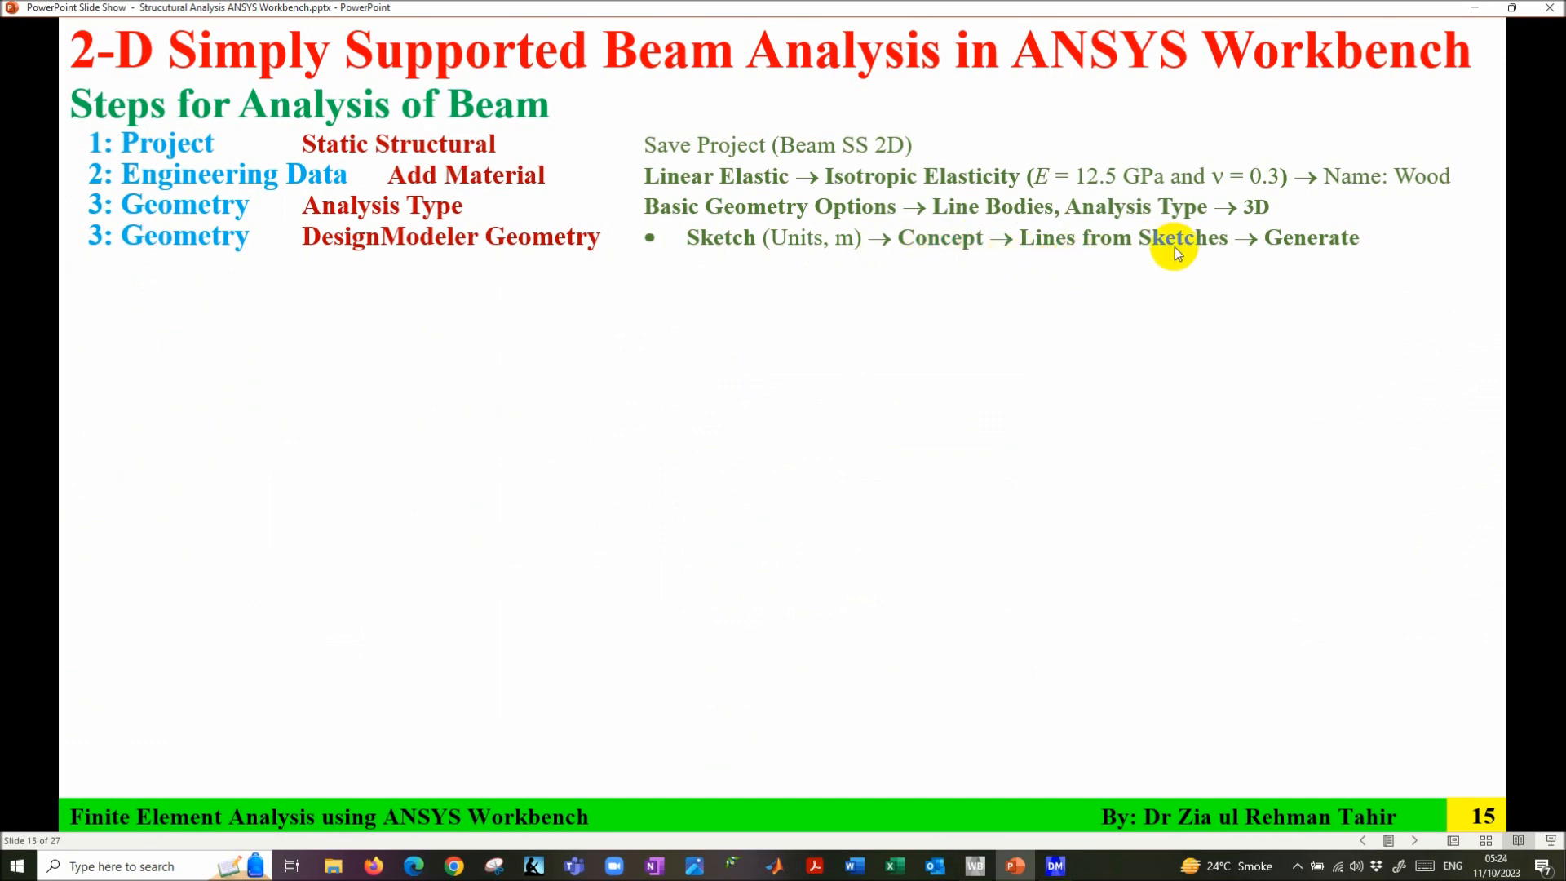
- Leave the PowerPoint beam-analysis steps slide and bring DesignModeler to the front
{"action": "left_click", "coordinate": [1053, 866]}
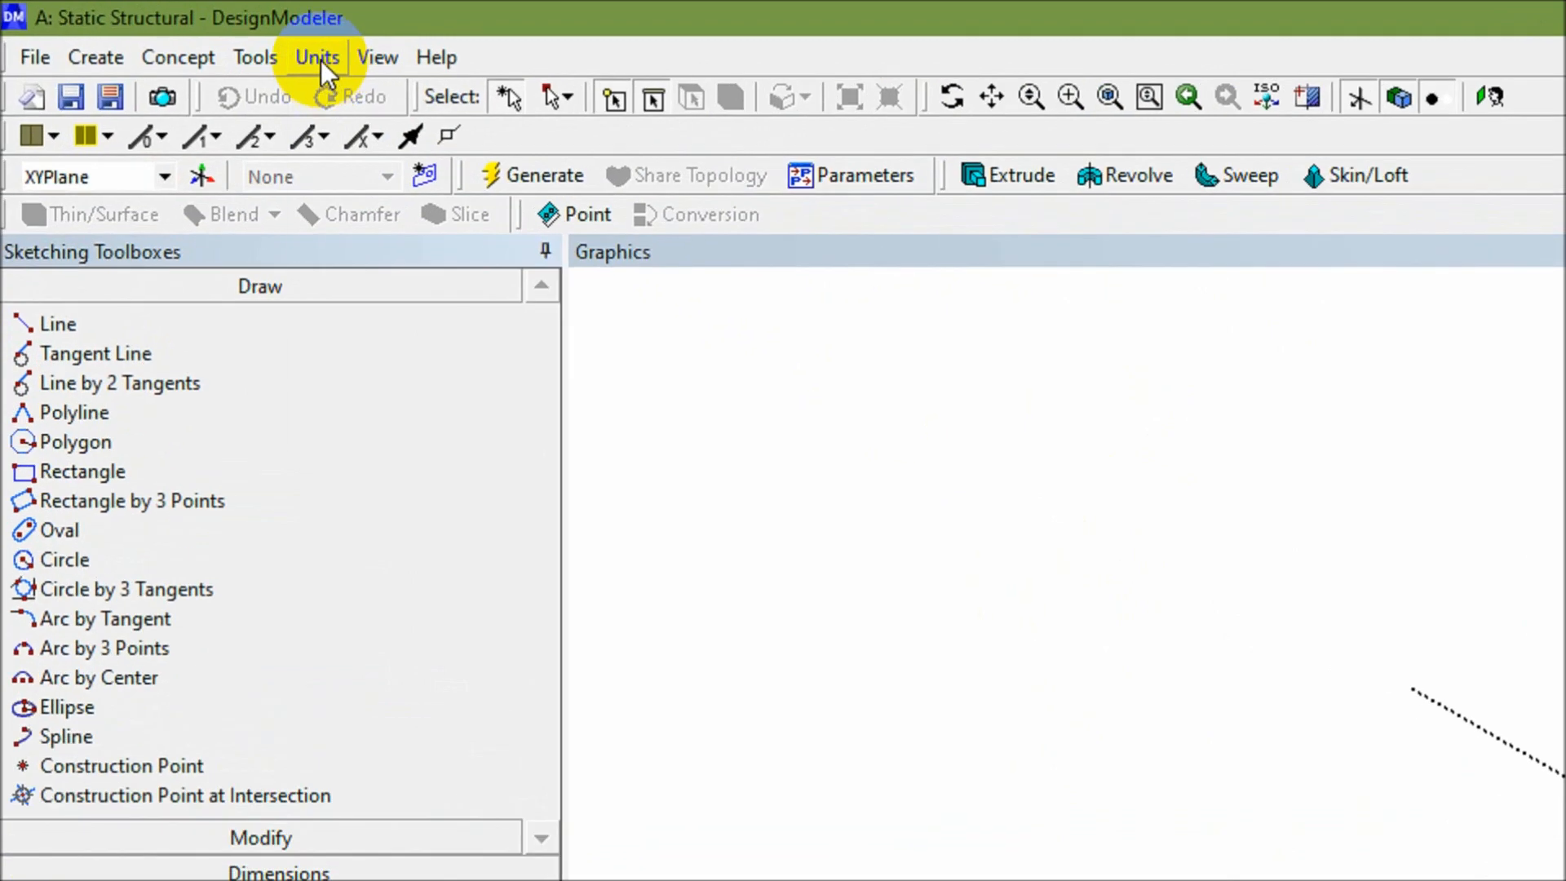
- Set units to metres and turn on a shown, snapping 2D grid with 1 m major spacing
{"action": "left_click", "coordinate": [157, 28]}
{"action": "left_click", "coordinate": [356, 96]}
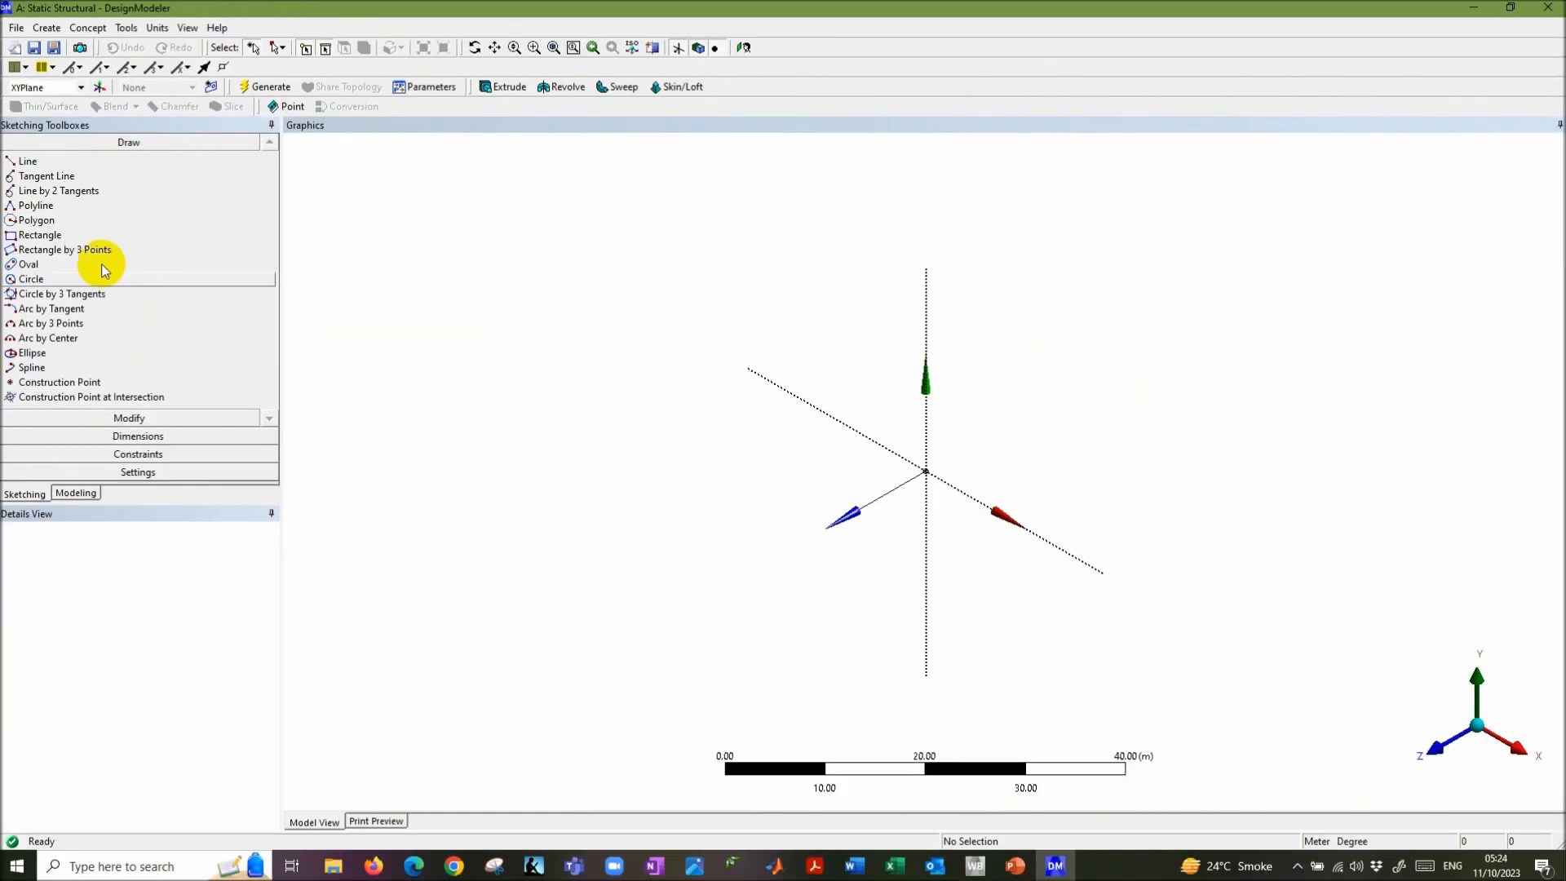
{"action": "left_click", "coordinate": [138, 472]}
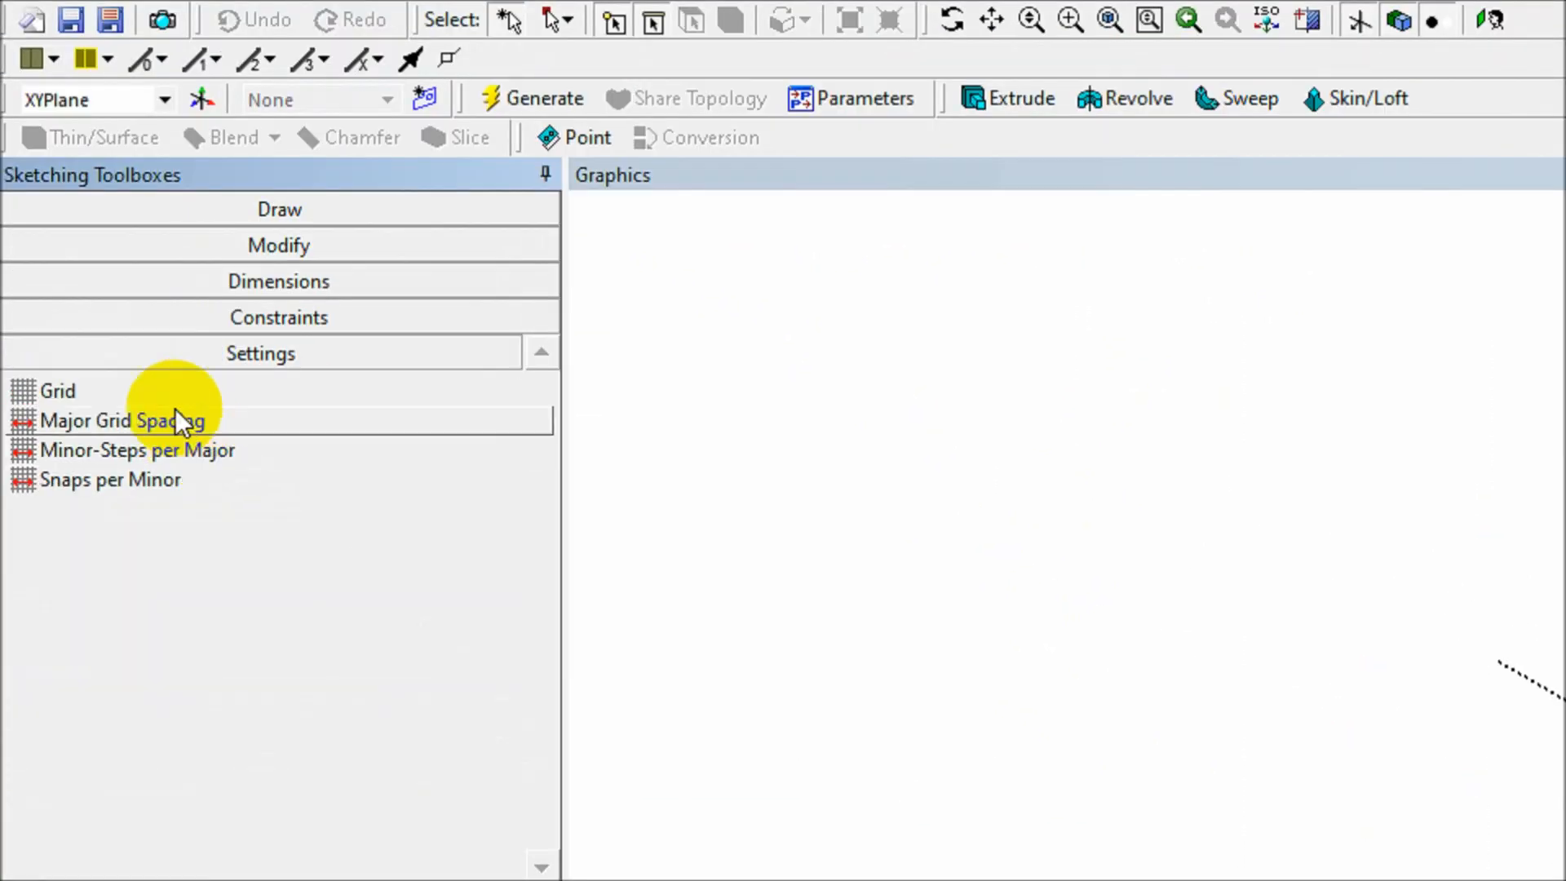
{"action": "left_click", "coordinate": [74, 239]}
{"action": "left_click", "coordinate": [460, 393]}
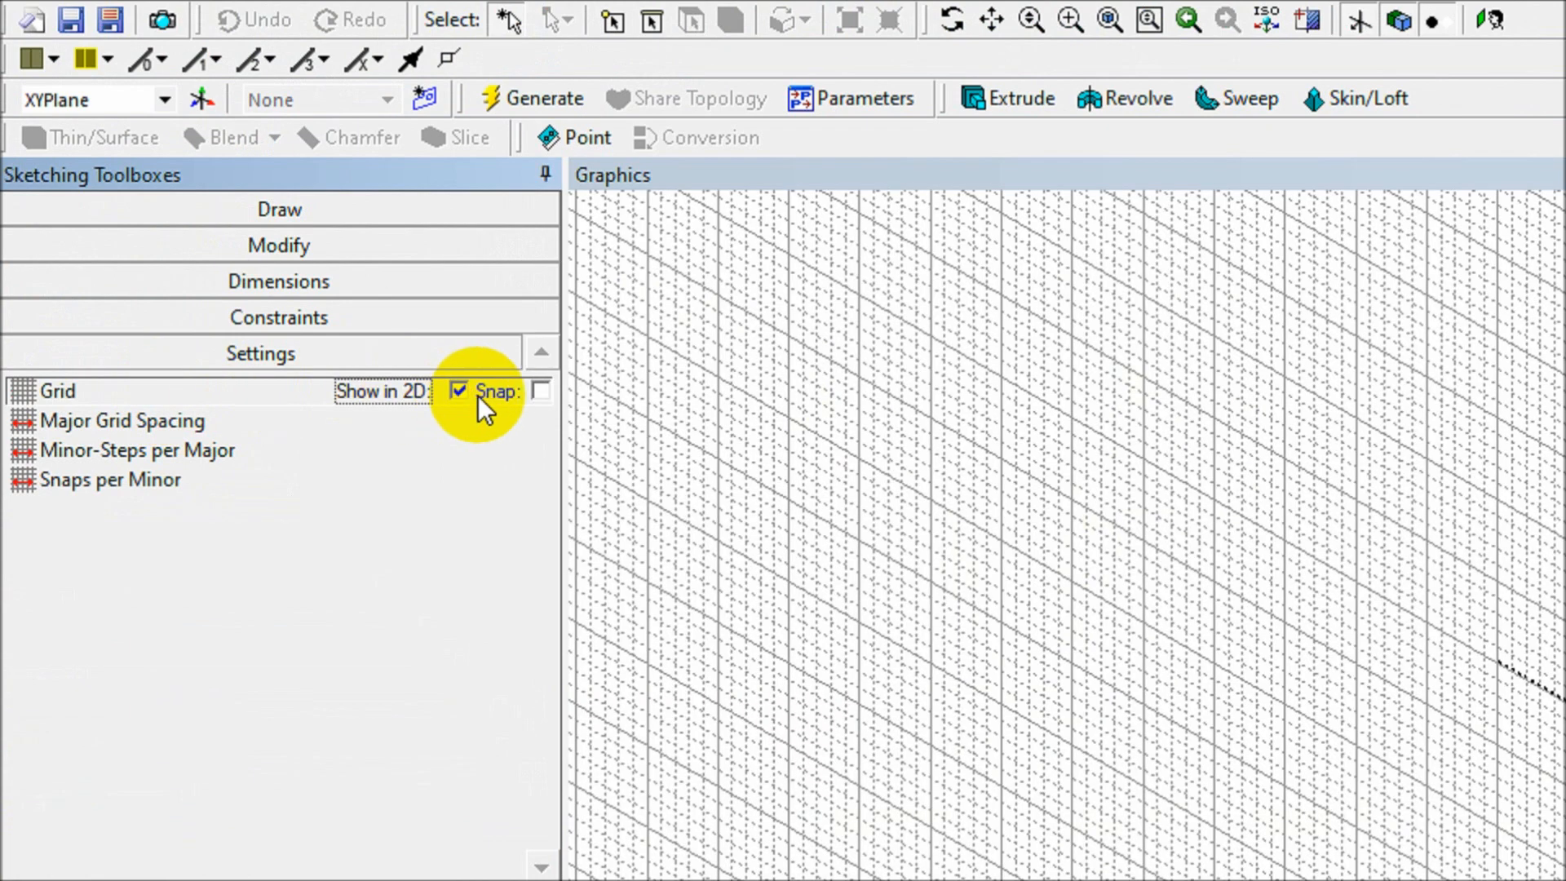
{"action": "left_click", "coordinate": [542, 392]}
{"action": "left_click", "coordinate": [414, 431]}
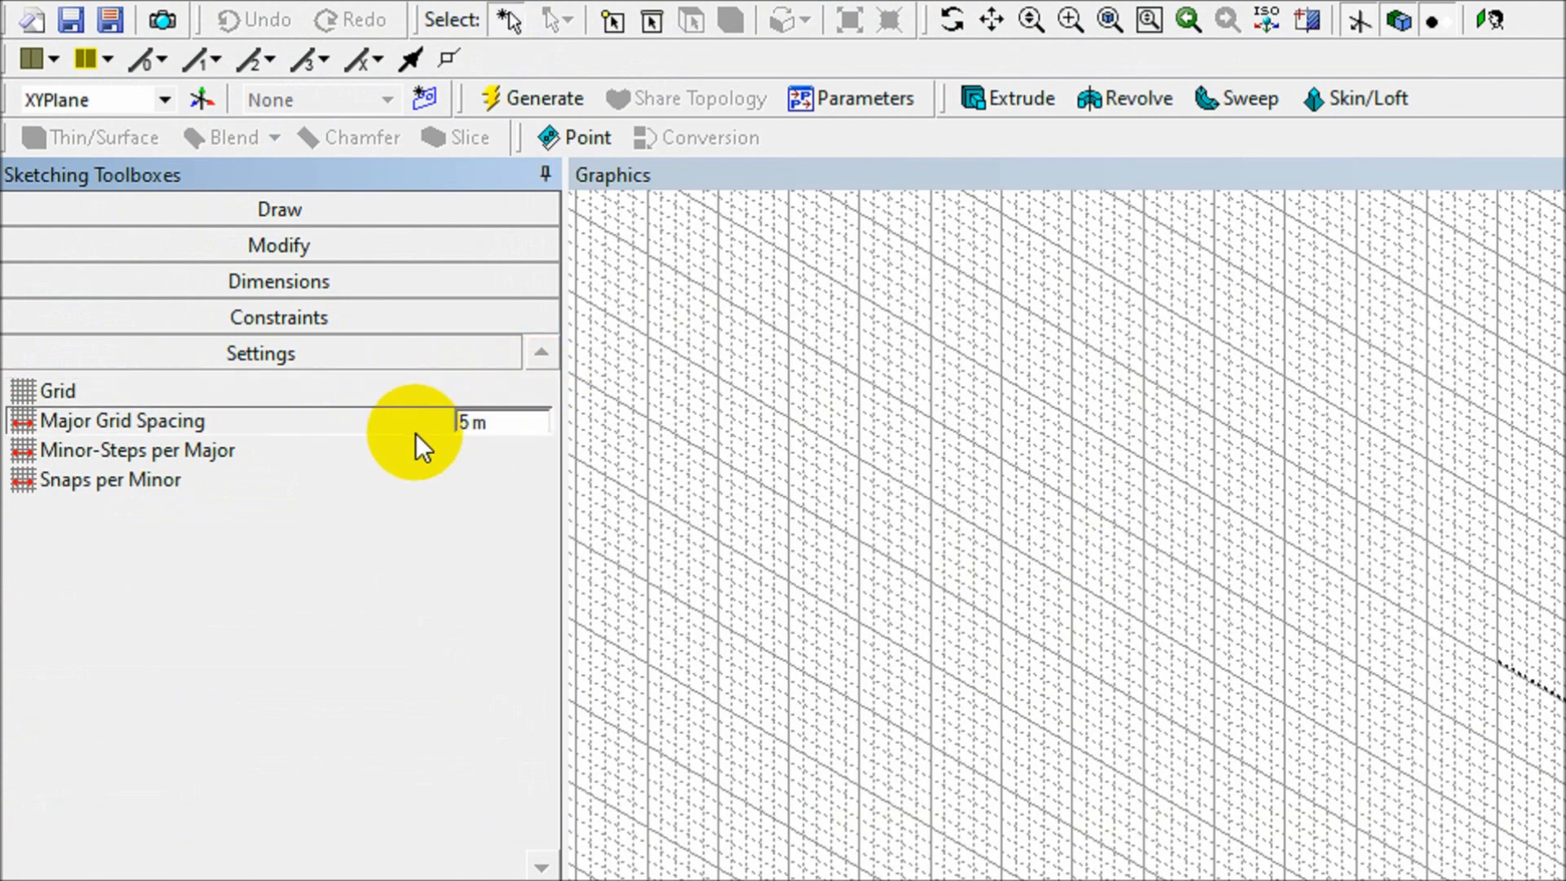
{"action": "left_click", "coordinate": [495, 420]}
{"action": "type", "text": "1"}
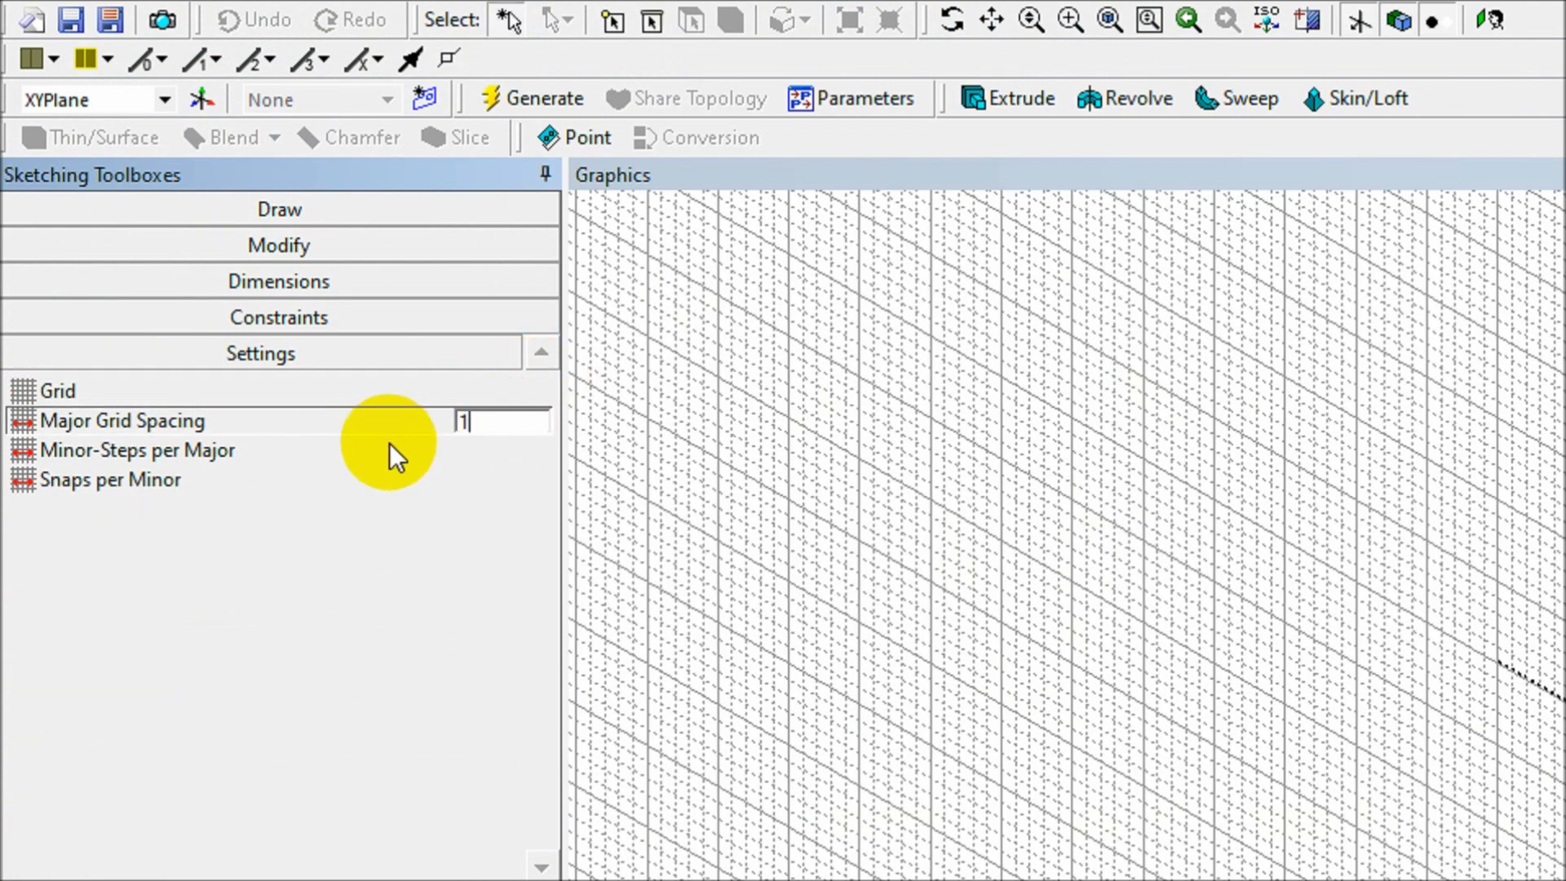
- Set the grid's minor steps per major to 1 and look straight at the XY plane
{"action": "left_click", "coordinate": [354, 457]}
{"action": "left_click_drag", "start_coordinate": [518, 446], "coordinate": [429, 451]}
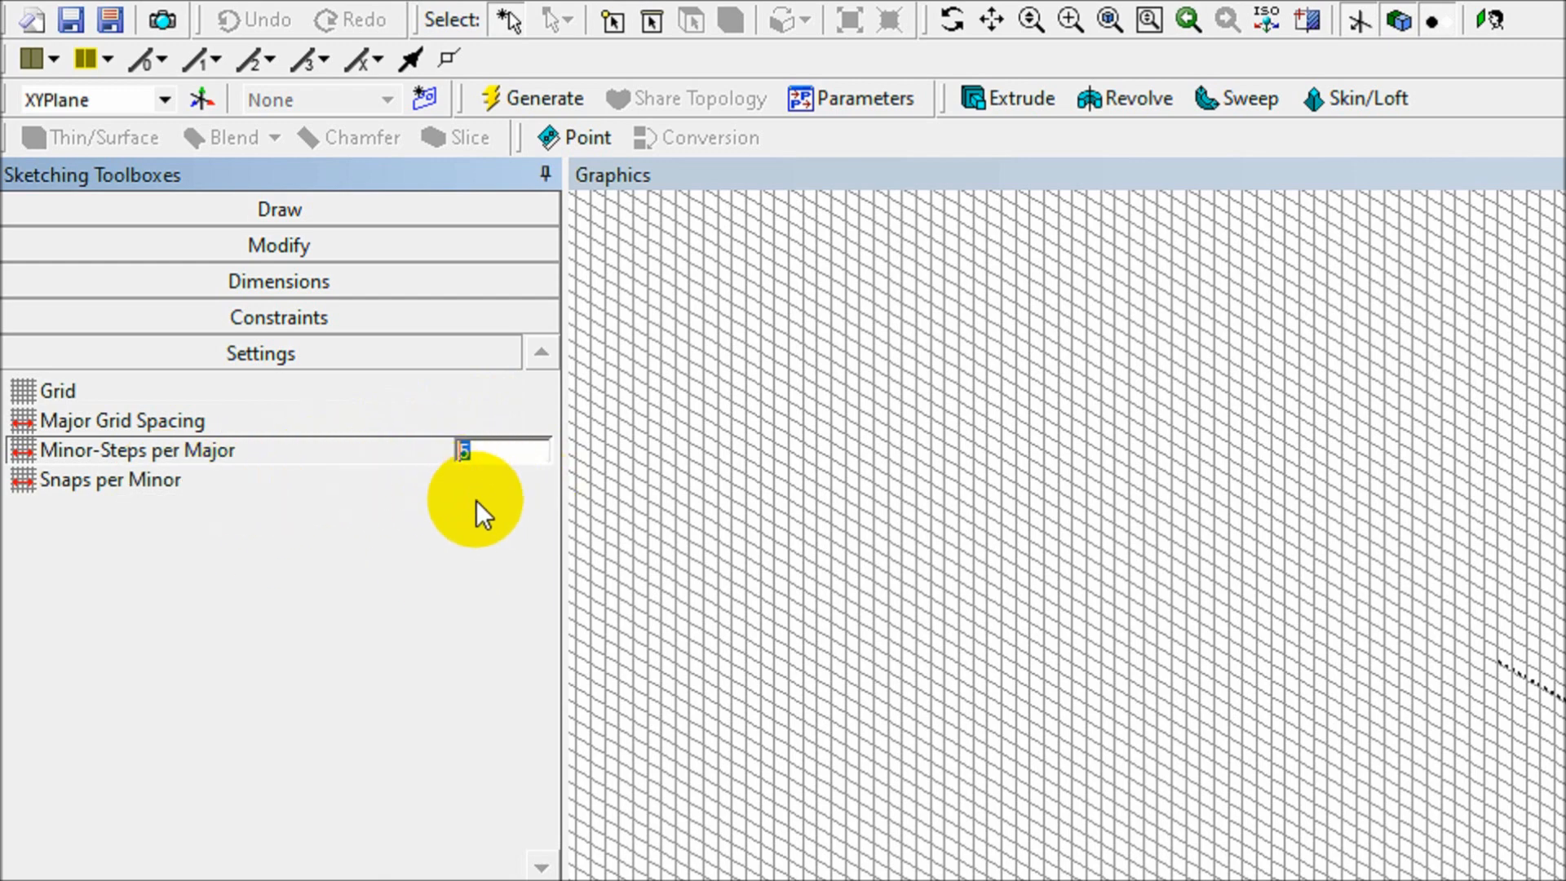
{"action": "type", "text": "1"}
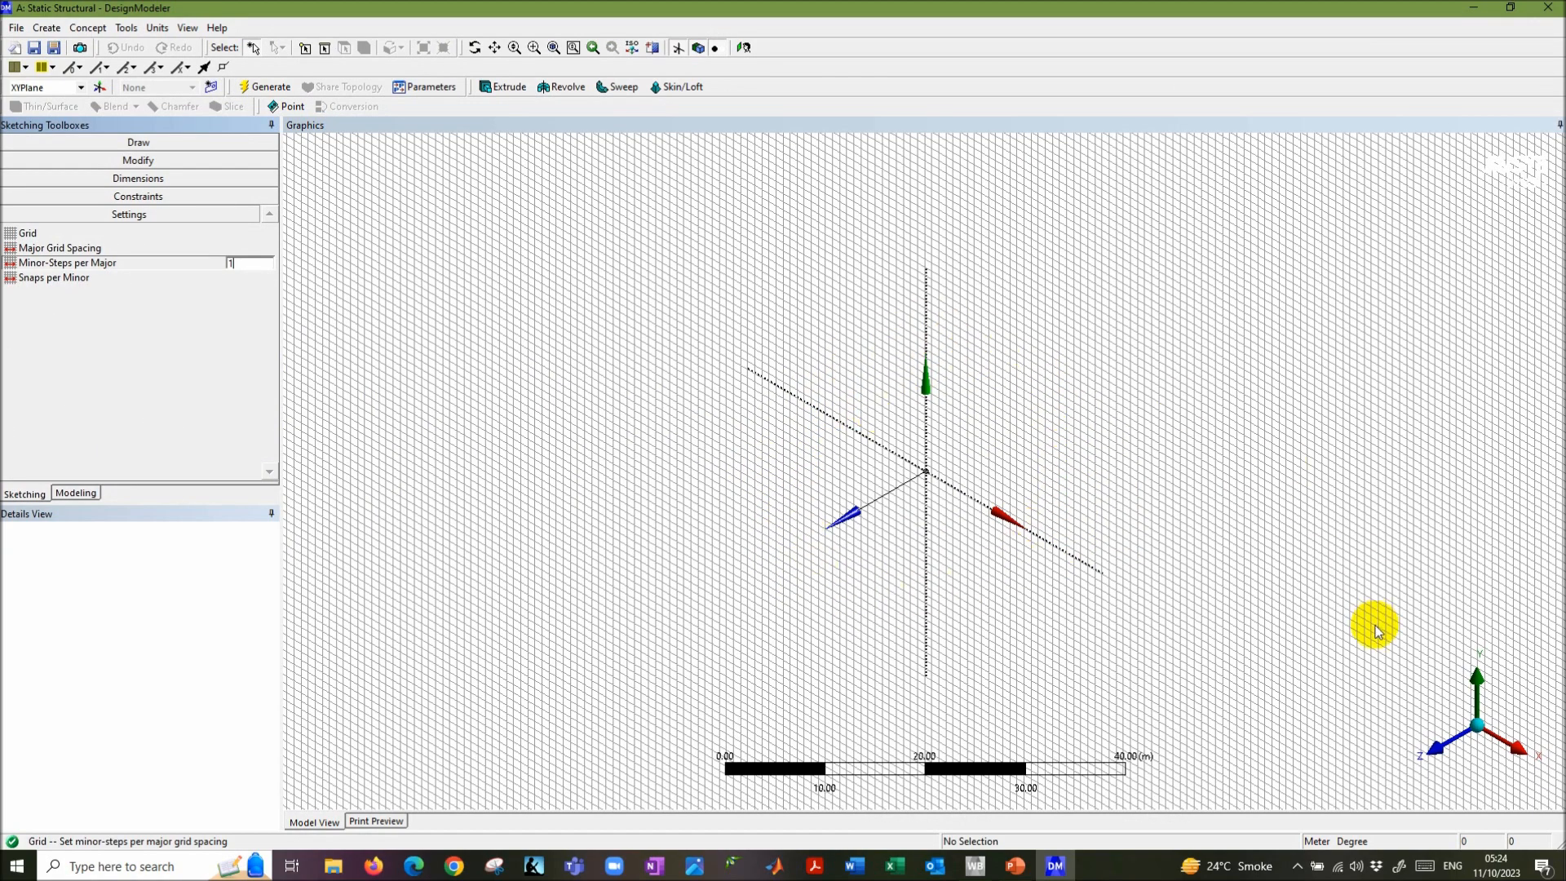
{"action": "left_click", "coordinate": [1433, 745]}
{"action": "scroll", "coordinate": [934, 484], "scroll_direction": "up", "scroll_amount": 5}
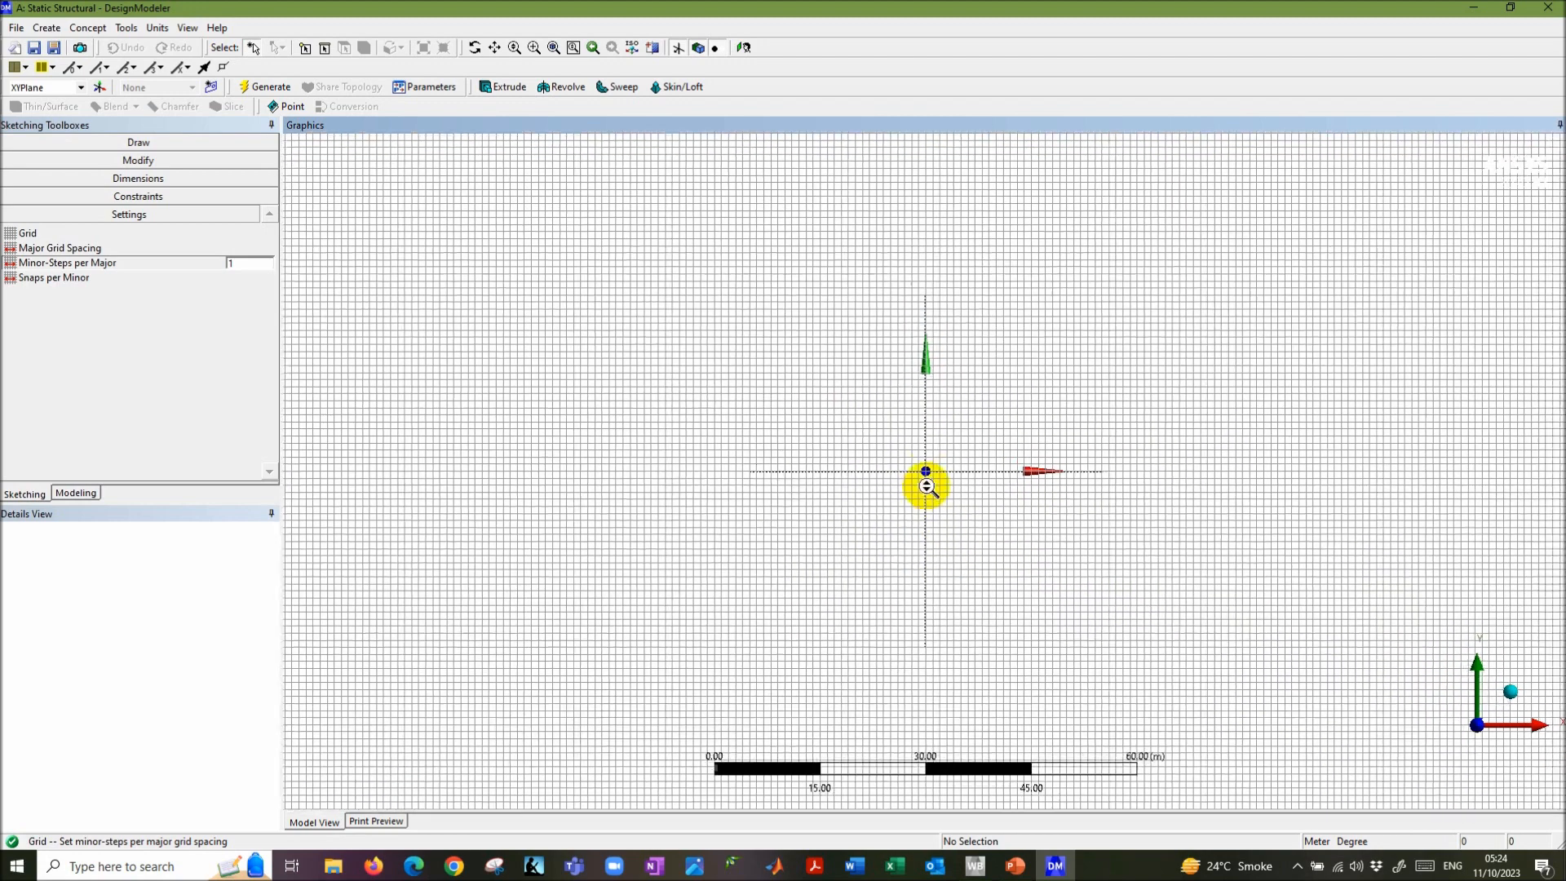
{"action": "scroll", "coordinate": [937, 487], "scroll_direction": "up", "scroll_amount": 3}
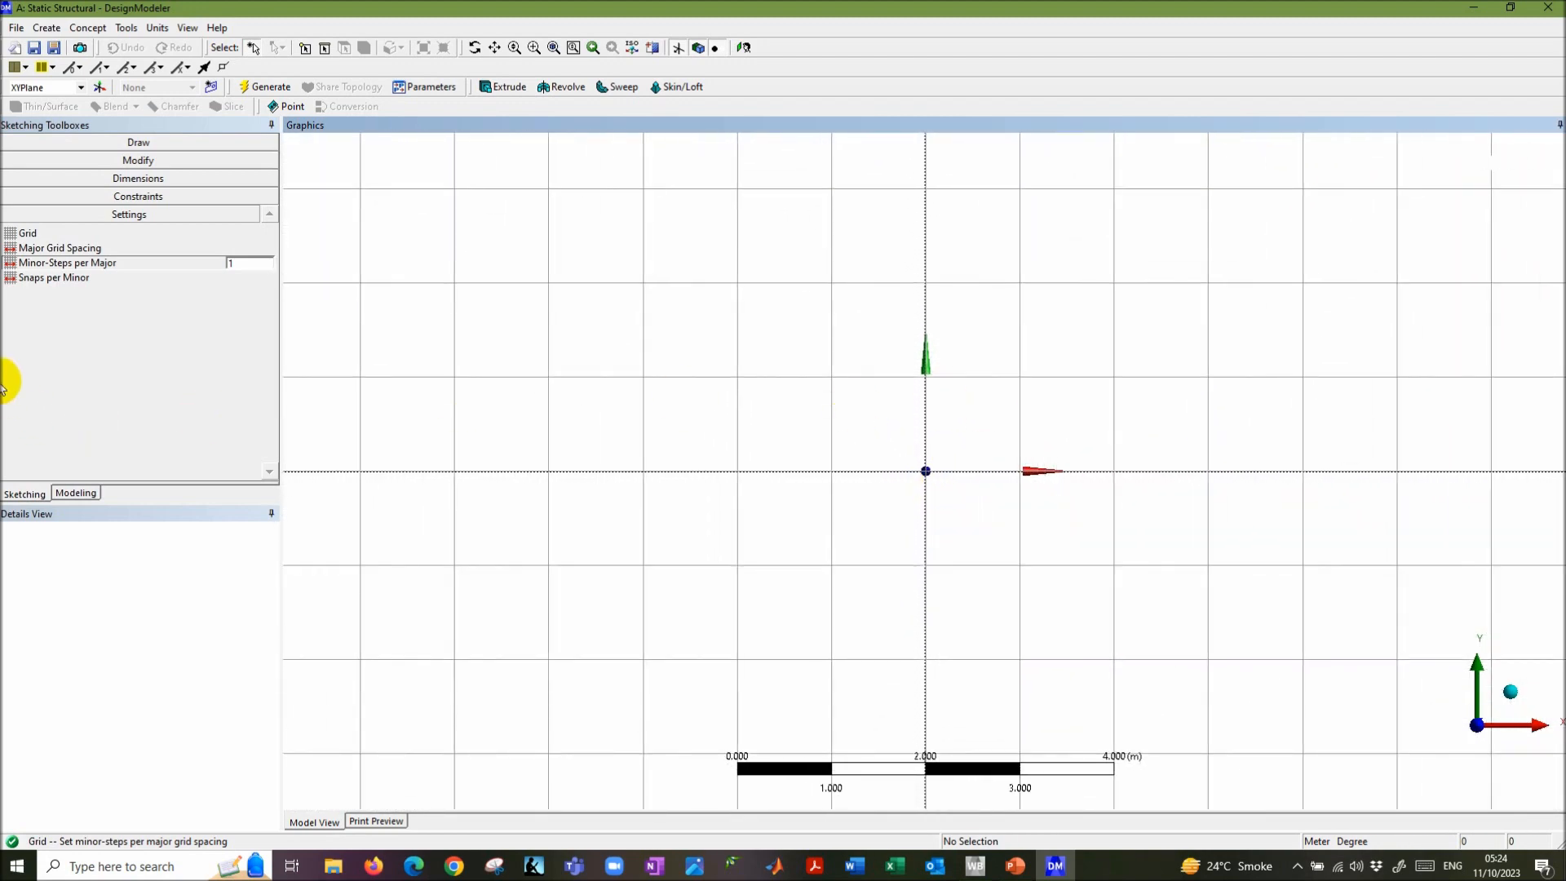
{"action": "left_click", "coordinate": [135, 144]}
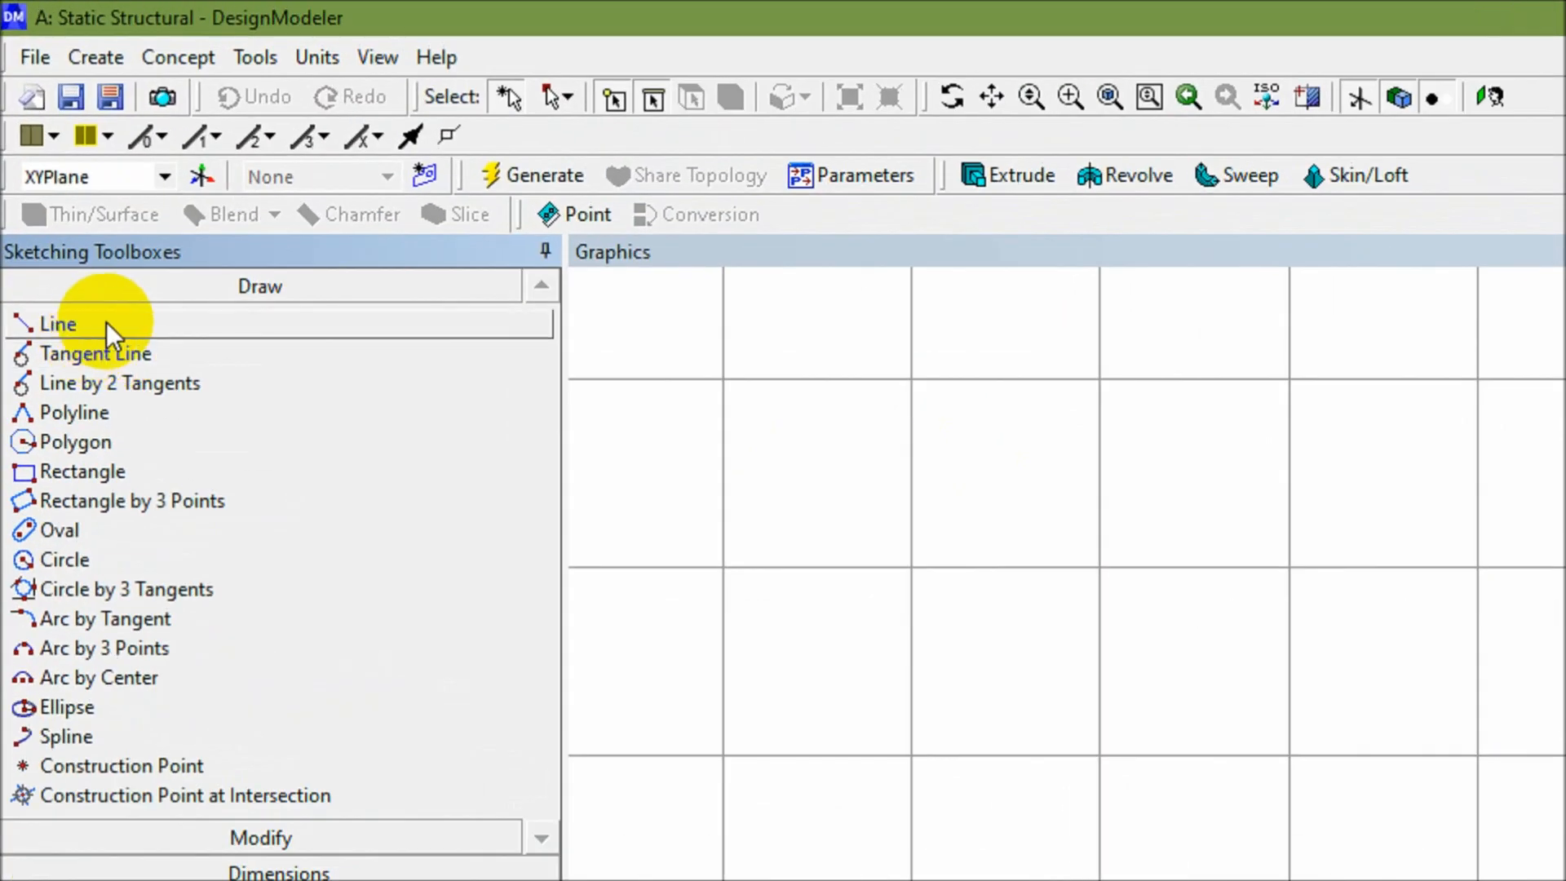
- Draw an open two-segment polyline from the origin along the x-axis, first point at 2 m
{"action": "left_click", "coordinate": [96, 323]}
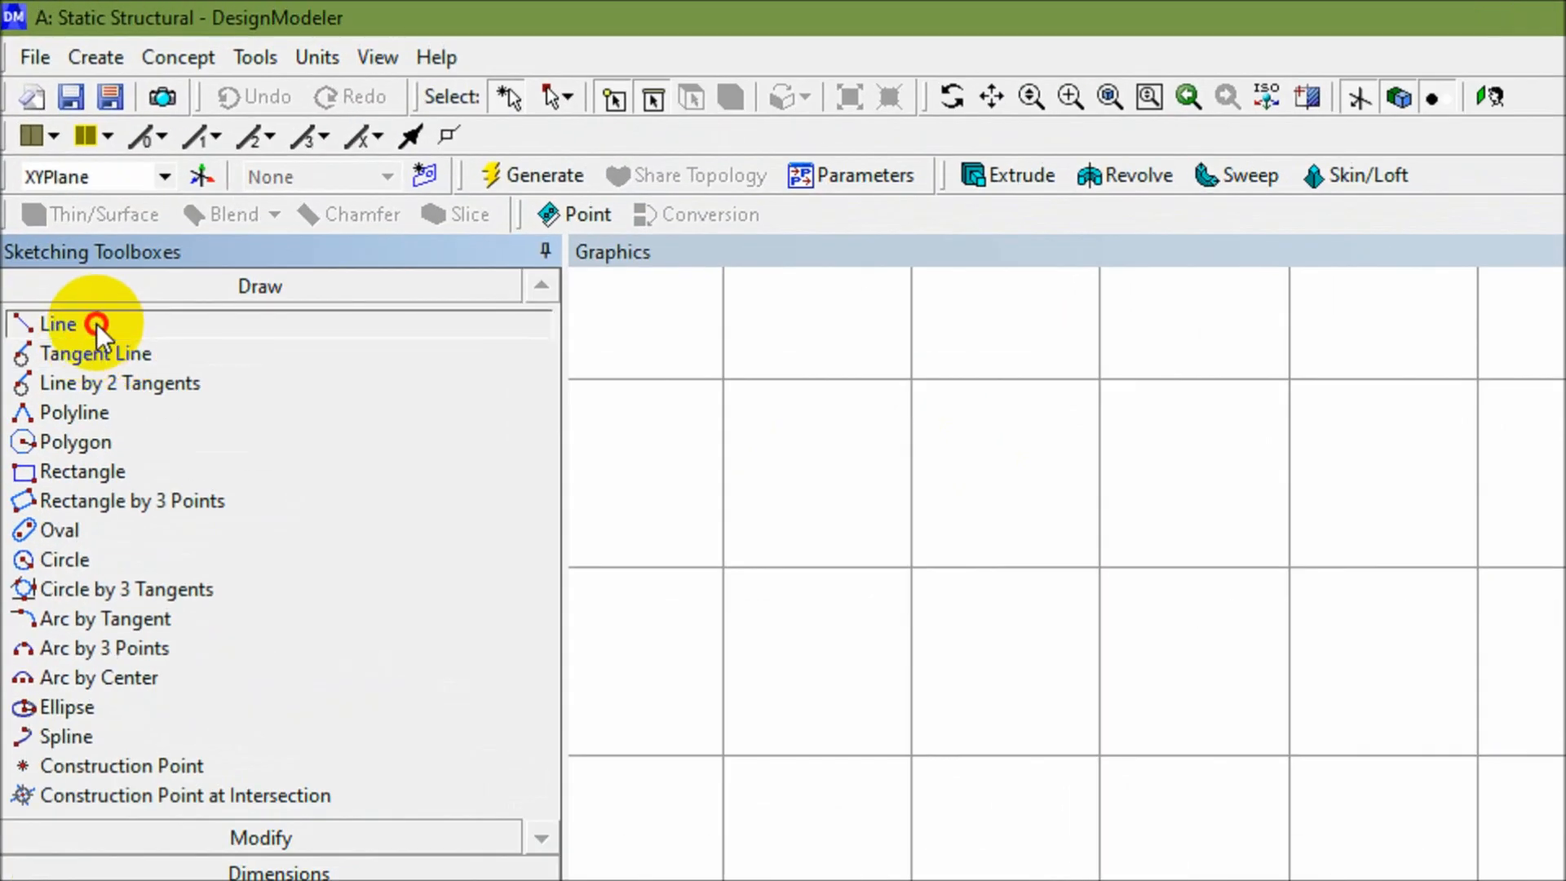
{"action": "left_click", "coordinate": [99, 414]}
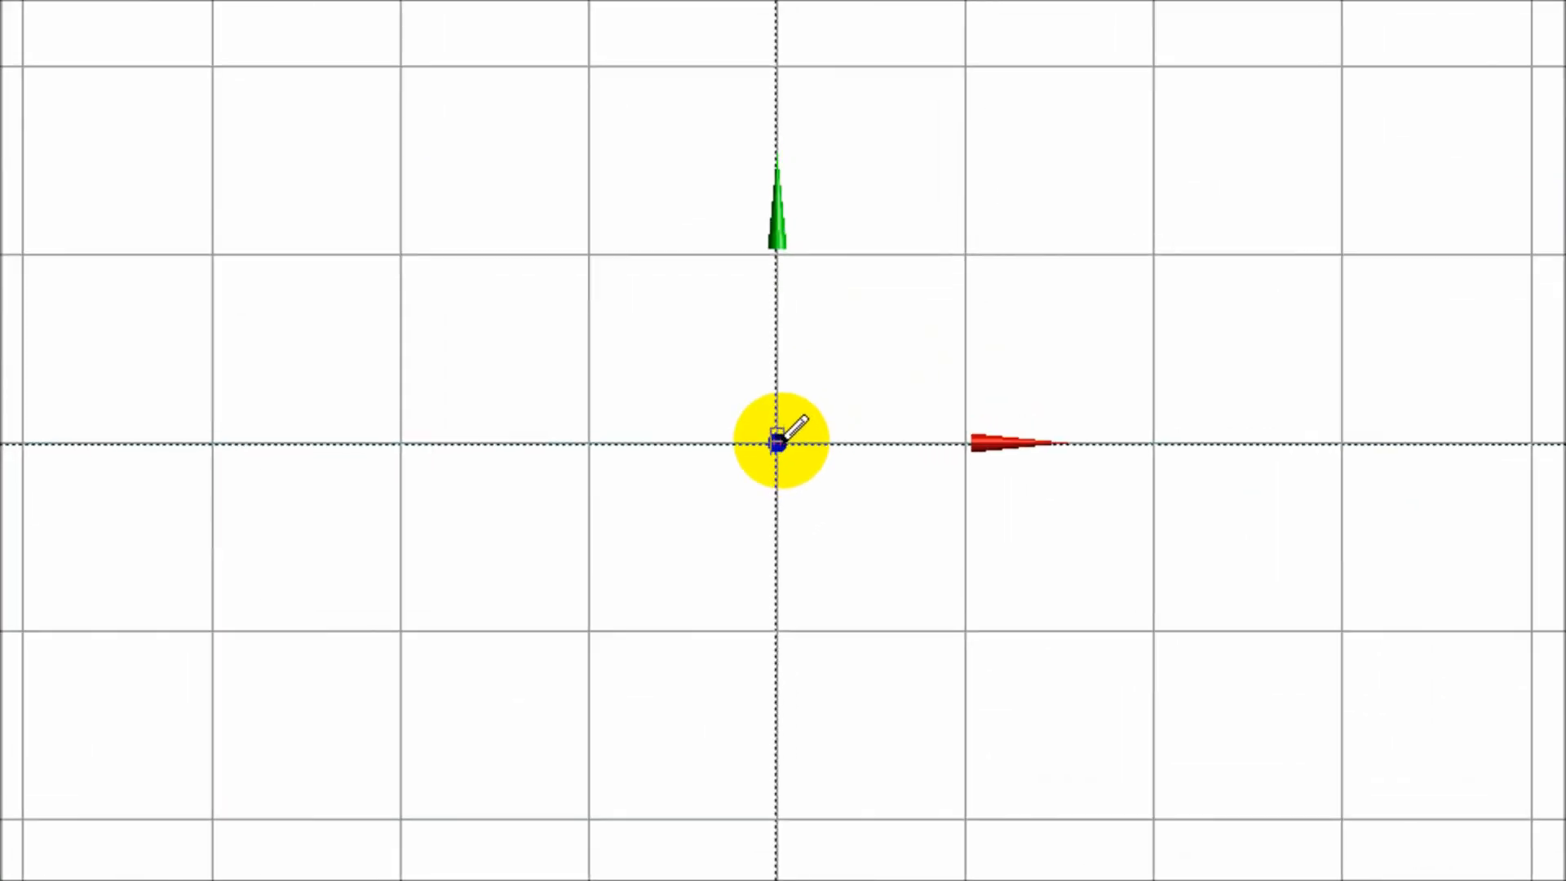
{"action": "left_click", "coordinate": [777, 443]}
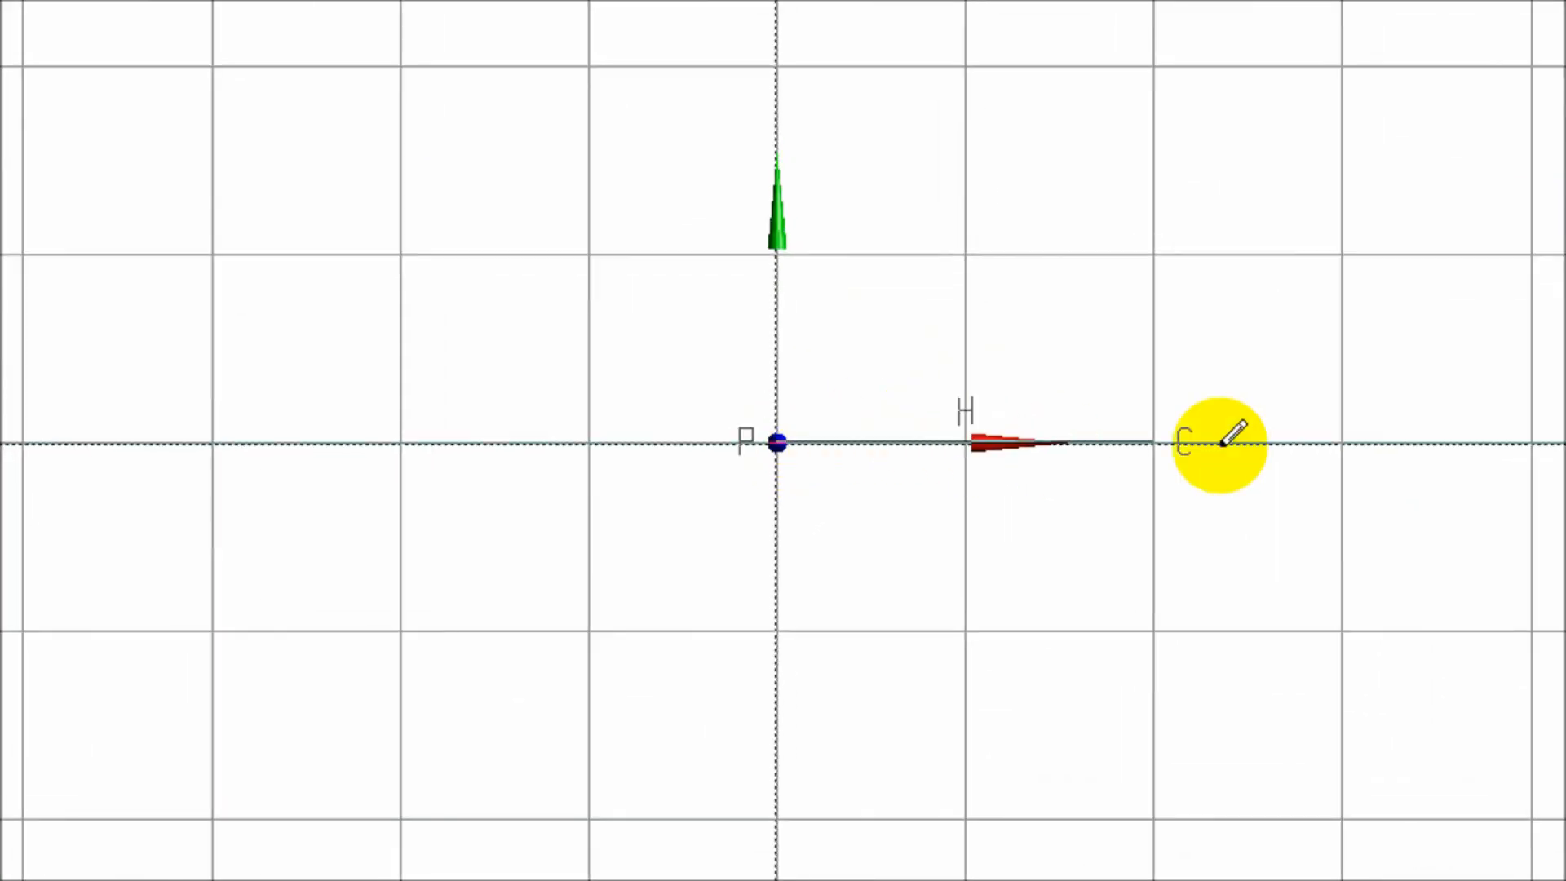
{"action": "left_click", "coordinate": [1155, 443]}
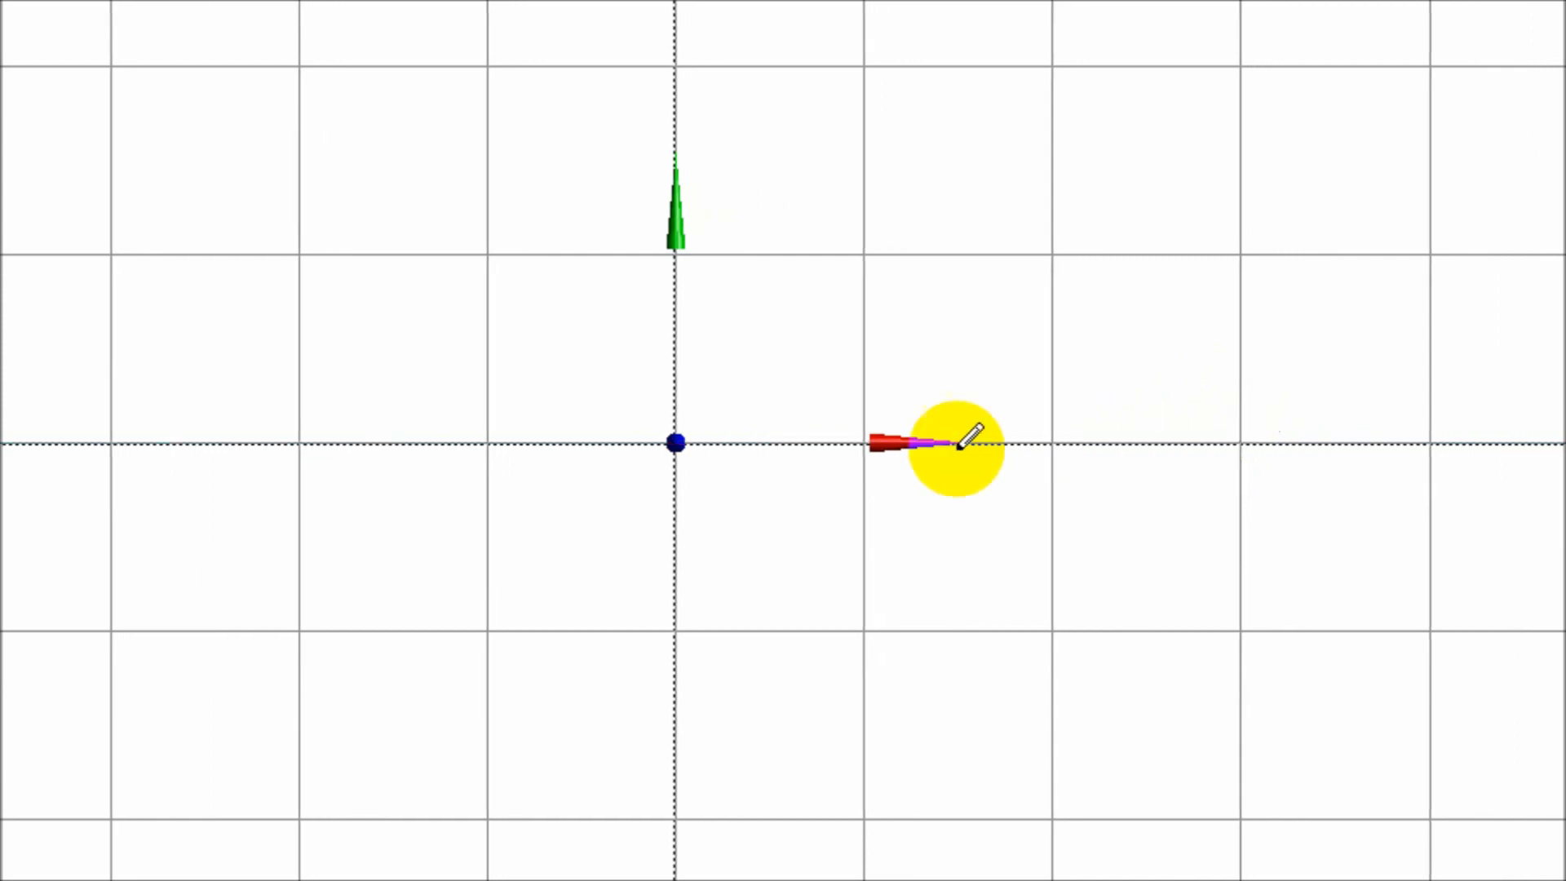
{"action": "right_click", "coordinate": [1241, 439]}
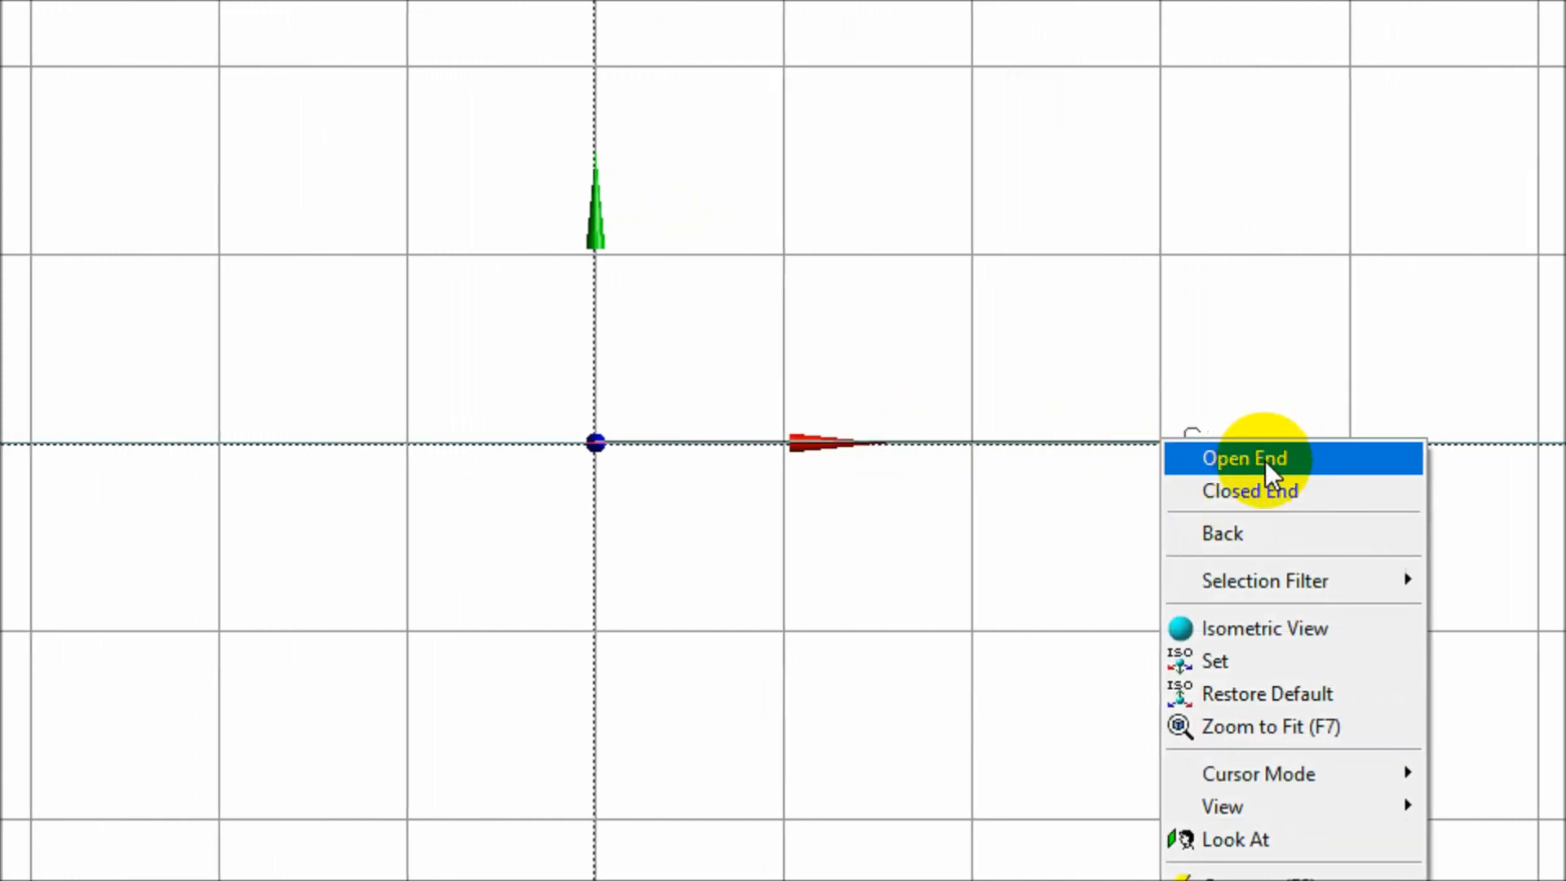
{"action": "left_click", "coordinate": [1252, 458]}
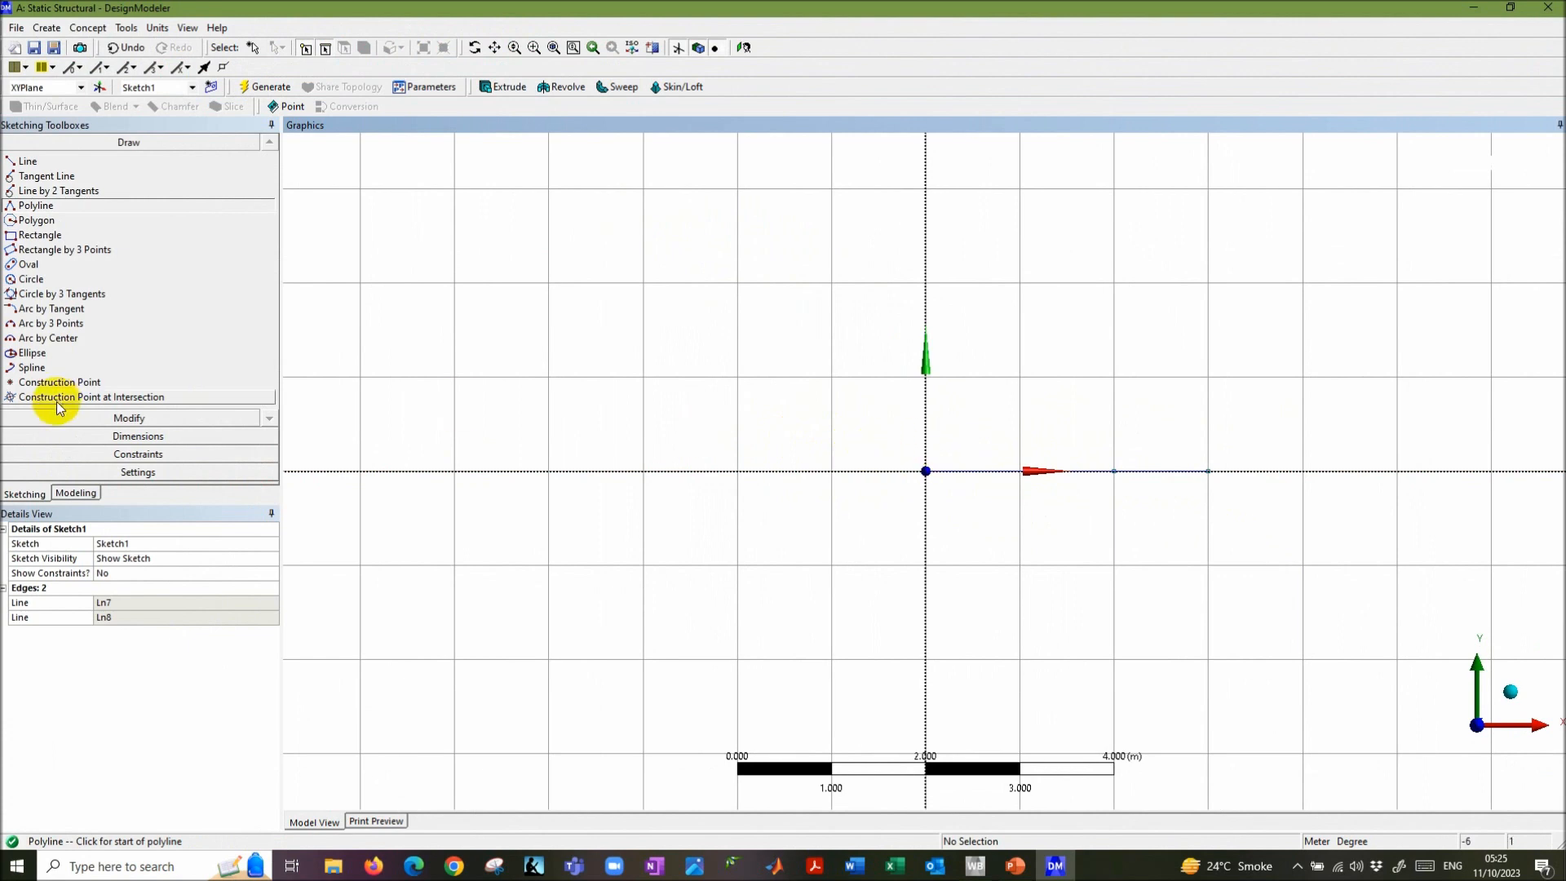
{"action": "left_click", "coordinate": [140, 437]}
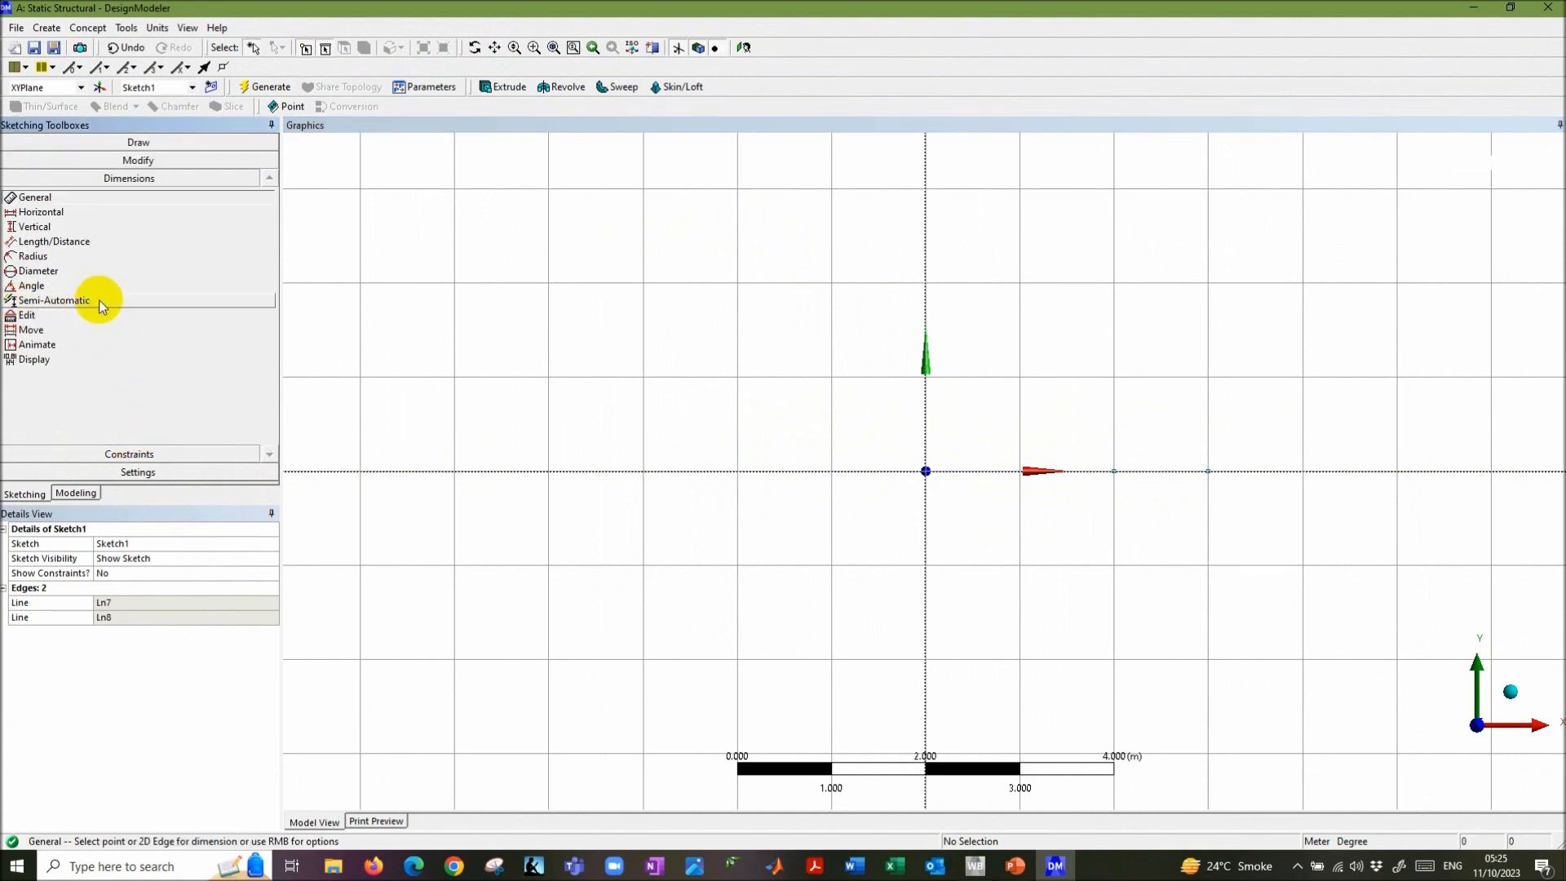
- Show dimension values and add horizontal dimension H1 from the origin to the 2 m point
{"action": "left_click", "coordinate": [55, 362]}
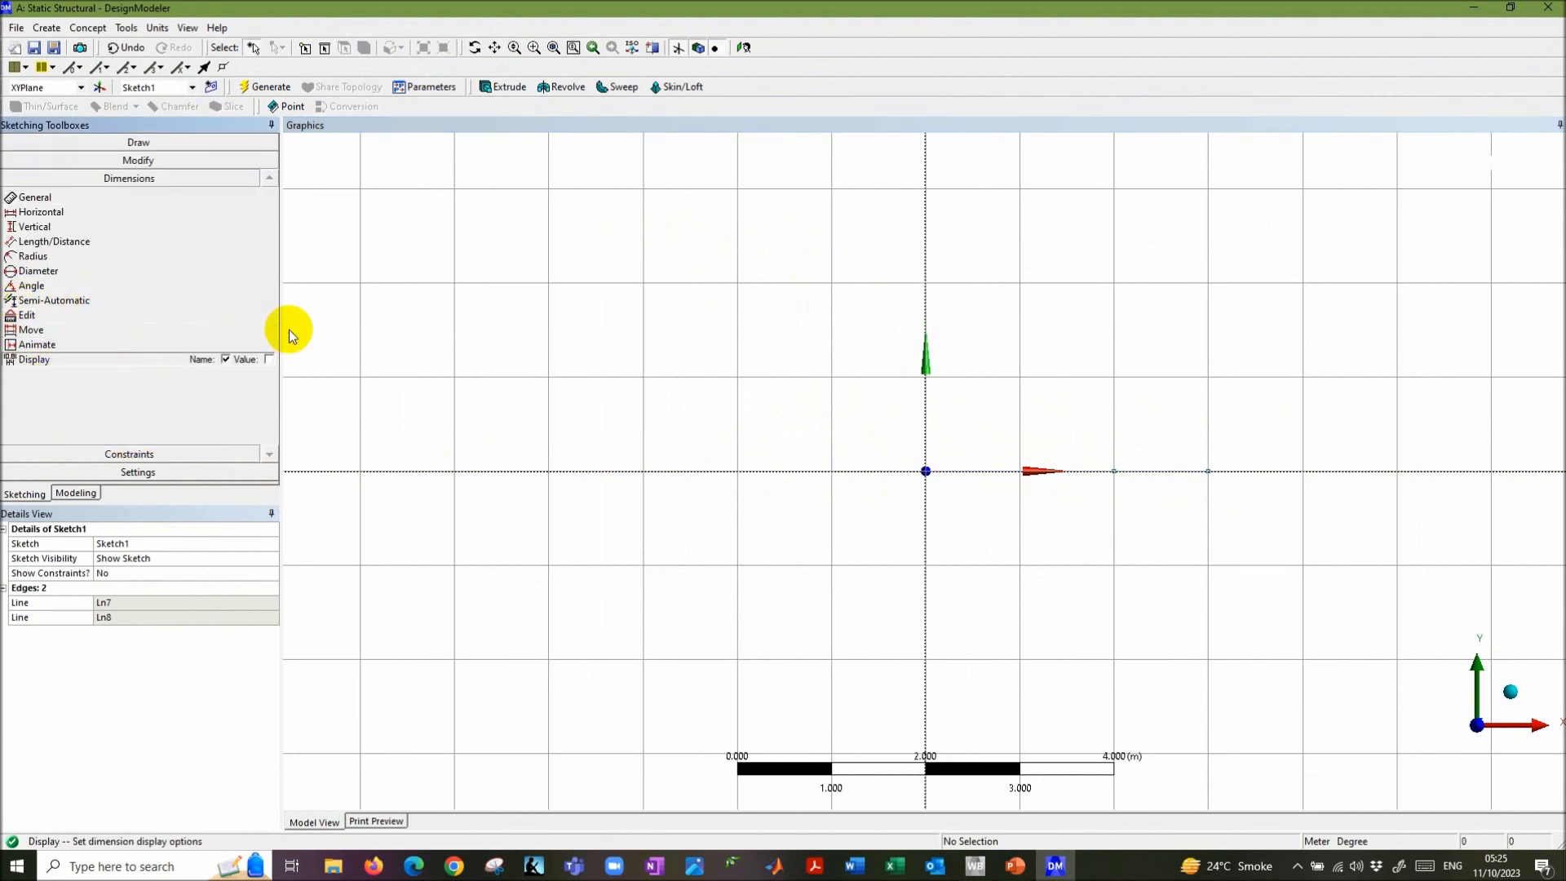
{"action": "left_click", "coordinate": [266, 359]}
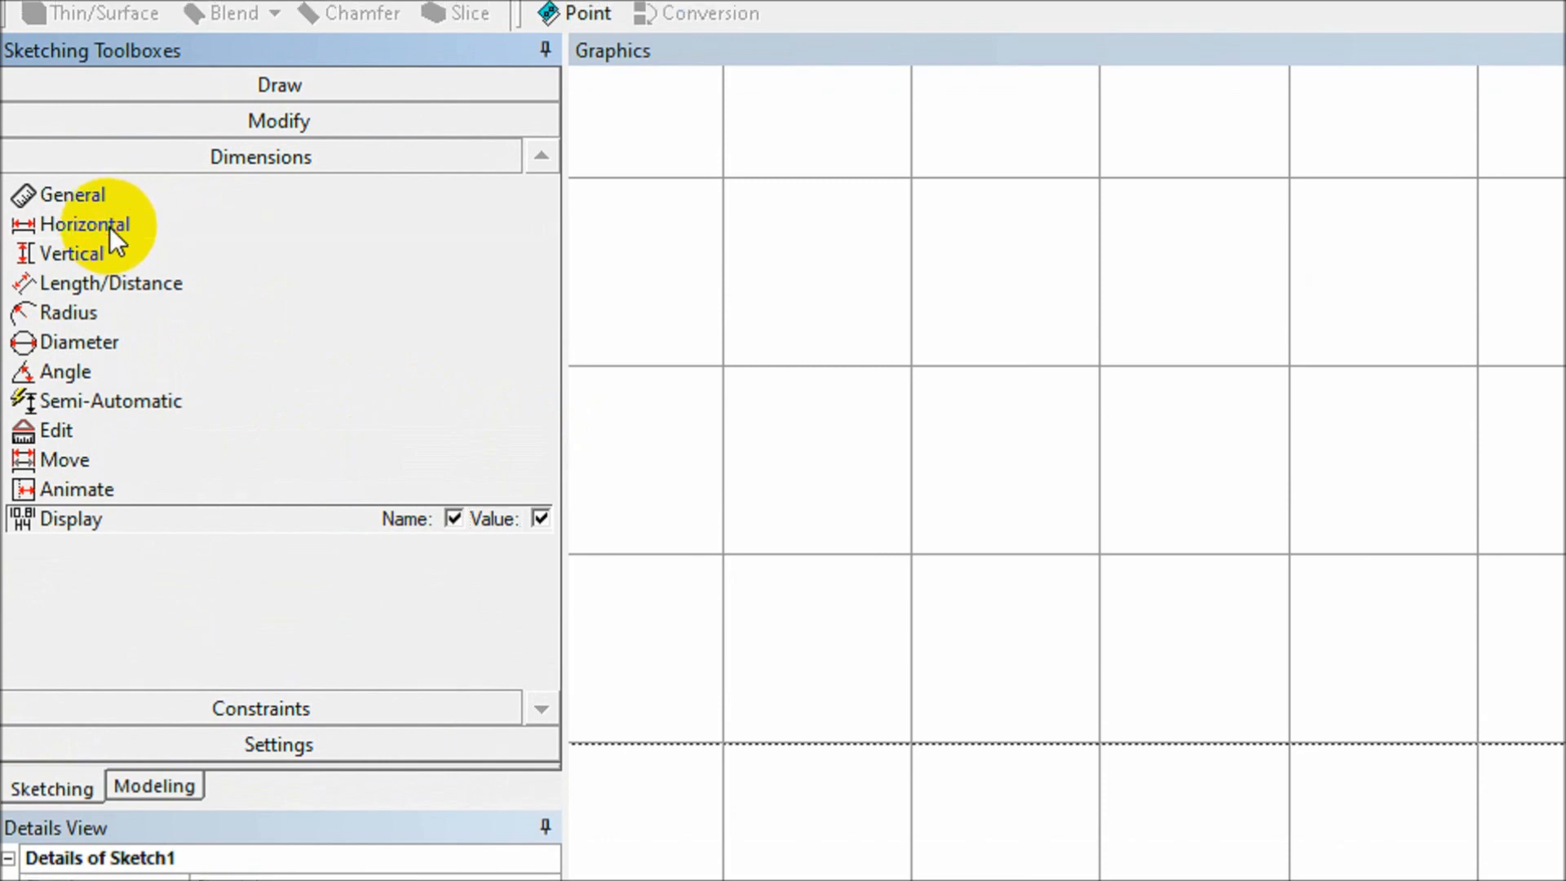
{"action": "left_click", "coordinate": [126, 200]}
{"action": "left_click", "coordinate": [118, 225]}
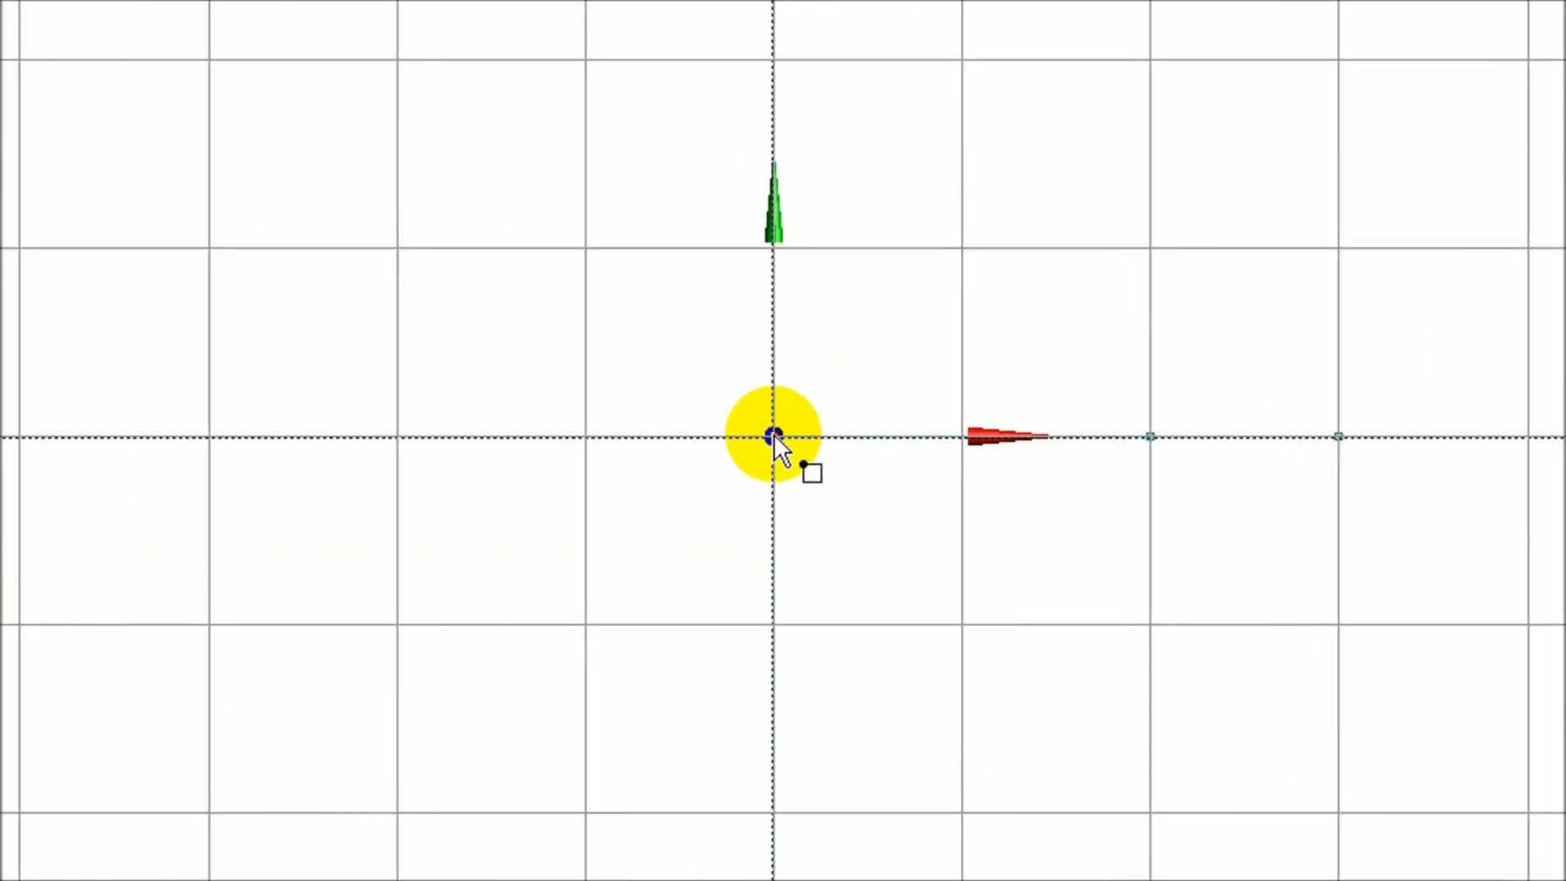
{"action": "left_click", "coordinate": [775, 435]}
{"action": "left_click", "coordinate": [1150, 437]}
{"action": "left_click", "coordinate": [1150, 526]}
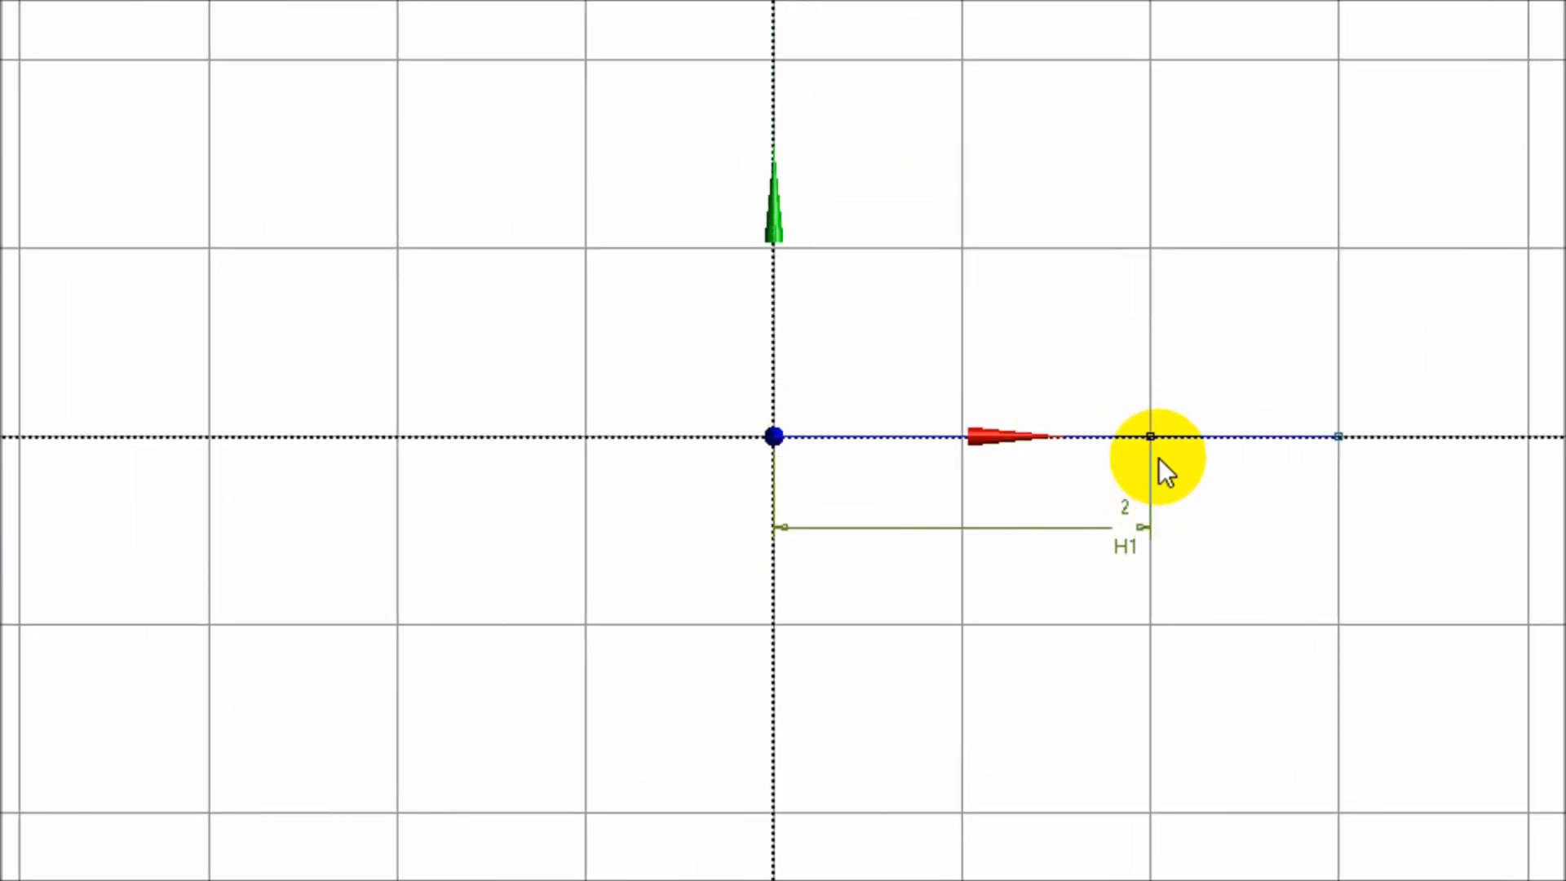
- Add horizontal dimension H2 for the last segment, confirm H1 = 2 m and H2 = 1 m, and fit the view
{"action": "left_click", "coordinate": [1152, 436]}
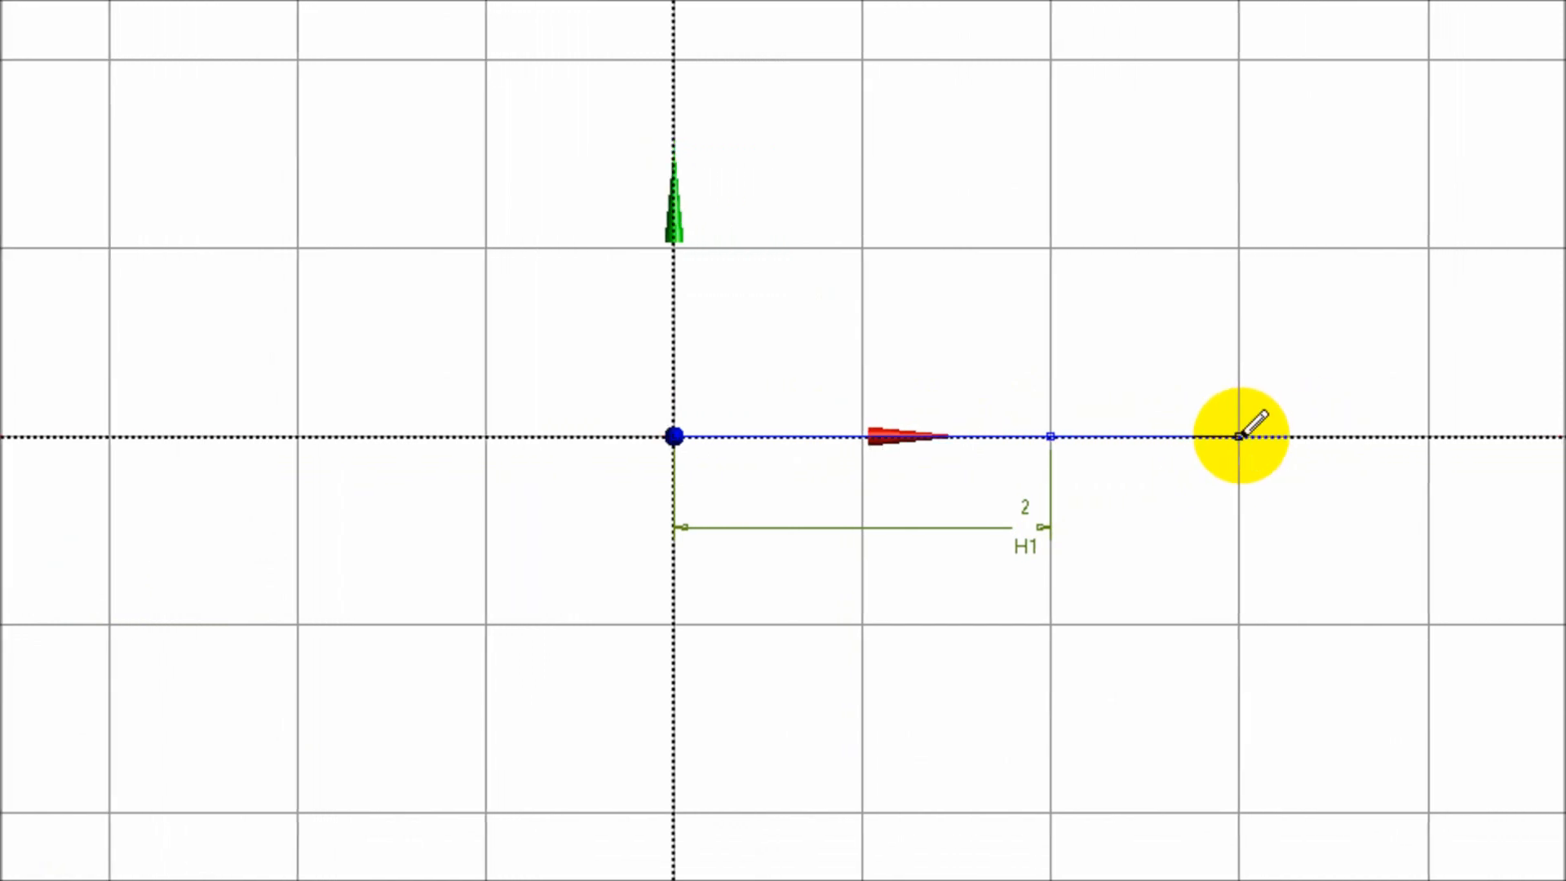
{"action": "left_click", "coordinate": [1339, 436]}
{"action": "left_click", "coordinate": [1231, 526]}
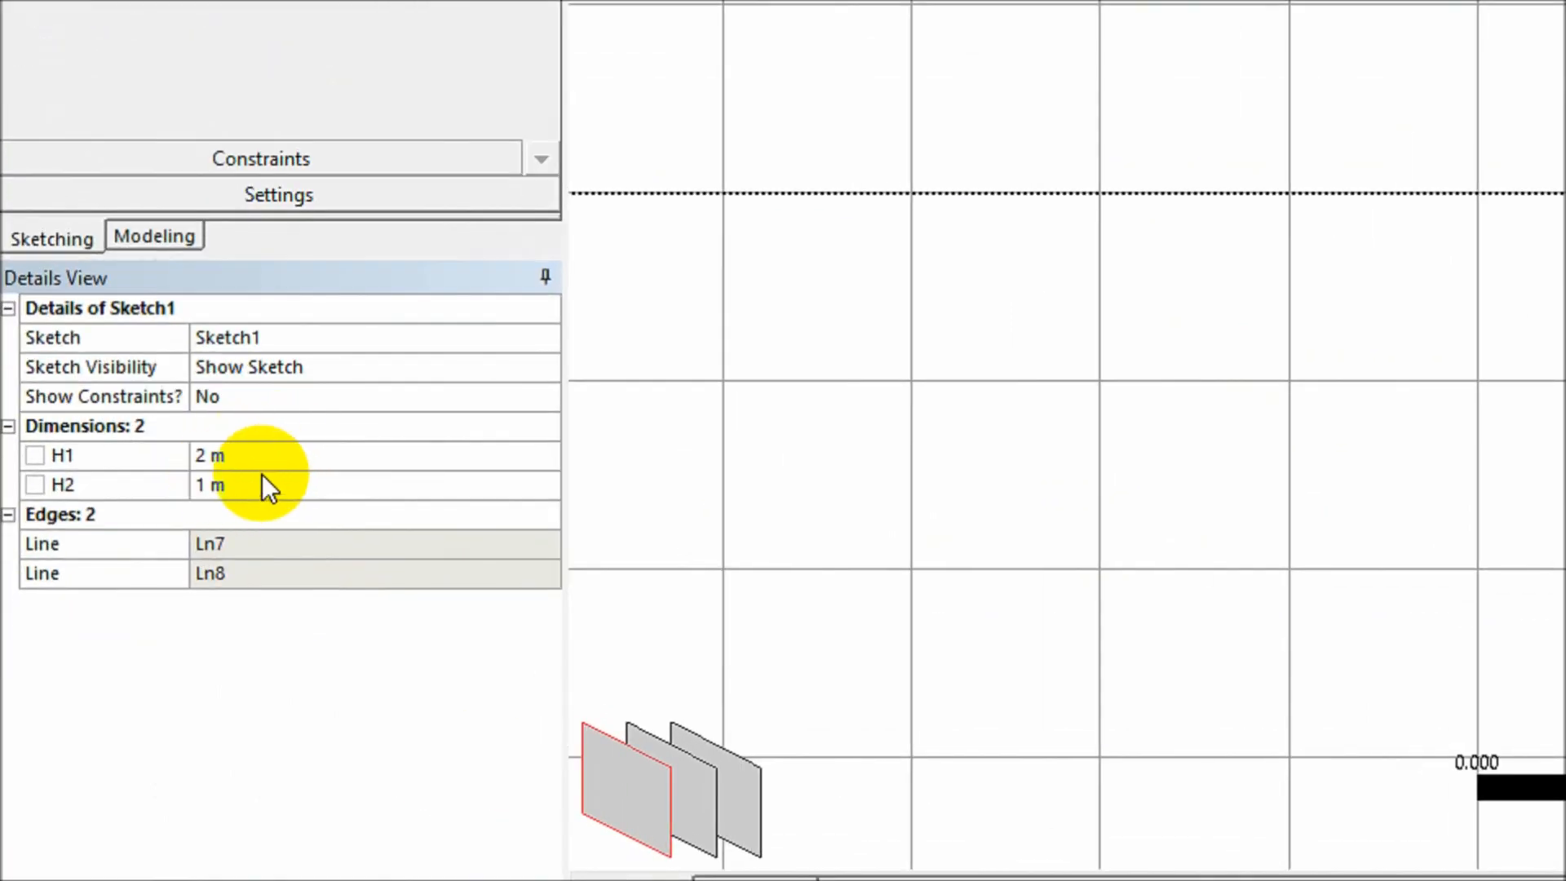
{"action": "left_click", "coordinate": [262, 477]}
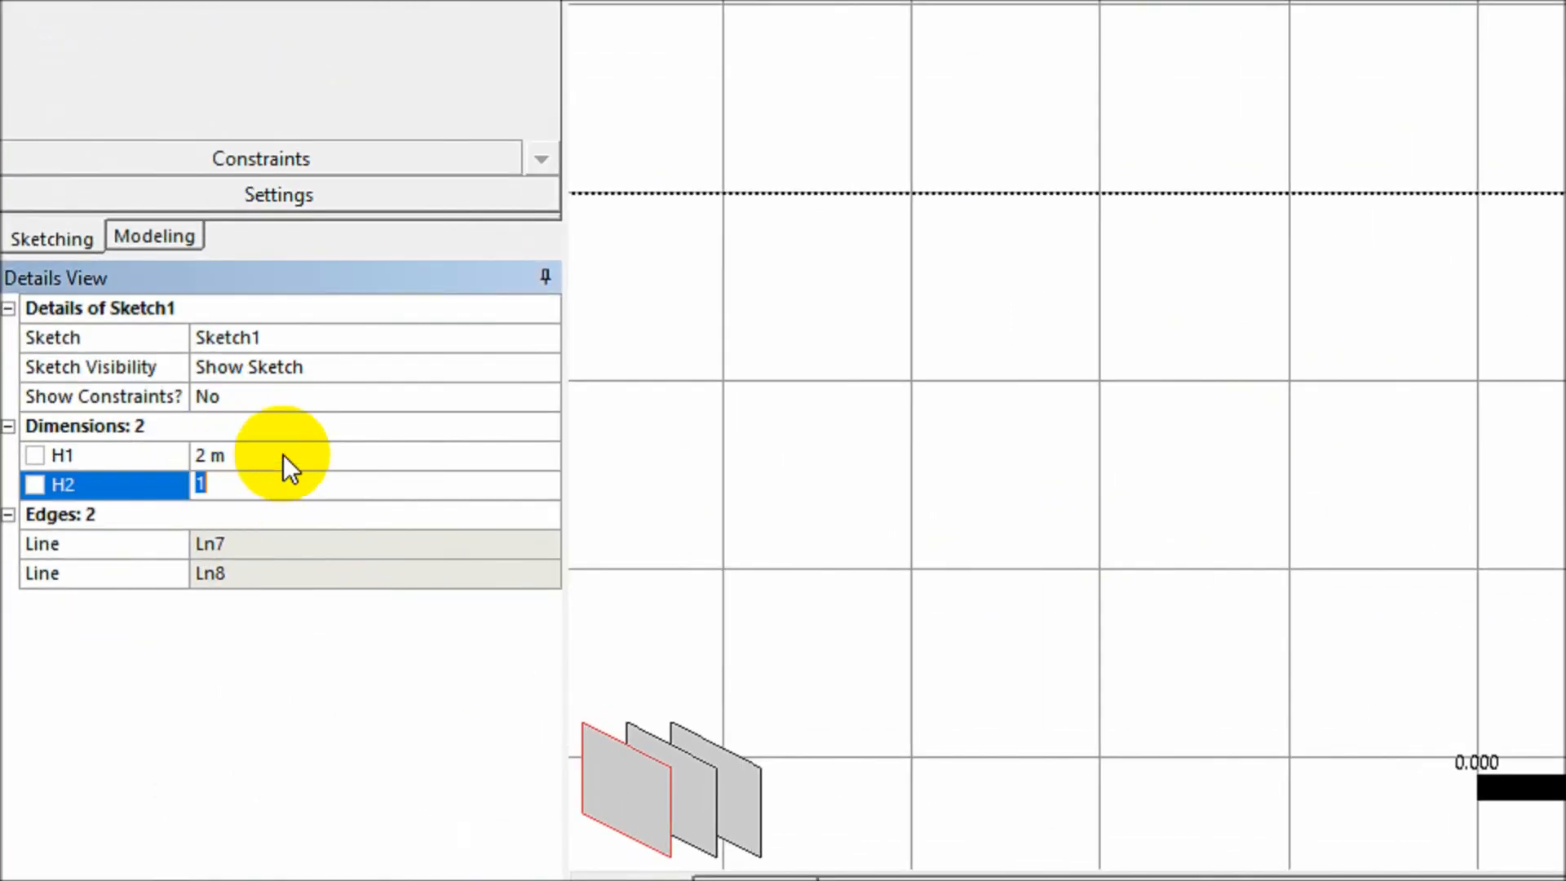
{"action": "left_click", "coordinate": [282, 454]}
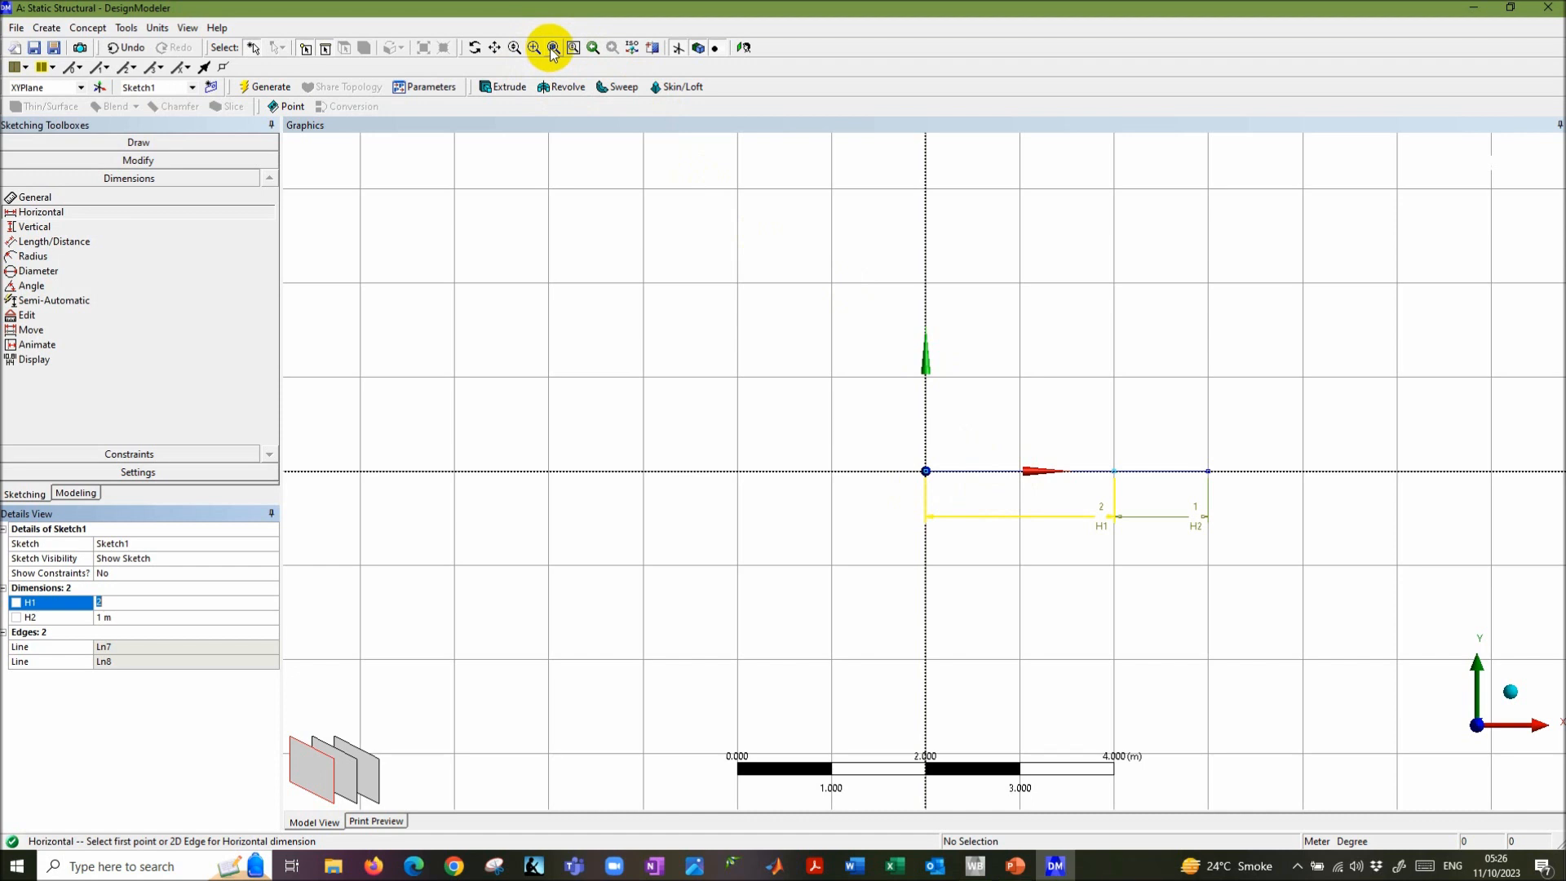
{"action": "left_click", "coordinate": [552, 49]}
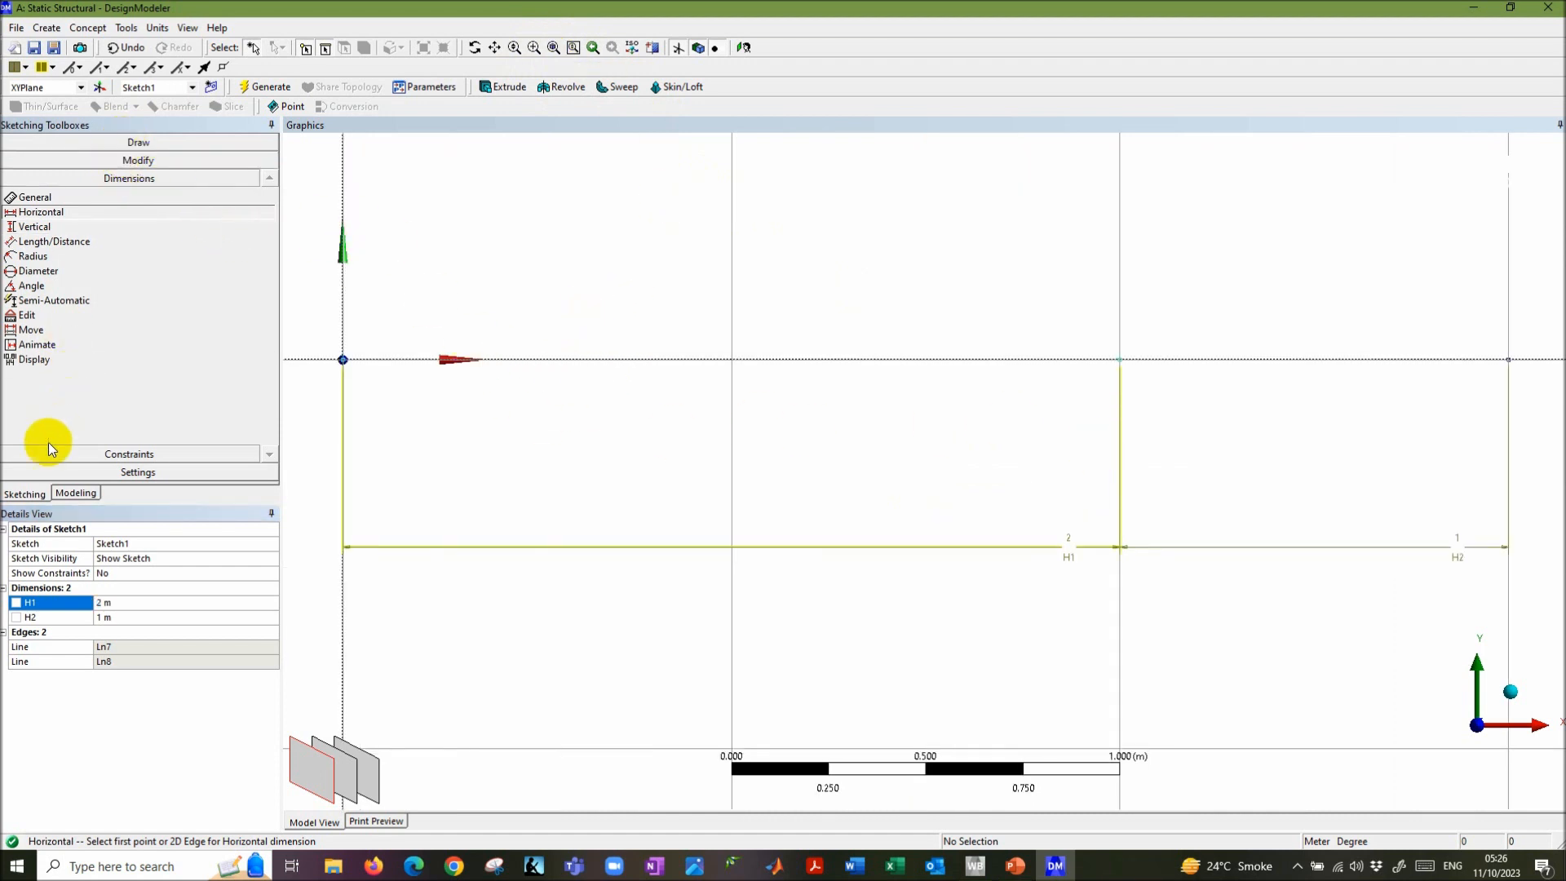
{"action": "left_click", "coordinate": [76, 493]}
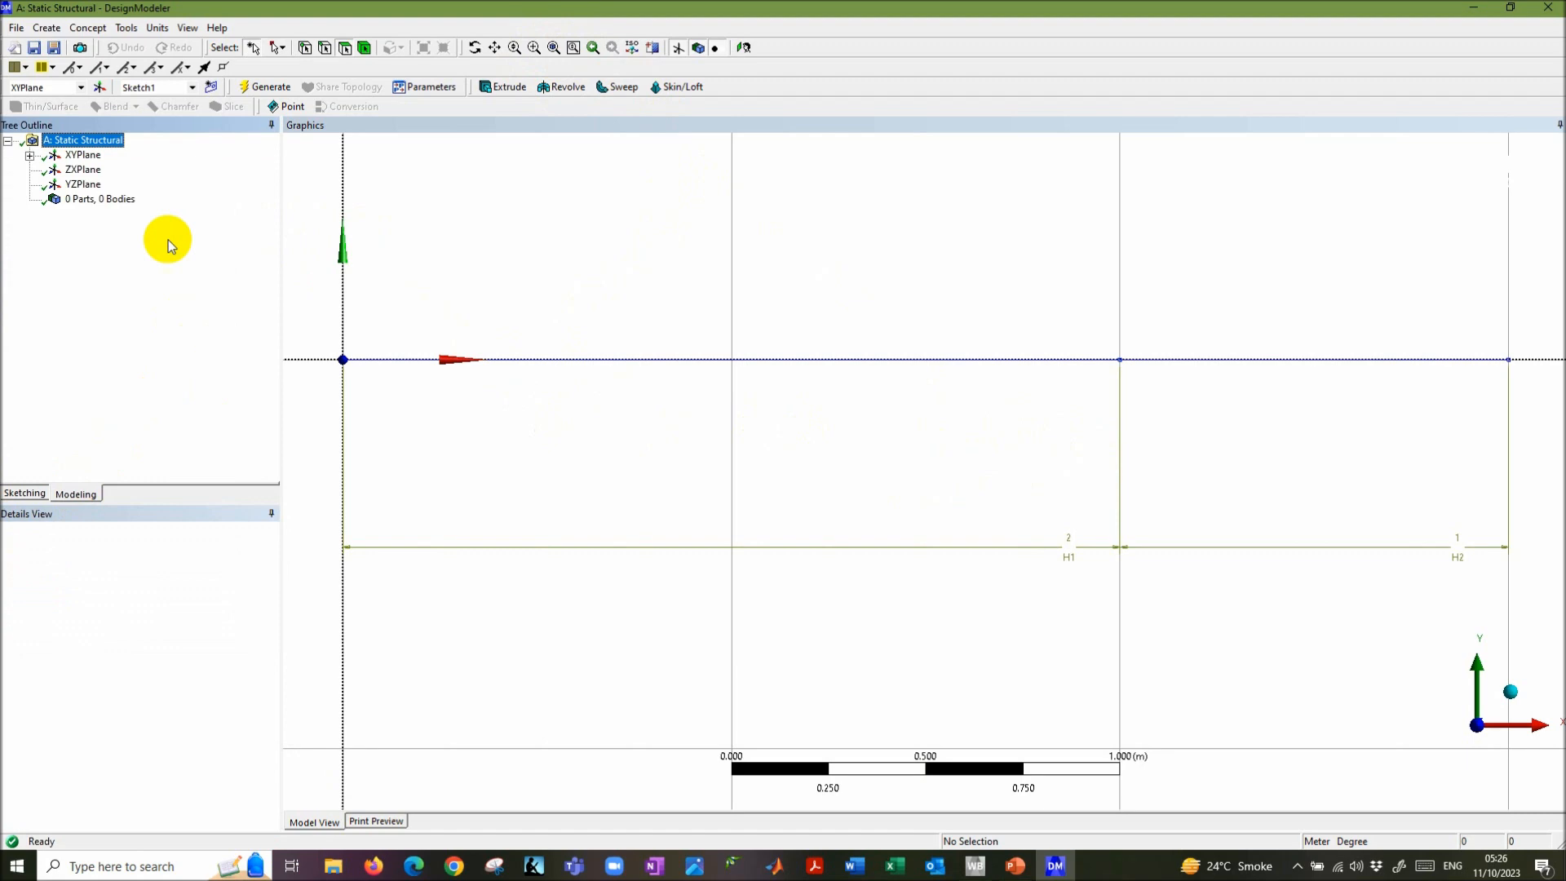
- Create and generate line body Line1 from both lines of Sketch1
{"action": "left_click", "coordinate": [30, 155]}
{"action": "left_click", "coordinate": [100, 169]}
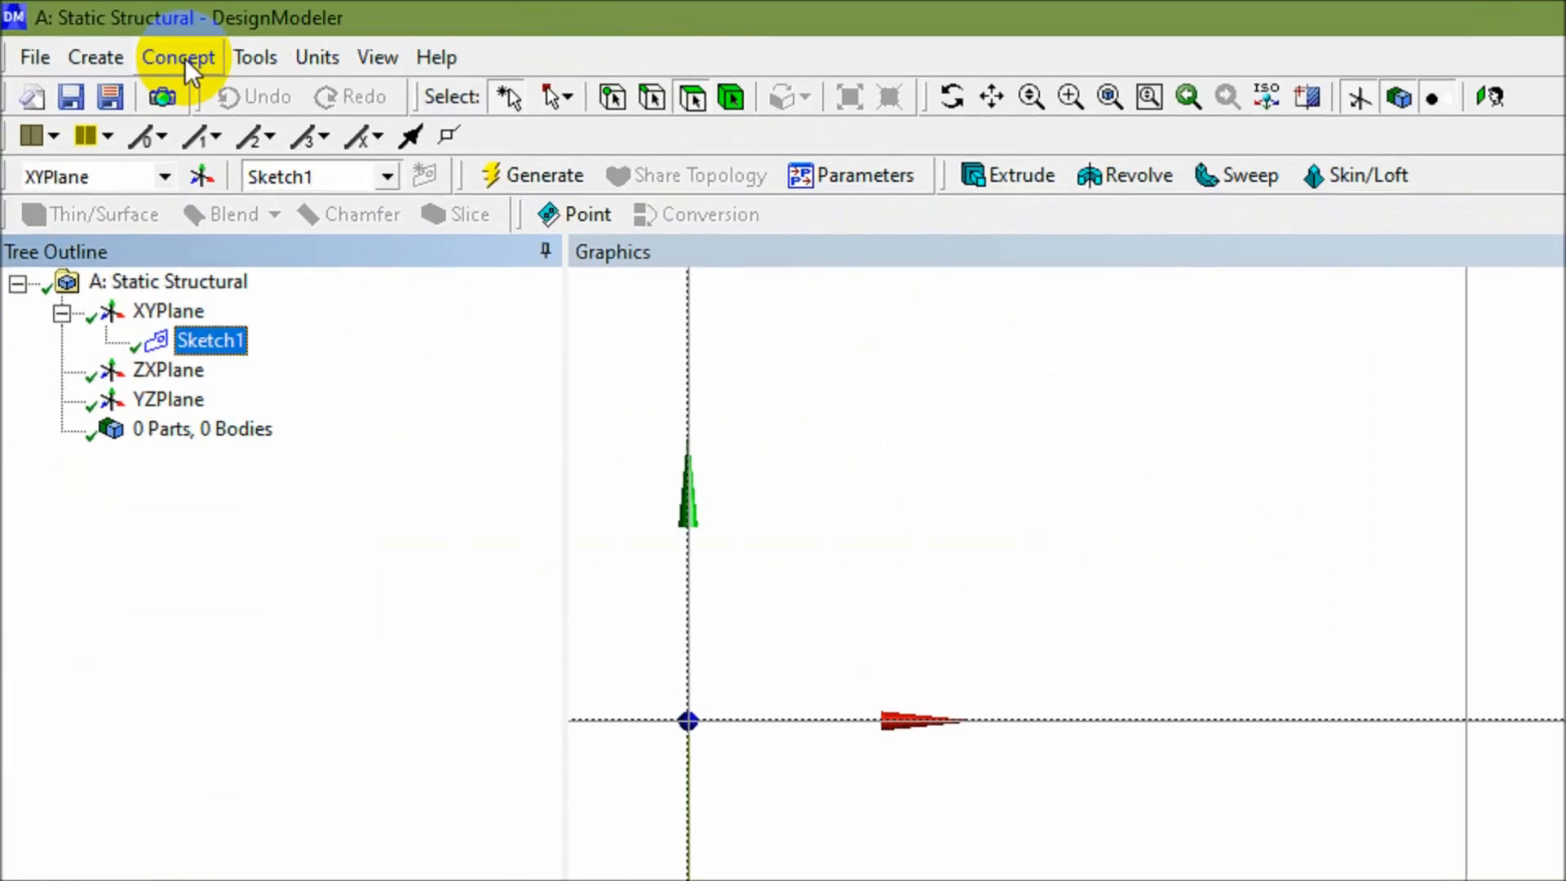
{"action": "left_click", "coordinate": [89, 29]}
{"action": "left_click", "coordinate": [253, 131]}
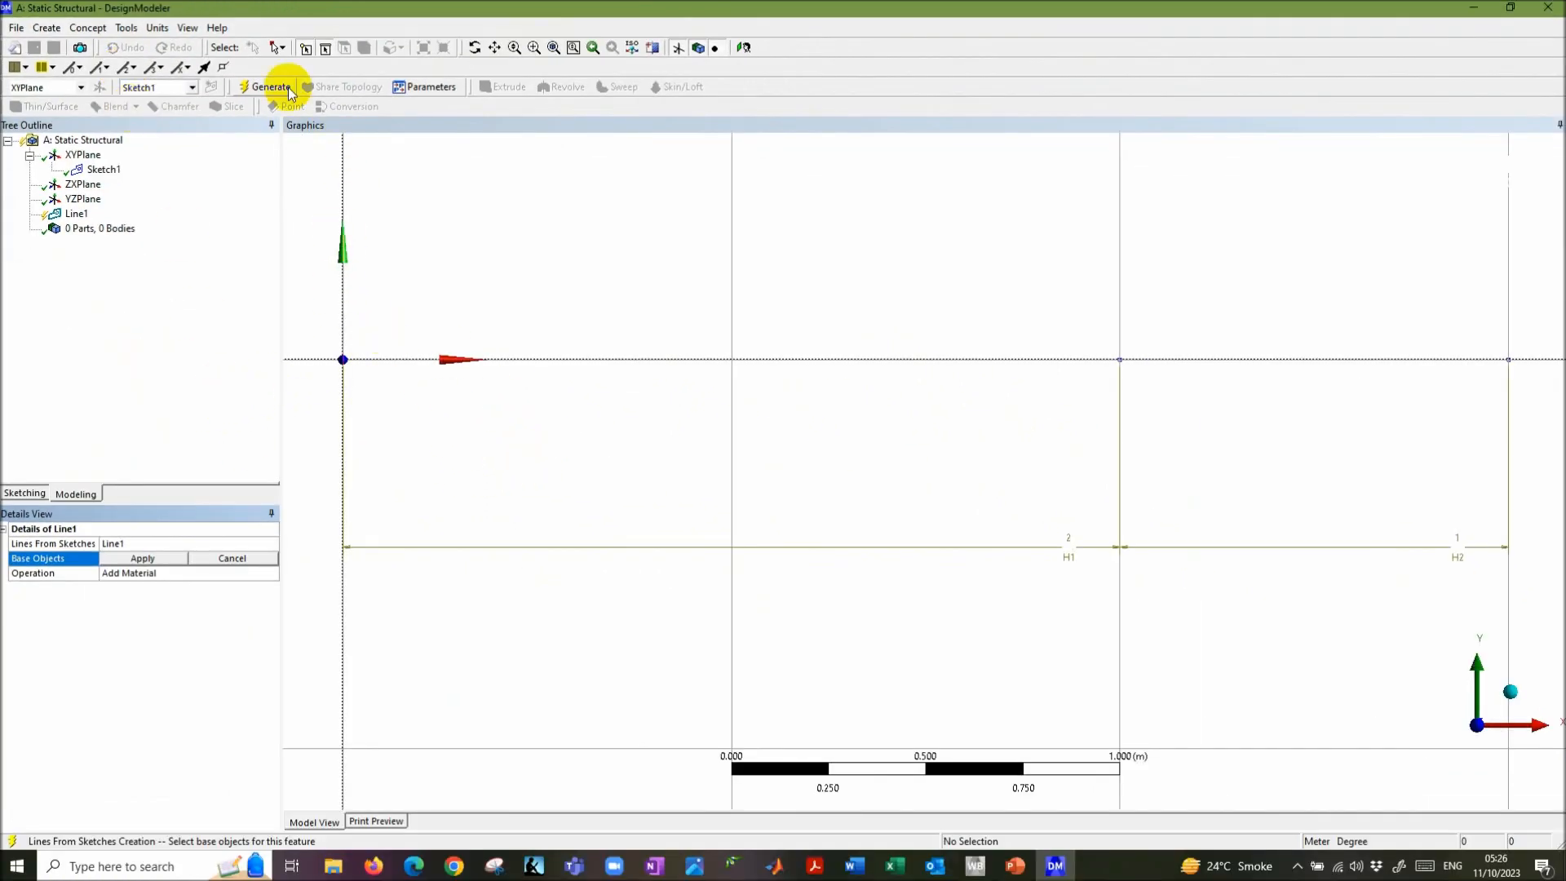
{"action": "left_click", "coordinate": [278, 48]}
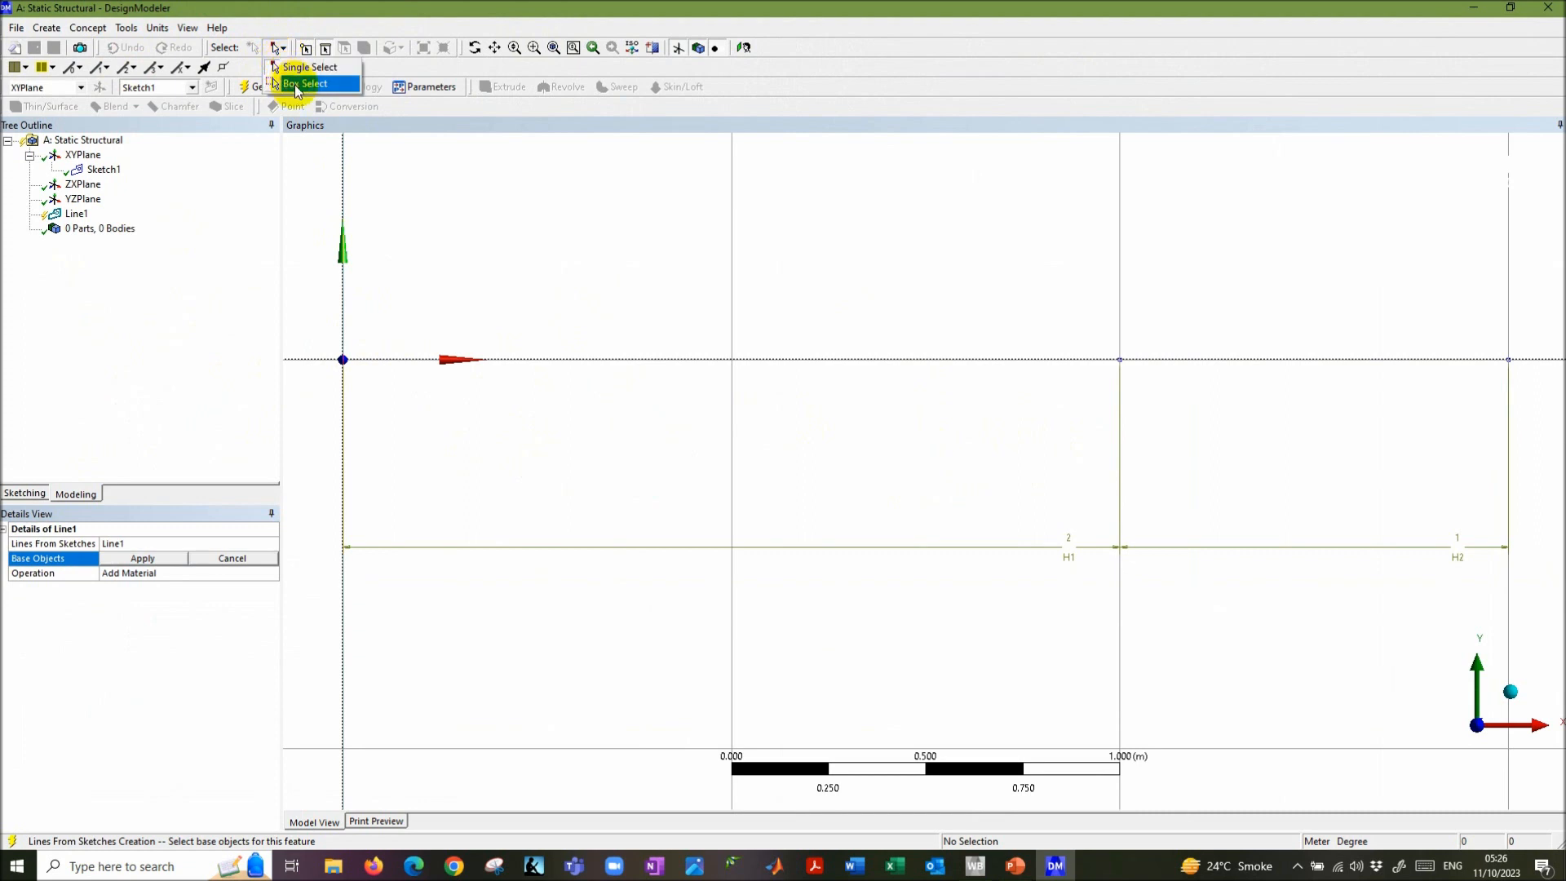
{"action": "left_click", "coordinate": [308, 86]}
{"action": "left_click_drag", "start_coordinate": [306, 302], "coordinate": [1562, 476]}
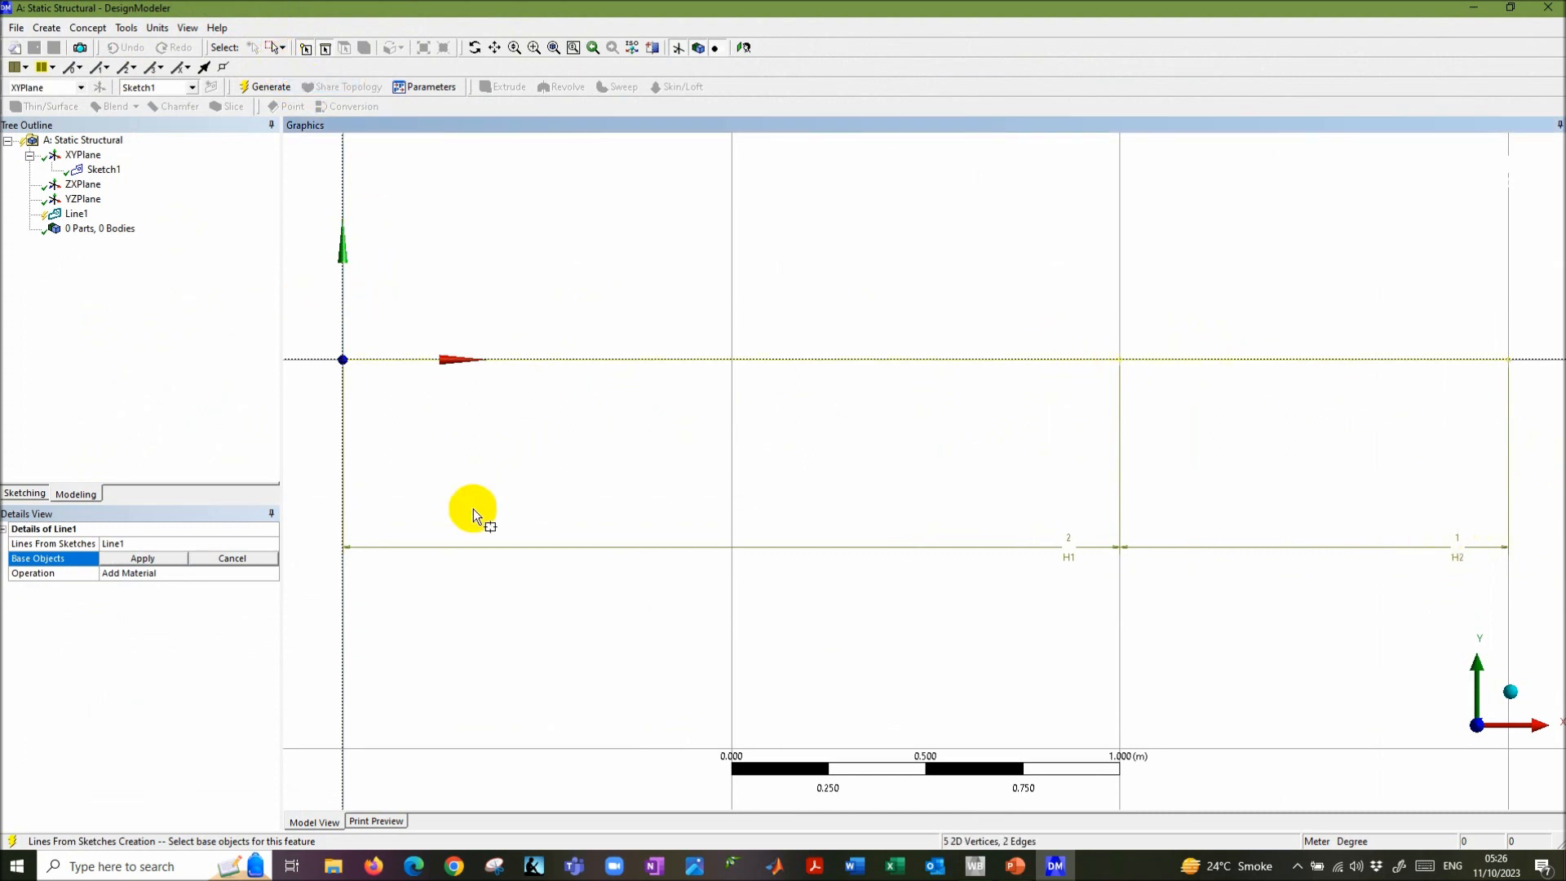
{"action": "left_click", "coordinate": [144, 557]}
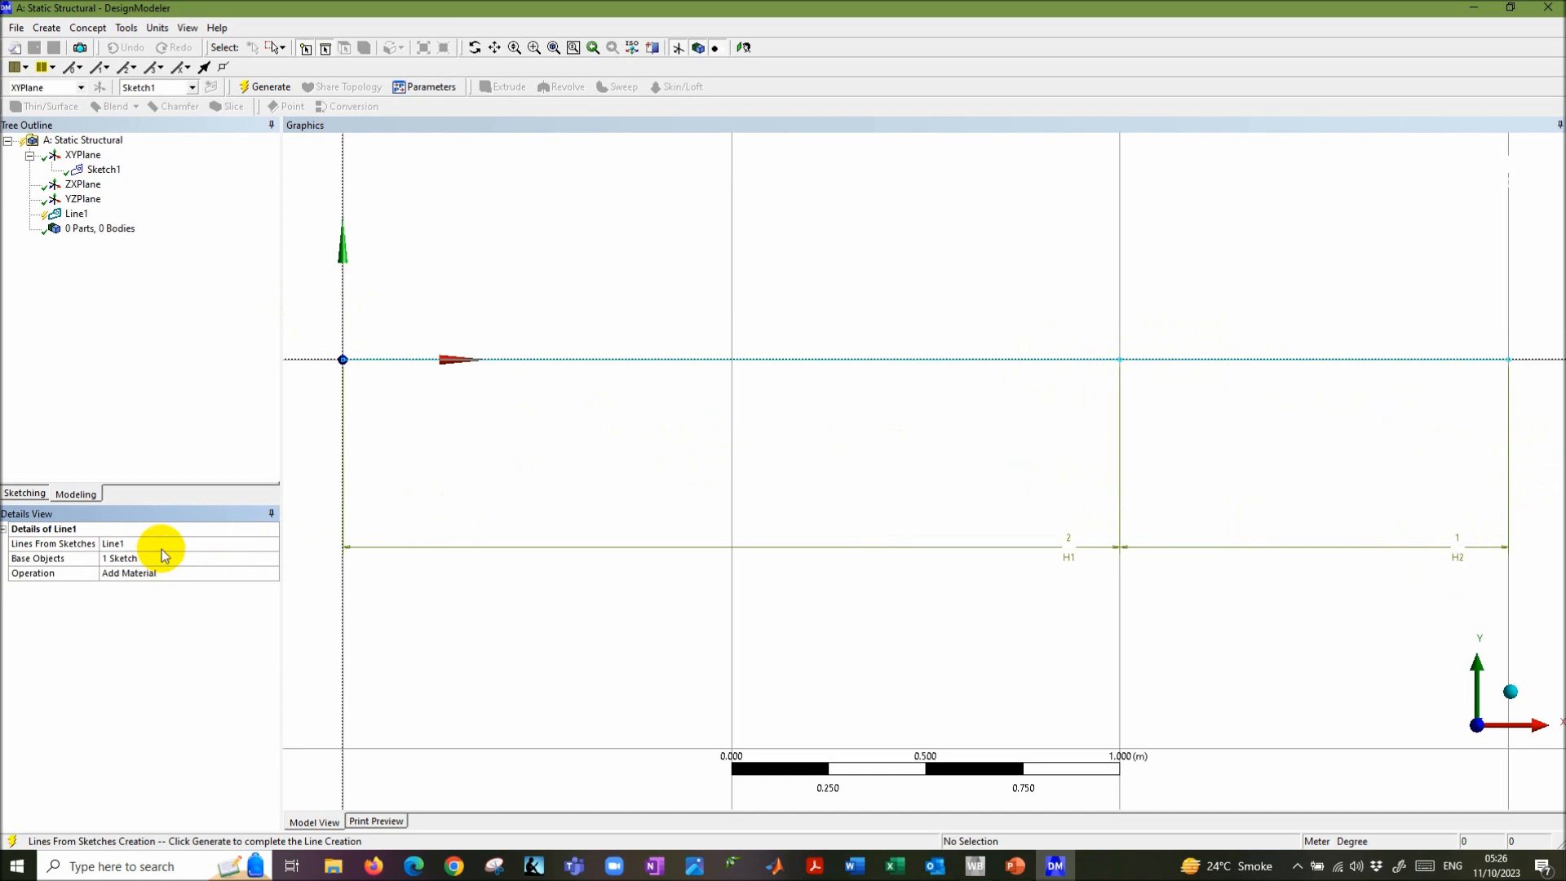
{"action": "left_click", "coordinate": [262, 87]}
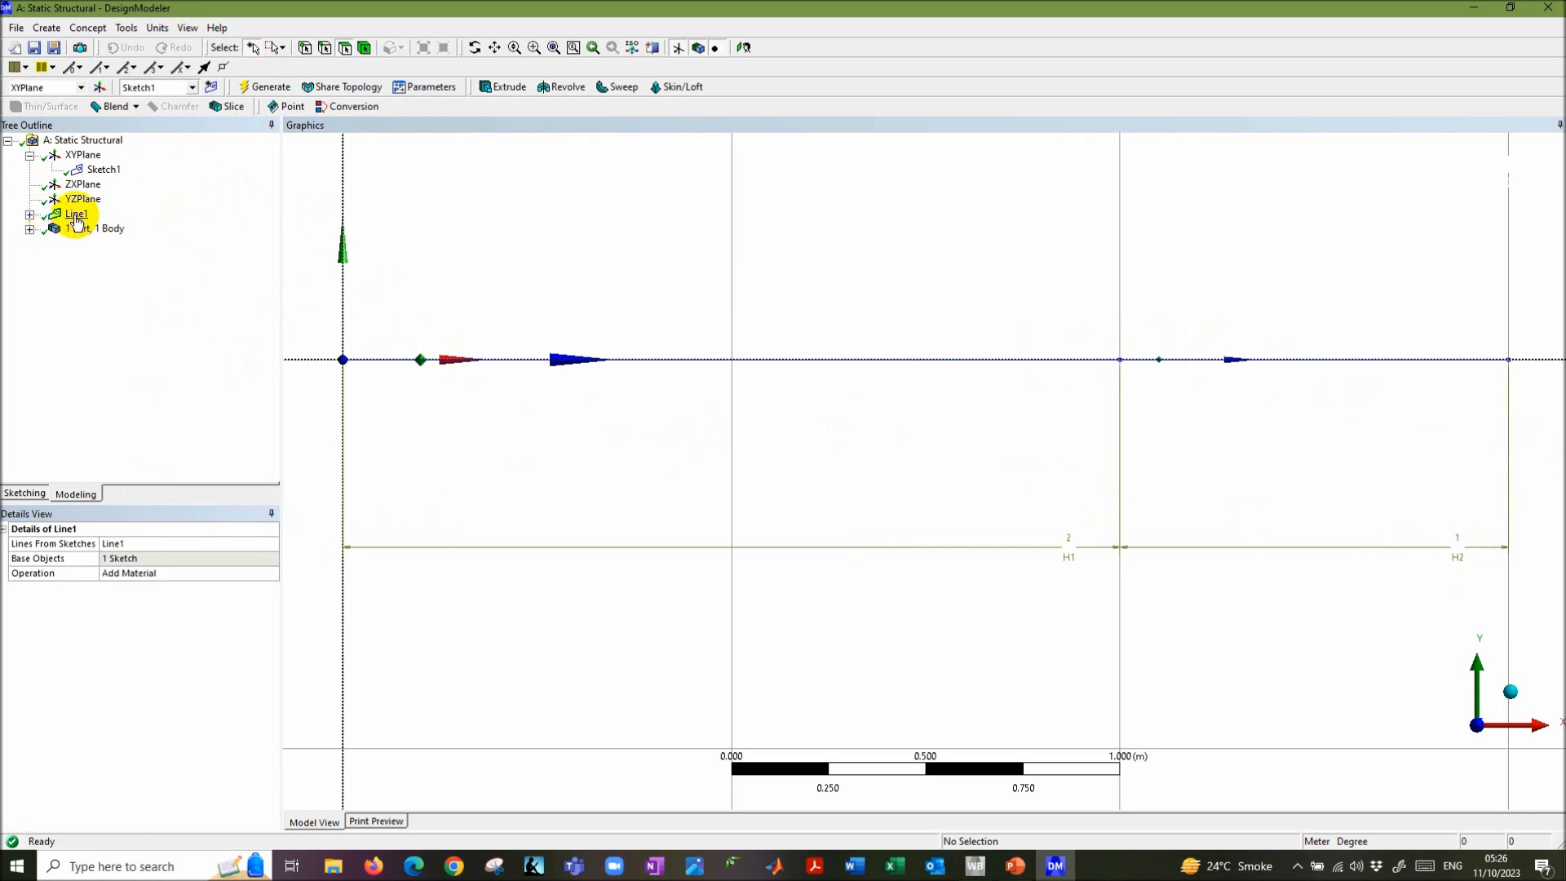
{"action": "left_click", "coordinate": [29, 214]}
{"action": "left_click", "coordinate": [104, 229]}
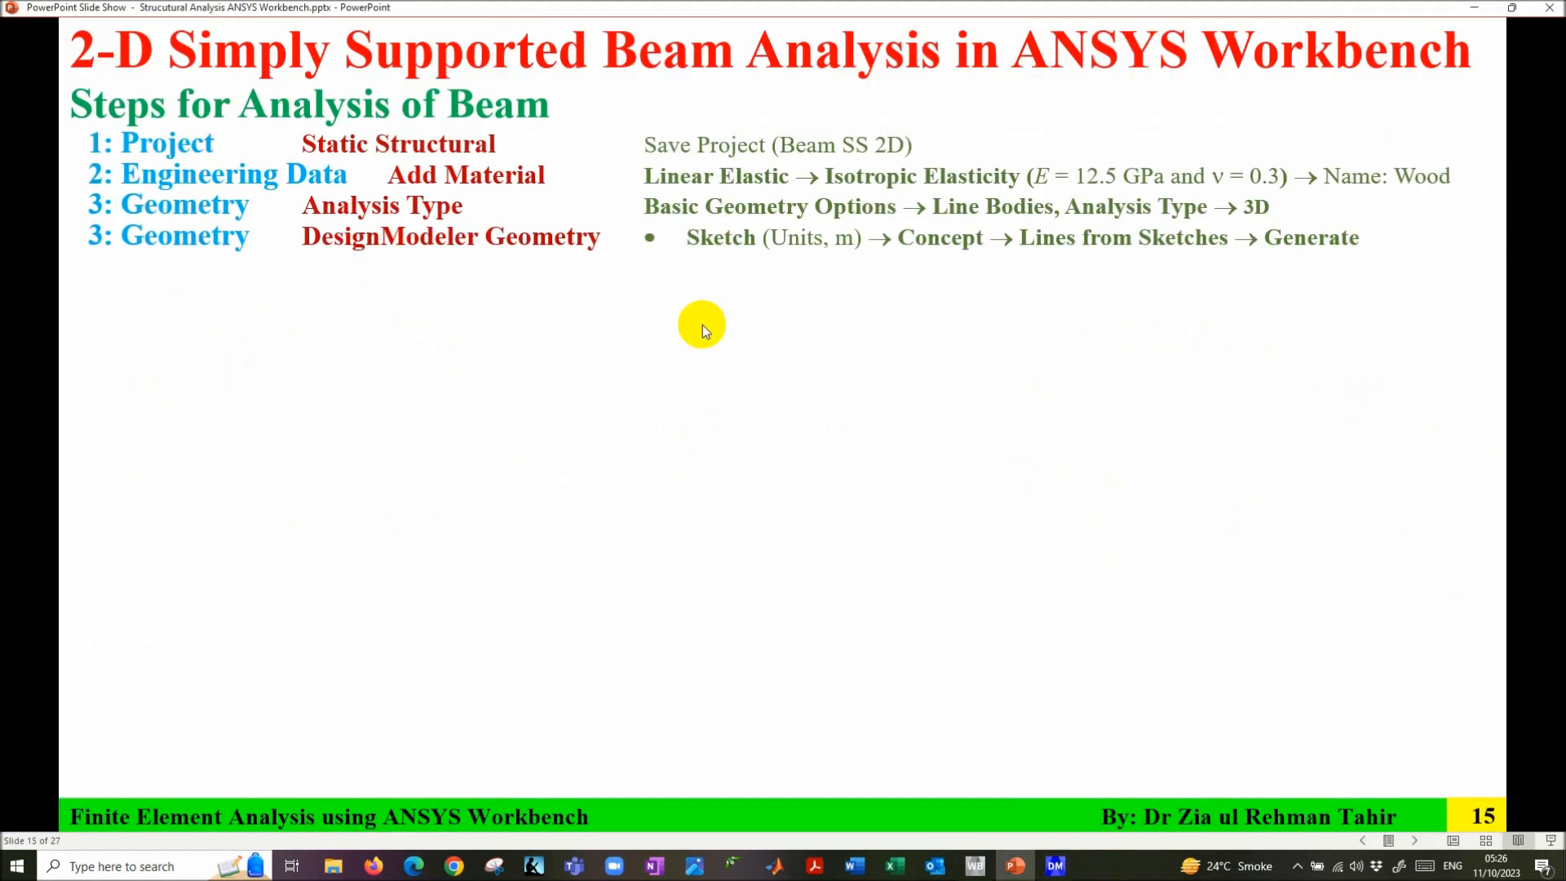
- Check the beam problem slide in PowerPoint, then return to DesignModeler
{"action": "left_click", "coordinate": [702, 325]}
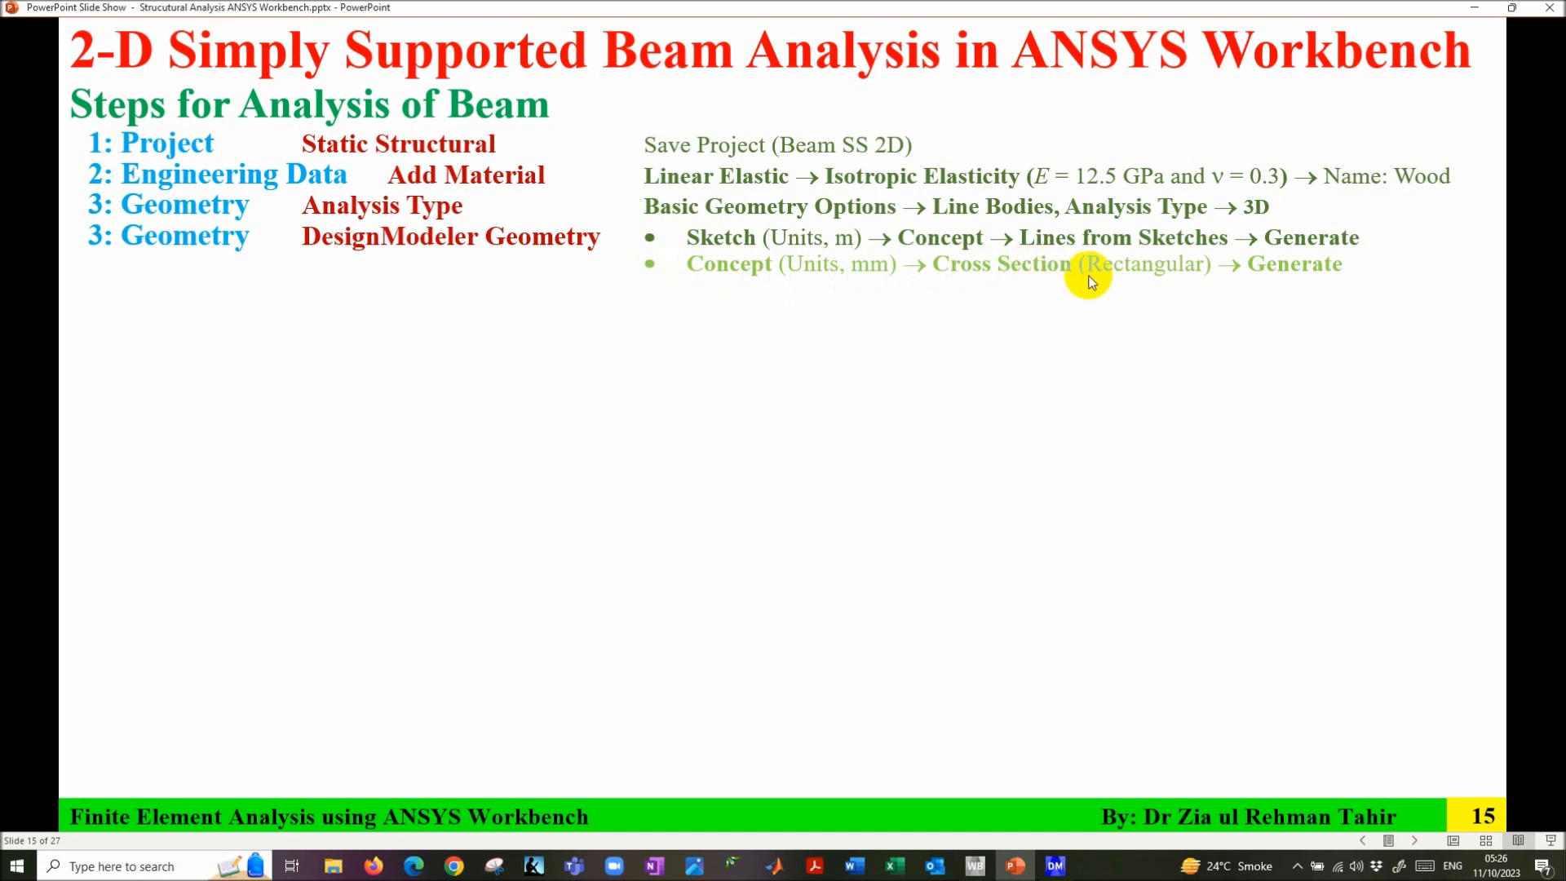
{"action": "key", "text": "Left"}
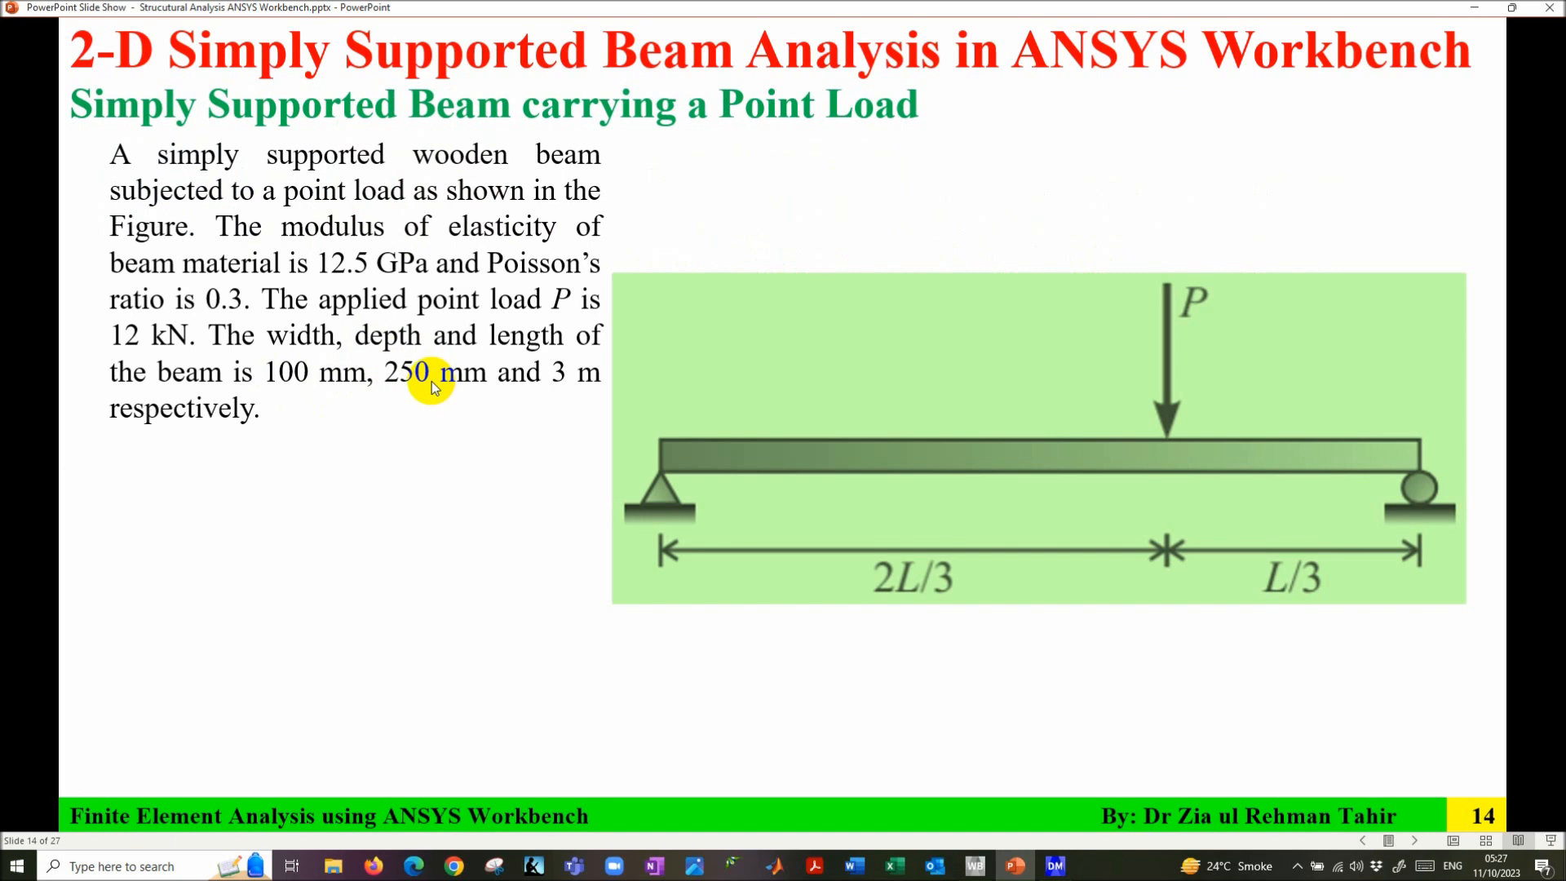
{"action": "key", "text": "alt+Tab"}
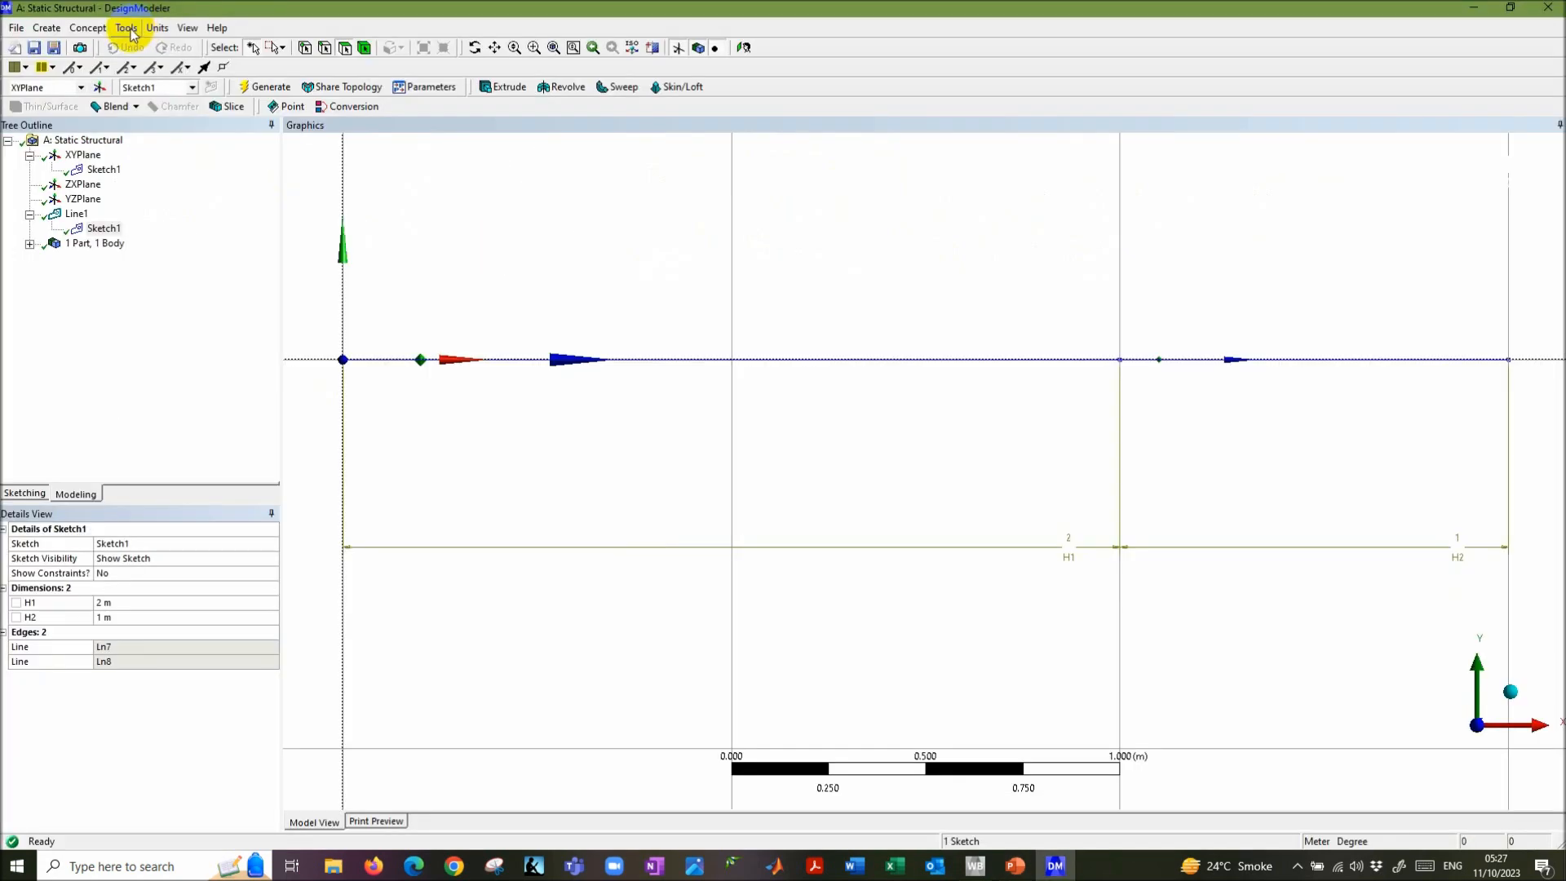
{"action": "left_click", "coordinate": [88, 28]}
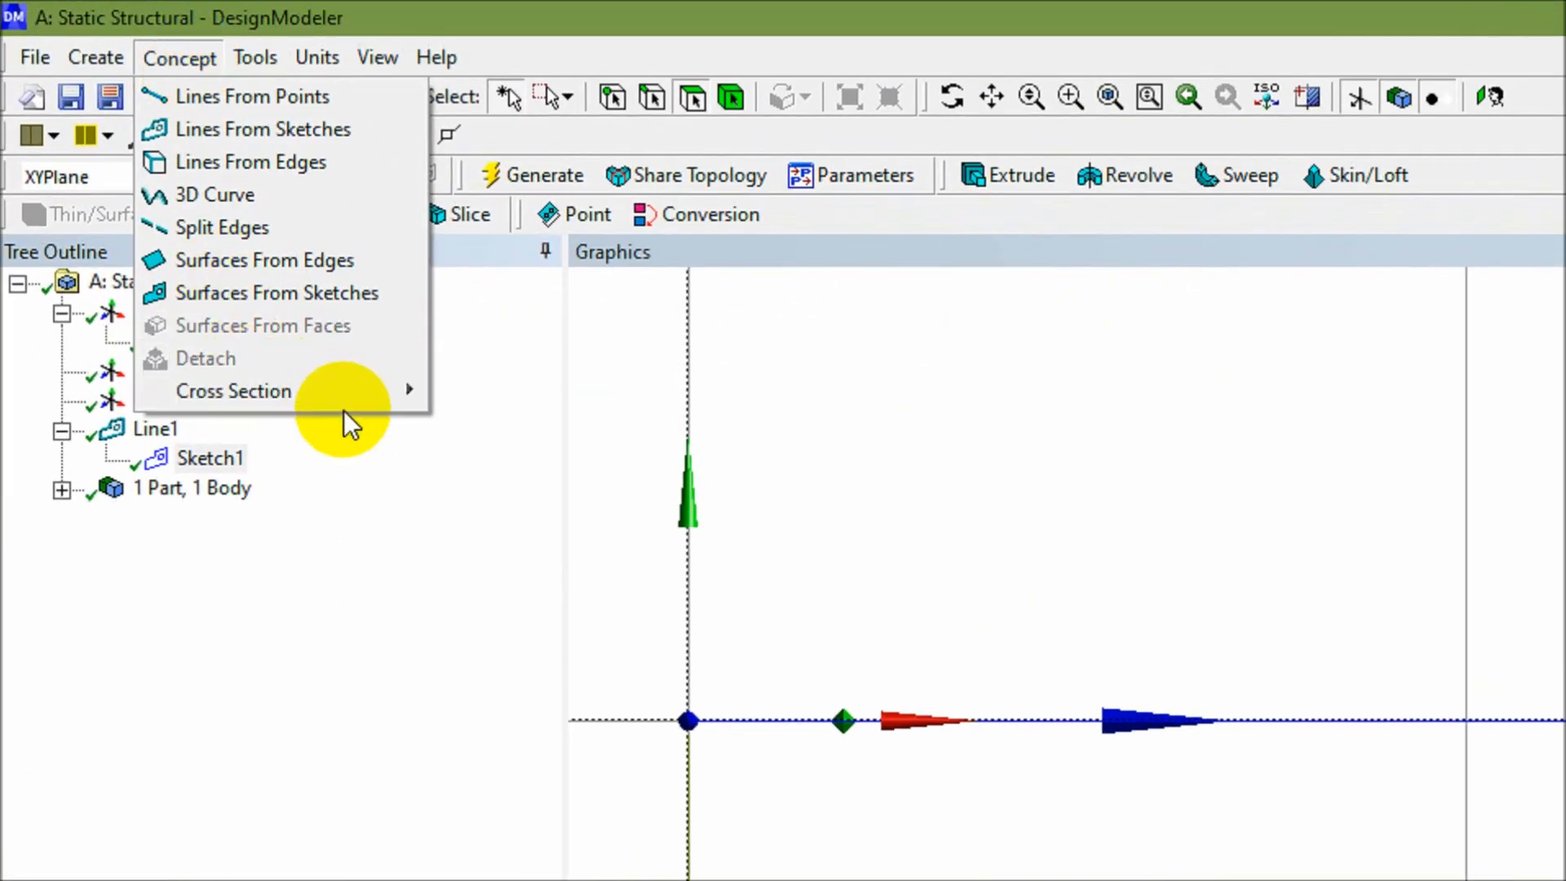
- Switch the model units to millimetres
{"action": "mouse_move", "coordinate": [392, 388]}
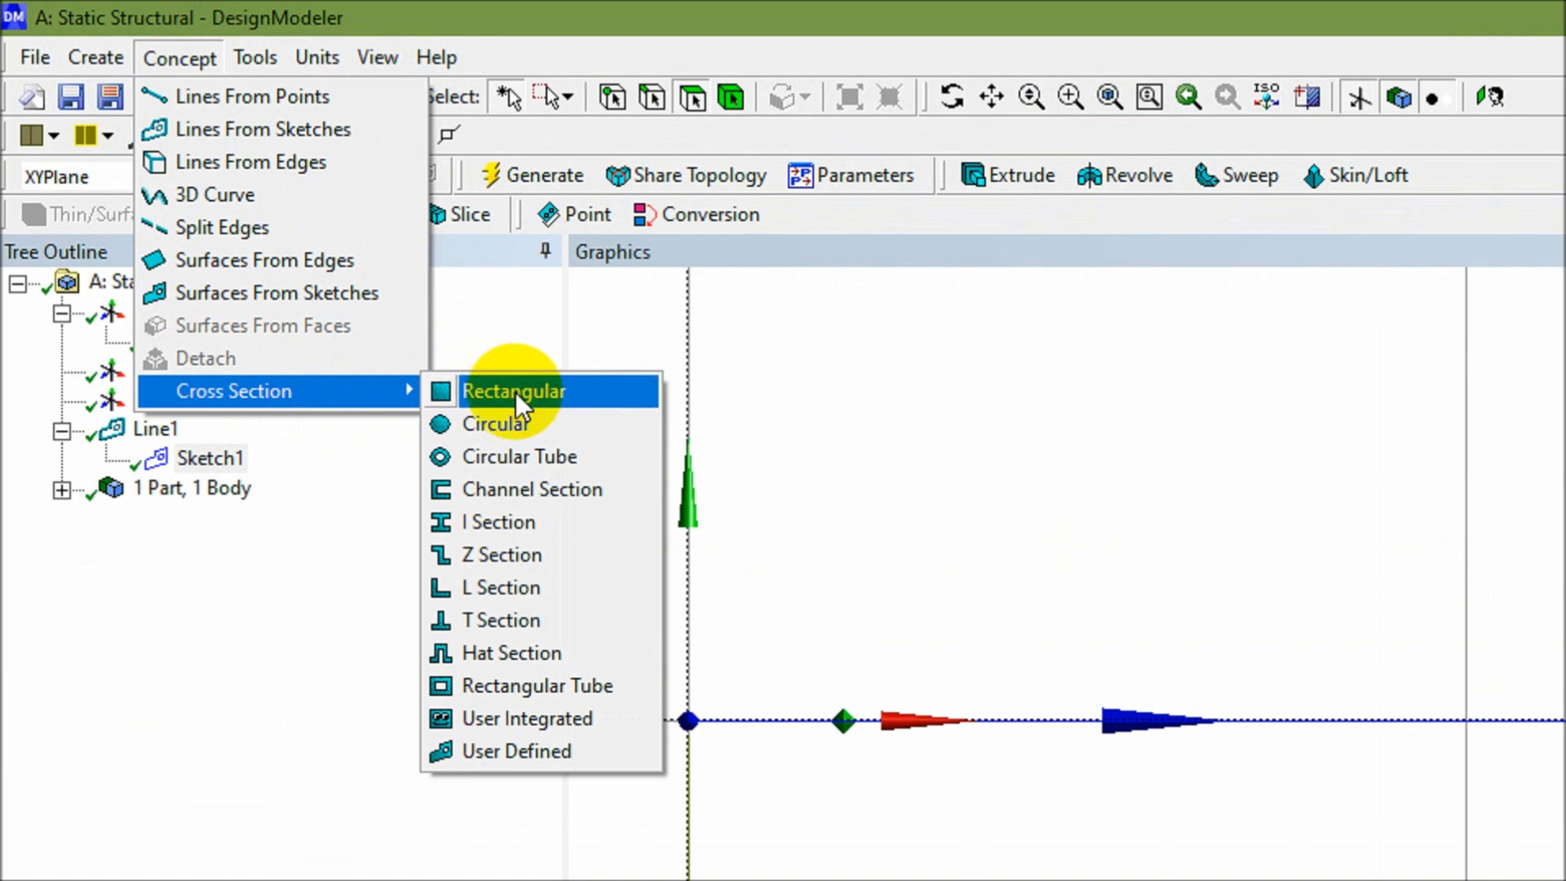
{"action": "left_click", "coordinate": [572, 4]}
{"action": "left_click", "coordinate": [377, 59]}
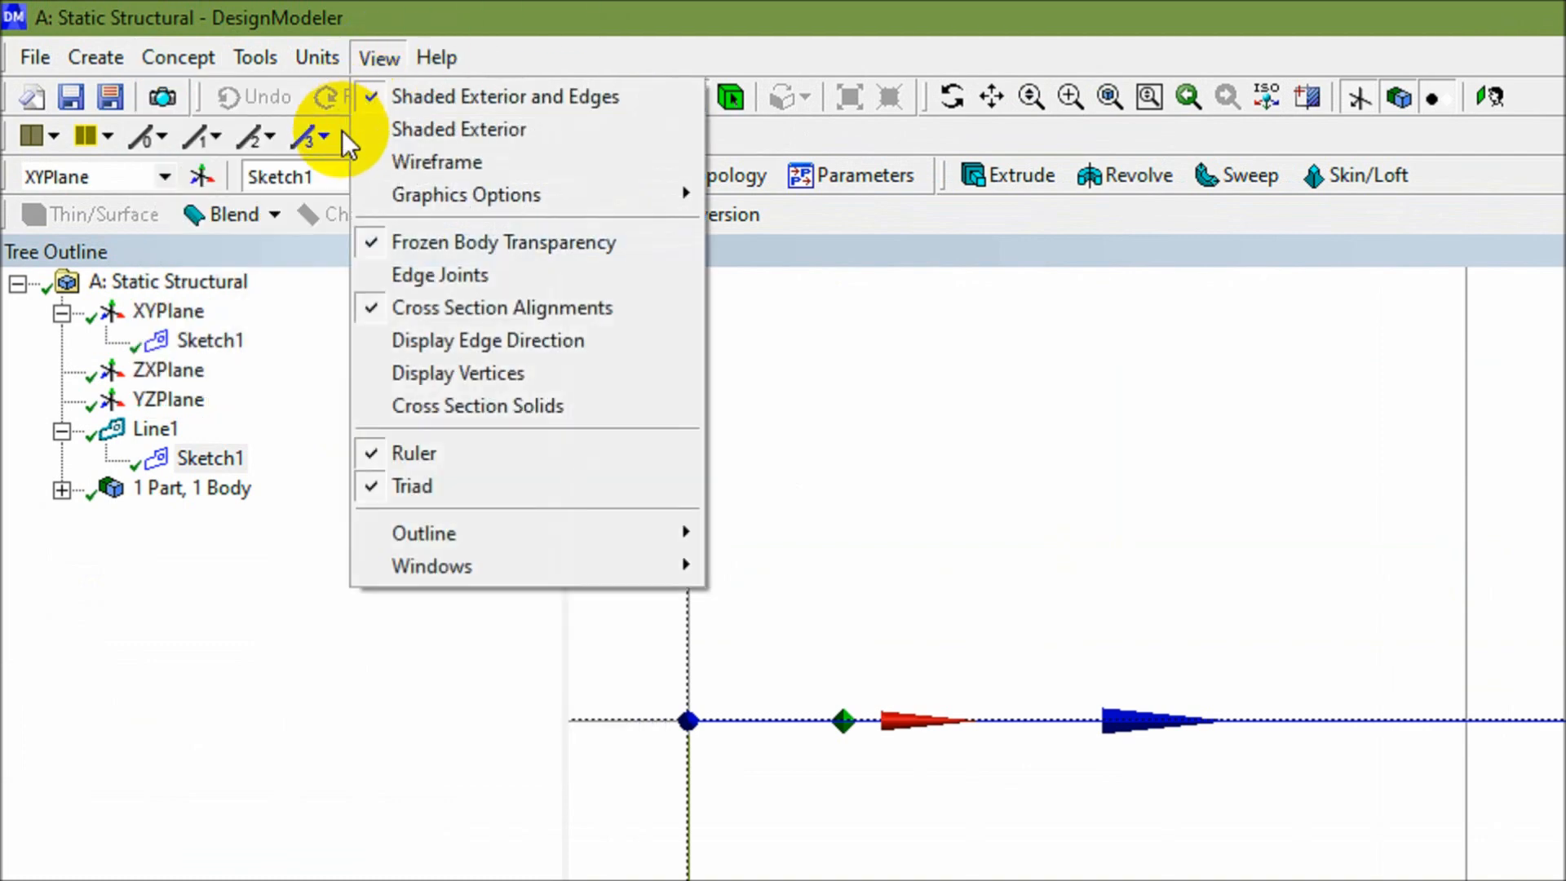
{"action": "mouse_move", "coordinate": [321, 54]}
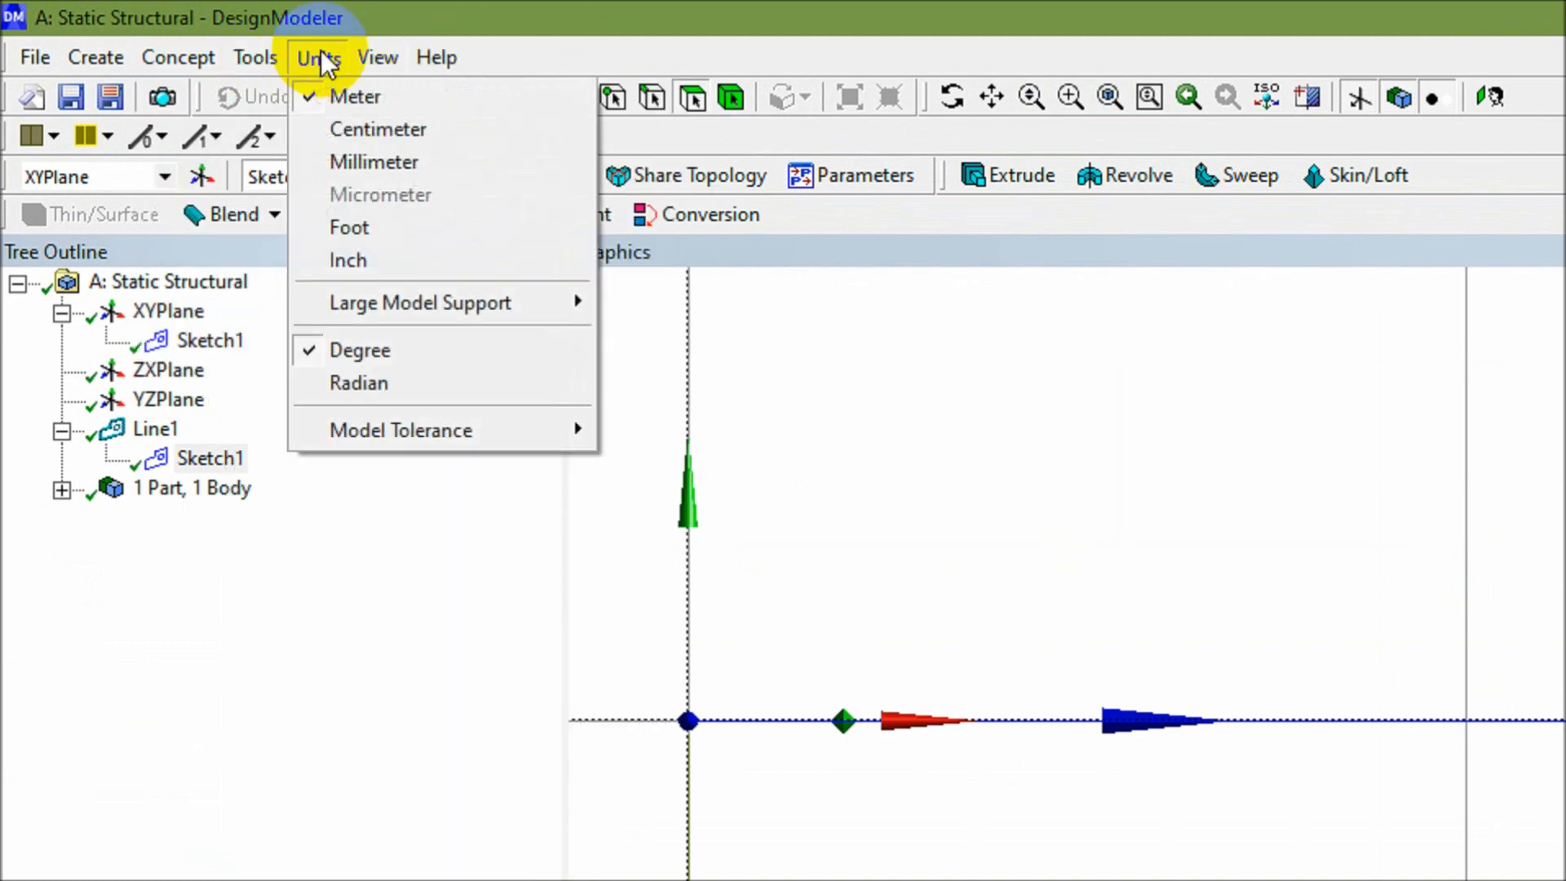
{"action": "left_click", "coordinate": [427, 163]}
- Add a rectangular cross section with width B = 100 mm and height H = 250 mm
{"action": "left_click", "coordinate": [204, 58]}
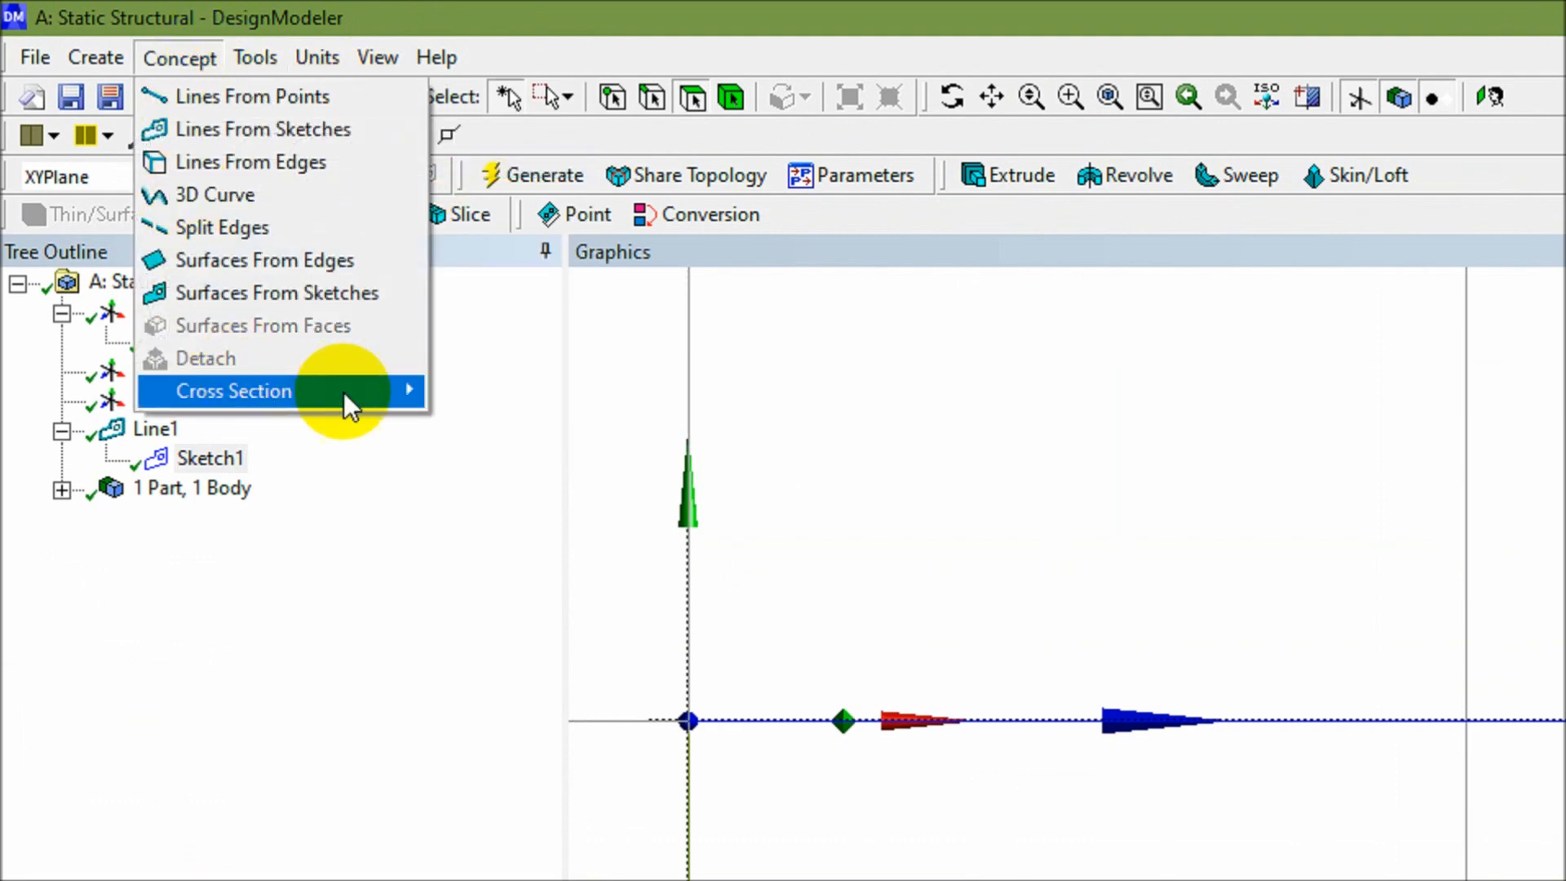
{"action": "mouse_move", "coordinate": [404, 396]}
{"action": "left_click", "coordinate": [482, 392]}
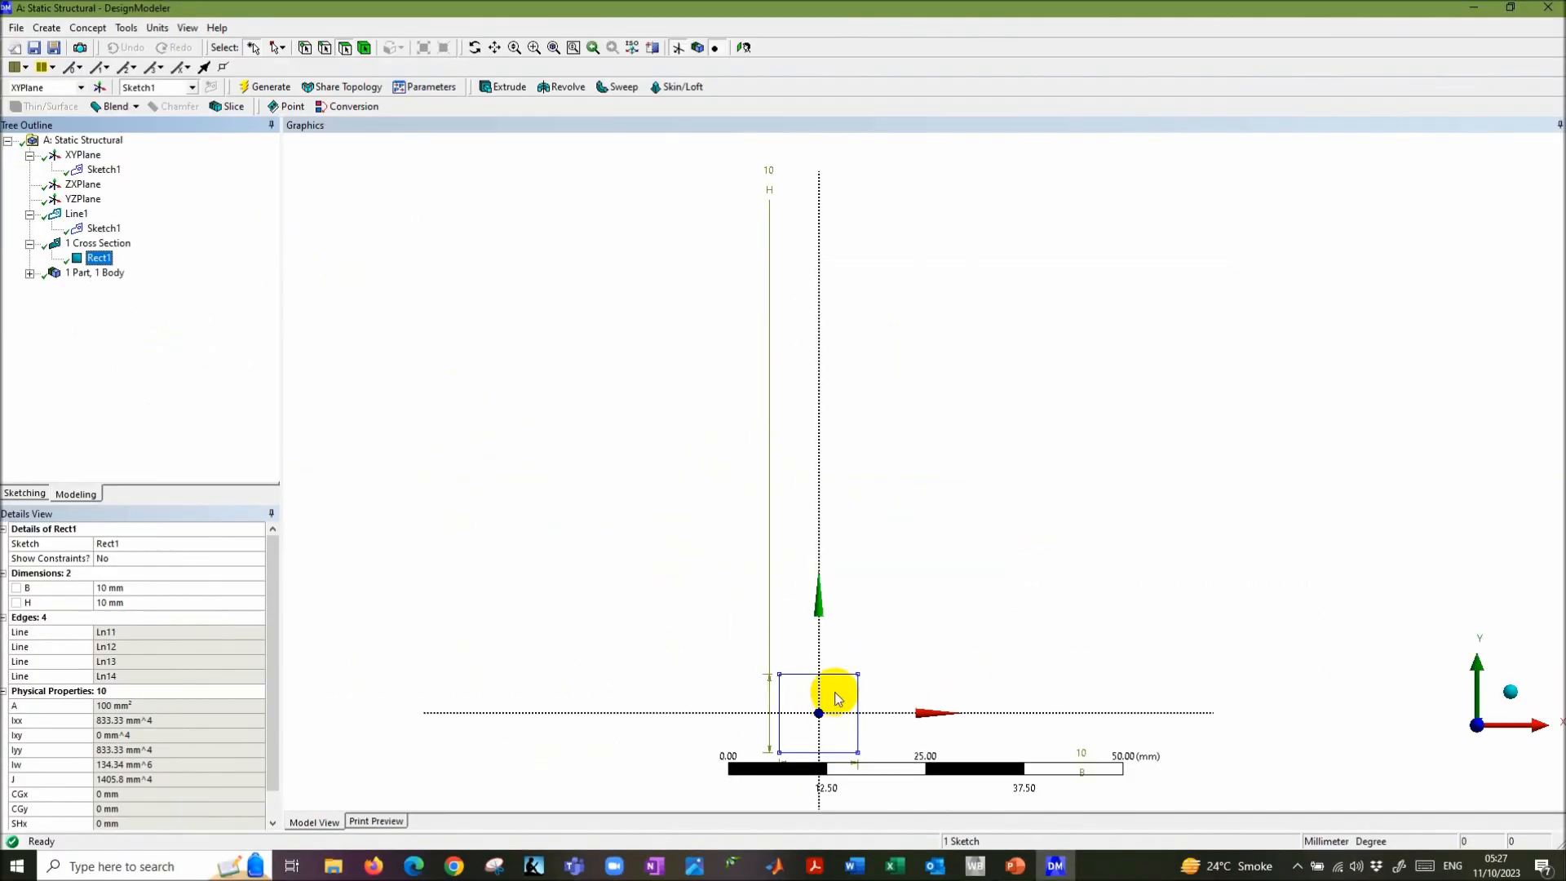
{"action": "left_click", "coordinate": [140, 602]}
{"action": "left_click", "coordinate": [156, 586]}
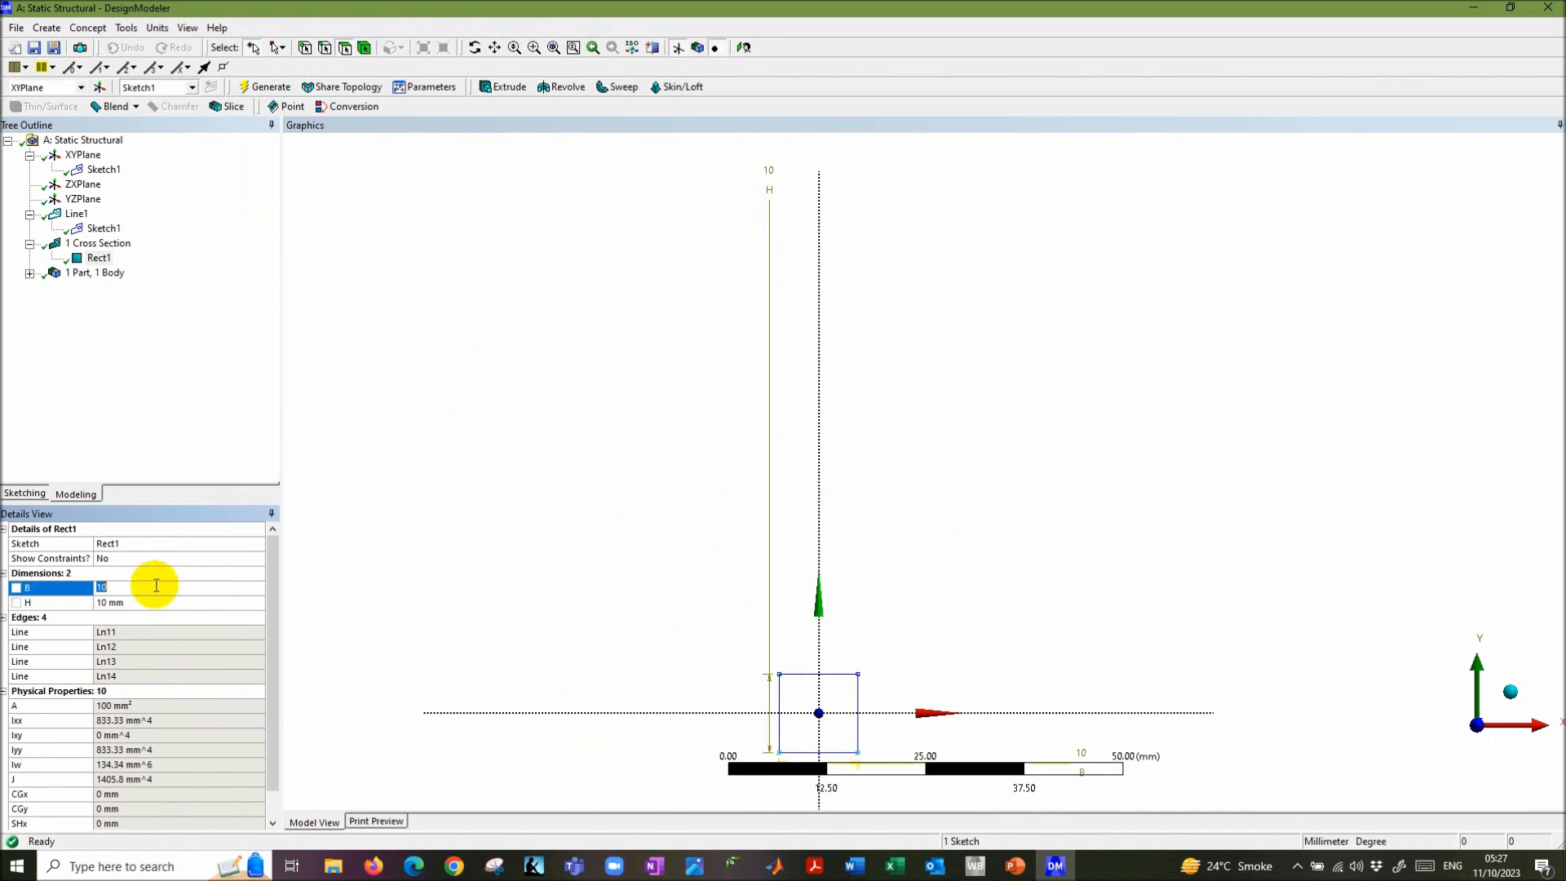
{"action": "left_click", "coordinate": [141, 601]}
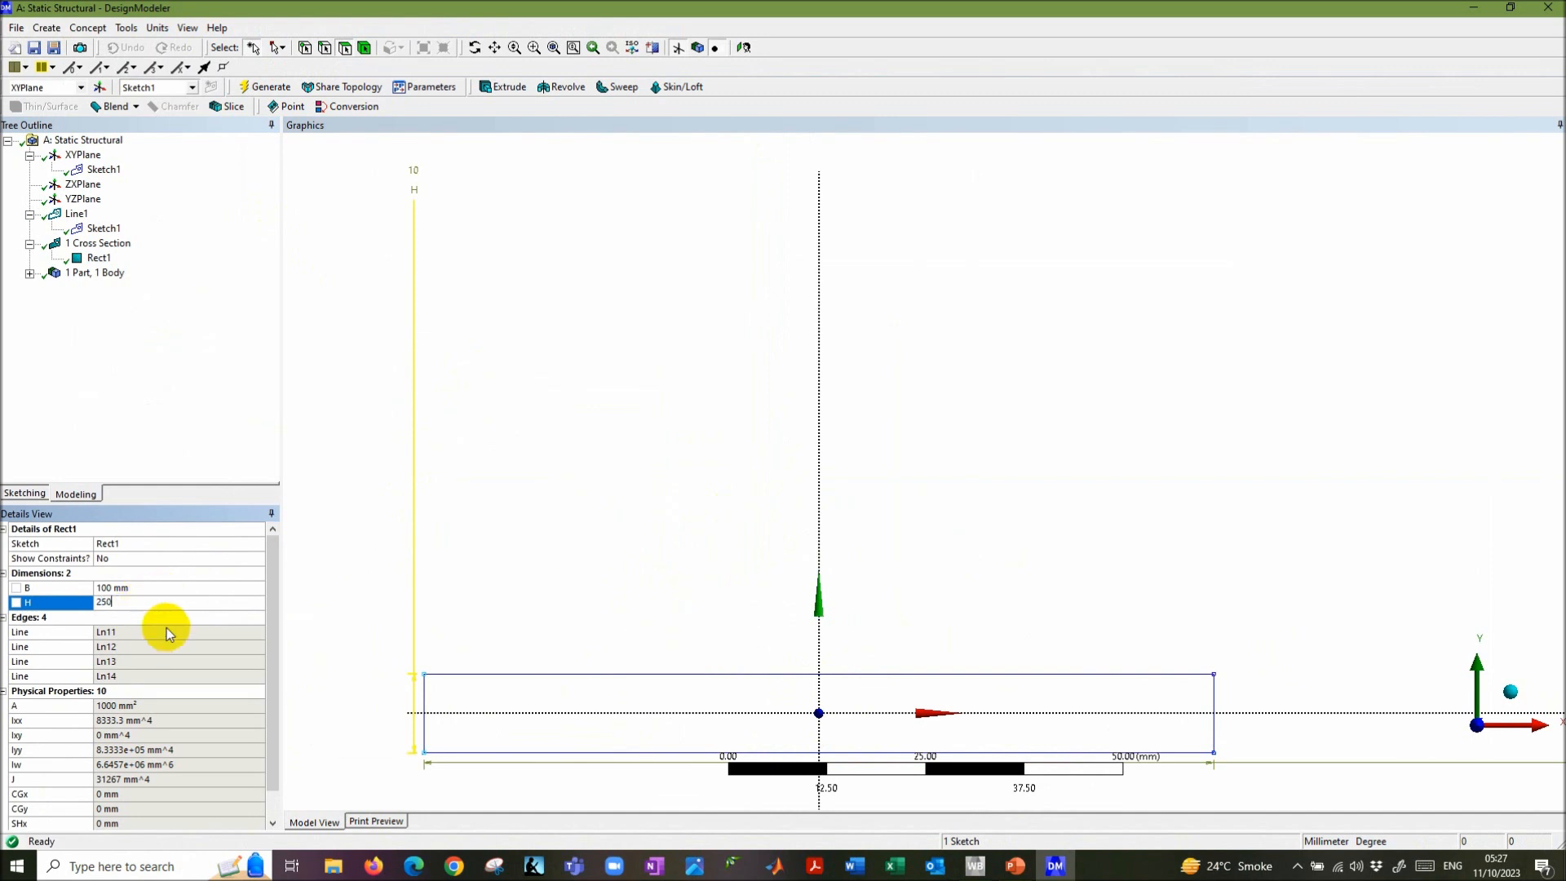
{"action": "key", "text": "Return"}
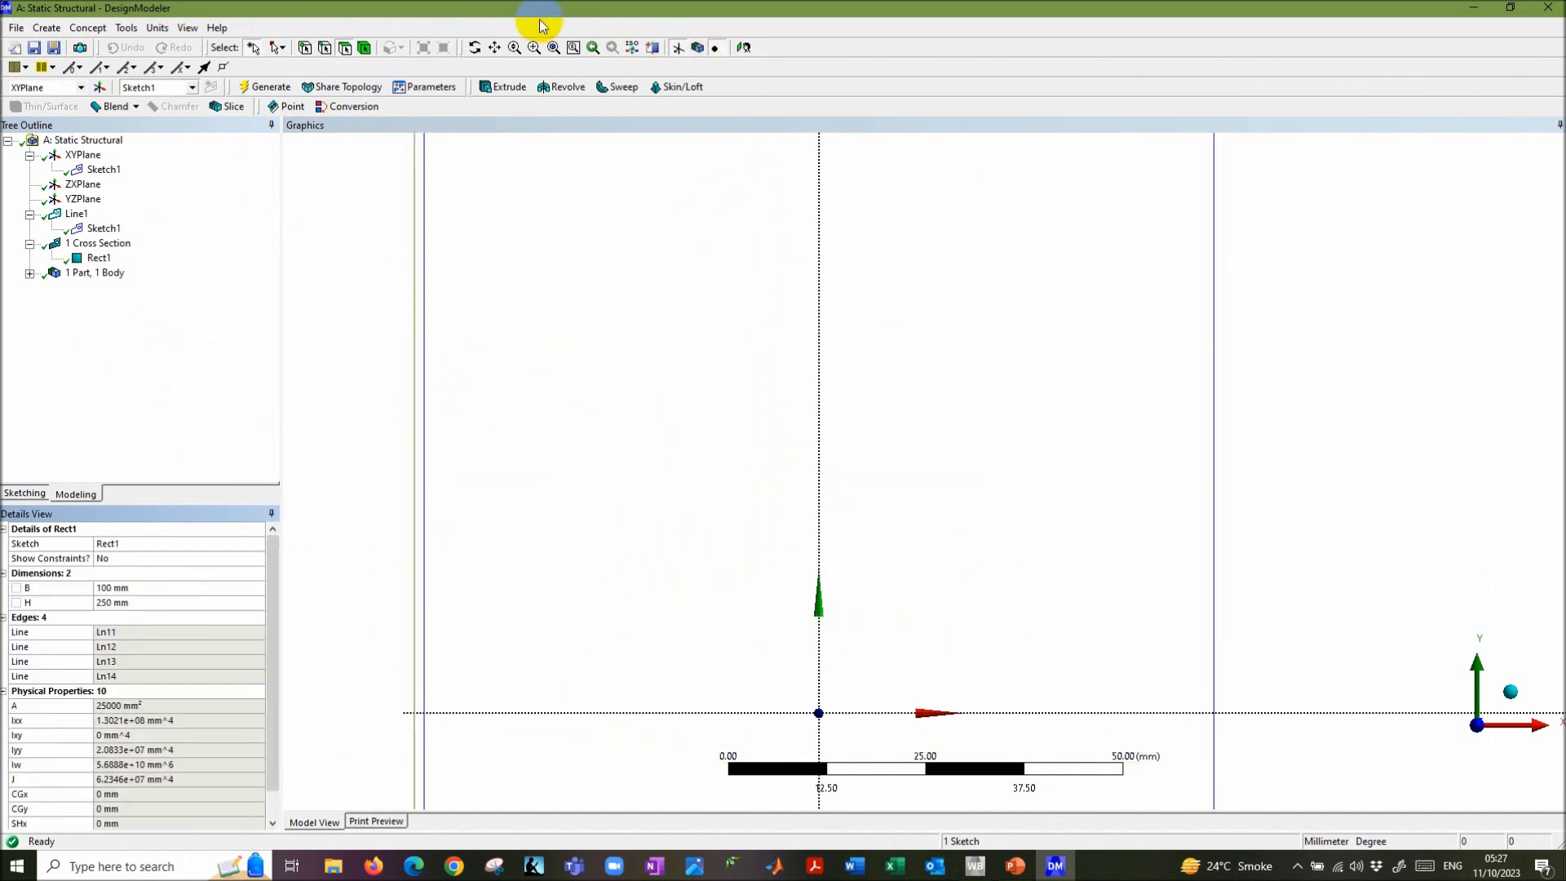
- Zoom in on the cross section, generate it, and go back to the PowerPoint slides
{"action": "left_click", "coordinate": [554, 48]}
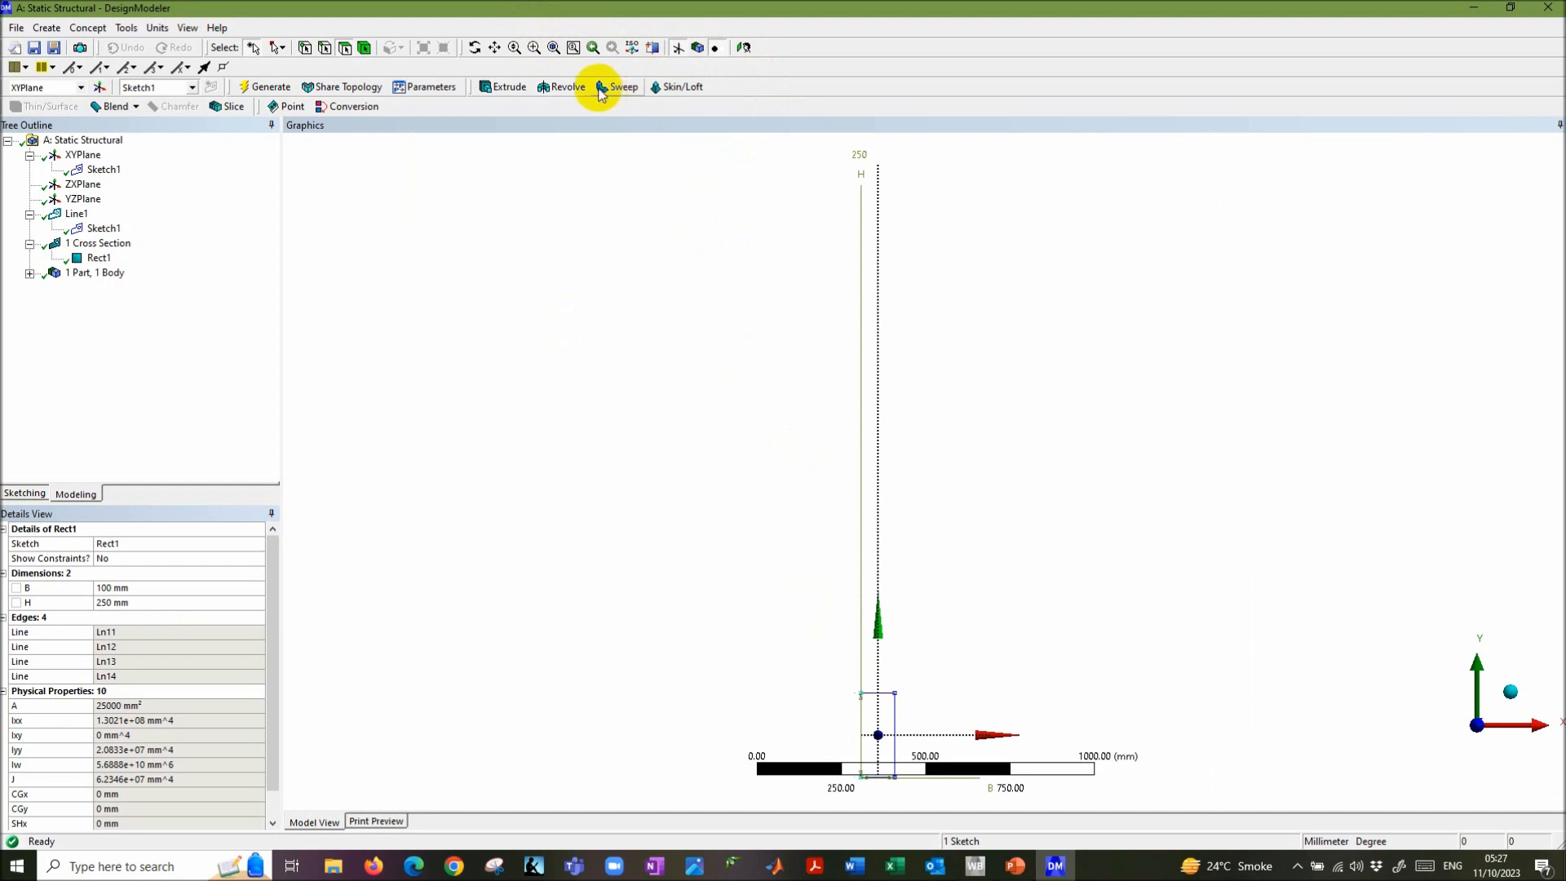
{"action": "left_click", "coordinate": [534, 47]}
{"action": "left_click_drag", "start_coordinate": [818, 653], "coordinate": [946, 793]}
{"action": "left_click_drag", "start_coordinate": [739, 249], "coordinate": [1023, 760]}
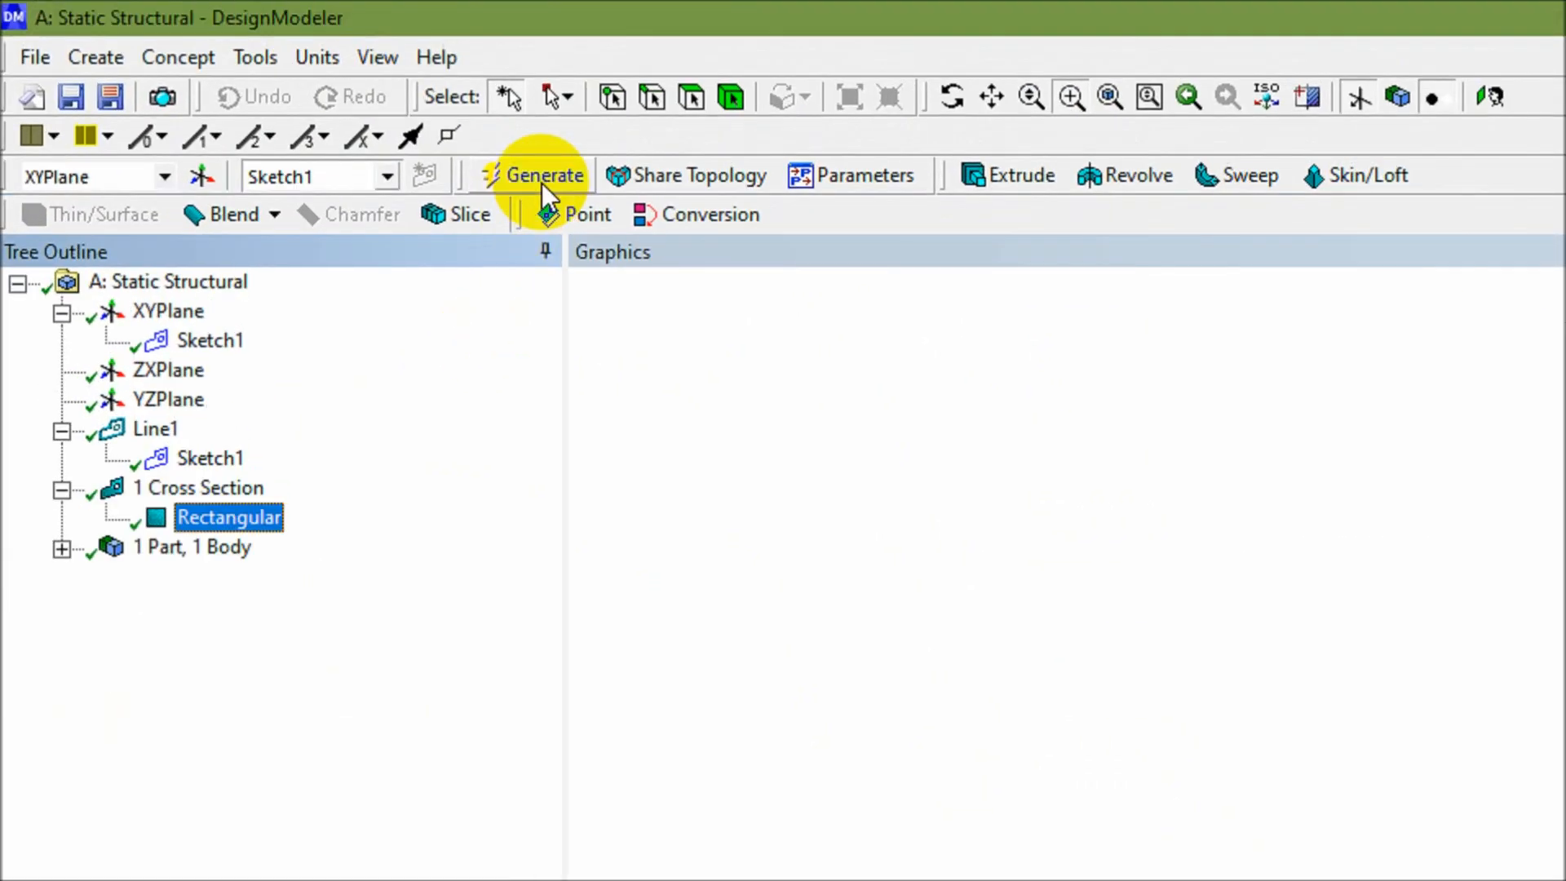
{"action": "left_click", "coordinate": [535, 180]}
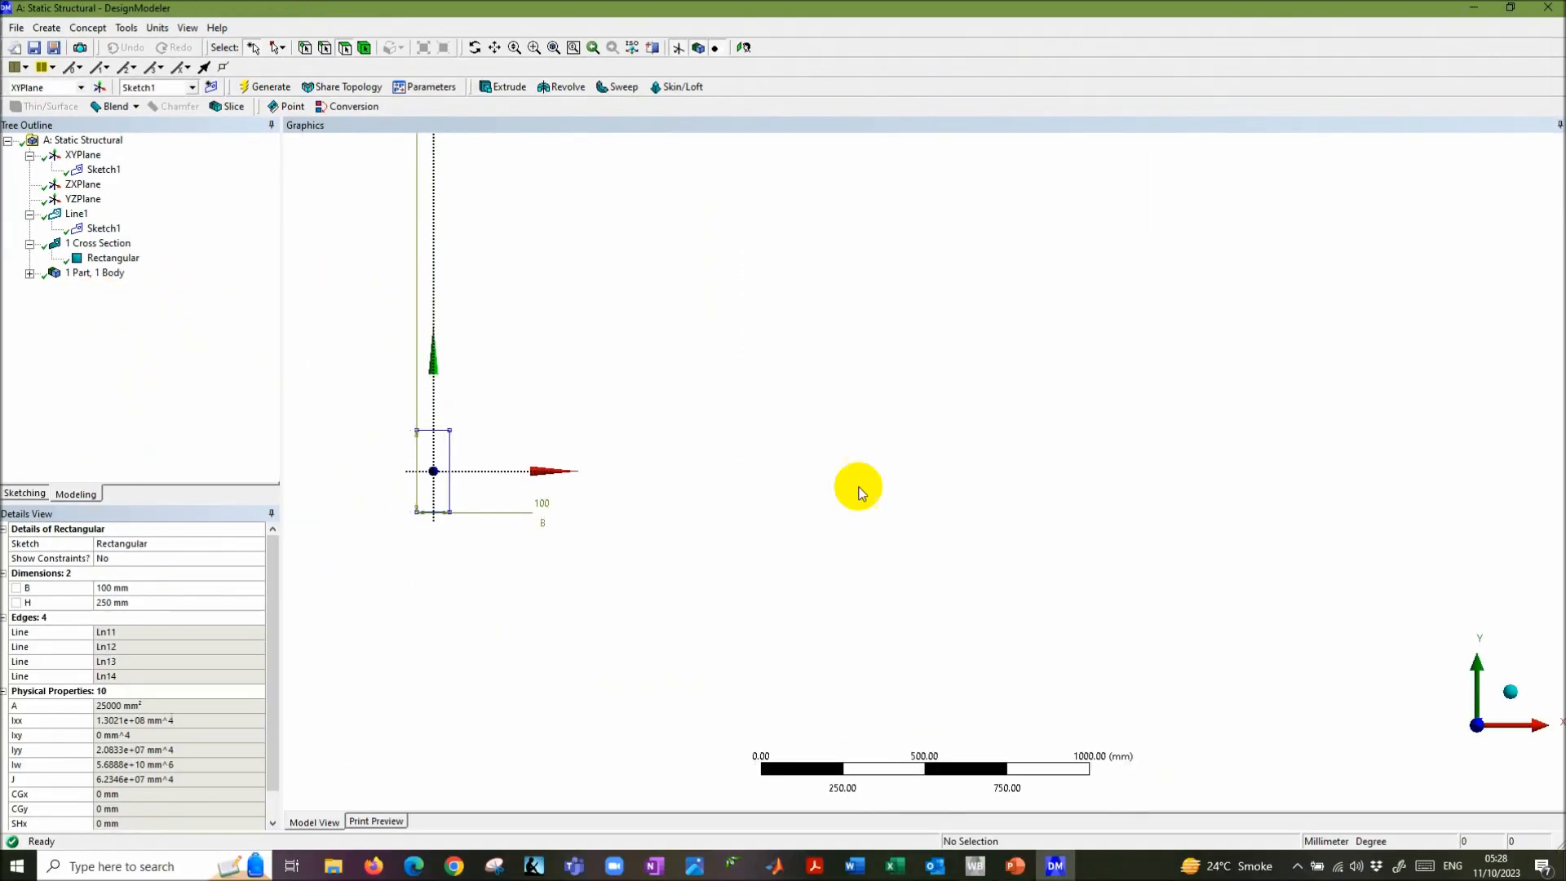
{"action": "left_click", "coordinate": [1016, 868]}
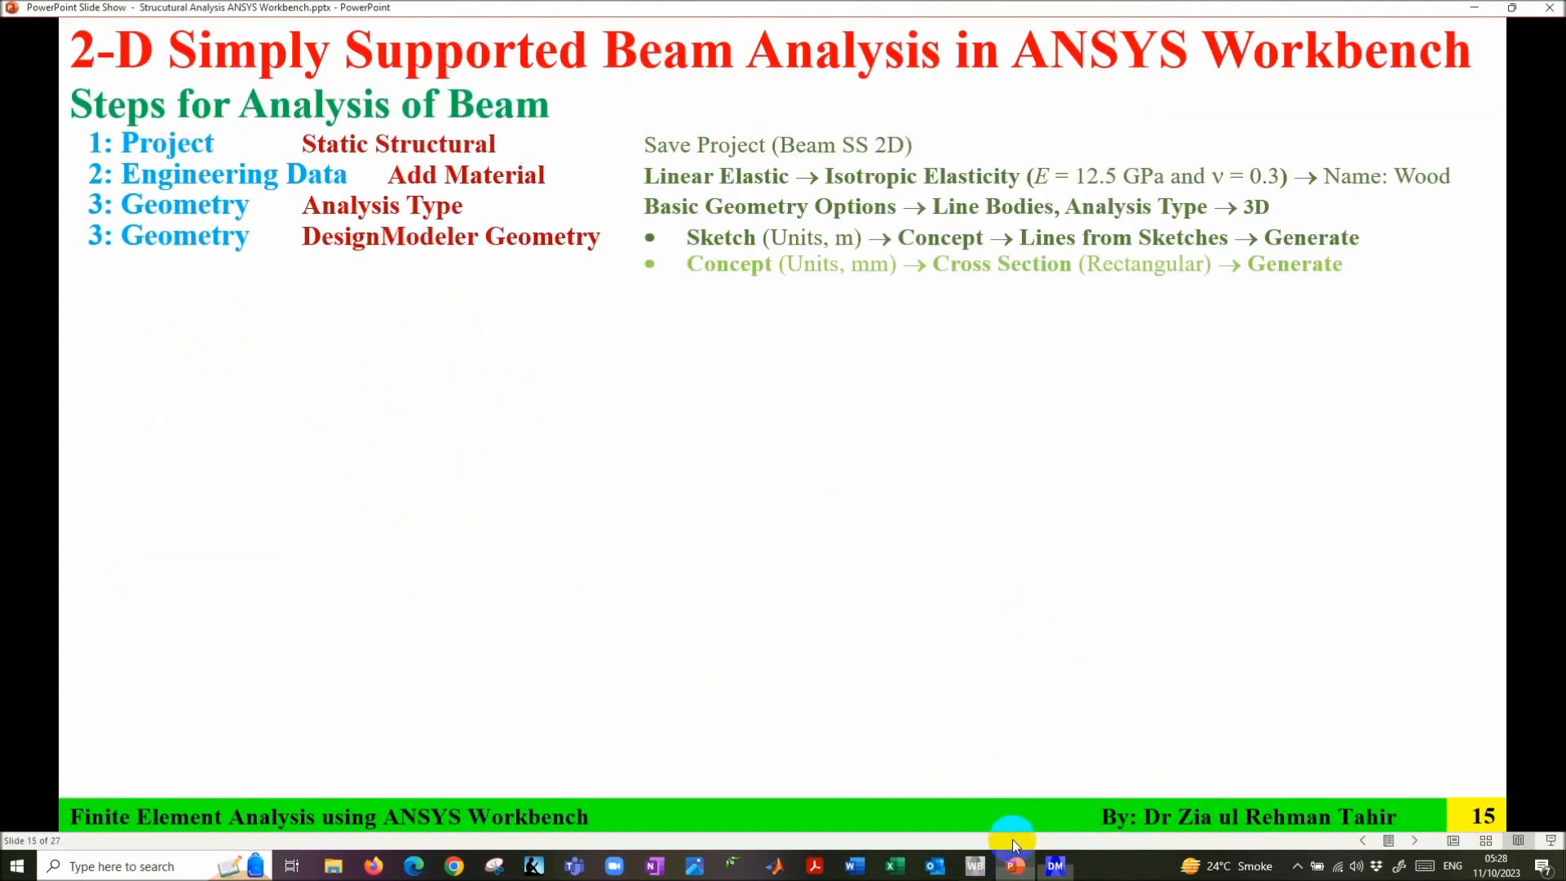
- Reveal the 'Part, Body → Cross Section → Rectangular' bullet, then return to DesignModeler
{"action": "left_click", "coordinate": [764, 364]}
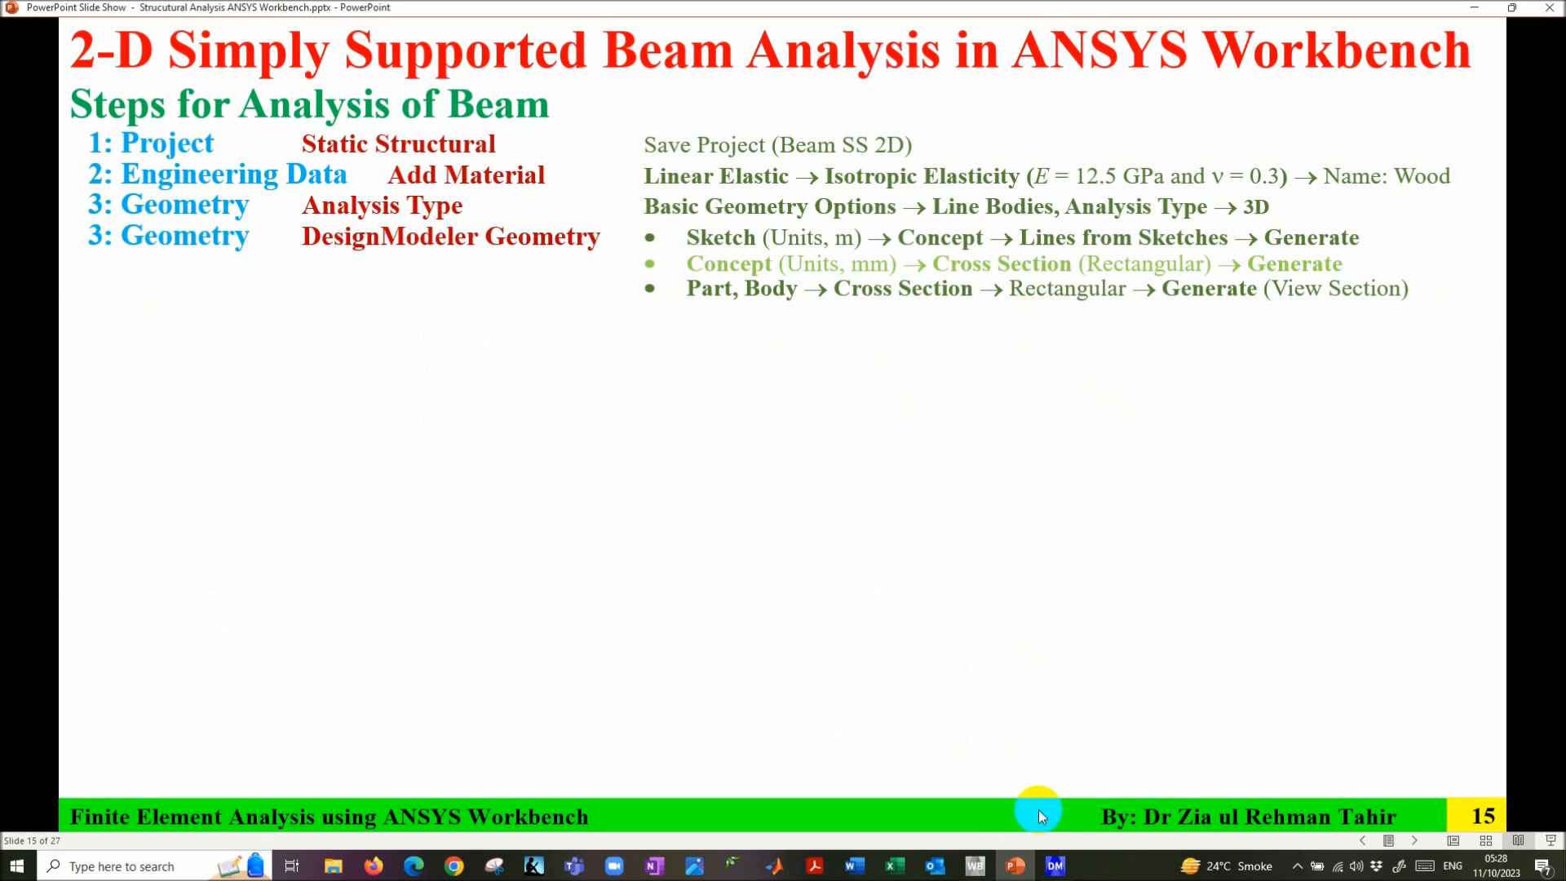
{"action": "left_click", "coordinate": [1056, 866]}
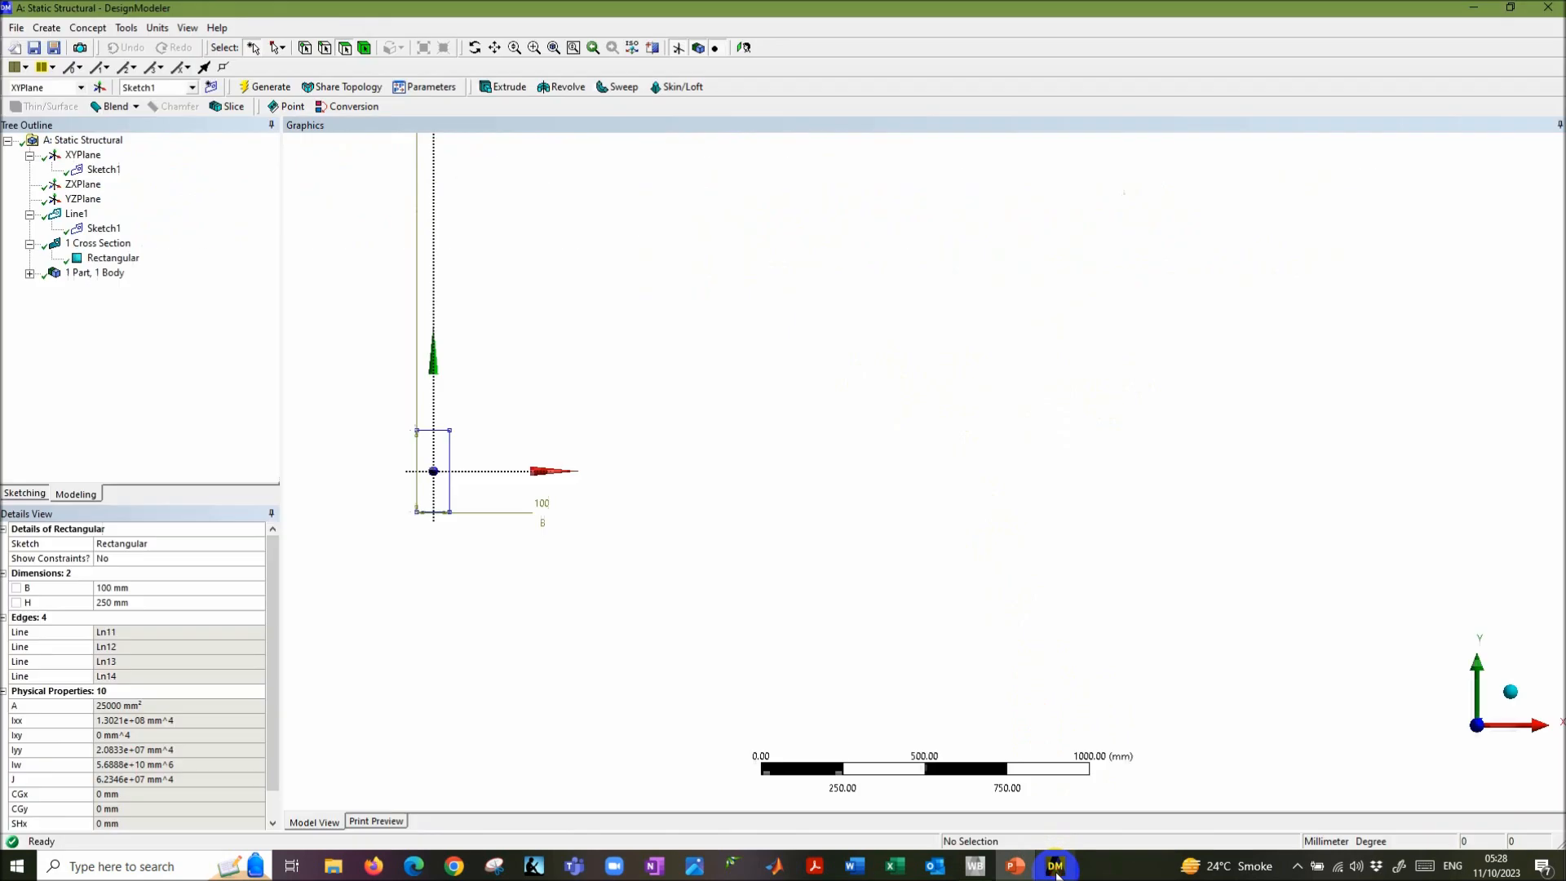
- Assign the Rectangular cross section to the line body, regenerate, and view the beam isometrically
{"action": "left_click", "coordinate": [30, 275]}
{"action": "left_click", "coordinate": [107, 288]}
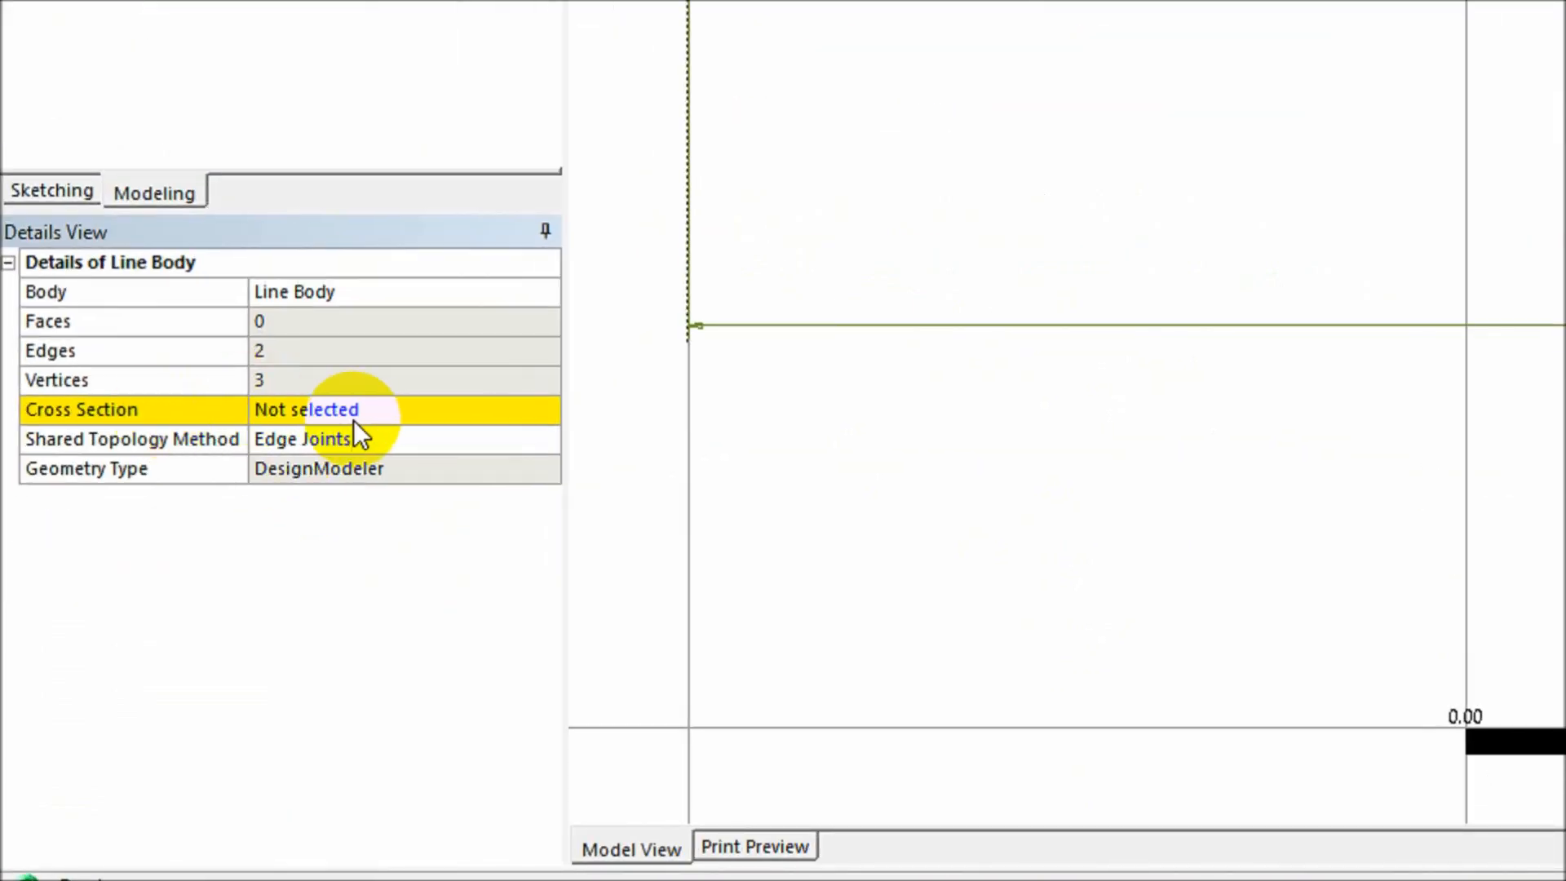
{"action": "left_click", "coordinate": [481, 410]}
{"action": "left_click", "coordinate": [545, 410]}
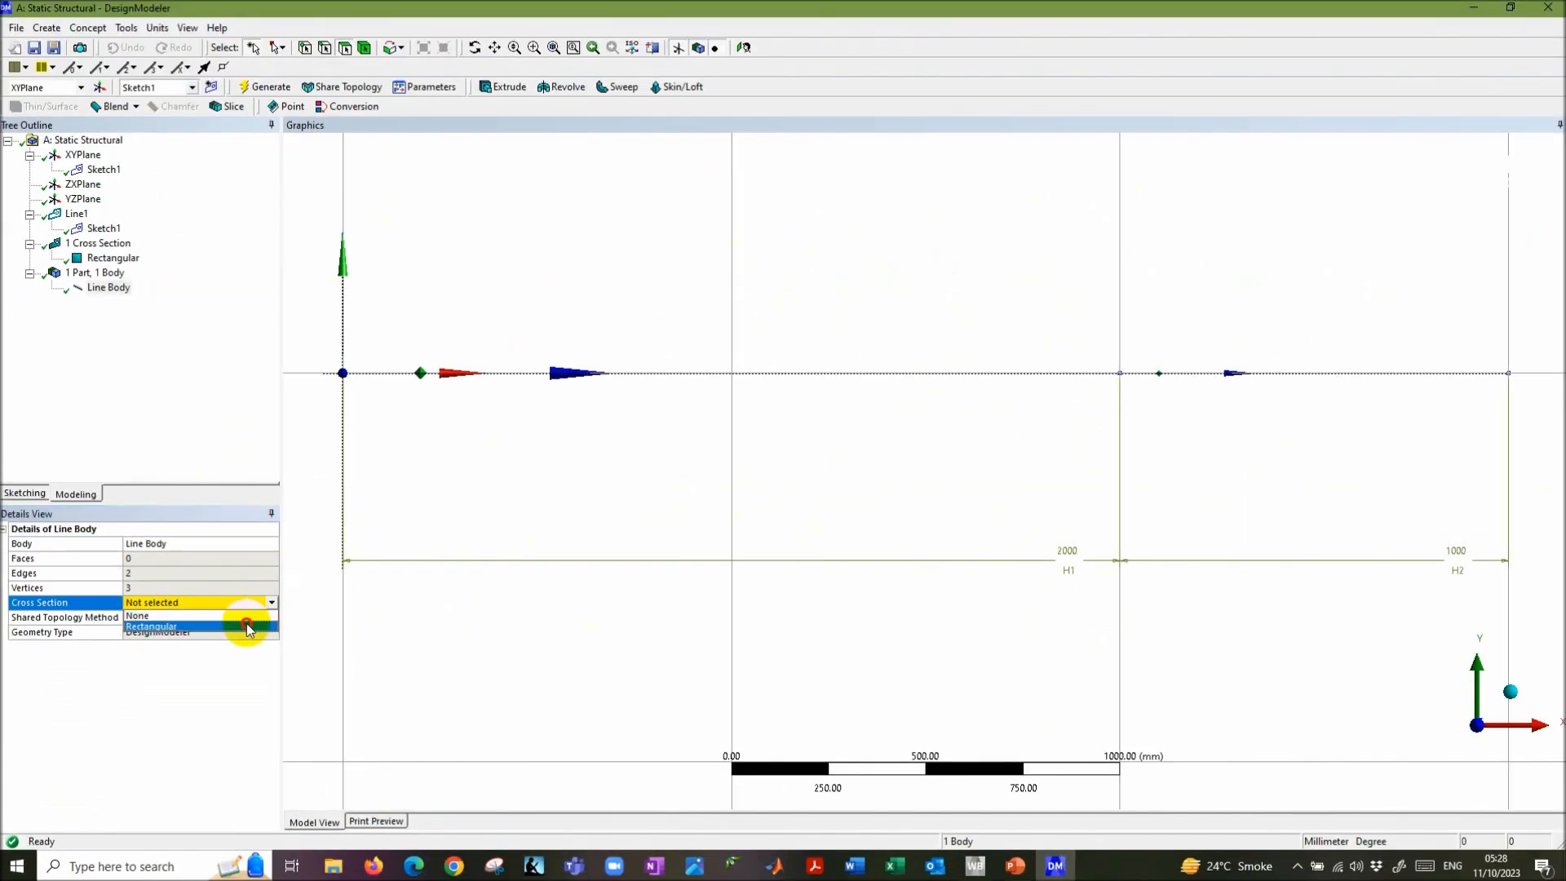
{"action": "left_click", "coordinate": [252, 627]}
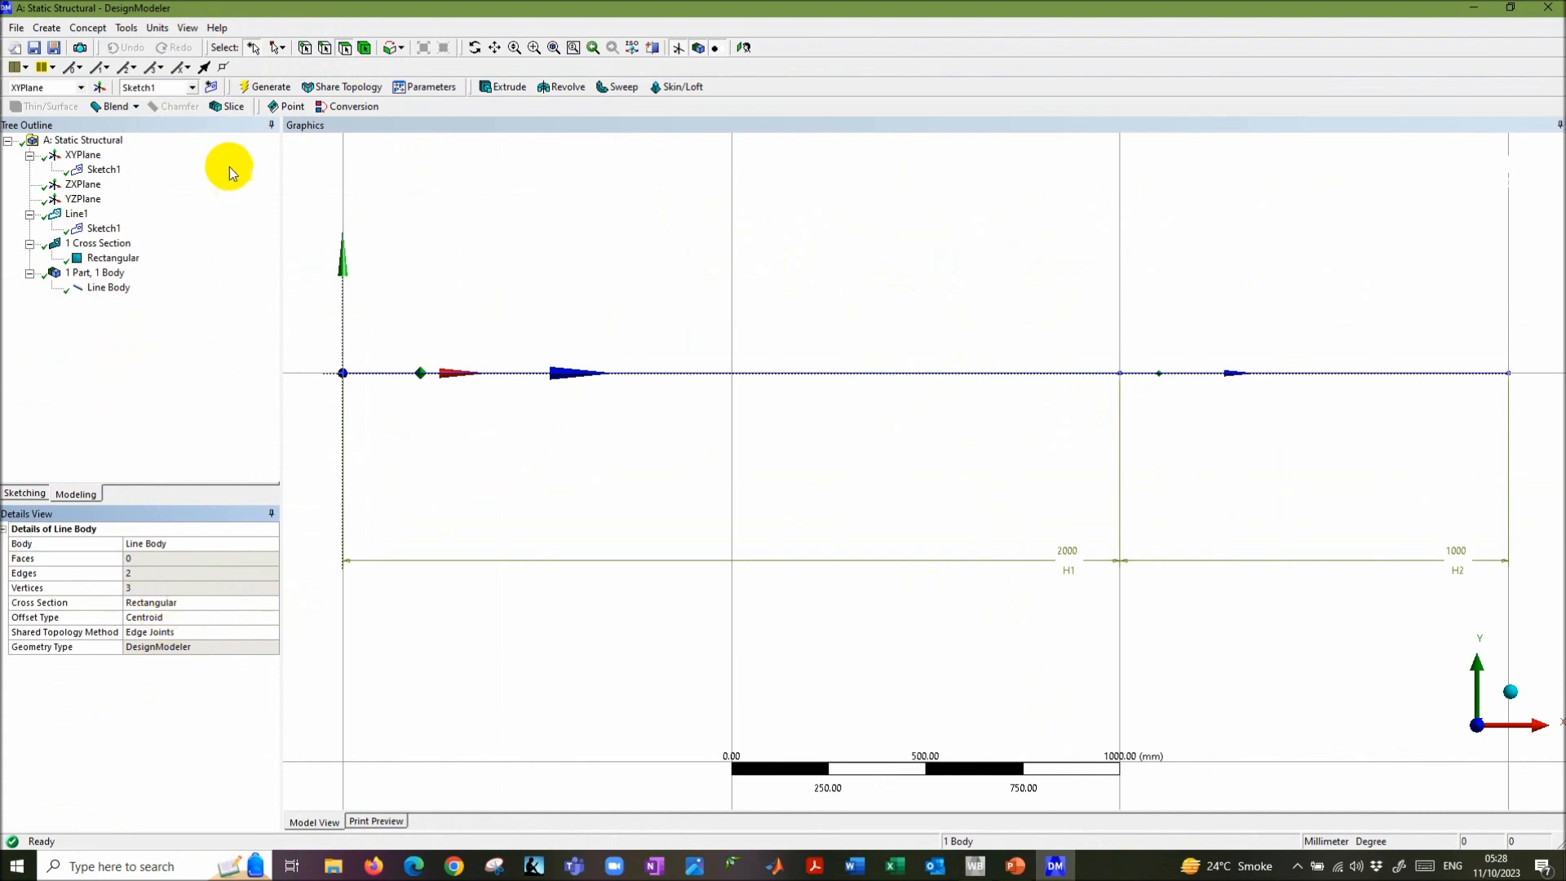
{"action": "left_click", "coordinate": [263, 88]}
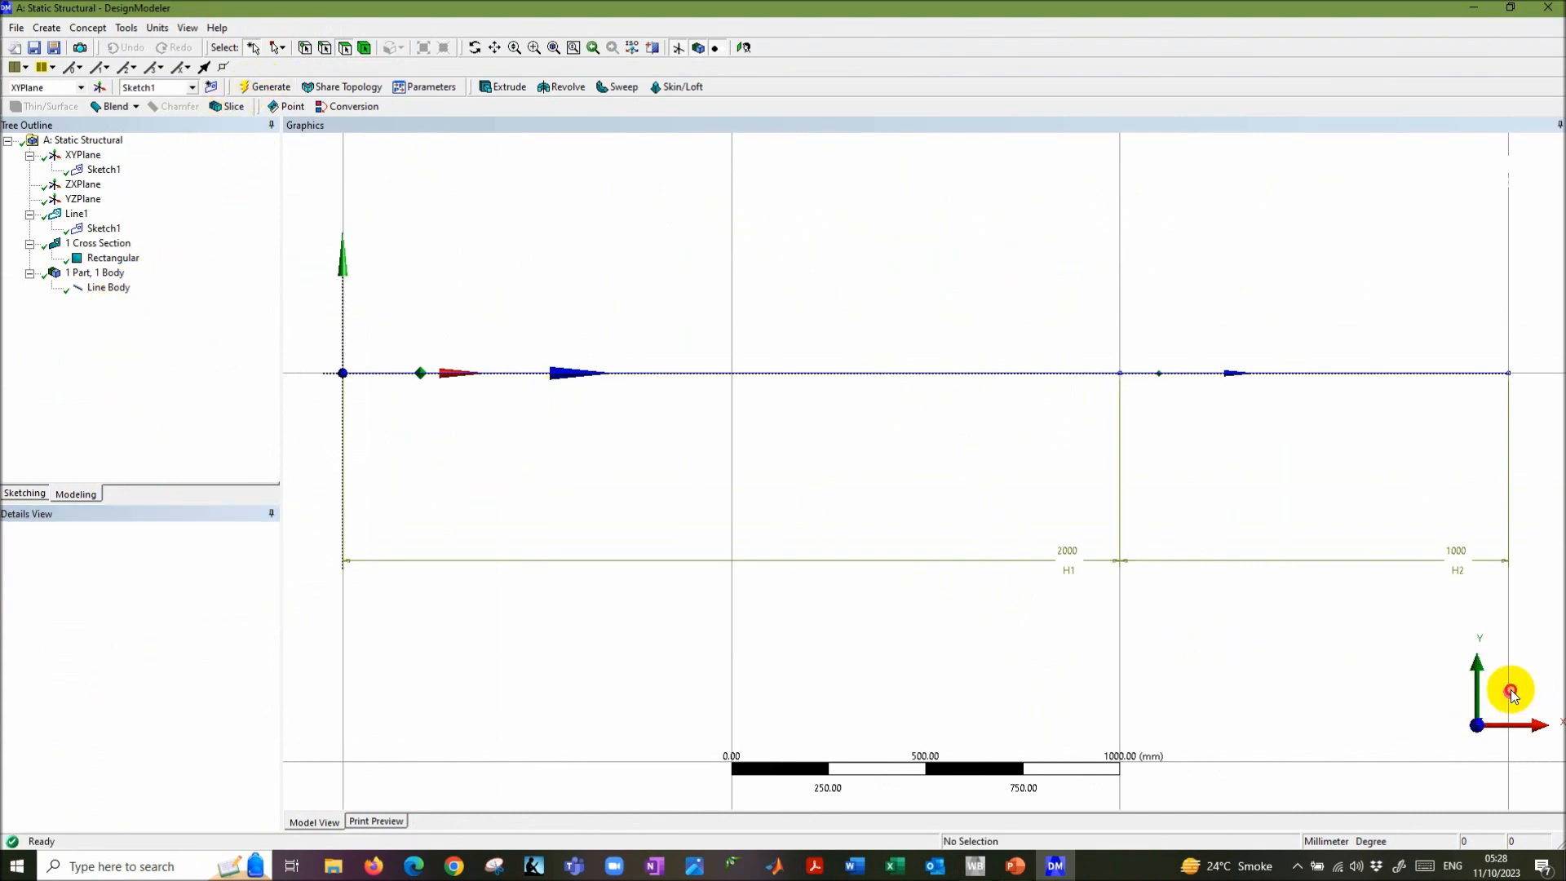
{"action": "left_click", "coordinate": [1511, 690]}
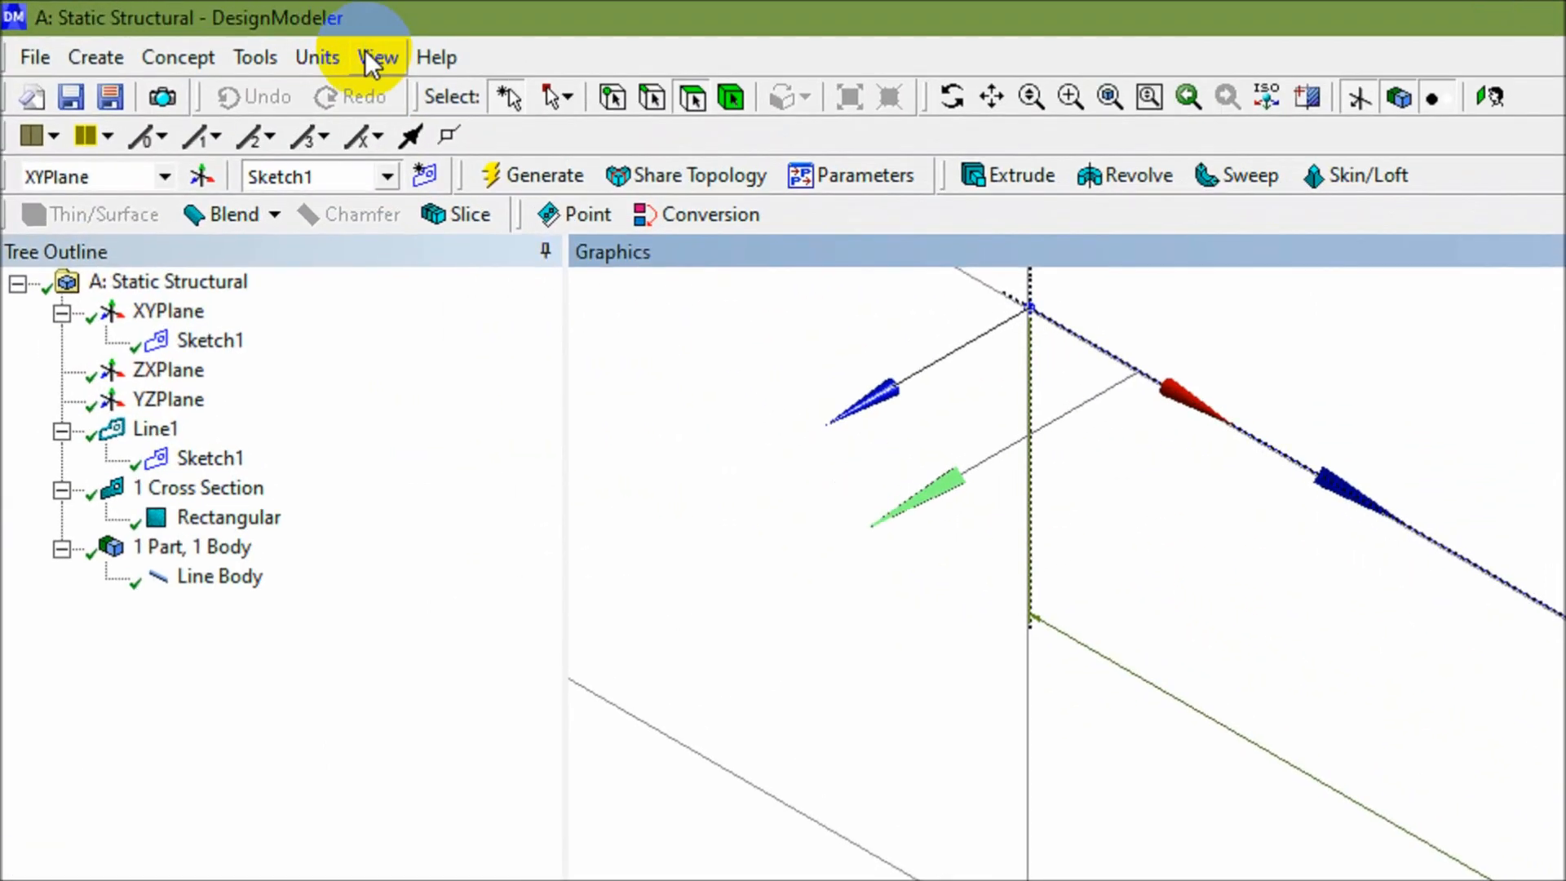
{"action": "left_click", "coordinate": [188, 28]}
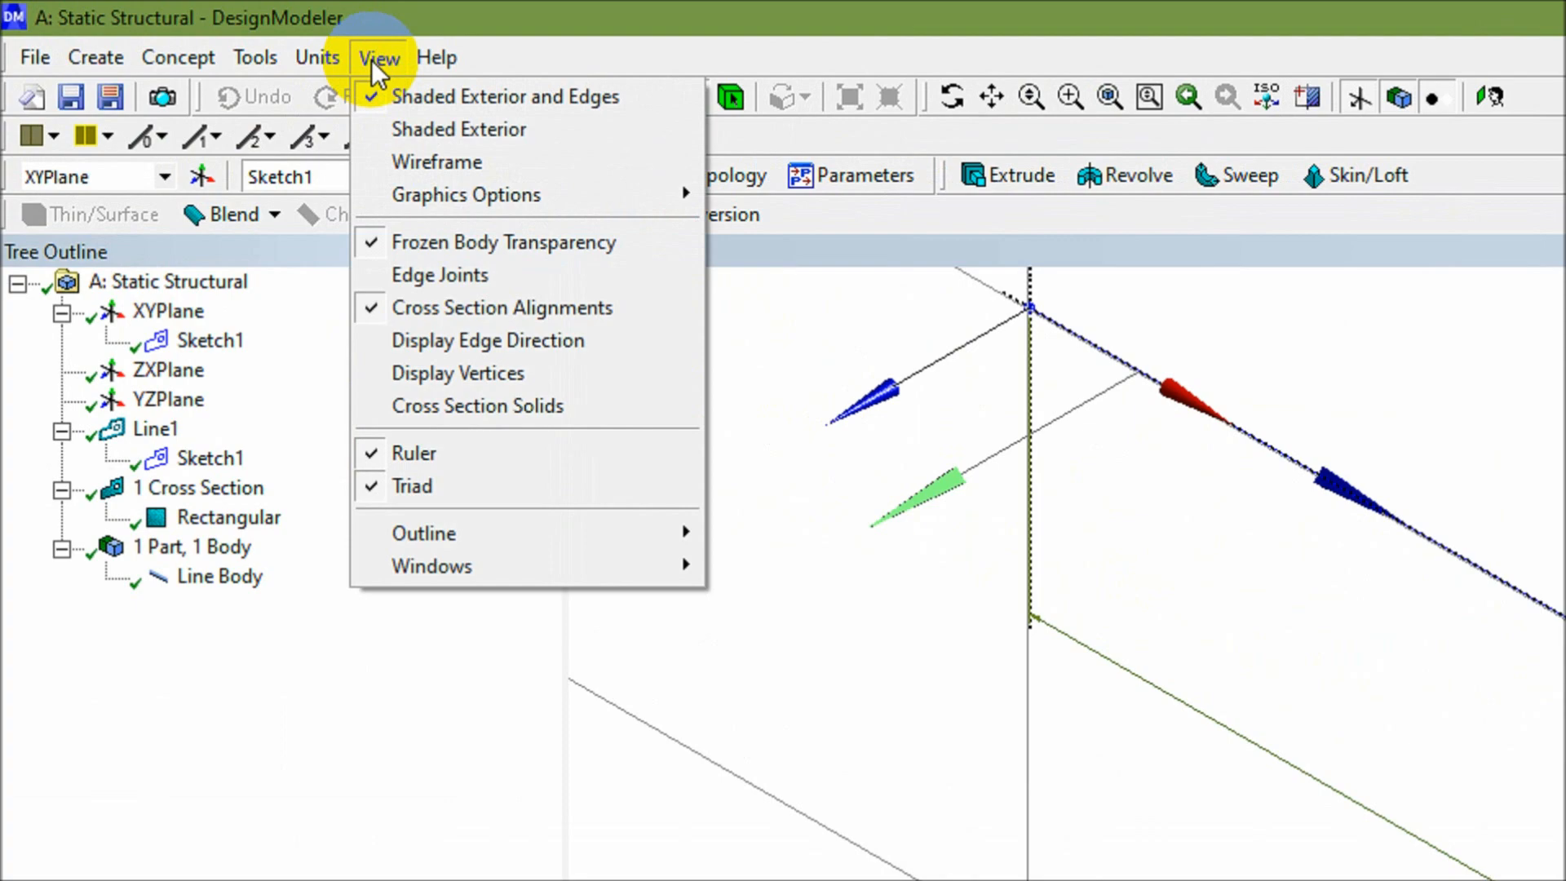
- Display the line body as a solid beam and bring up the Rectangular section's 100 × 250 mm dimensions
{"action": "left_click", "coordinate": [452, 409]}
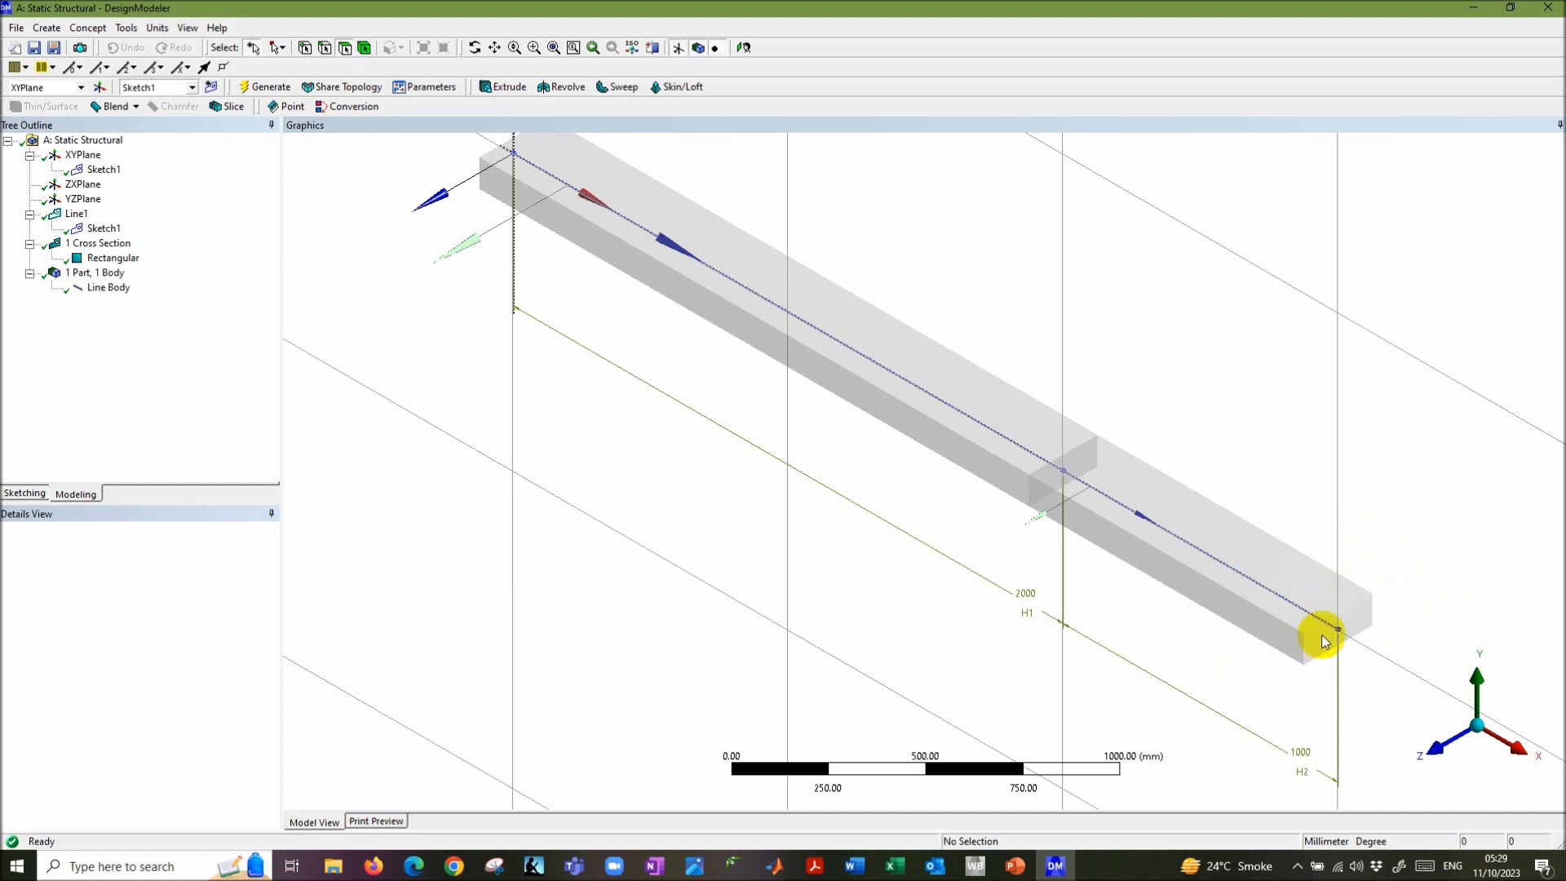
{"action": "left_click", "coordinate": [95, 261]}
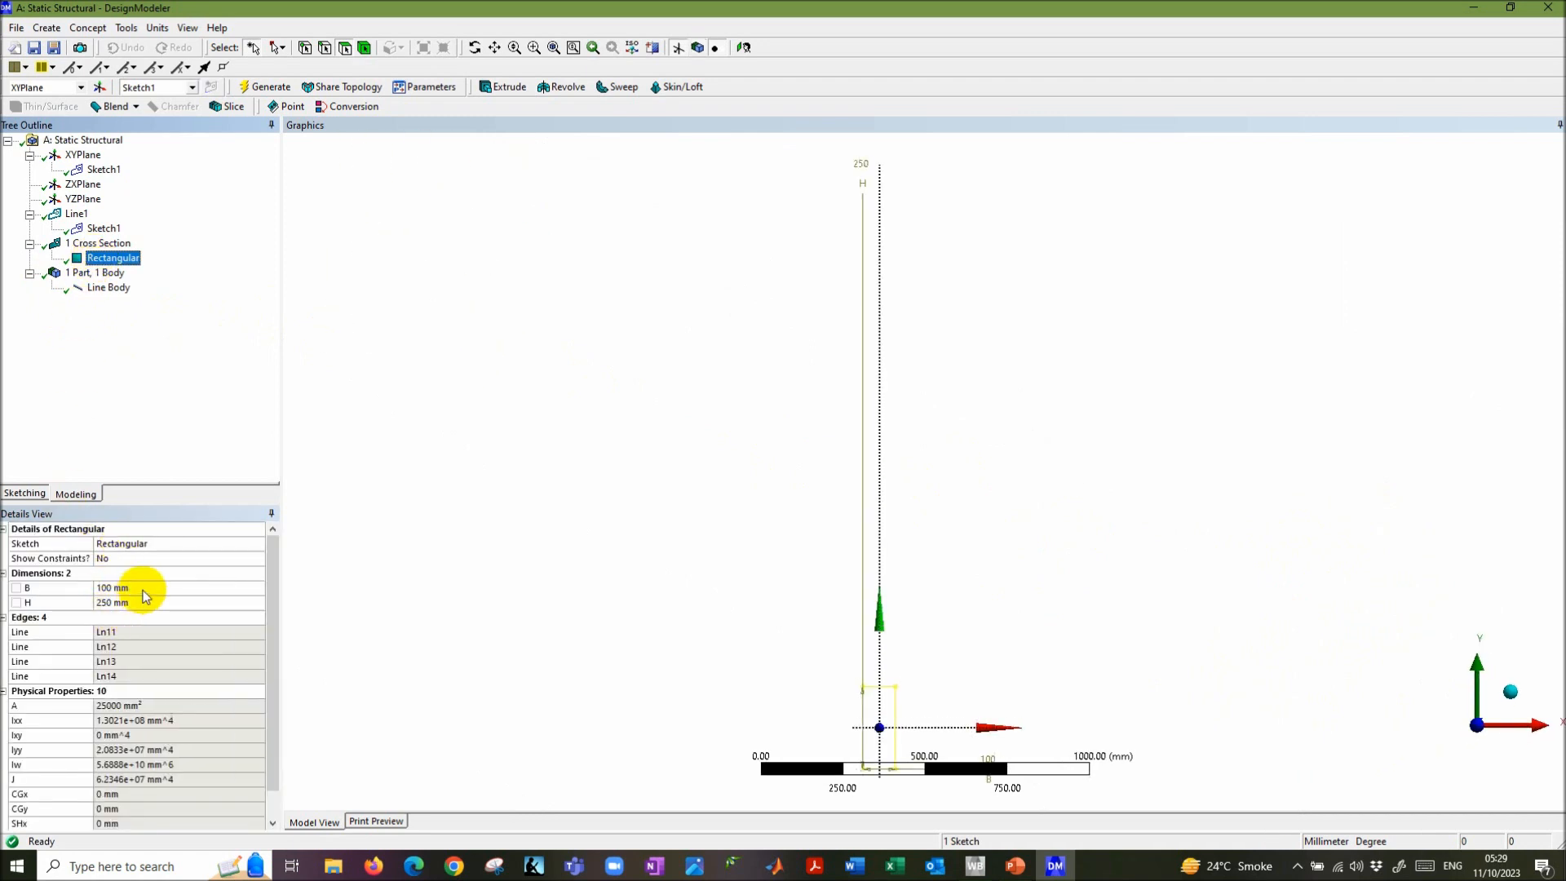
- Change the section to B = 250 mm and H = 100 mm, regenerate, and inspect the 3D beam
{"action": "left_click", "coordinate": [144, 588]}
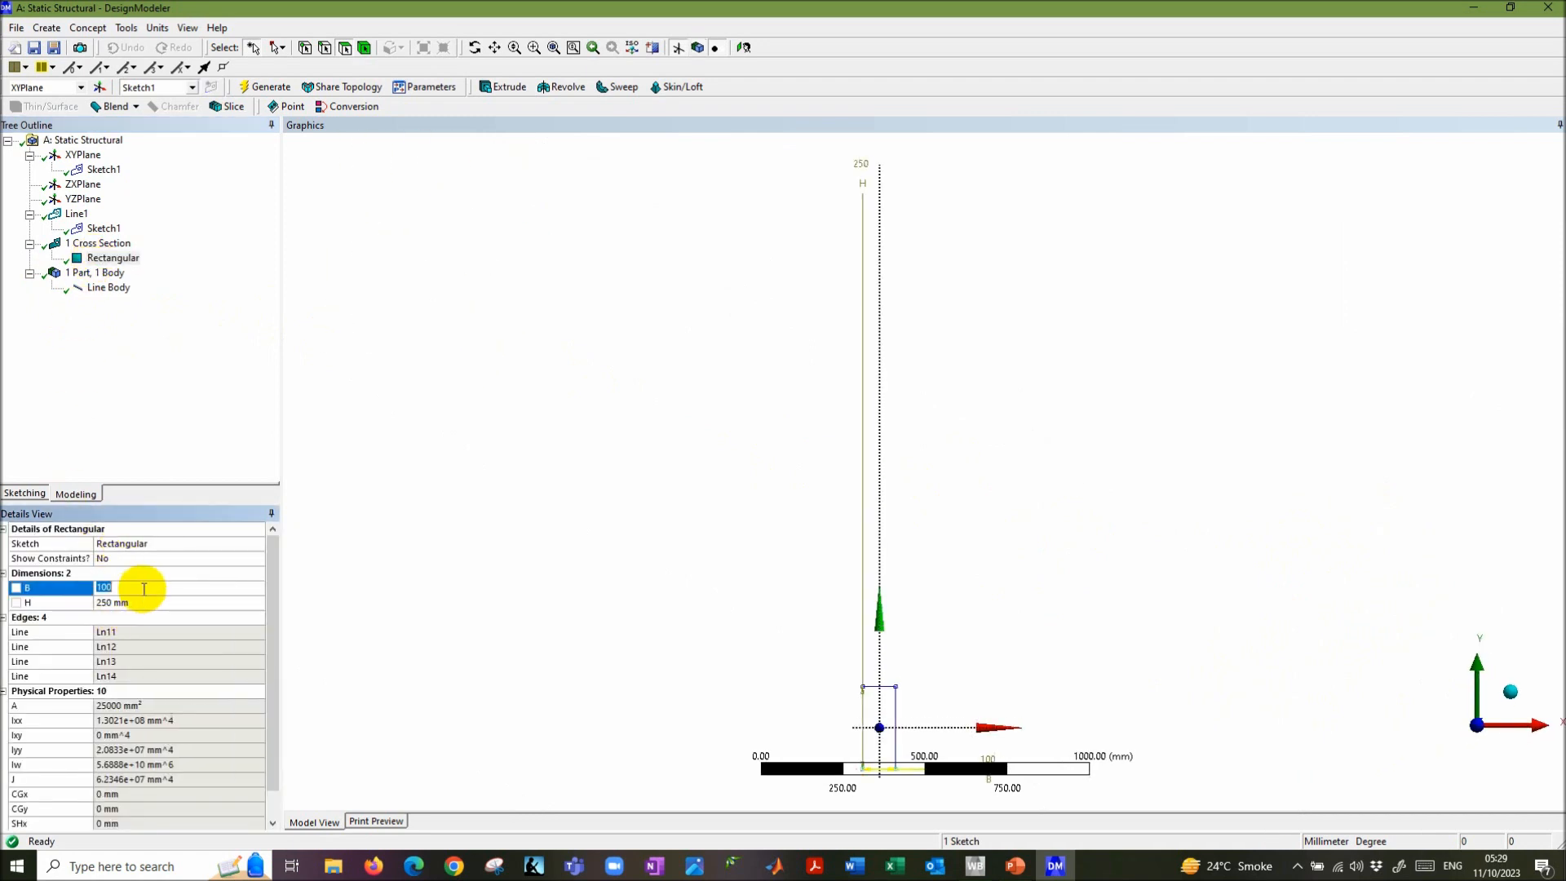
{"action": "left_click", "coordinate": [115, 259]}
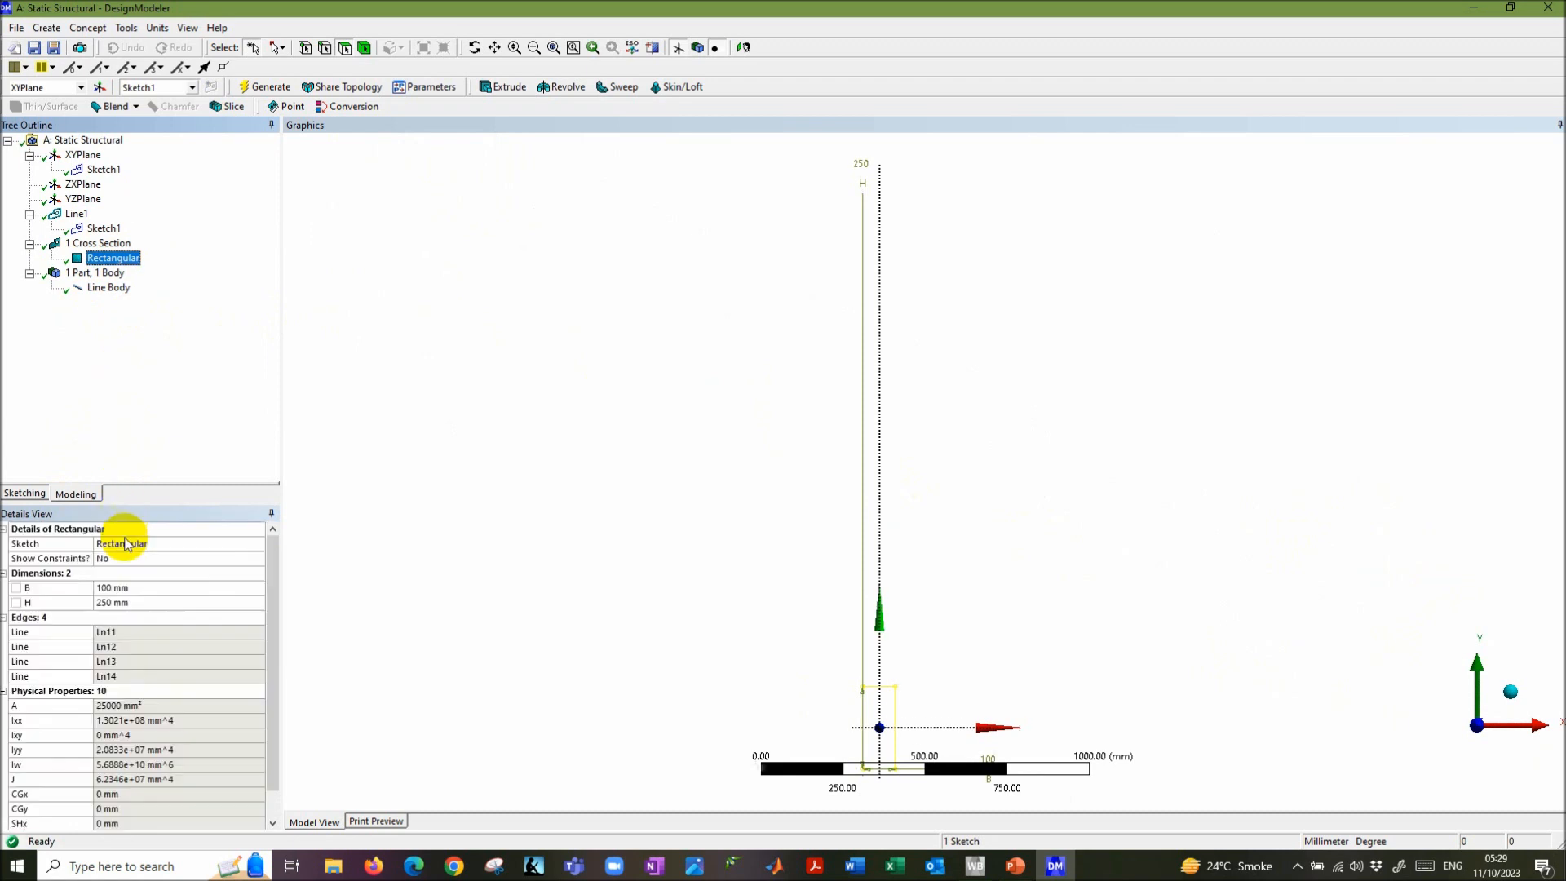
{"action": "left_click", "coordinate": [143, 588]}
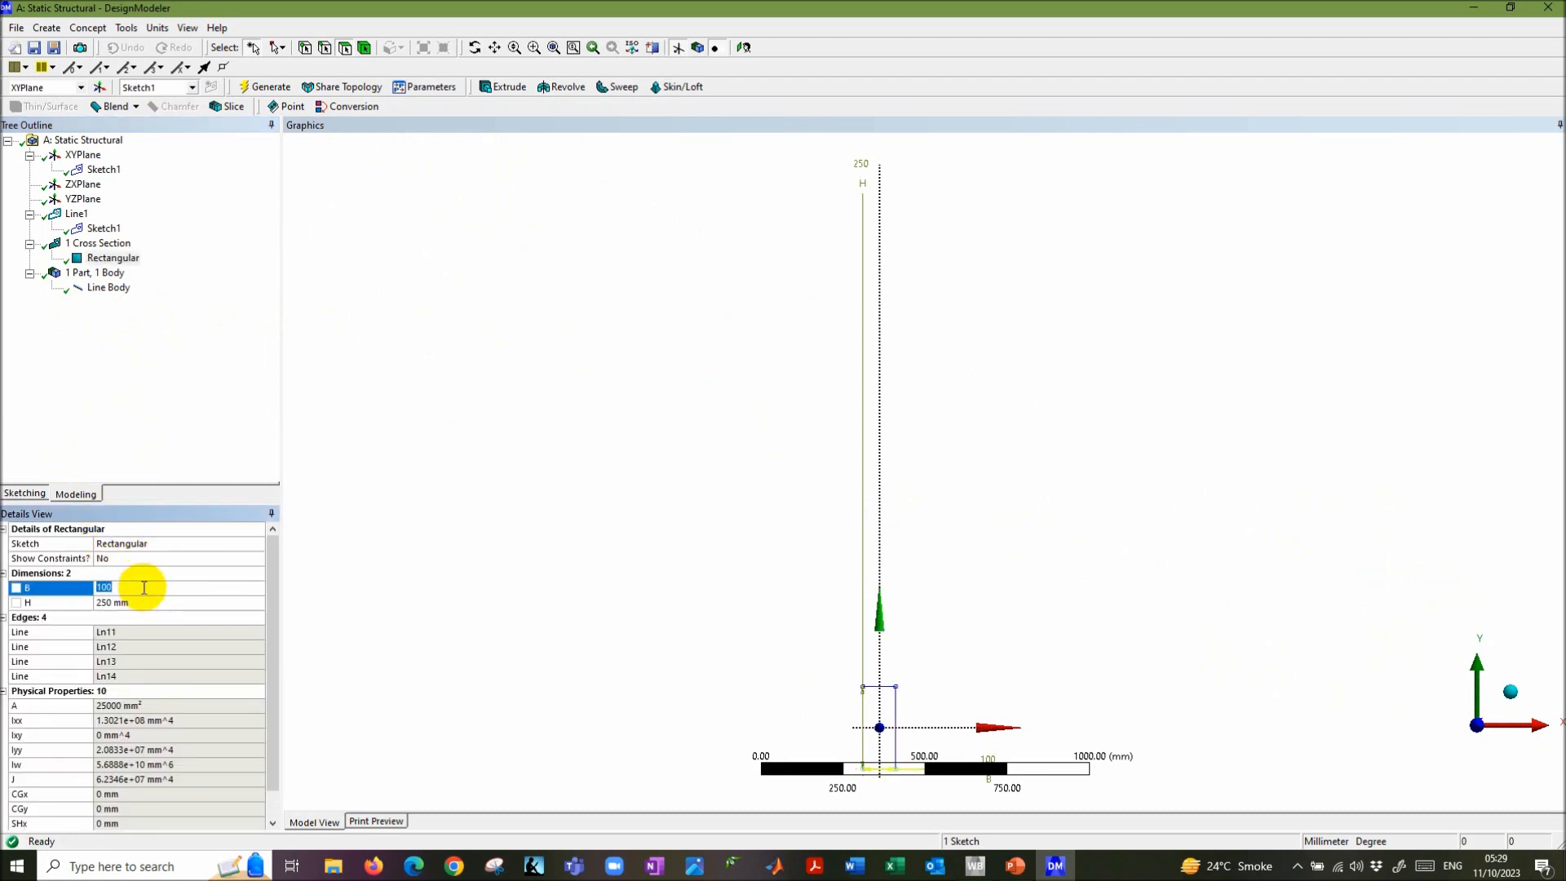
{"action": "type", "text": "250"}
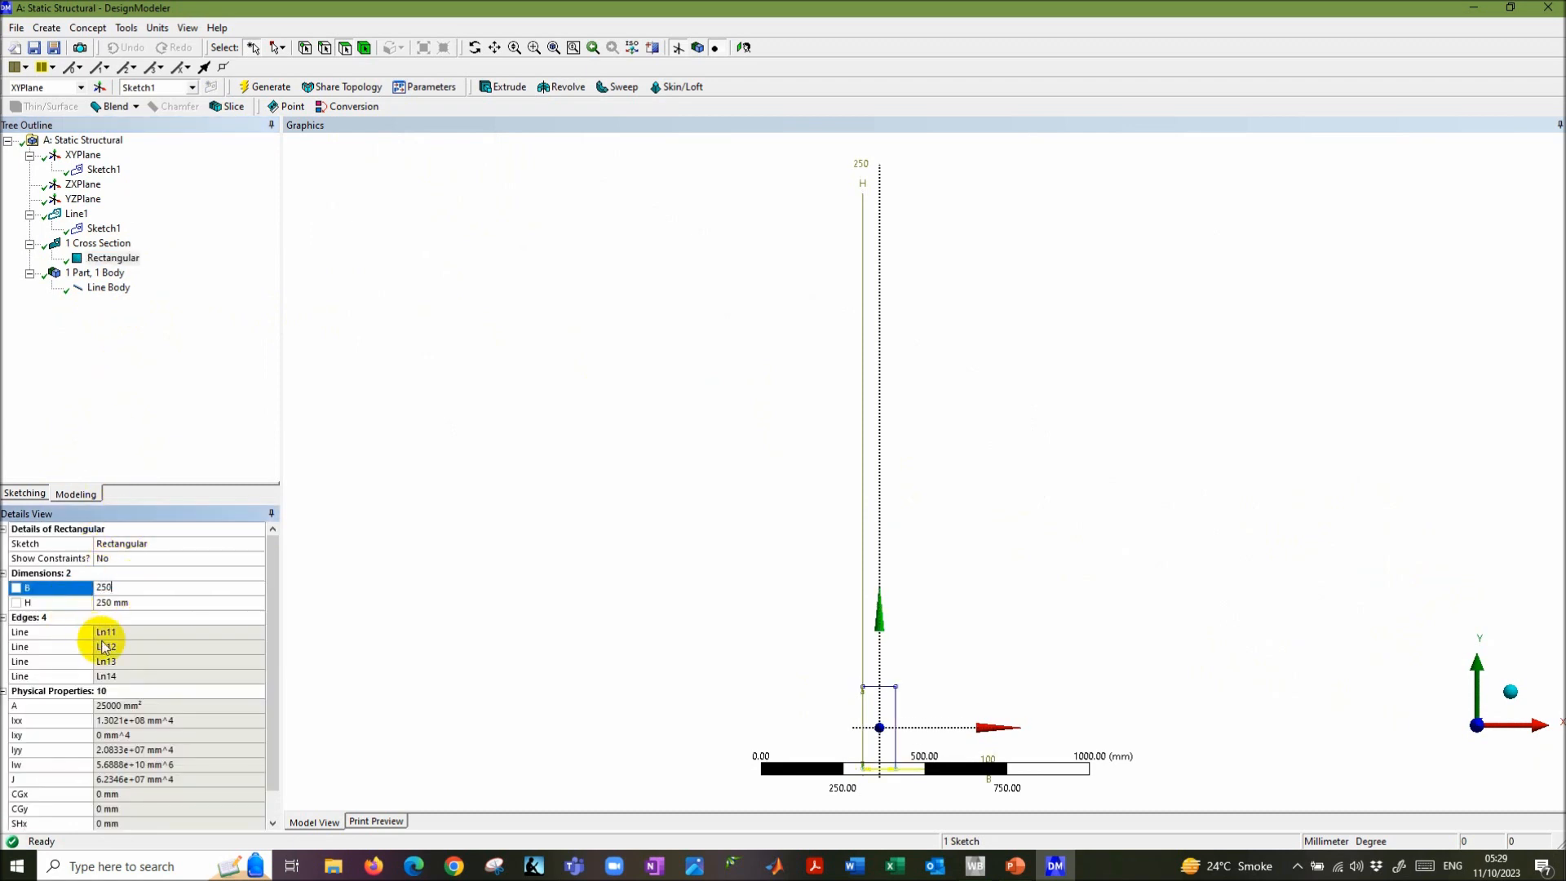
{"action": "left_click", "coordinate": [144, 602]}
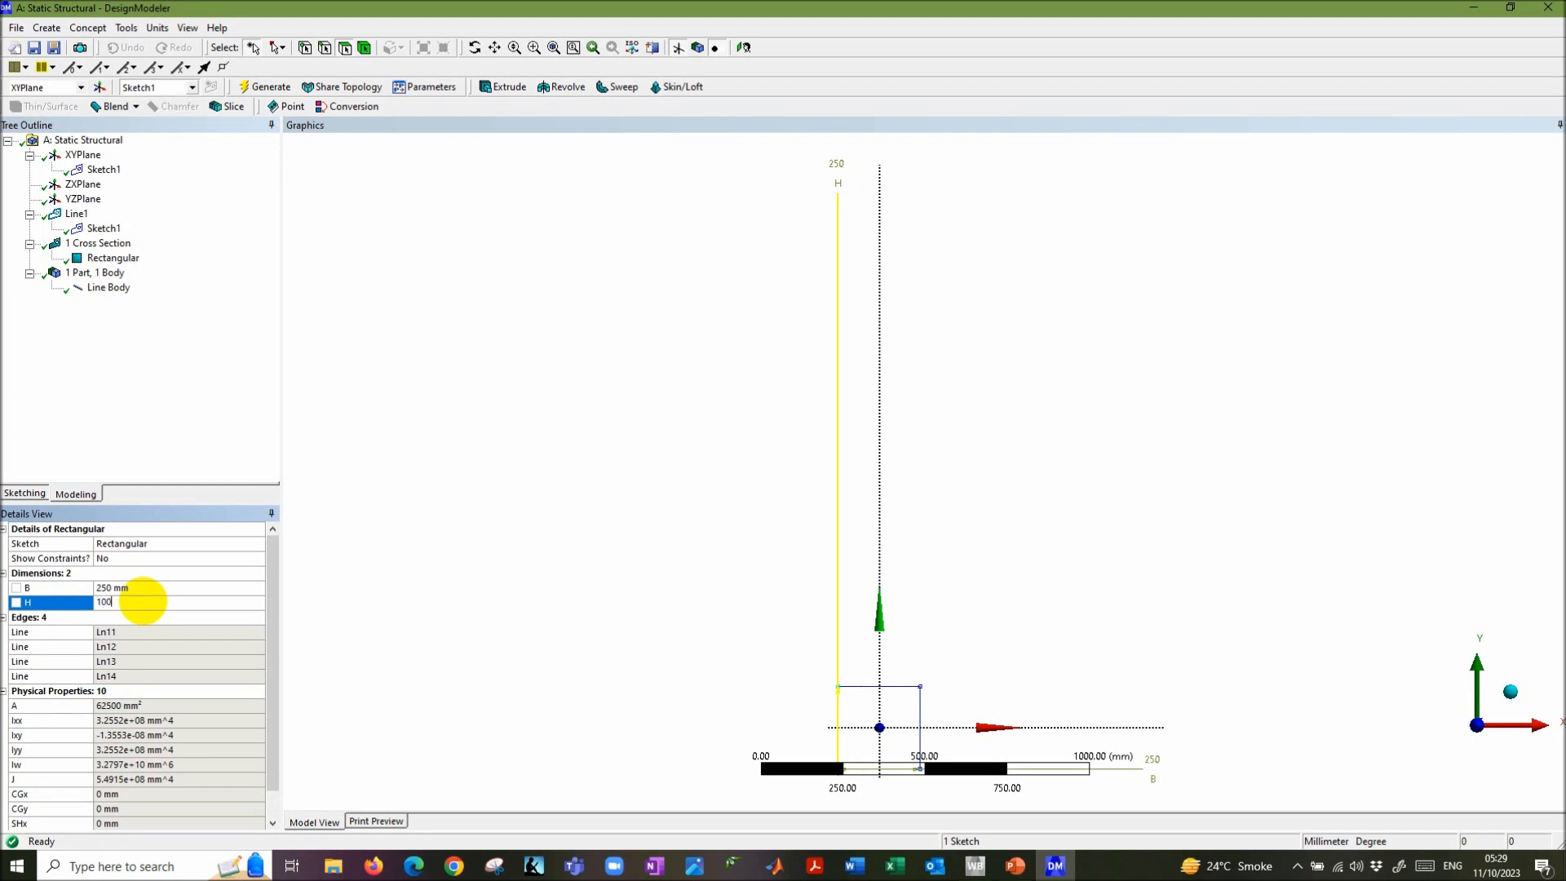
{"action": "left_click", "coordinate": [213, 615]}
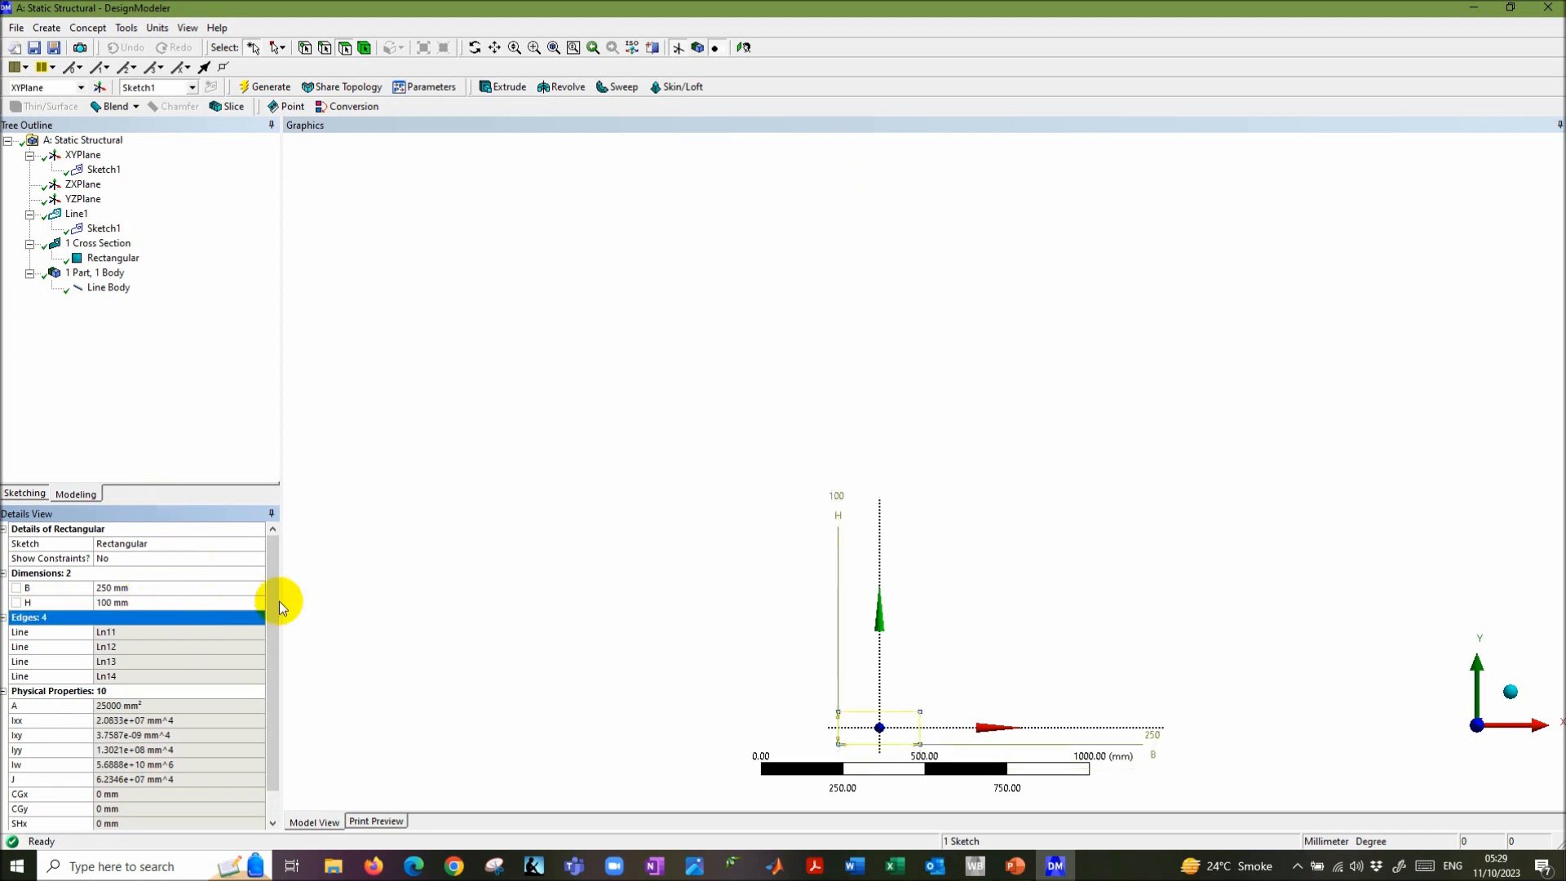
{"action": "left_click", "coordinate": [258, 97]}
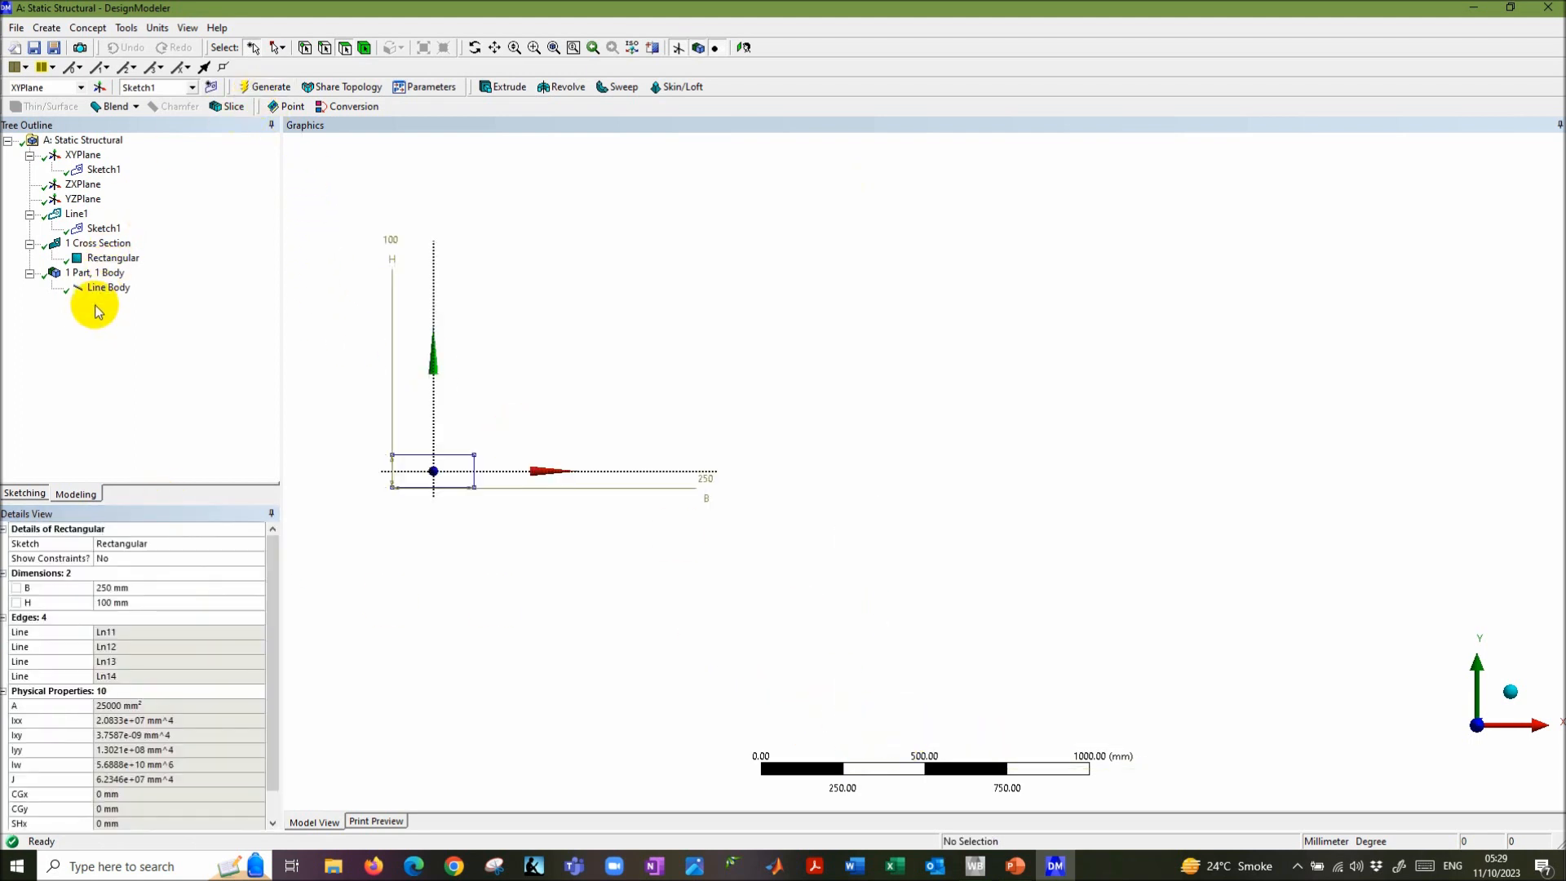
{"action": "left_click", "coordinate": [106, 288]}
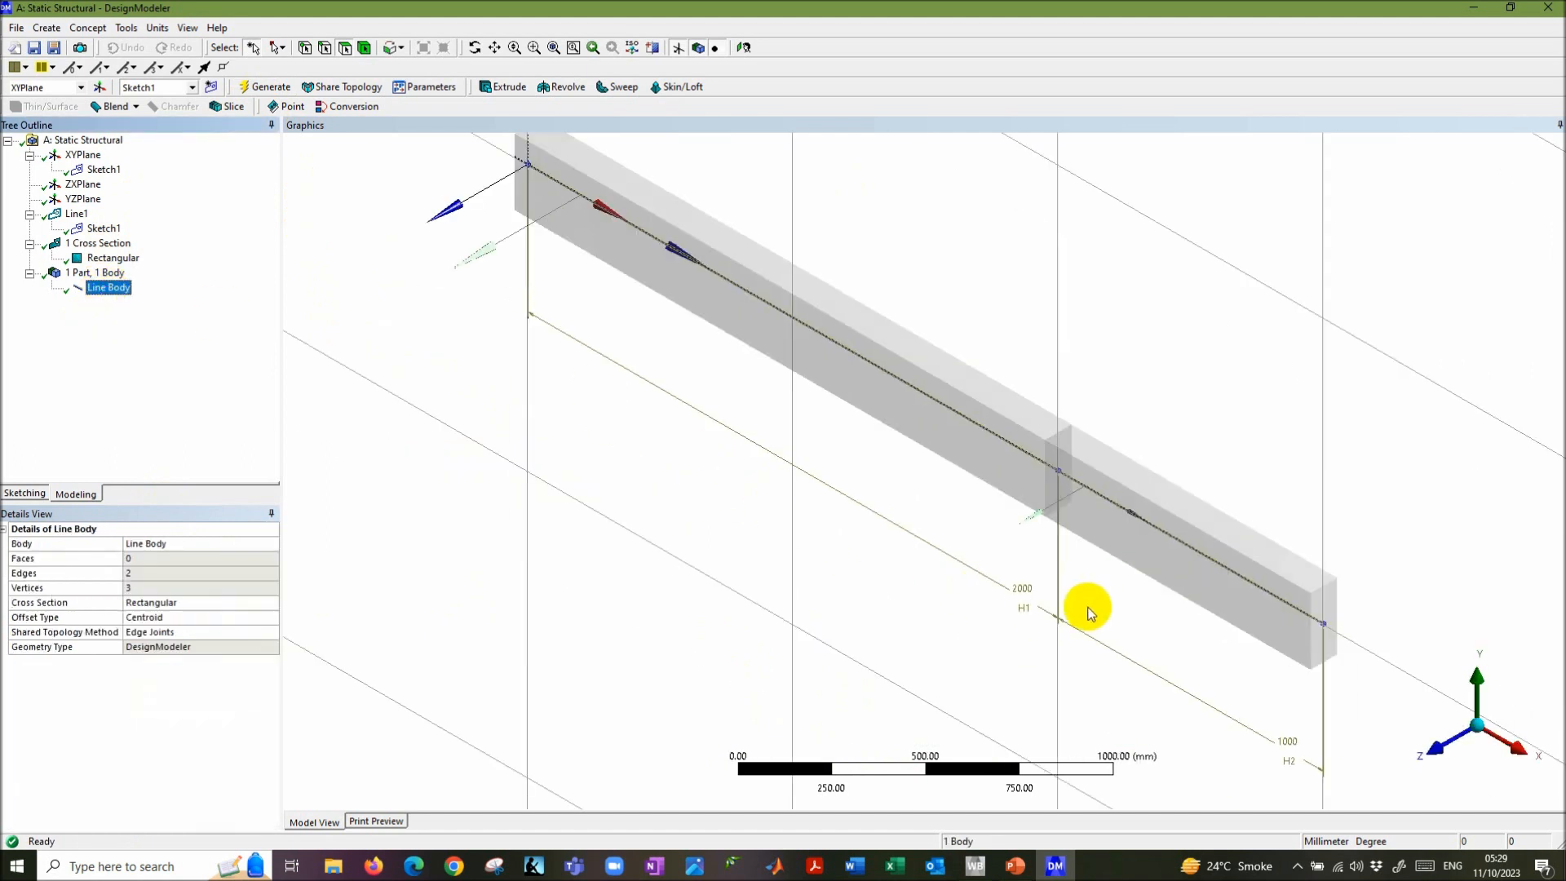
{"action": "left_click", "coordinate": [1017, 379]}
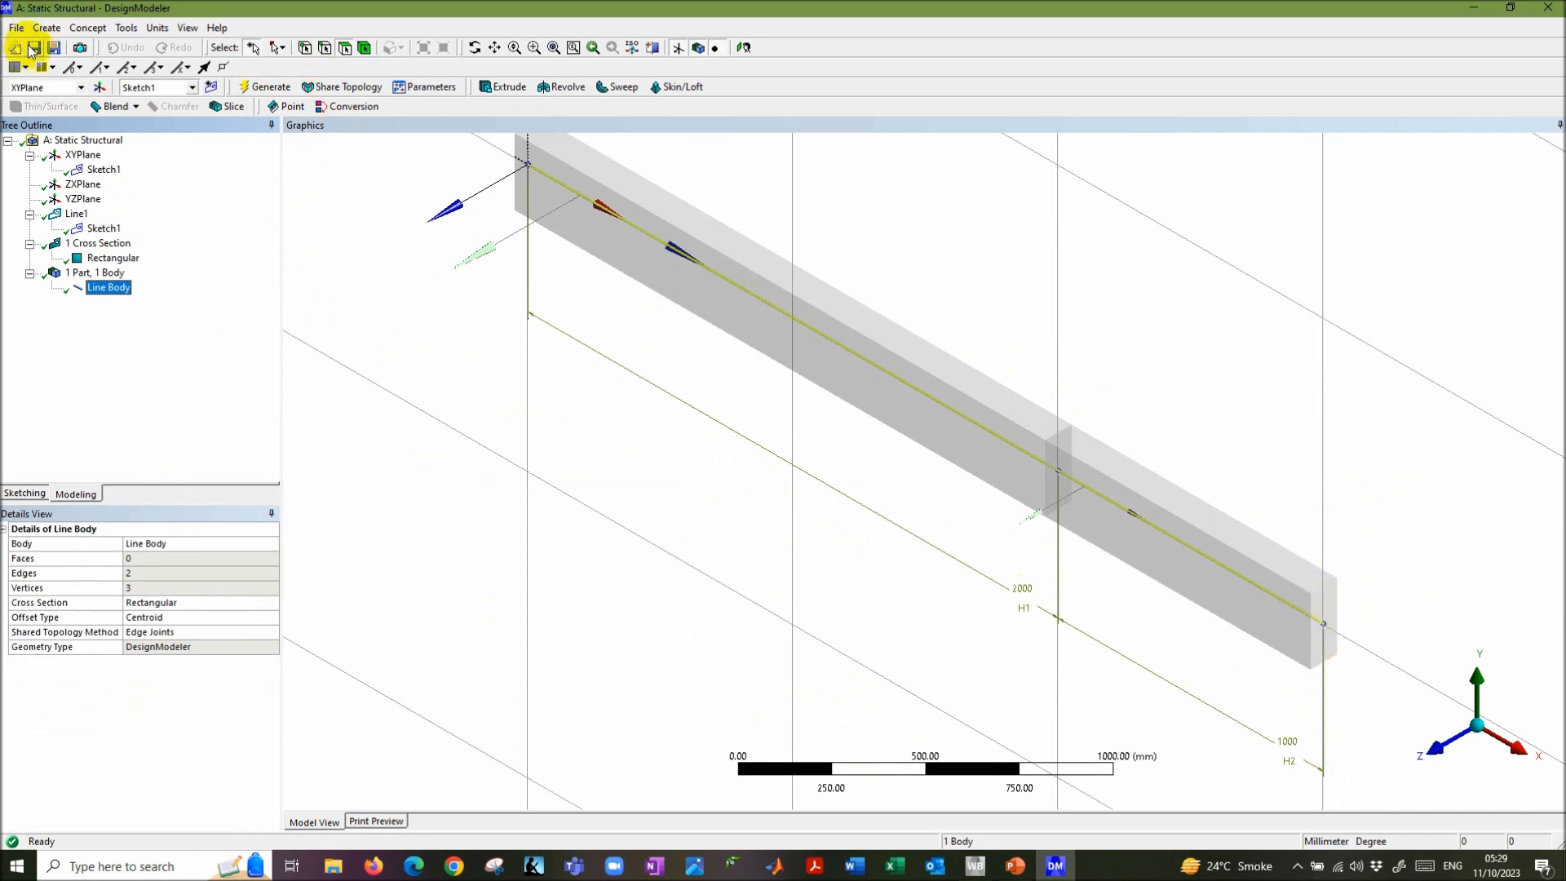
{"action": "left_click", "coordinate": [464, 243]}
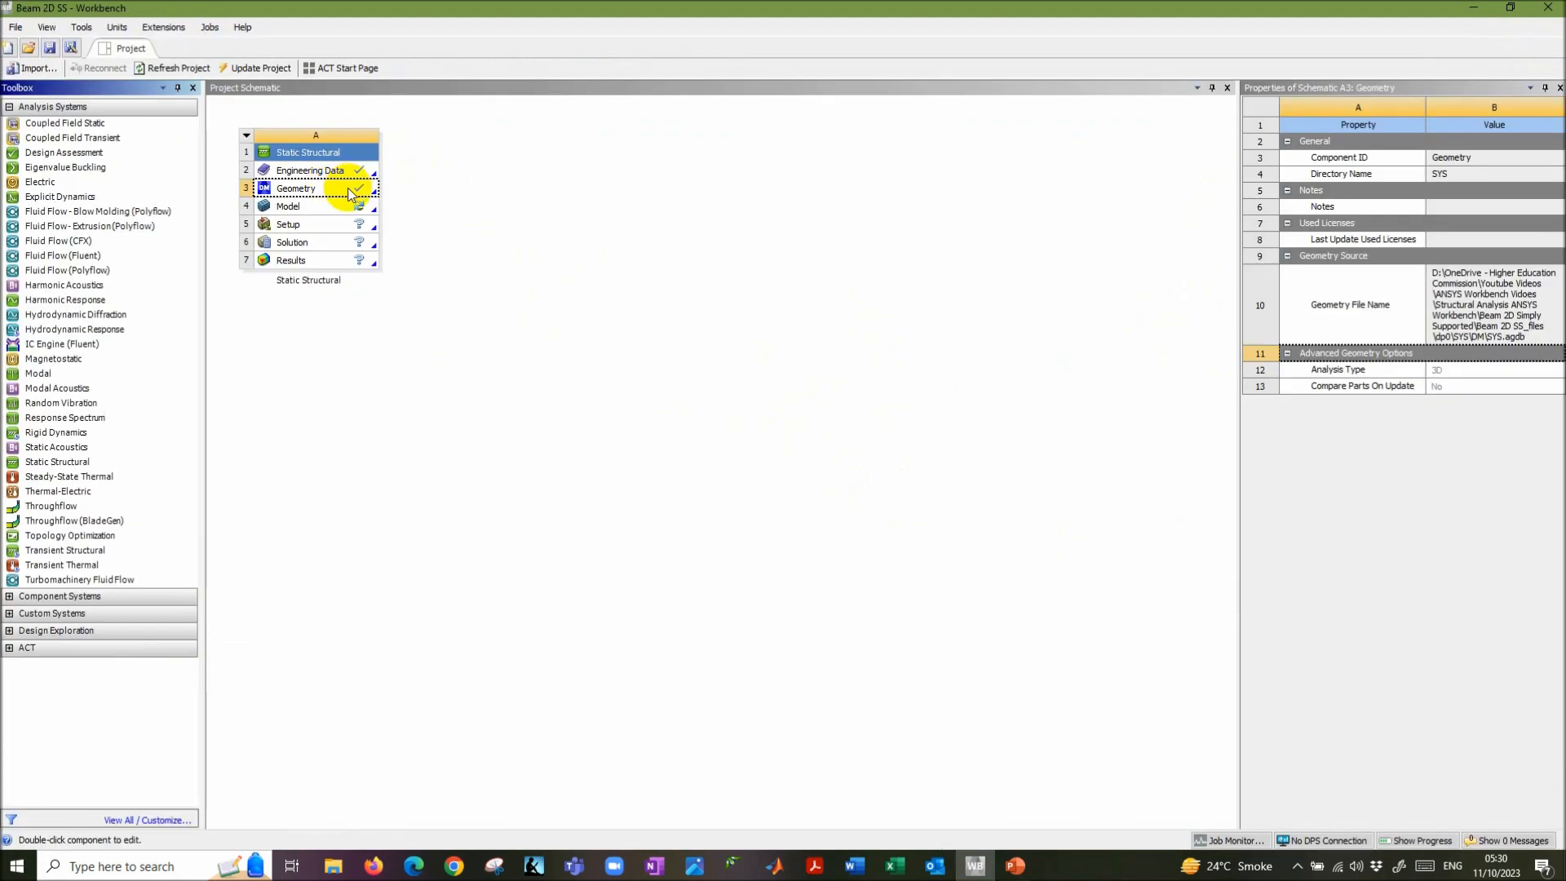
- Select the Geometry cell in the Project Schematic and glance at the analysis-steps slide
{"action": "left_click", "coordinate": [351, 193]}
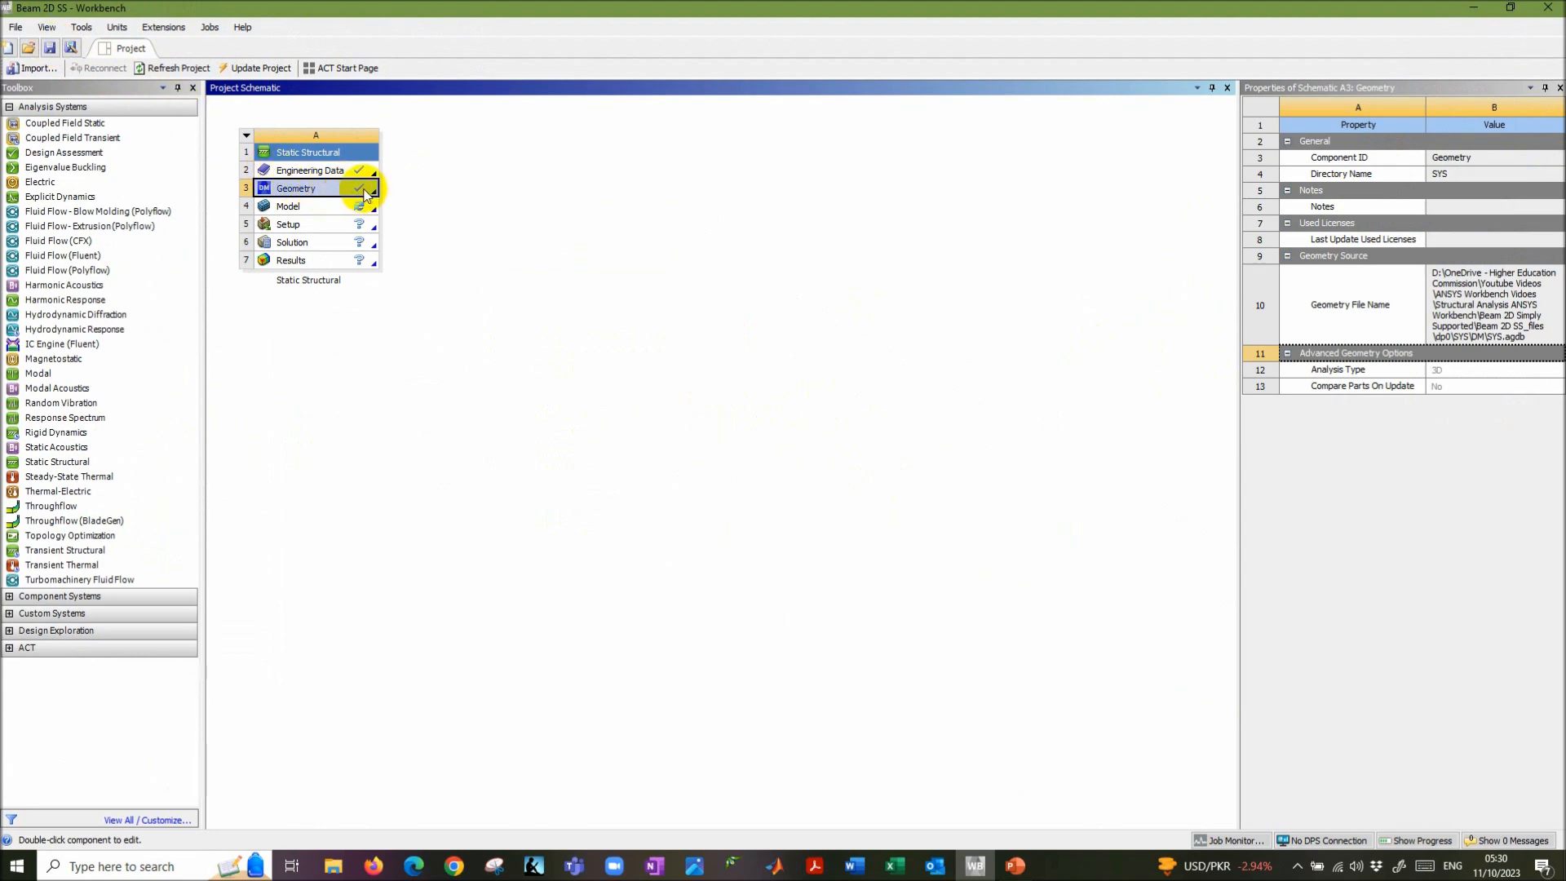
{"action": "key", "text": "alt+Tab"}
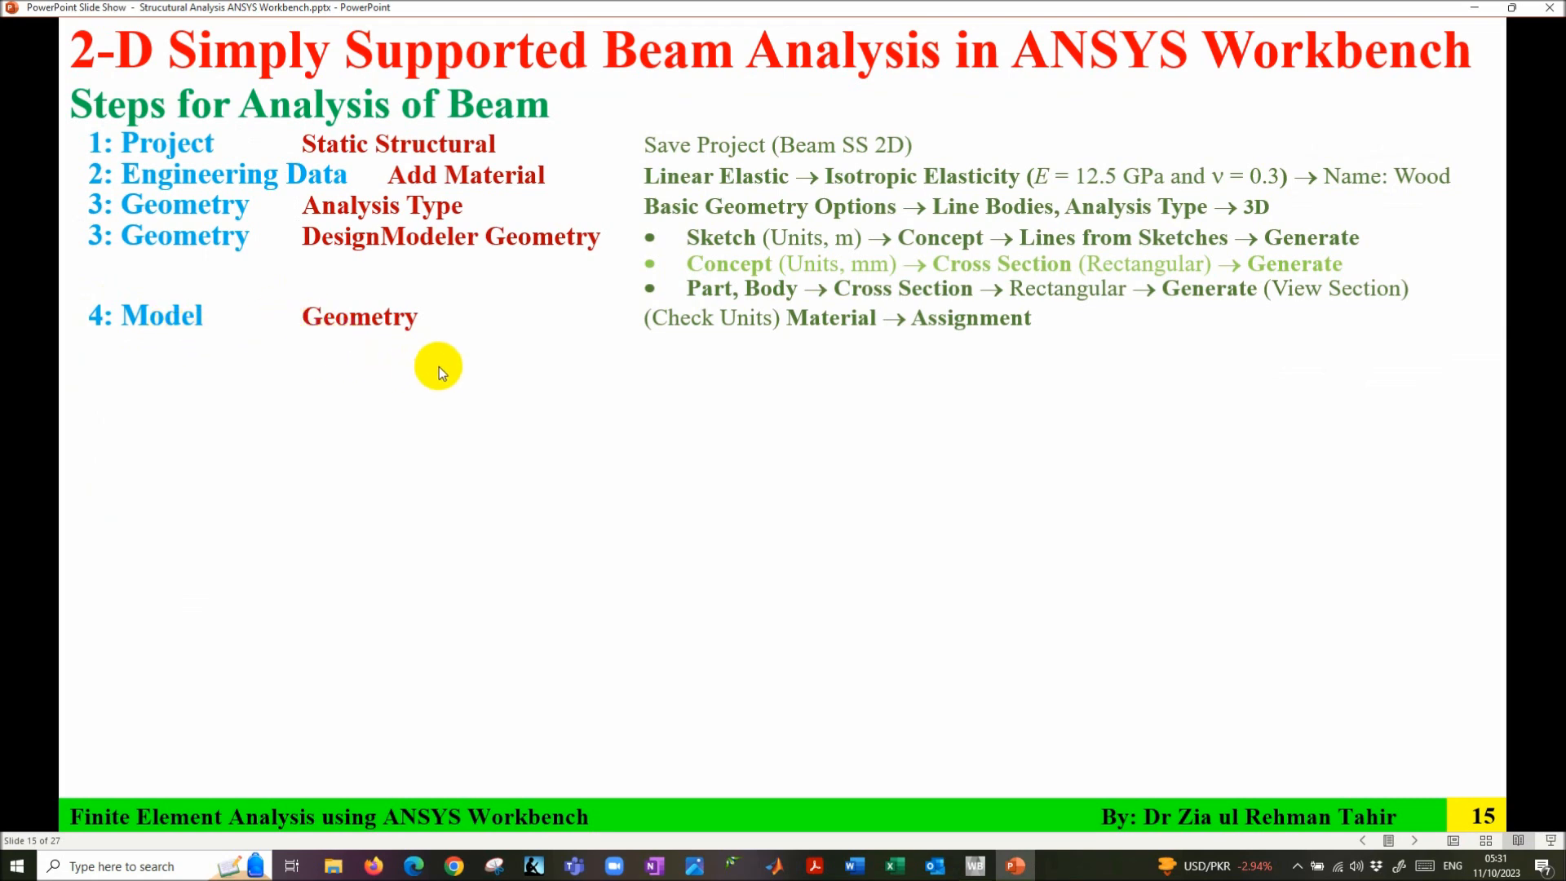
{"action": "key", "text": "alt+Tab"}
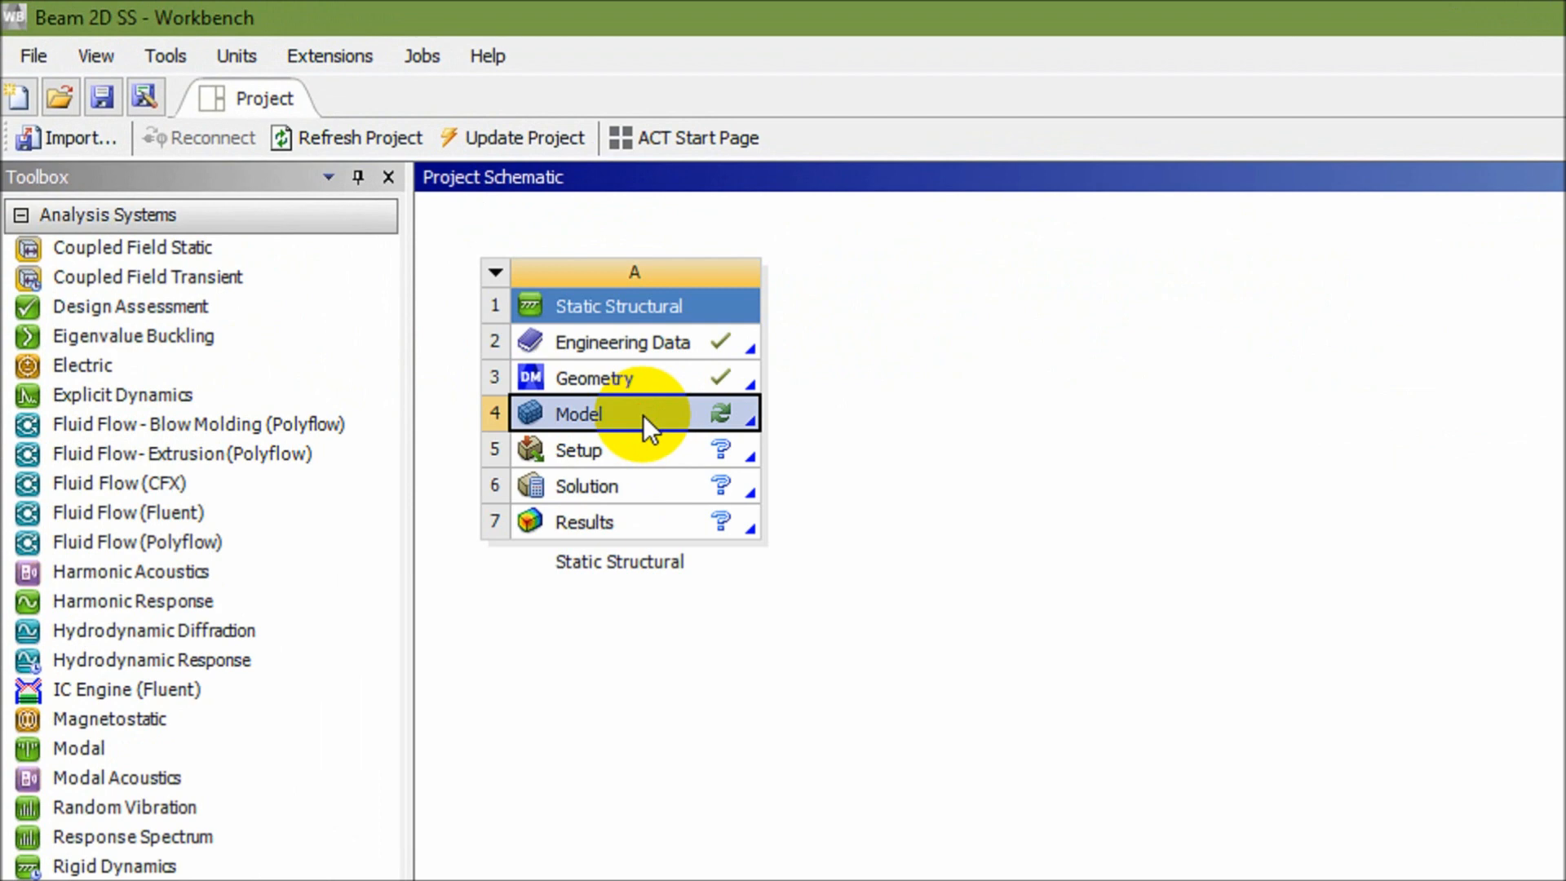
- Open the Model in Mechanical and assign Wood as the Line Body's material
{"action": "double_click", "coordinate": [643, 414]}
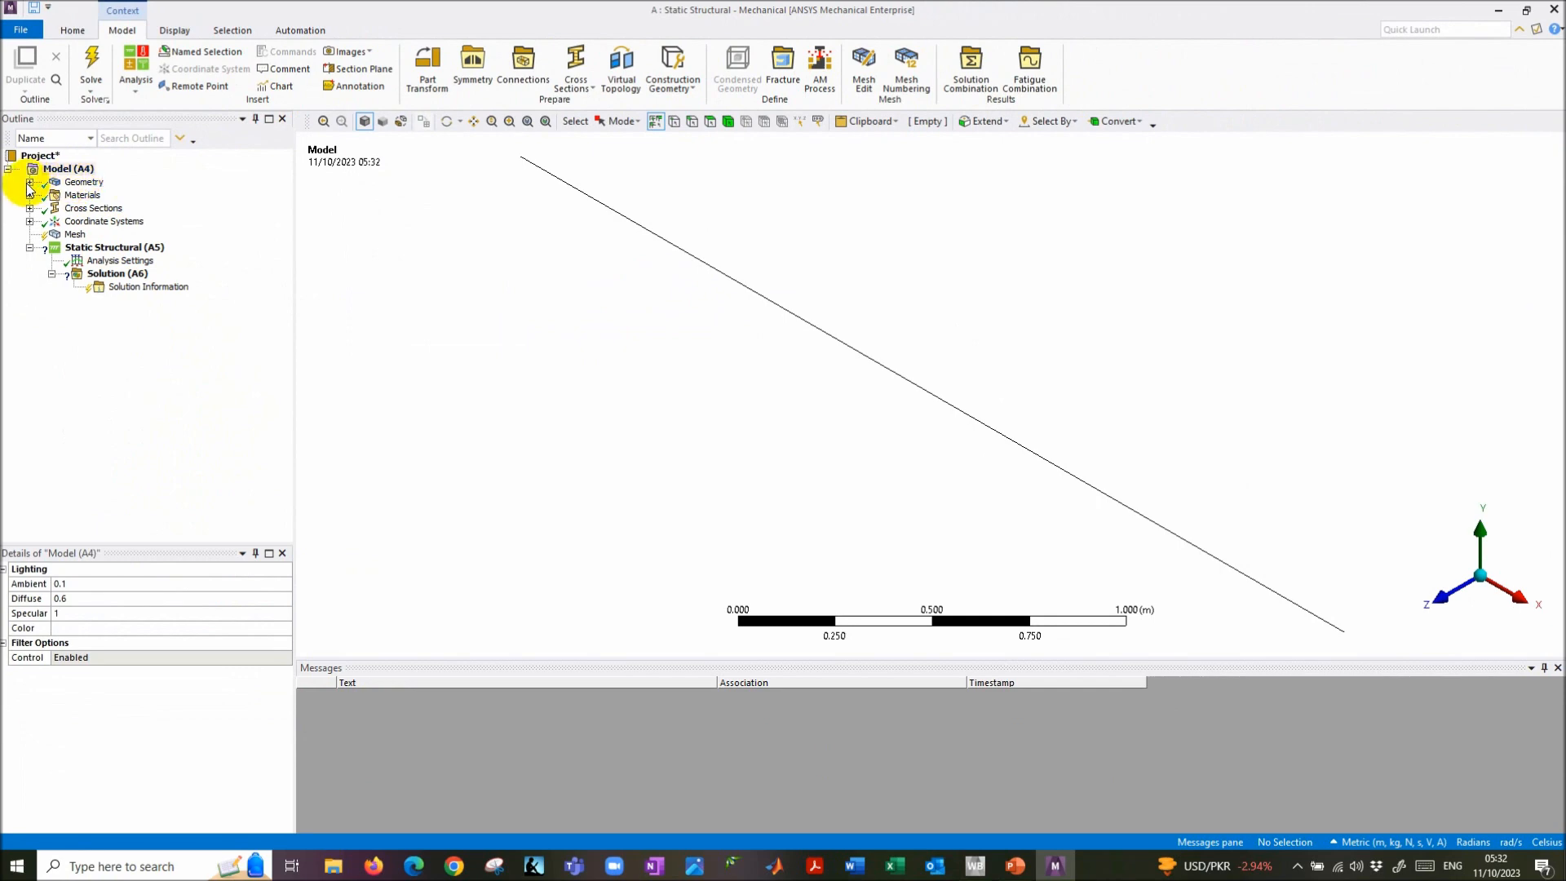
{"action": "left_click", "coordinate": [30, 183]}
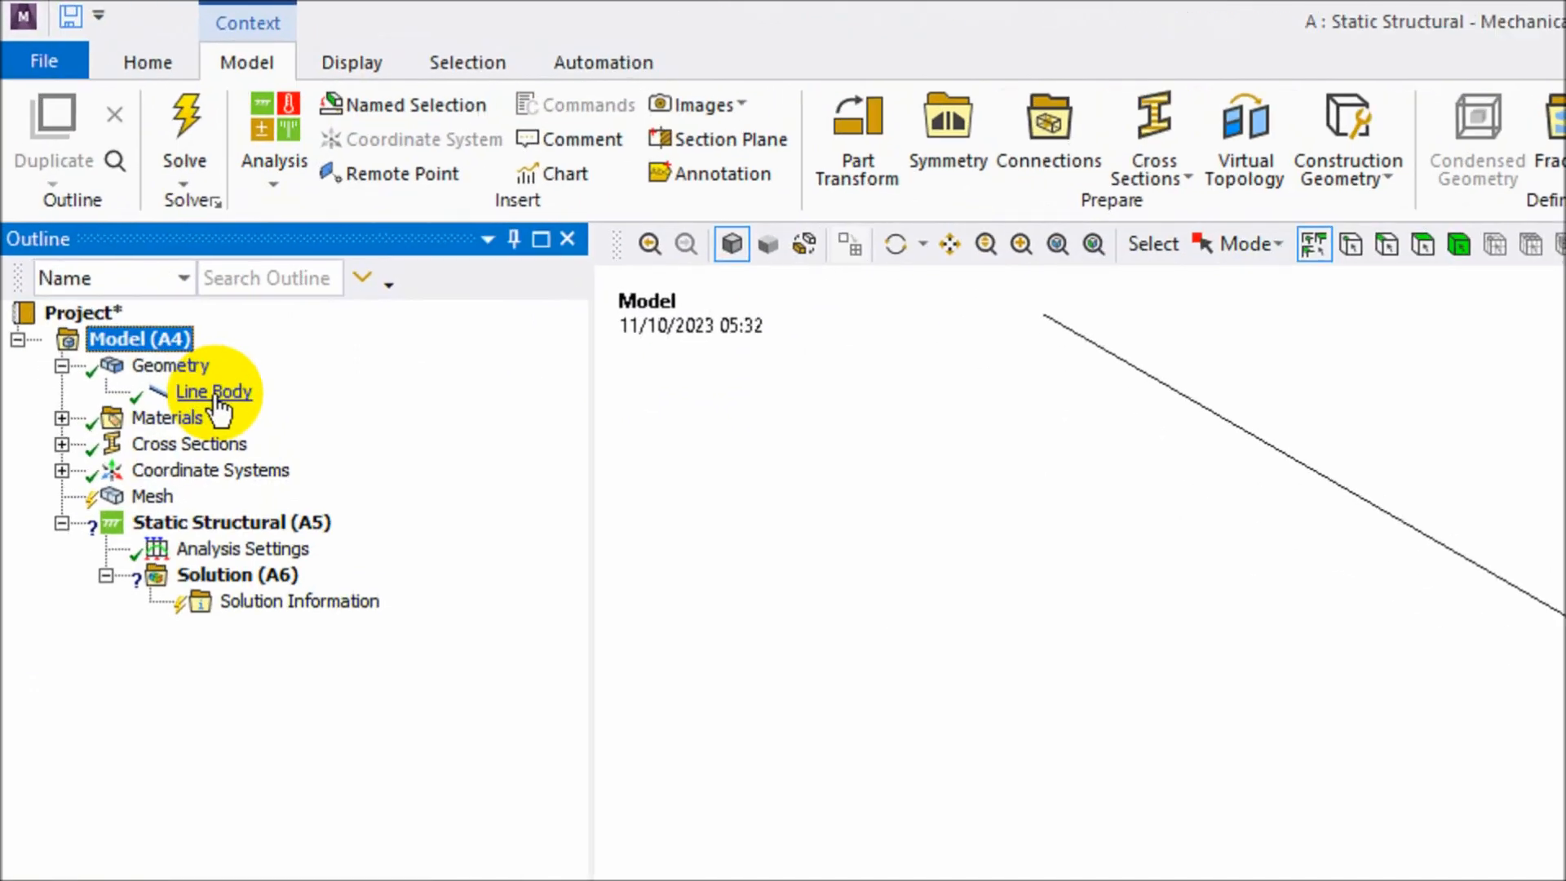
{"action": "left_click", "coordinate": [107, 199]}
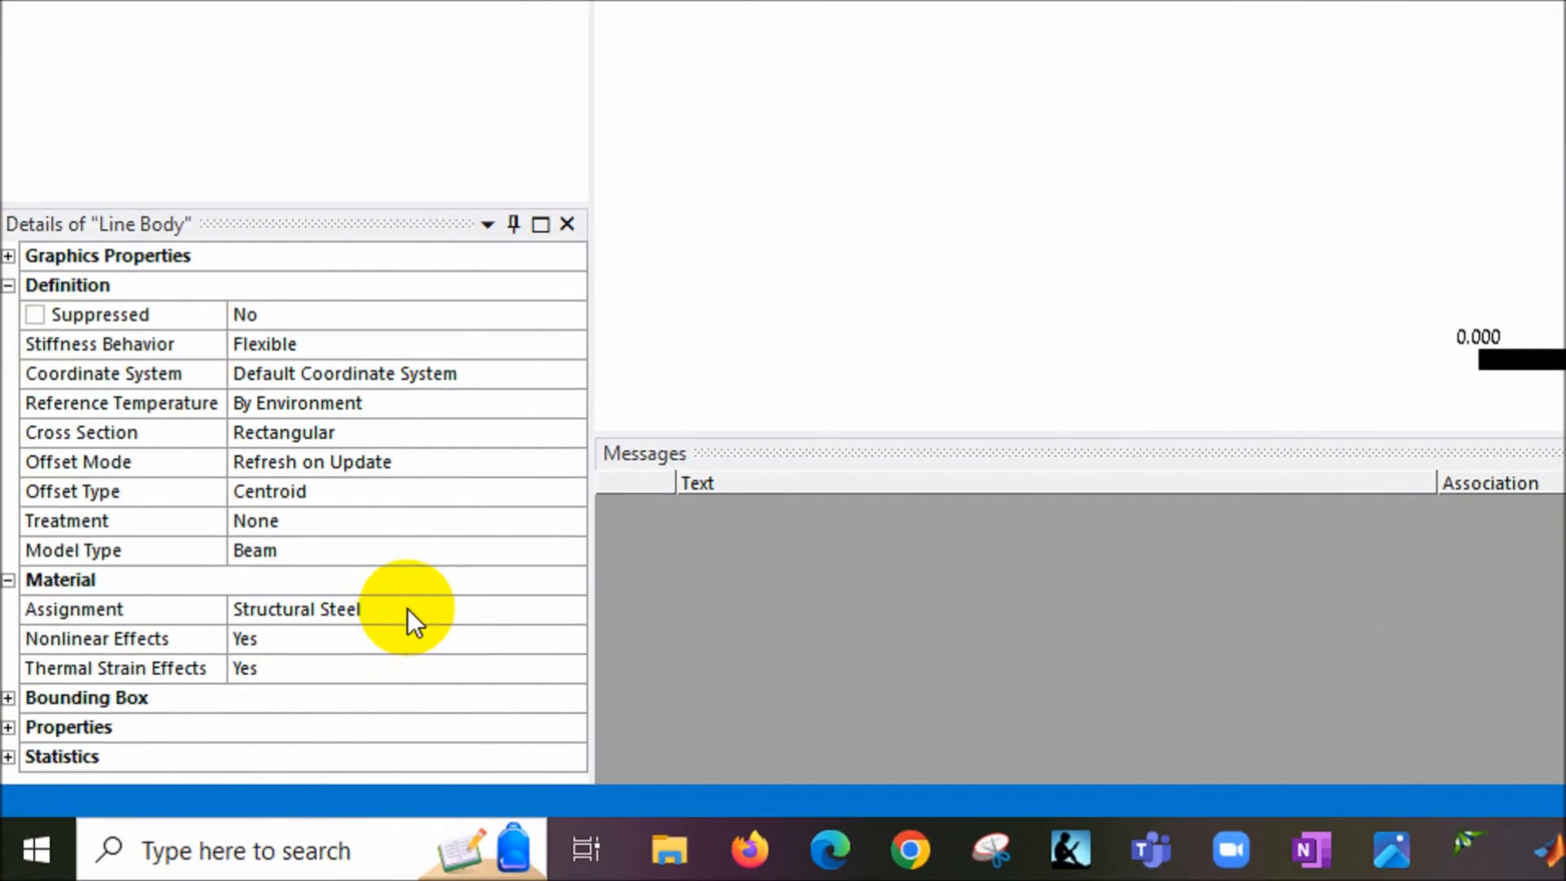
{"action": "left_click", "coordinate": [269, 749]}
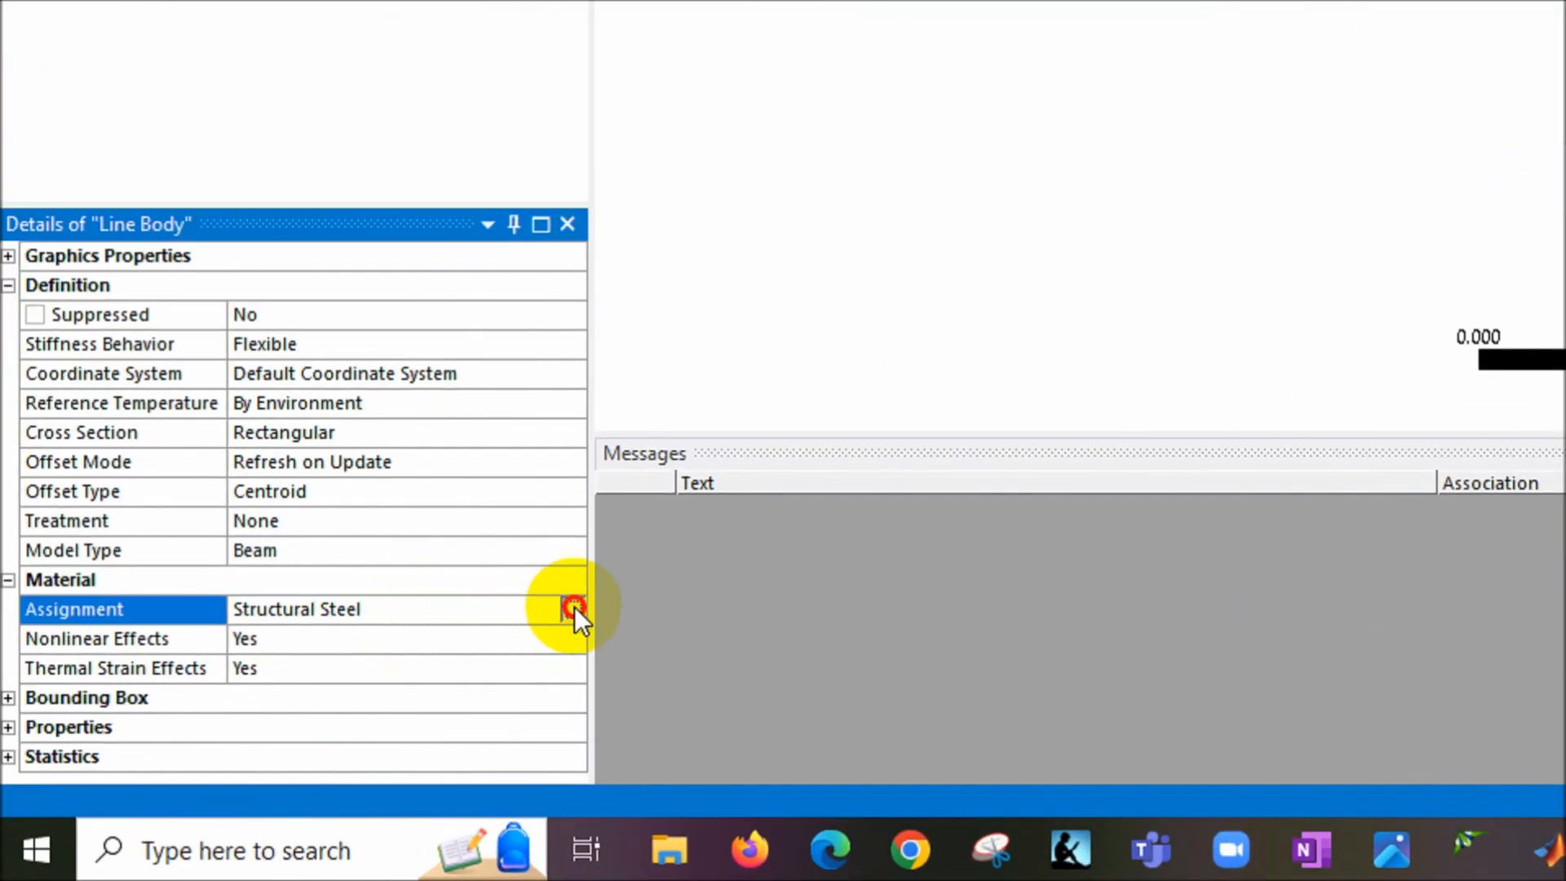
{"action": "left_click", "coordinate": [575, 607]}
{"action": "left_click", "coordinate": [677, 196]}
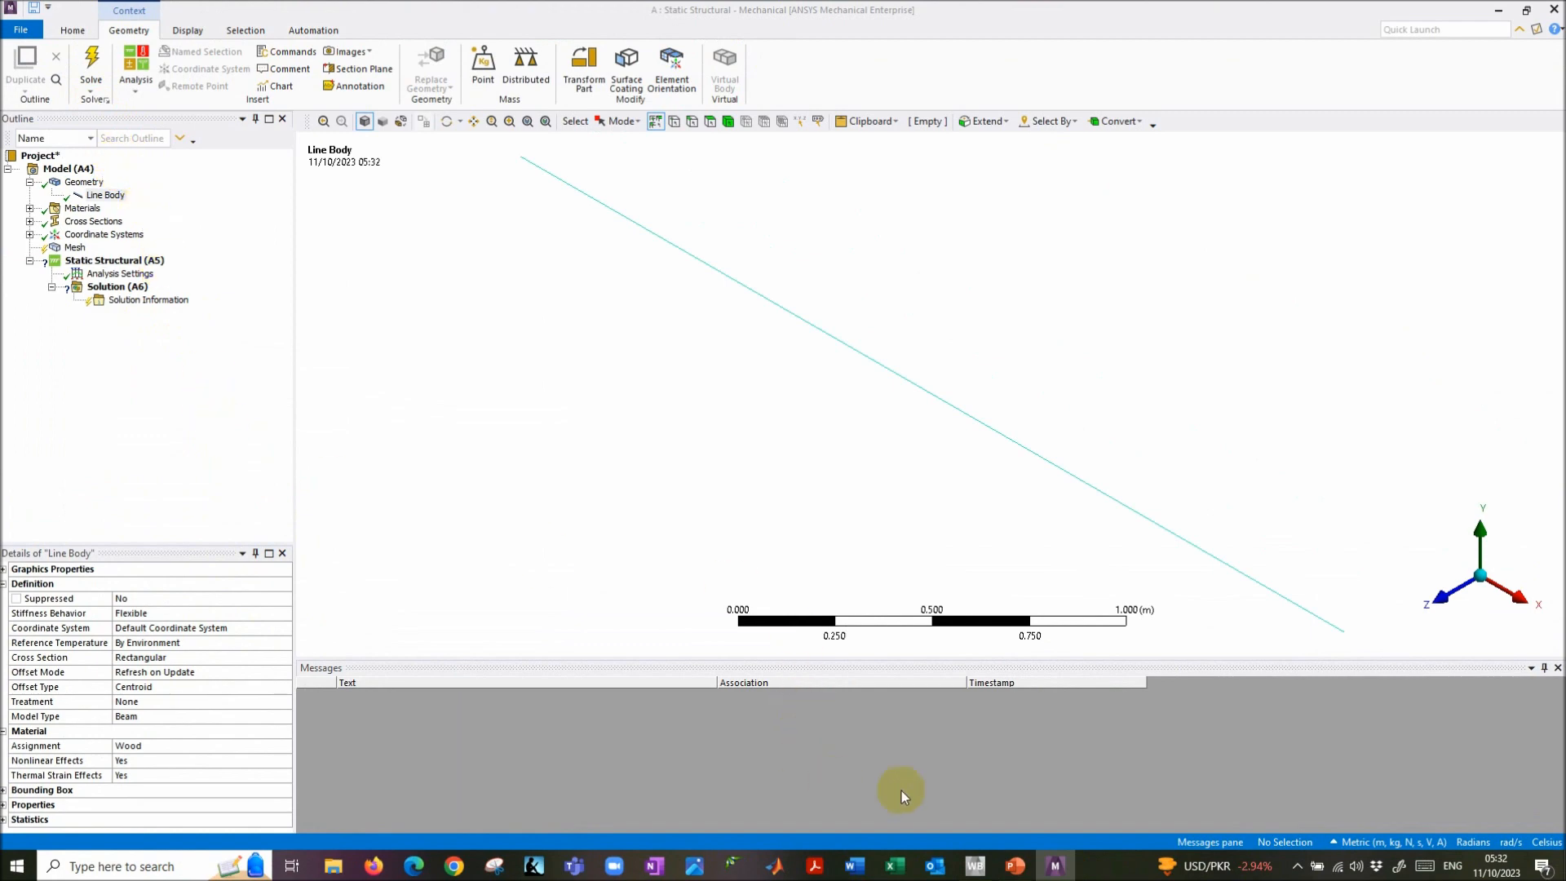
{"action": "left_click", "coordinate": [1016, 866]}
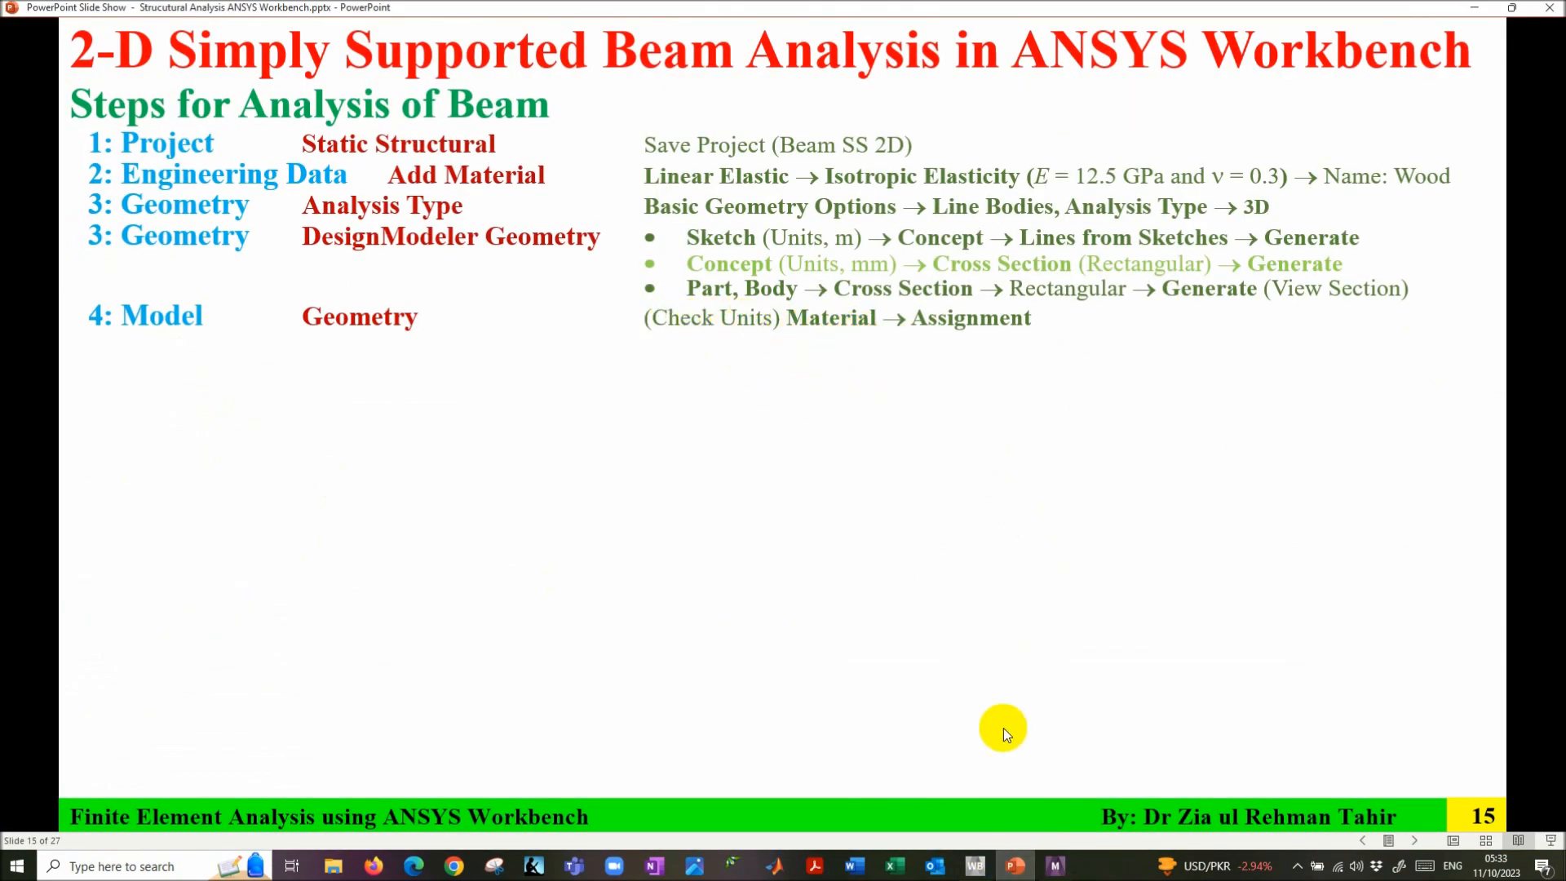
- Check Mechanical's unit system from Home > Units
{"action": "left_click", "coordinate": [1054, 865]}
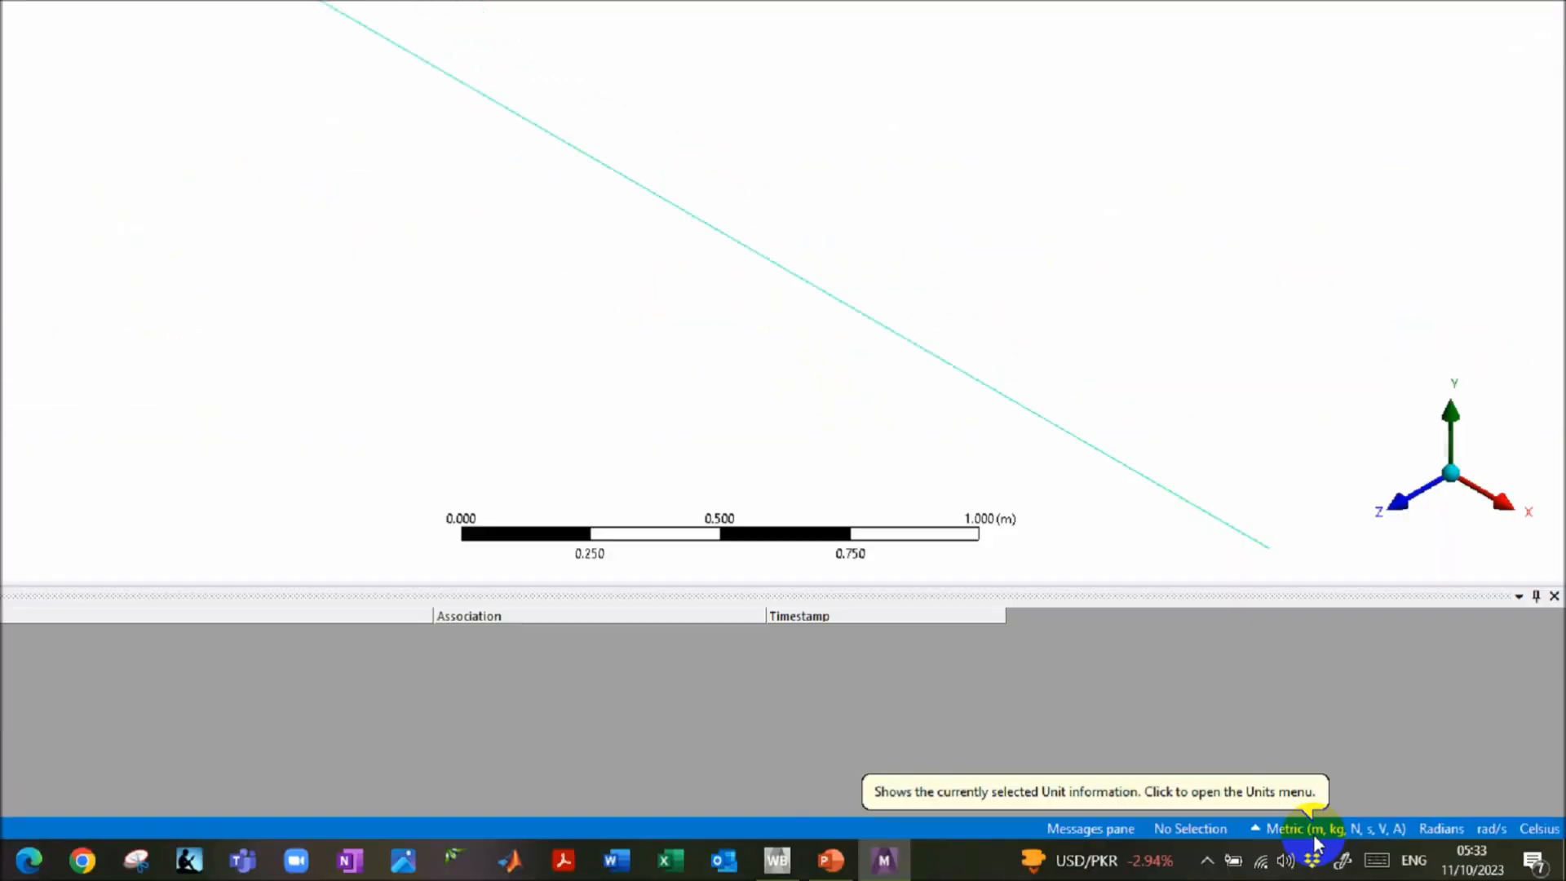
{"action": "left_click", "coordinate": [72, 30]}
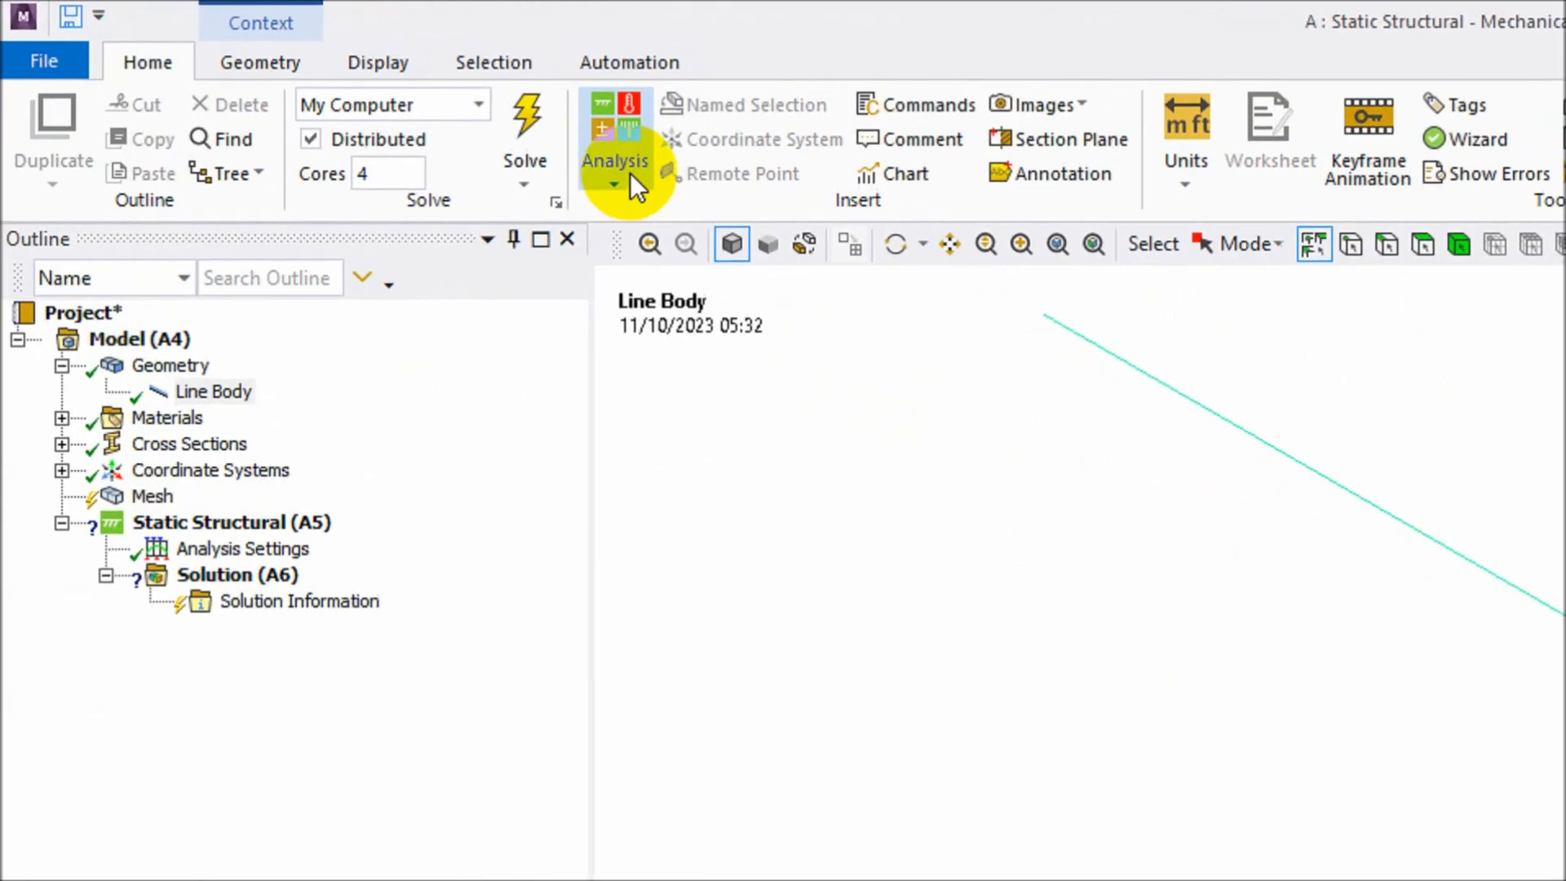
{"action": "left_click", "coordinate": [592, 80]}
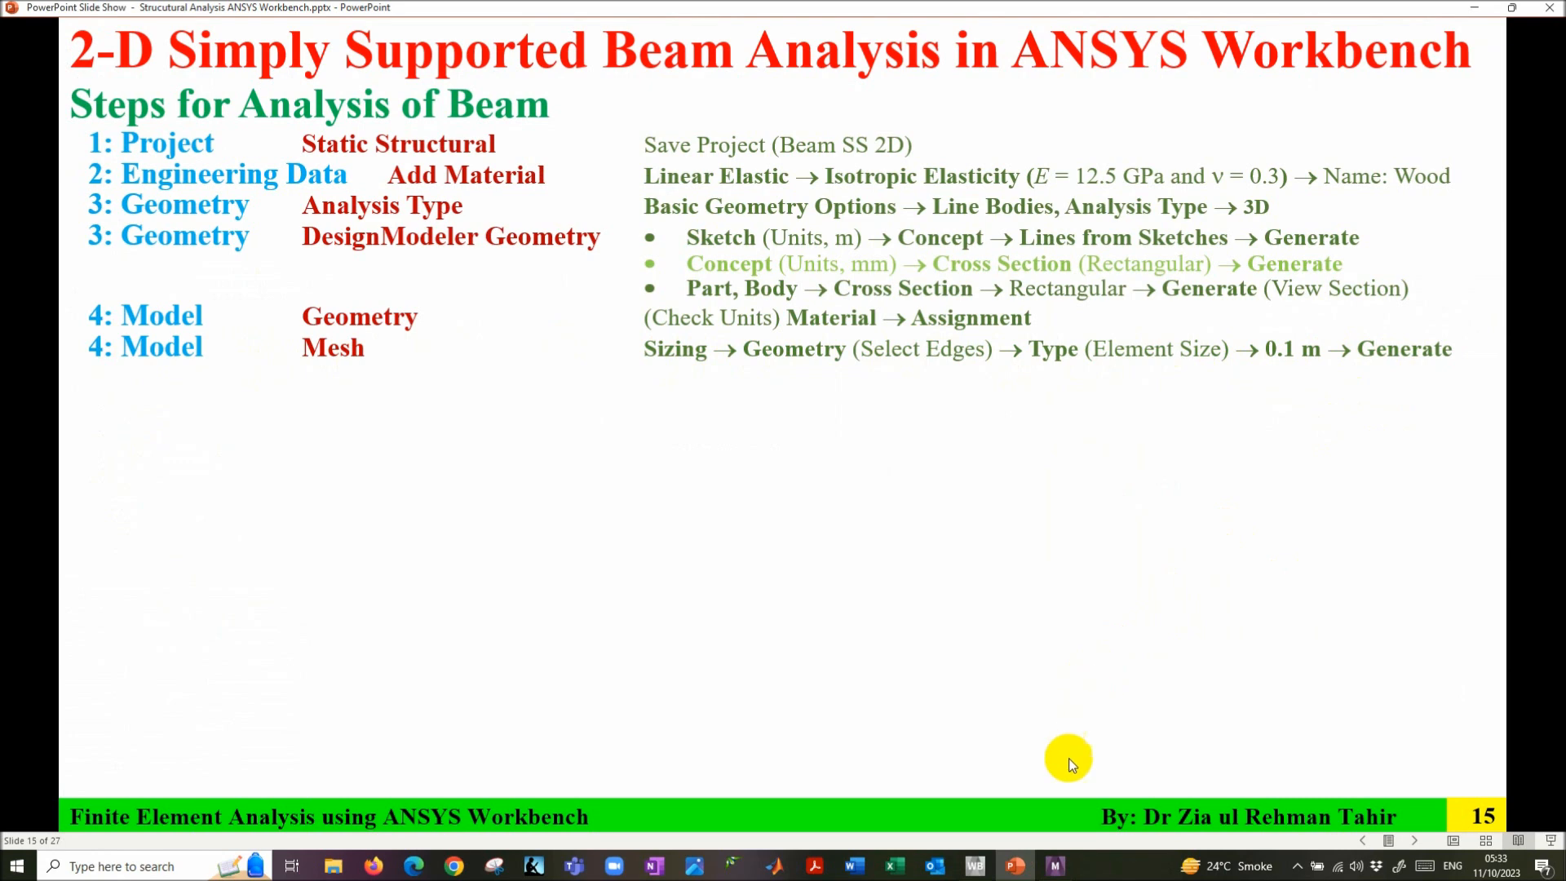
{"action": "left_click", "coordinate": [1056, 866]}
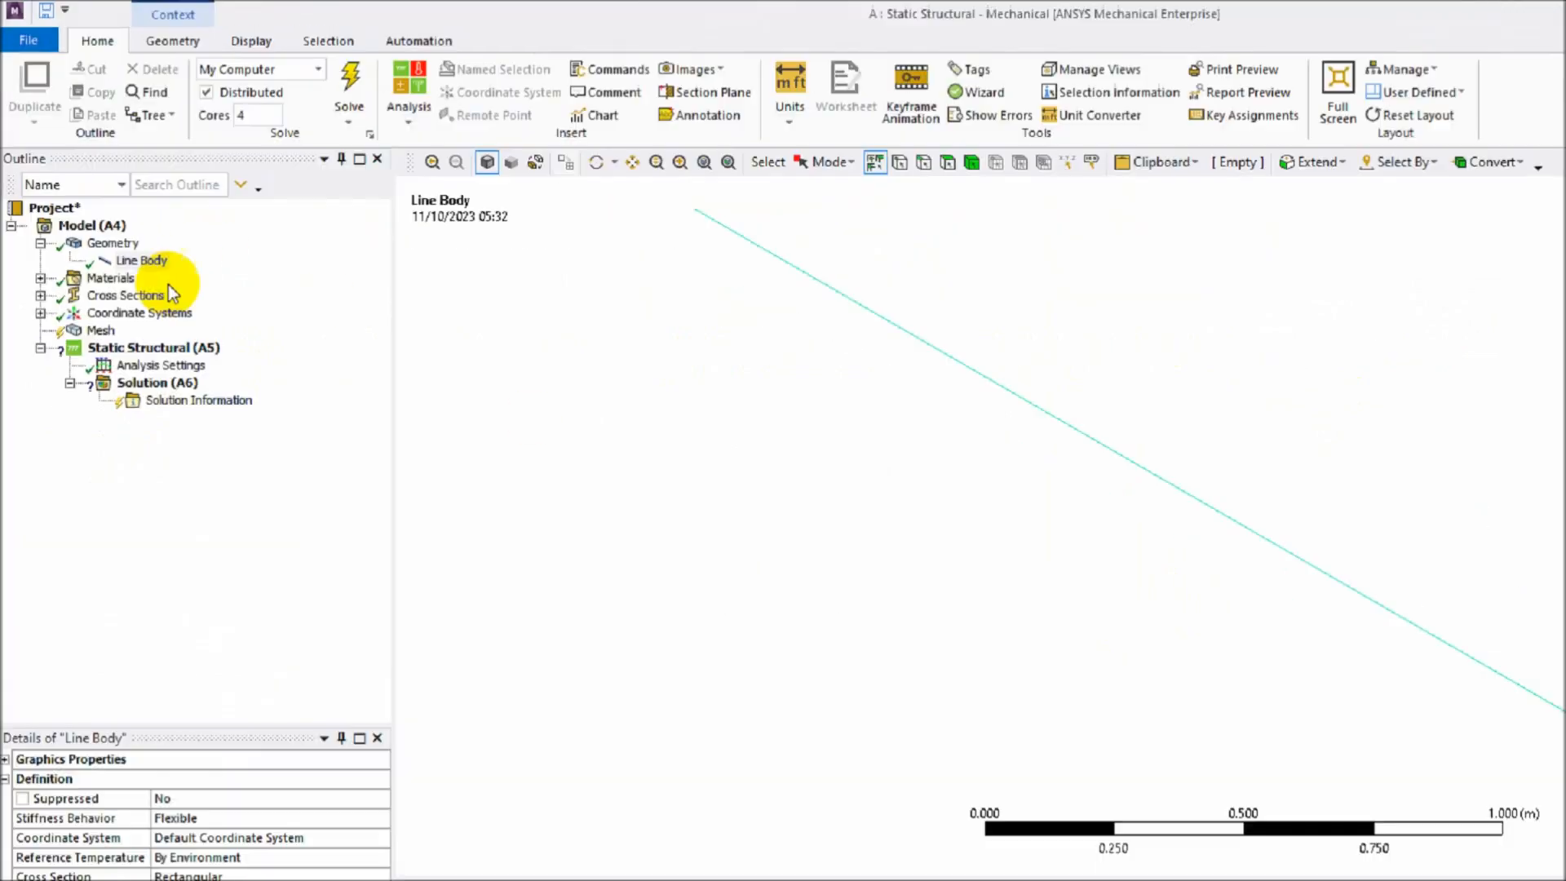
- Add an Edge Sizing mesh control scoped to both beam edges using box selection
{"action": "left_click", "coordinate": [75, 248]}
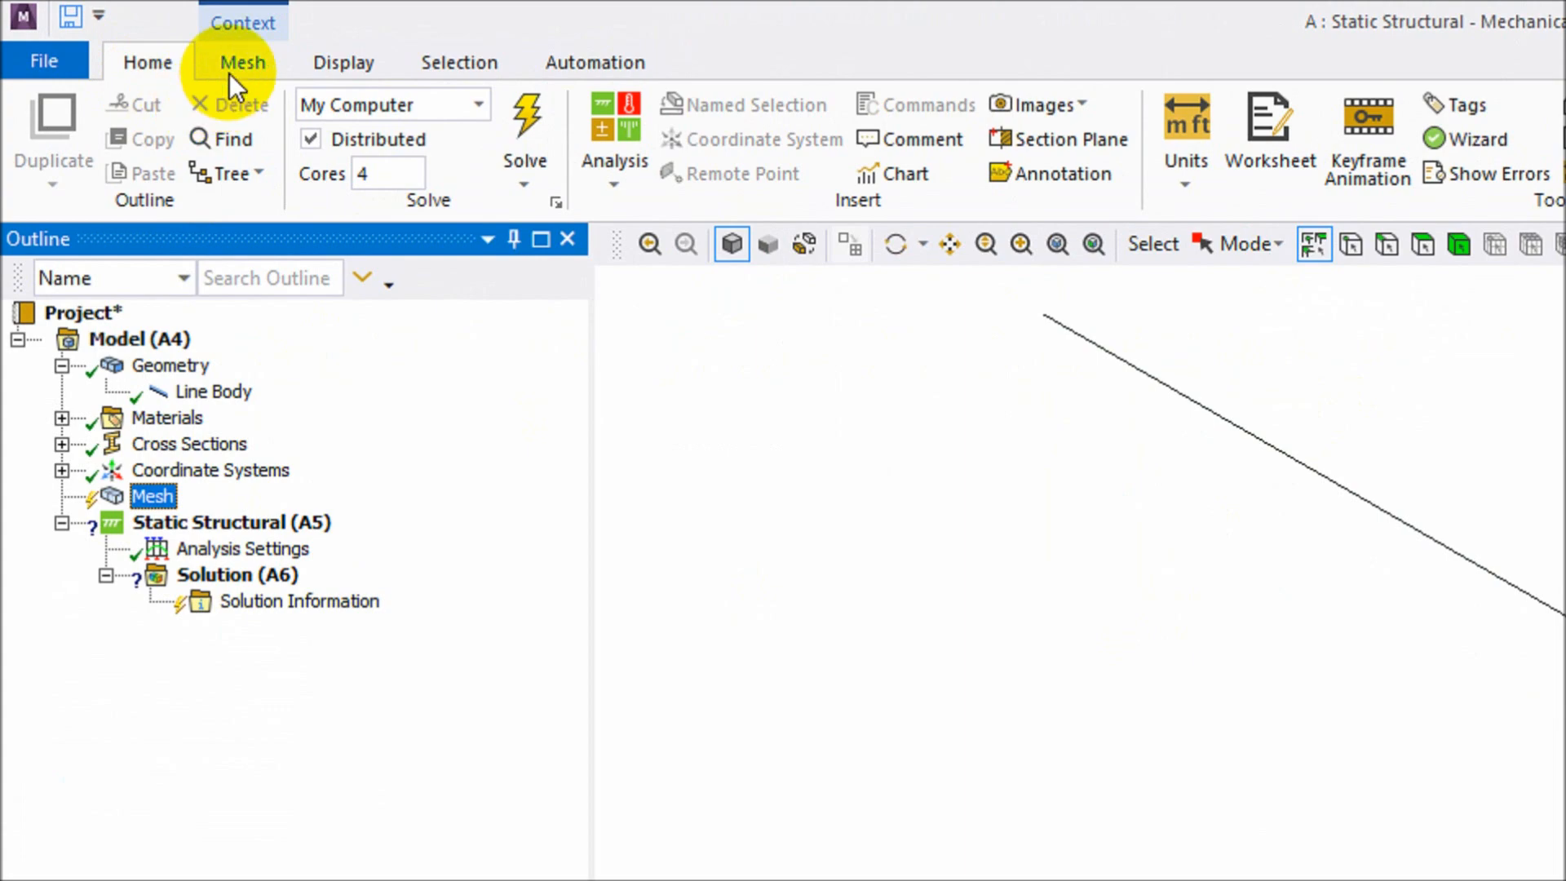
{"action": "left_click", "coordinate": [237, 65]}
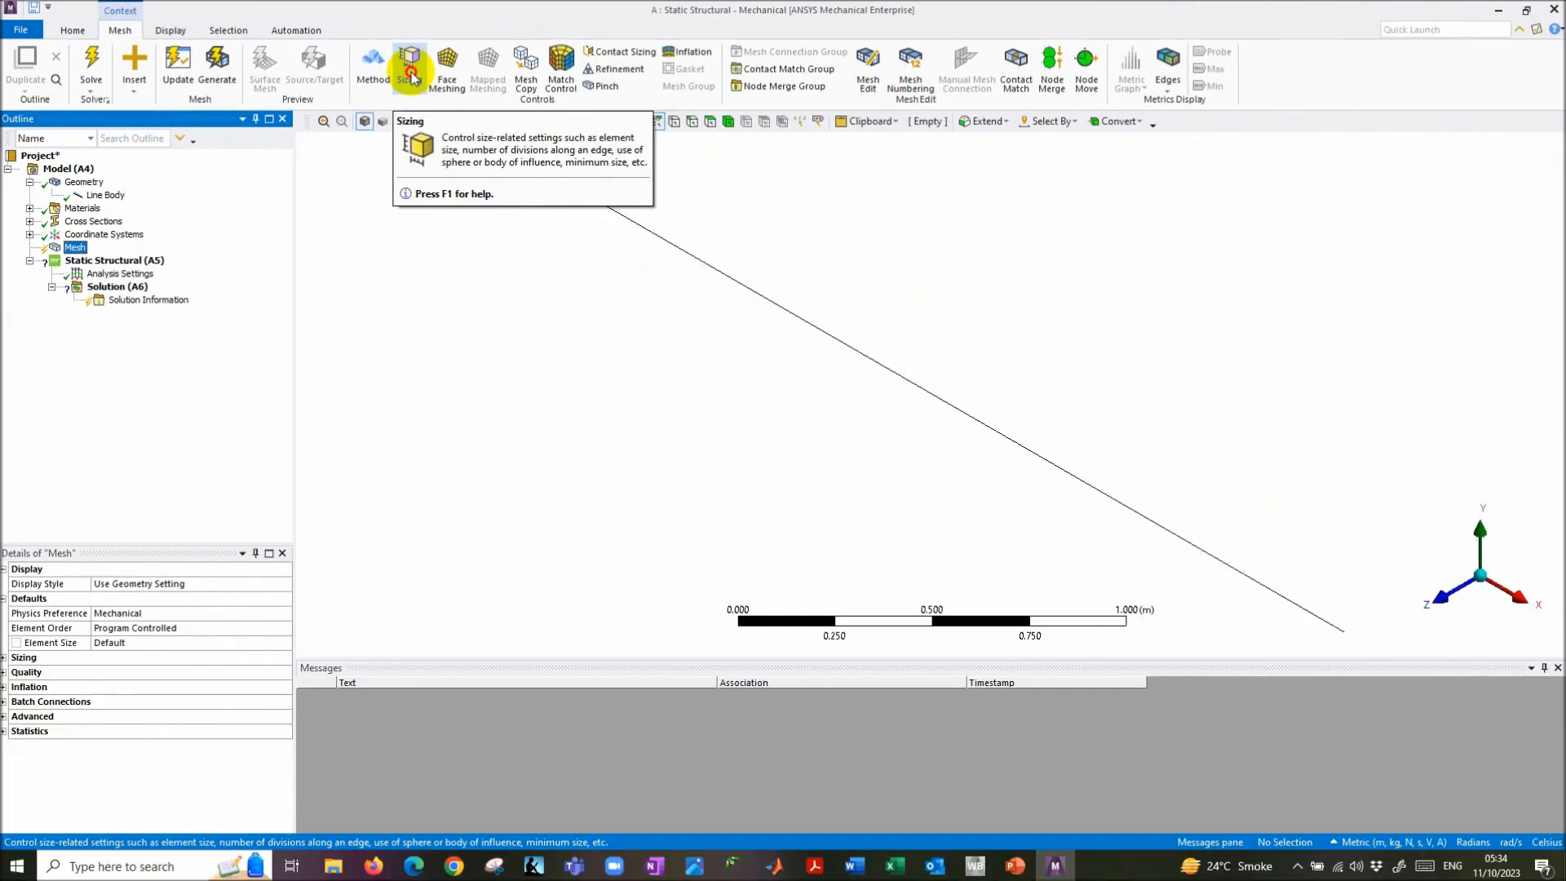
{"action": "left_click", "coordinate": [825, 145]}
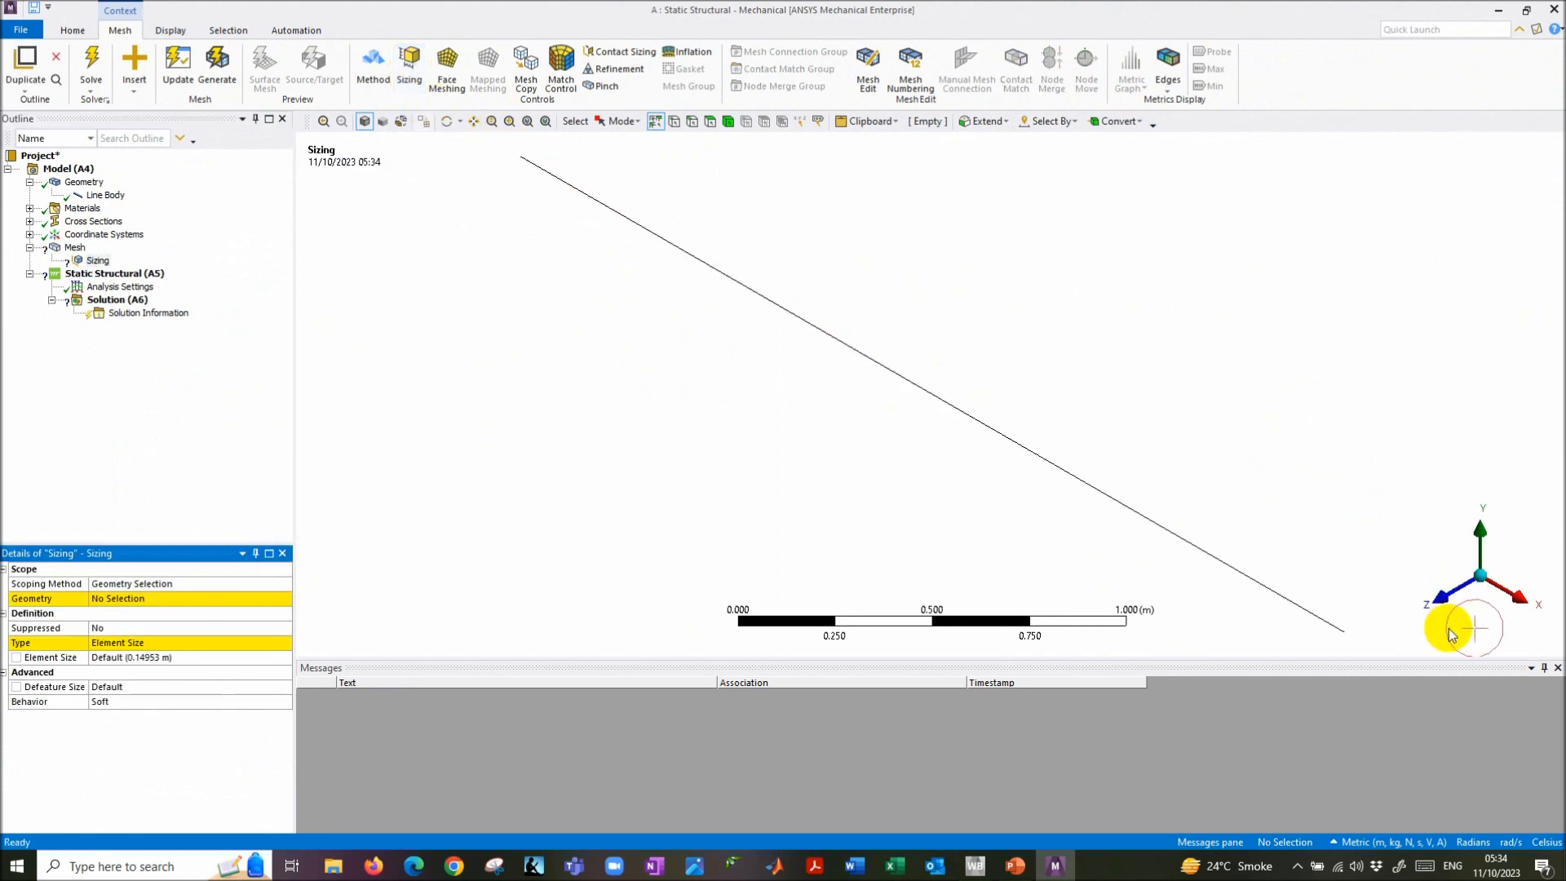
{"action": "left_click", "coordinate": [1436, 601]}
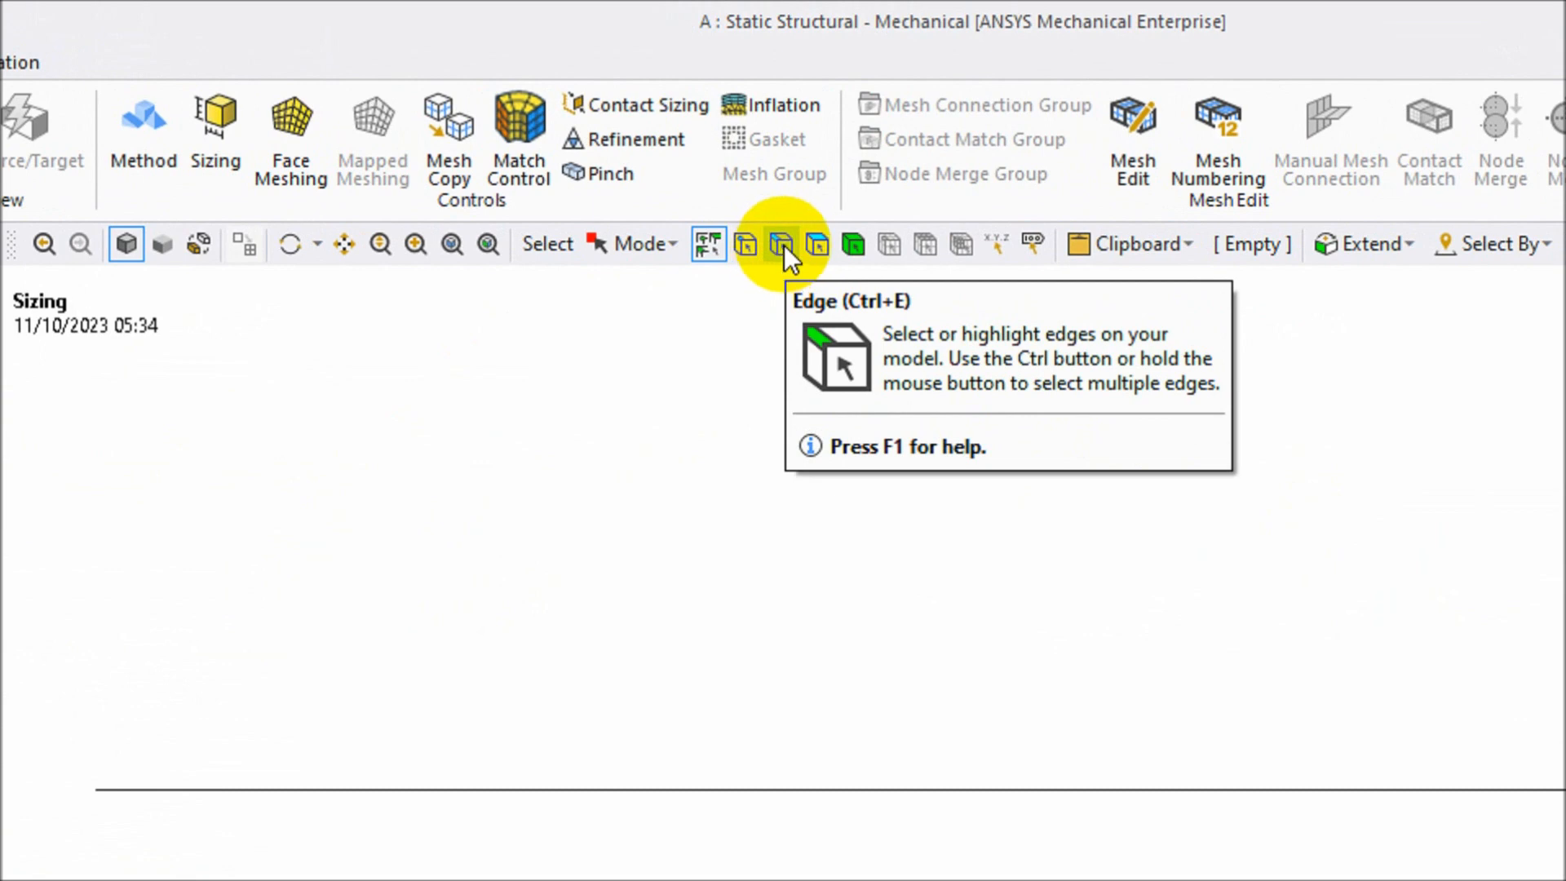
{"action": "left_click", "coordinate": [783, 245]}
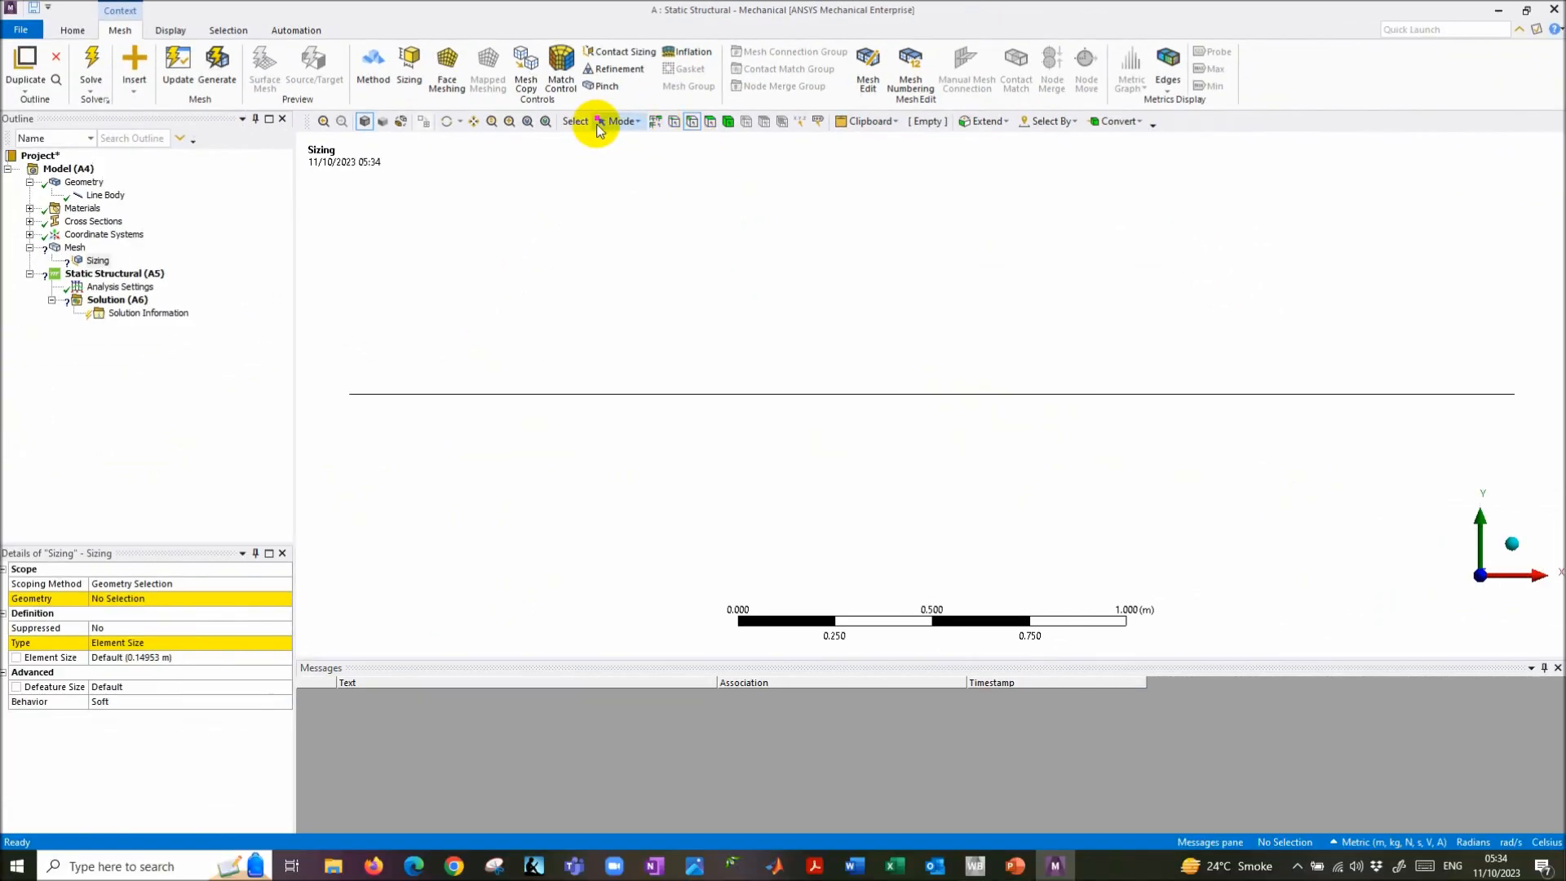
{"action": "left_click", "coordinate": [600, 127]}
{"action": "left_click", "coordinate": [639, 156]}
{"action": "left_click_drag", "start_coordinate": [346, 369], "coordinate": [1528, 444]}
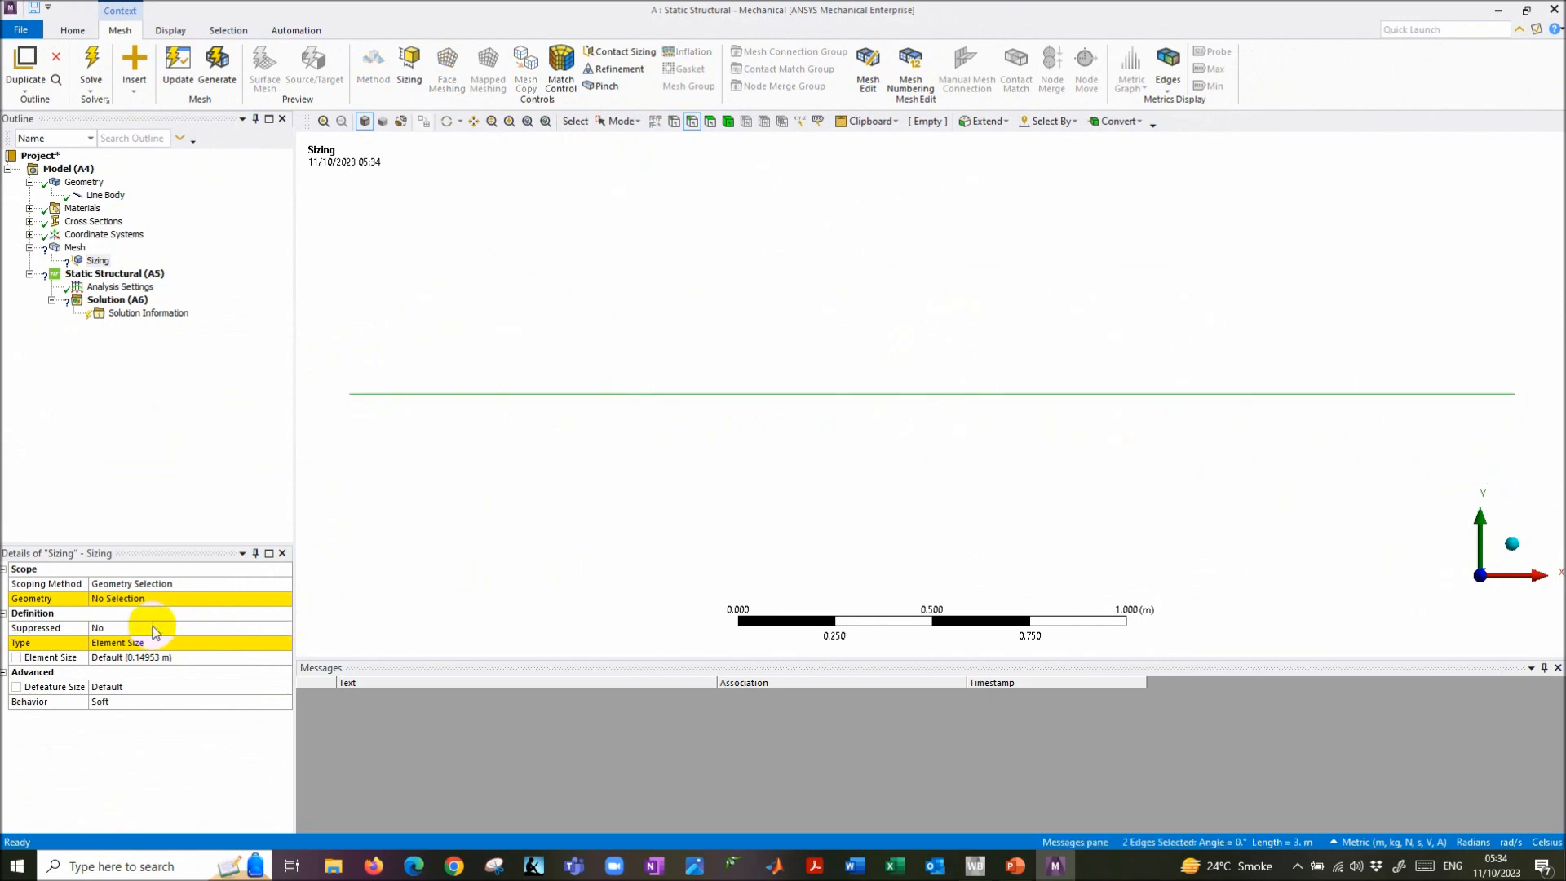
{"action": "left_click", "coordinate": [121, 598]}
{"action": "left_click", "coordinate": [127, 598]}
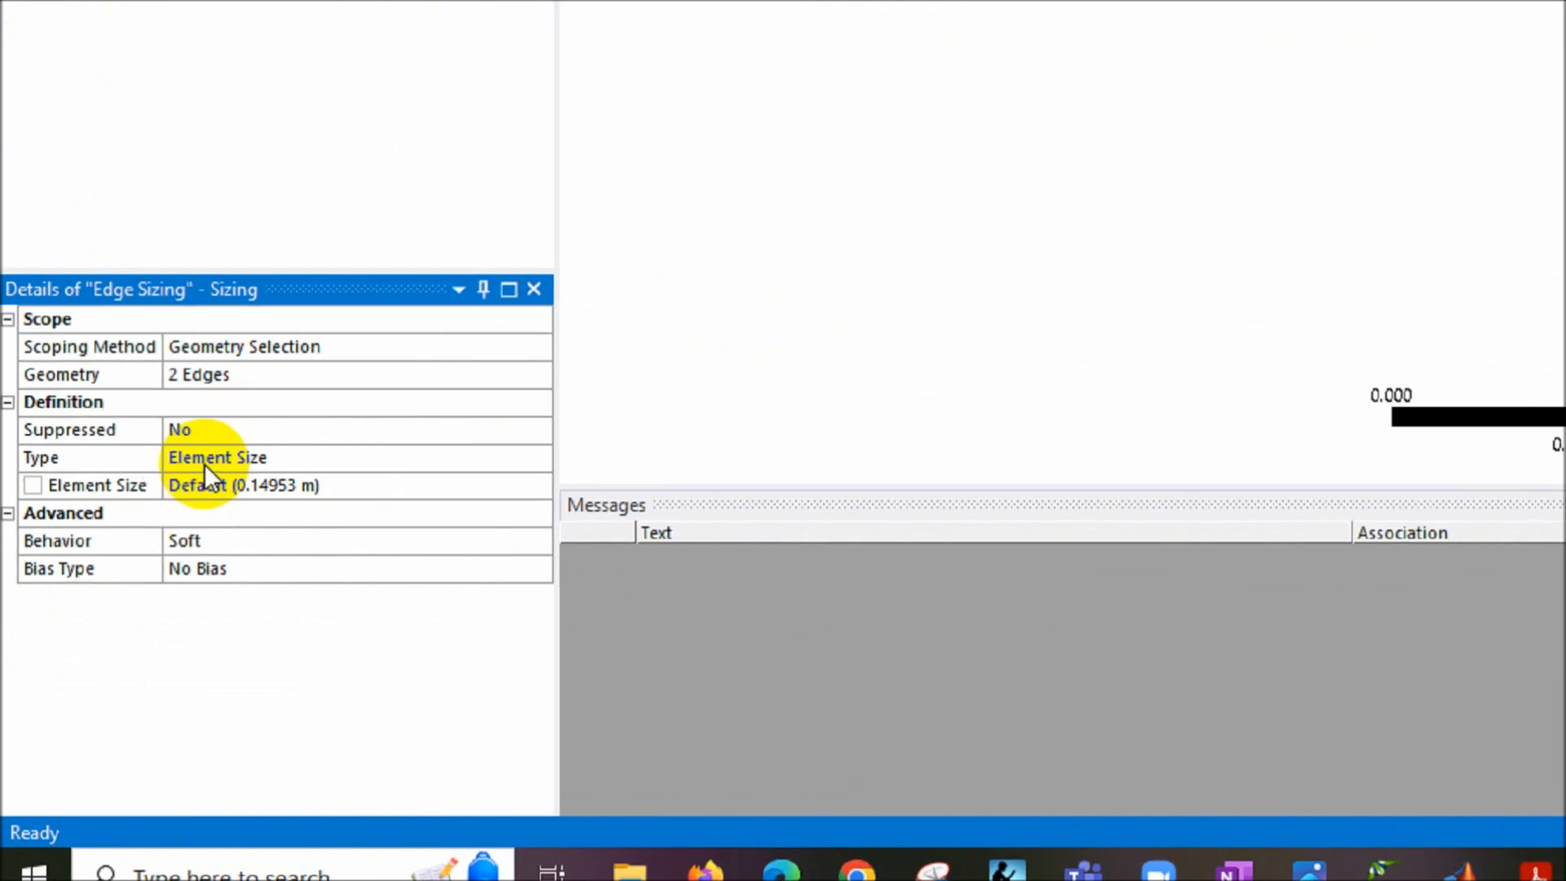
- Keep Type as Element Size, set the size to 0.1 m, and generate the mesh
{"action": "left_click", "coordinate": [275, 437]}
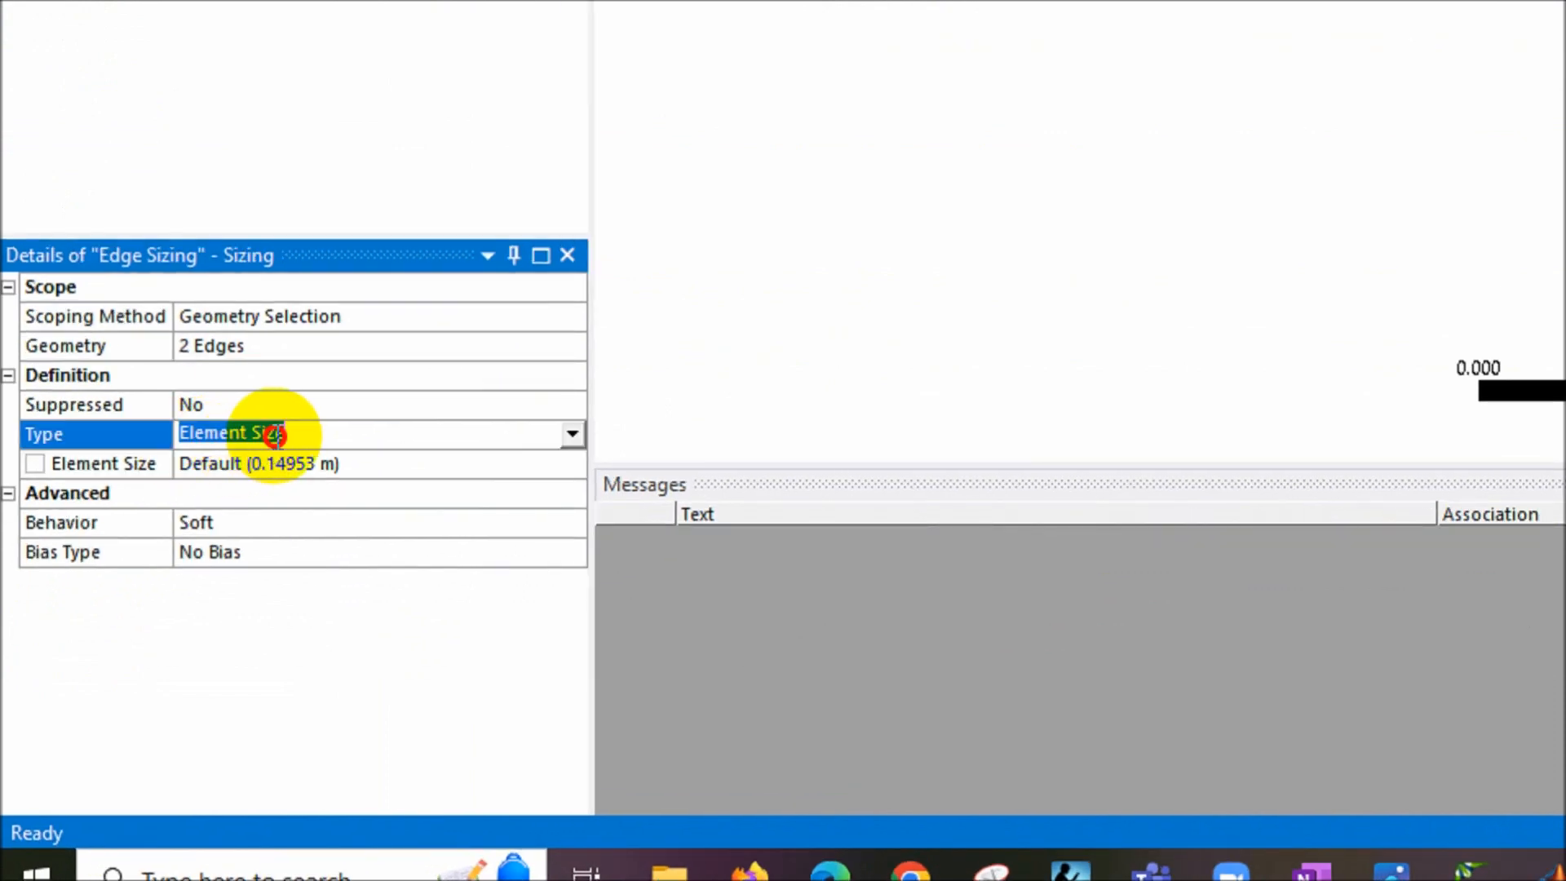
{"action": "left_click", "coordinate": [573, 434]}
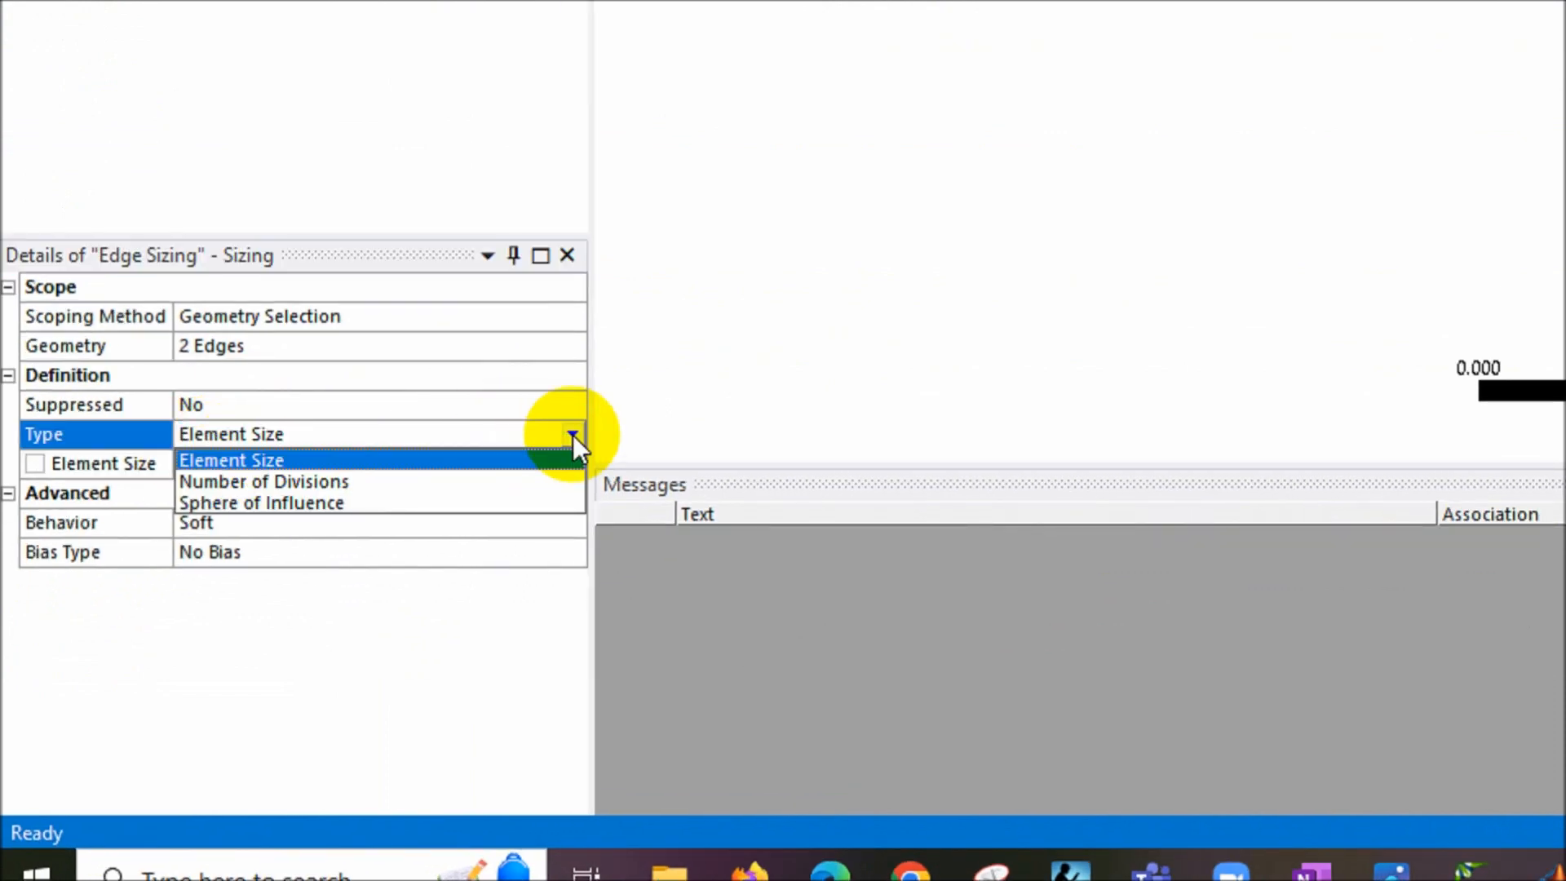
{"action": "left_click", "coordinate": [501, 462]}
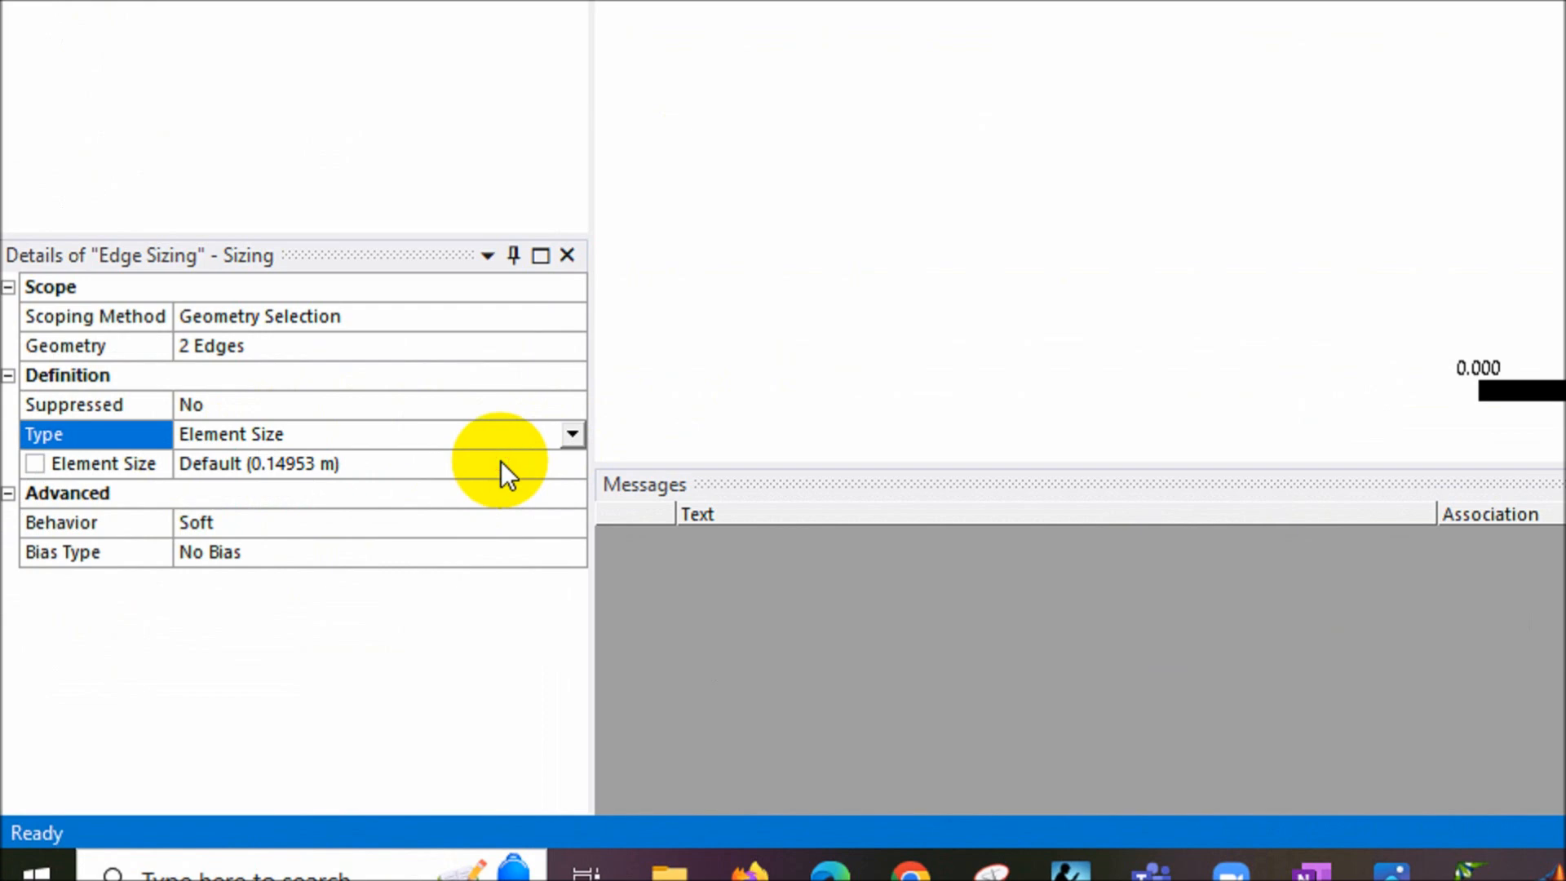
{"action": "left_click", "coordinate": [404, 465]}
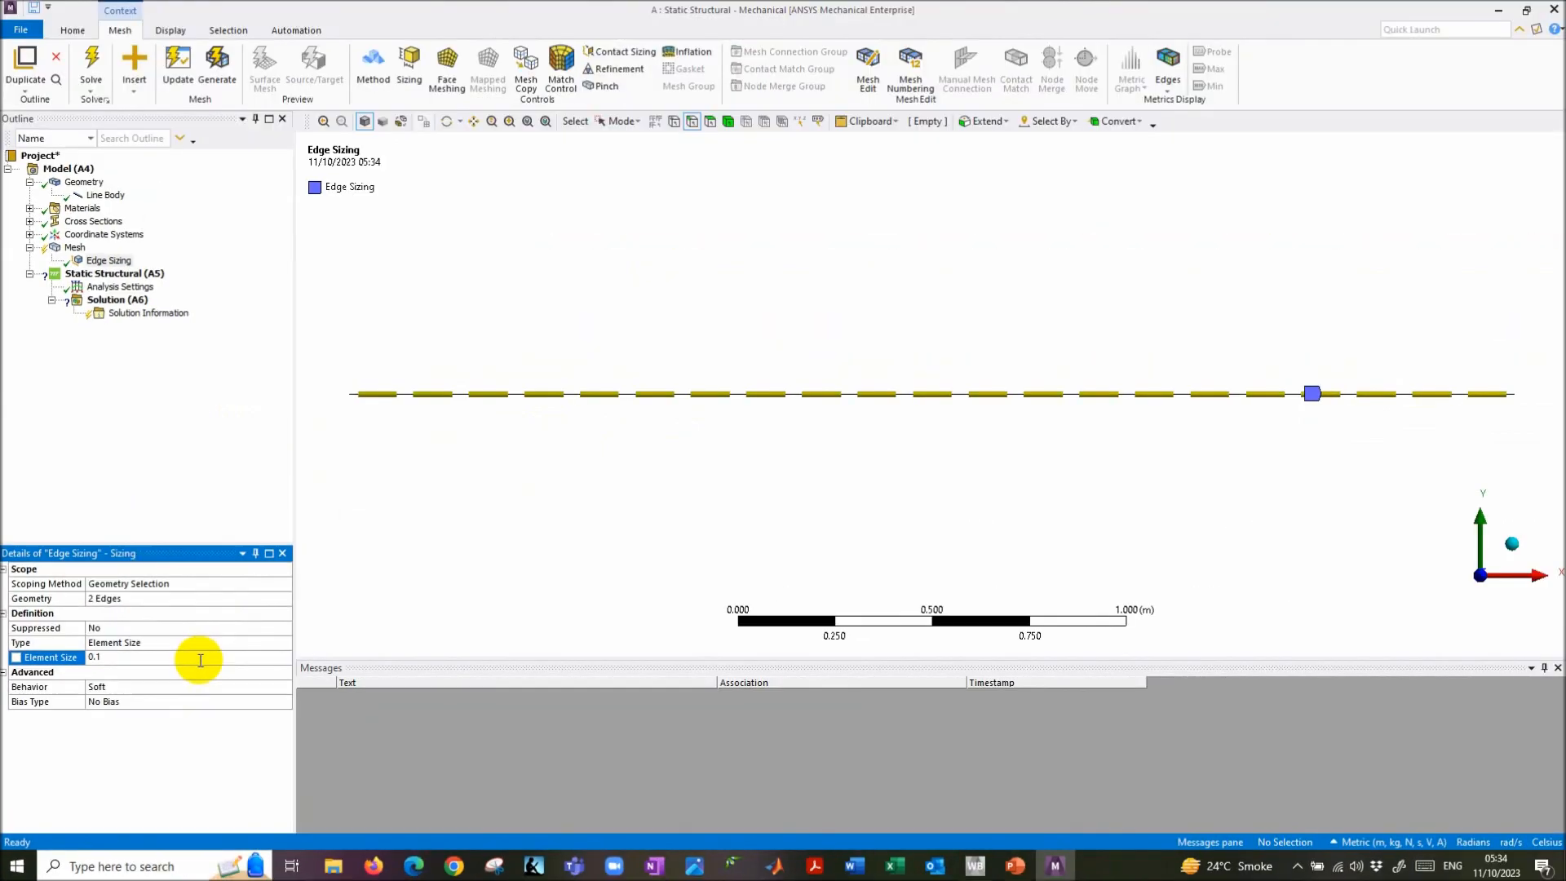
{"action": "key", "text": "Return"}
{"action": "left_click", "coordinate": [400, 488]}
{"action": "left_click", "coordinate": [194, 656]}
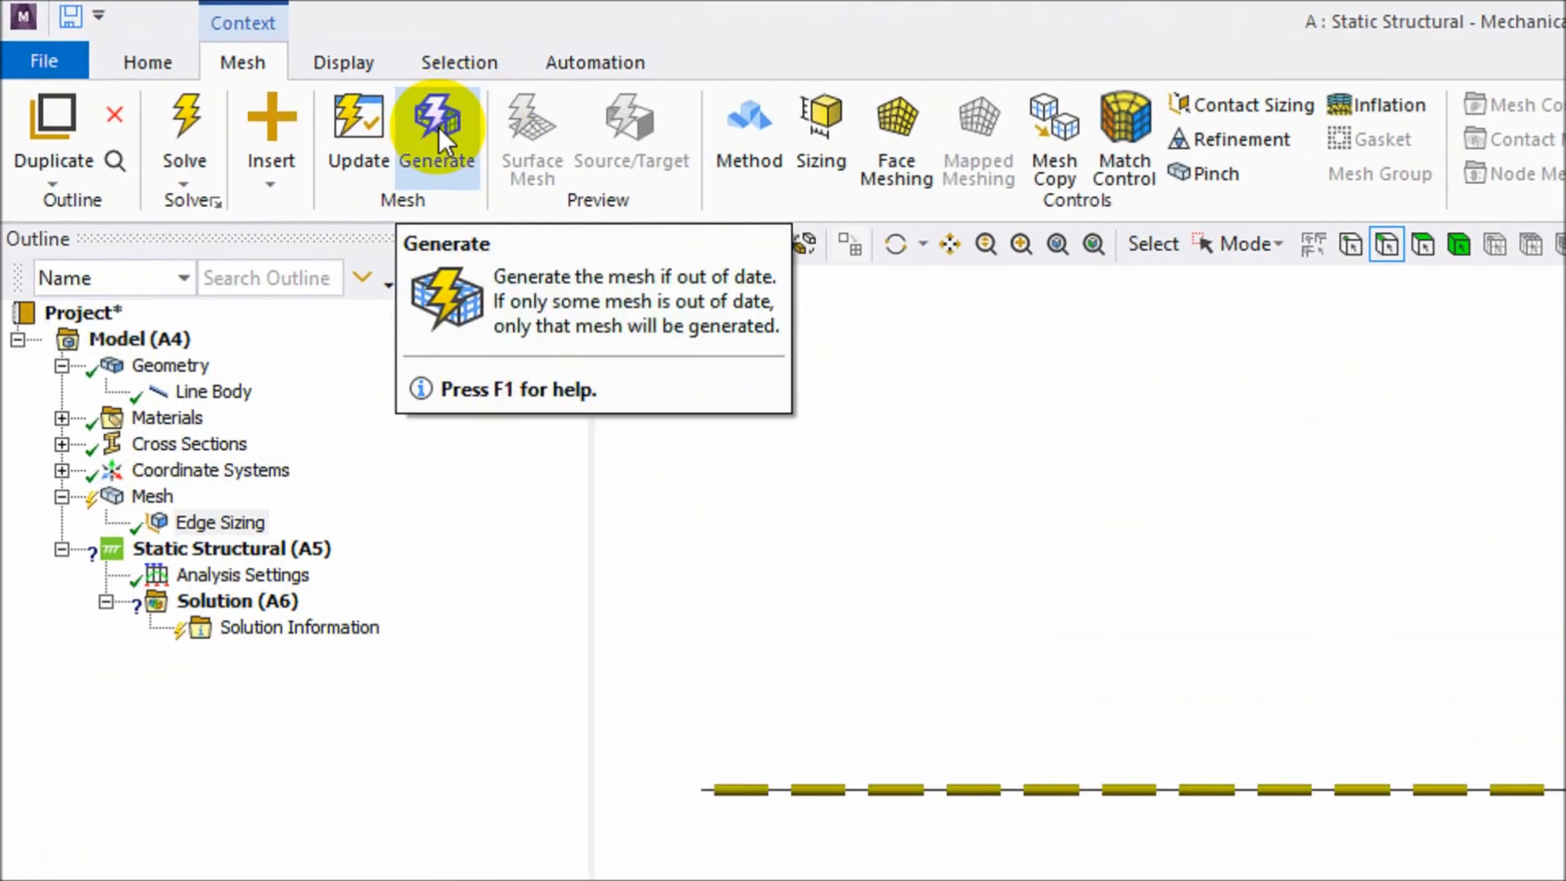
{"action": "left_click", "coordinate": [218, 61]}
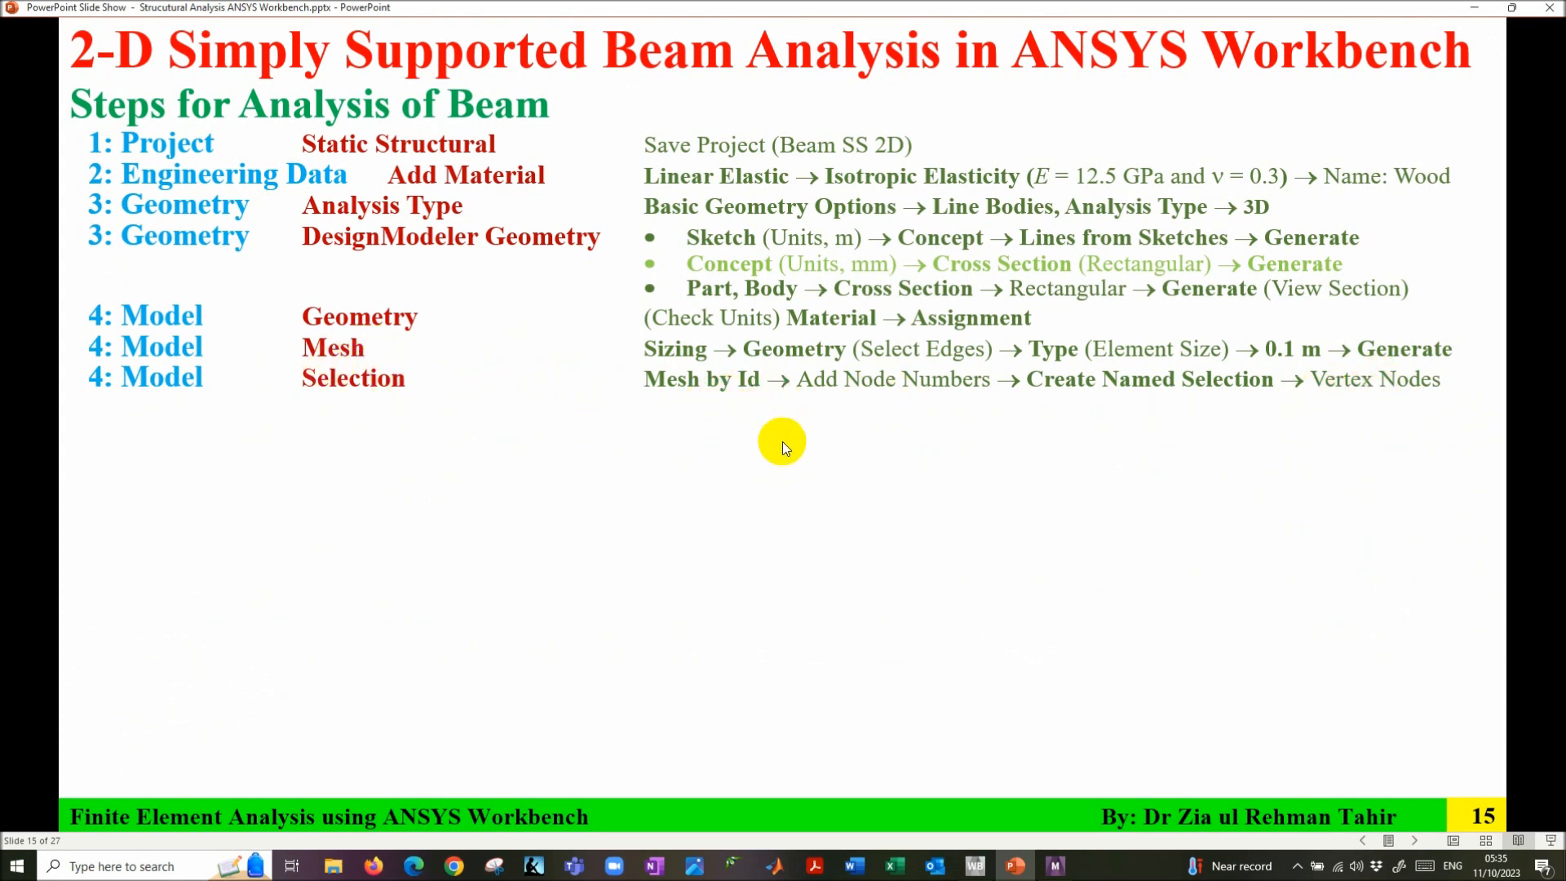
- Look back at the beam problem slide 14, then slide 15, and return to Mechanical
{"action": "key", "text": "Left"}
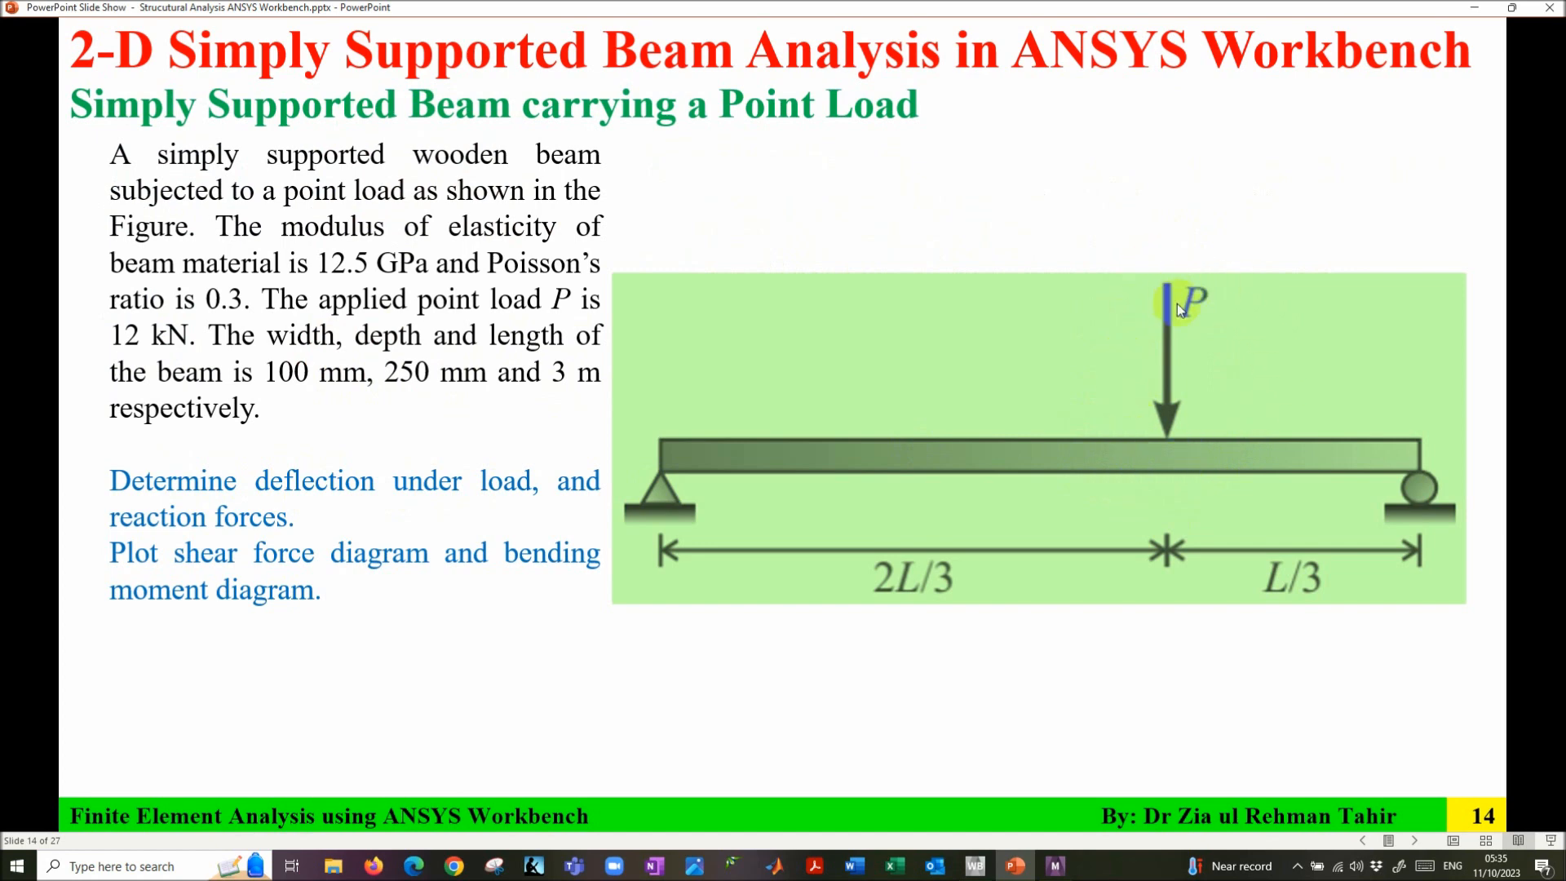
{"action": "key", "text": "Right"}
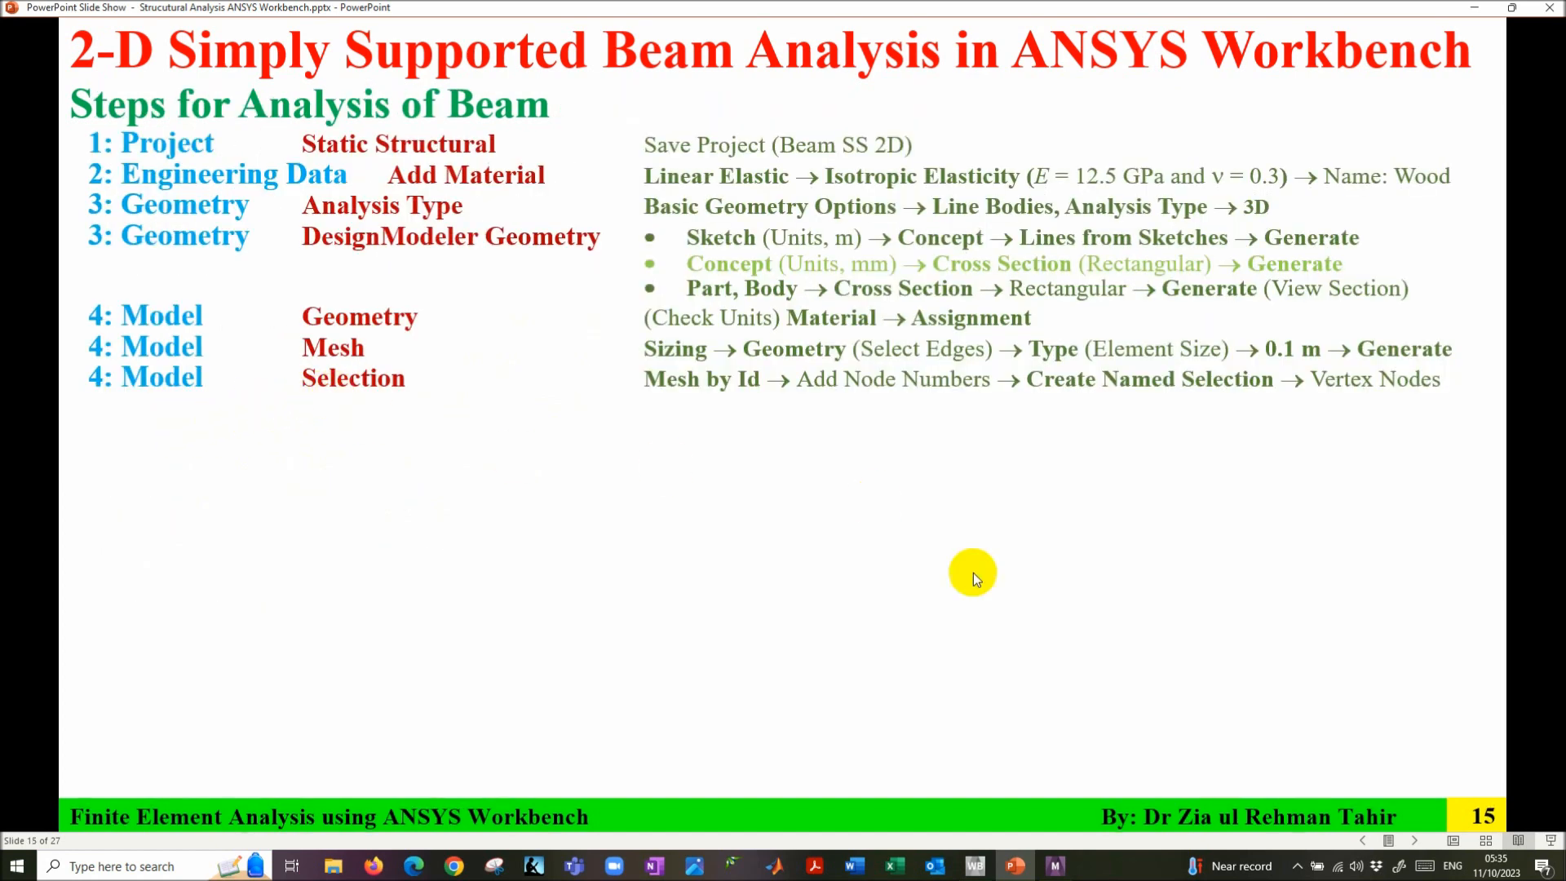
{"action": "left_click", "coordinate": [1056, 865]}
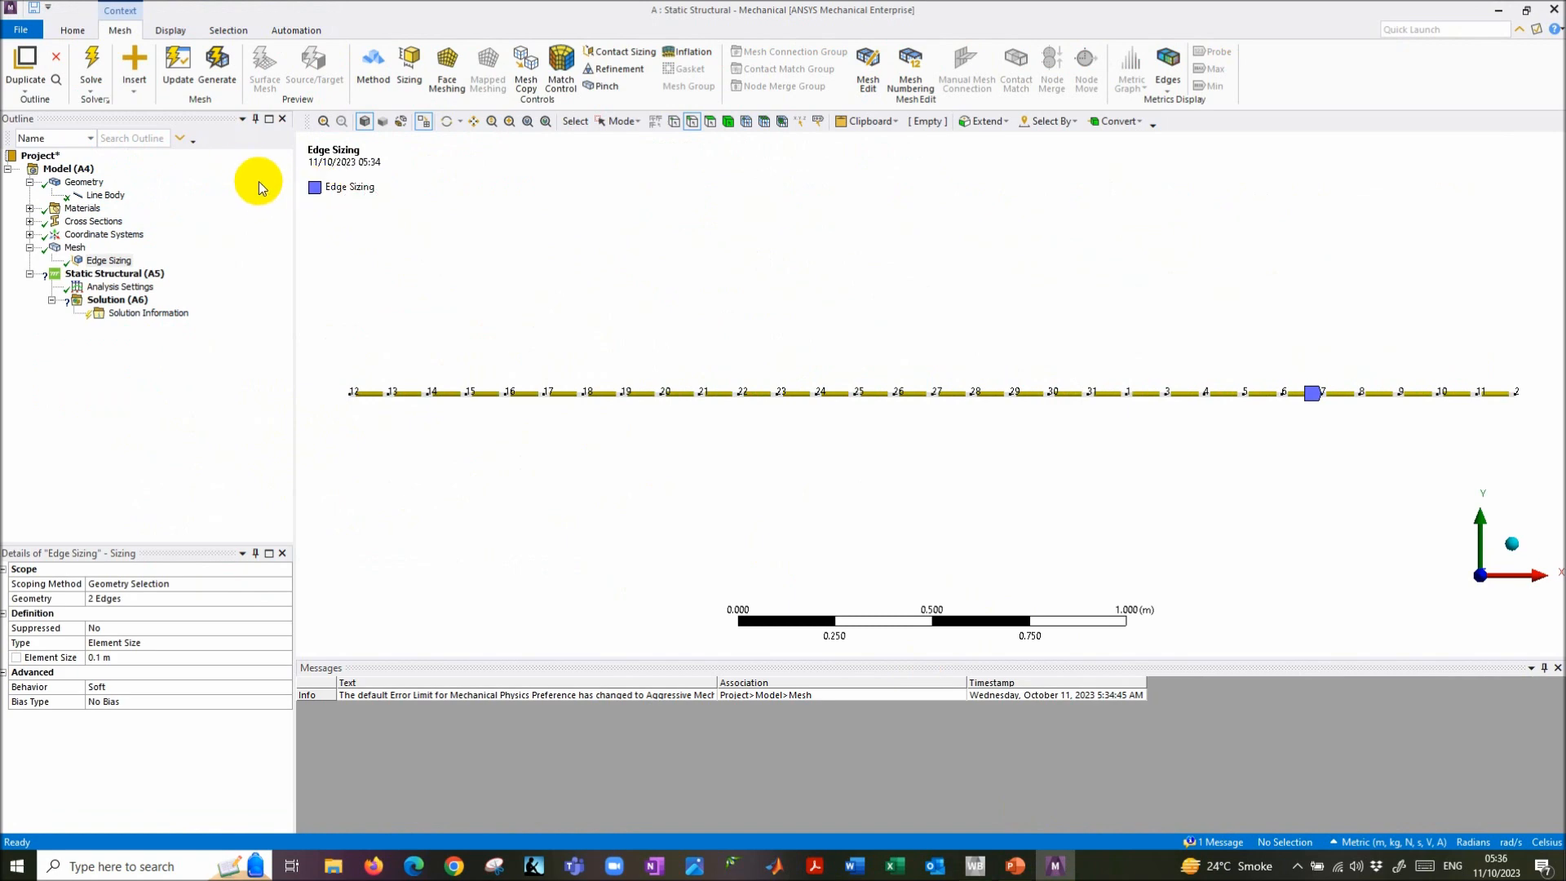
- Use Select Mesh by ID in Vertex box-select mode to create a named selection of node 1
{"action": "left_click", "coordinate": [75, 170]}
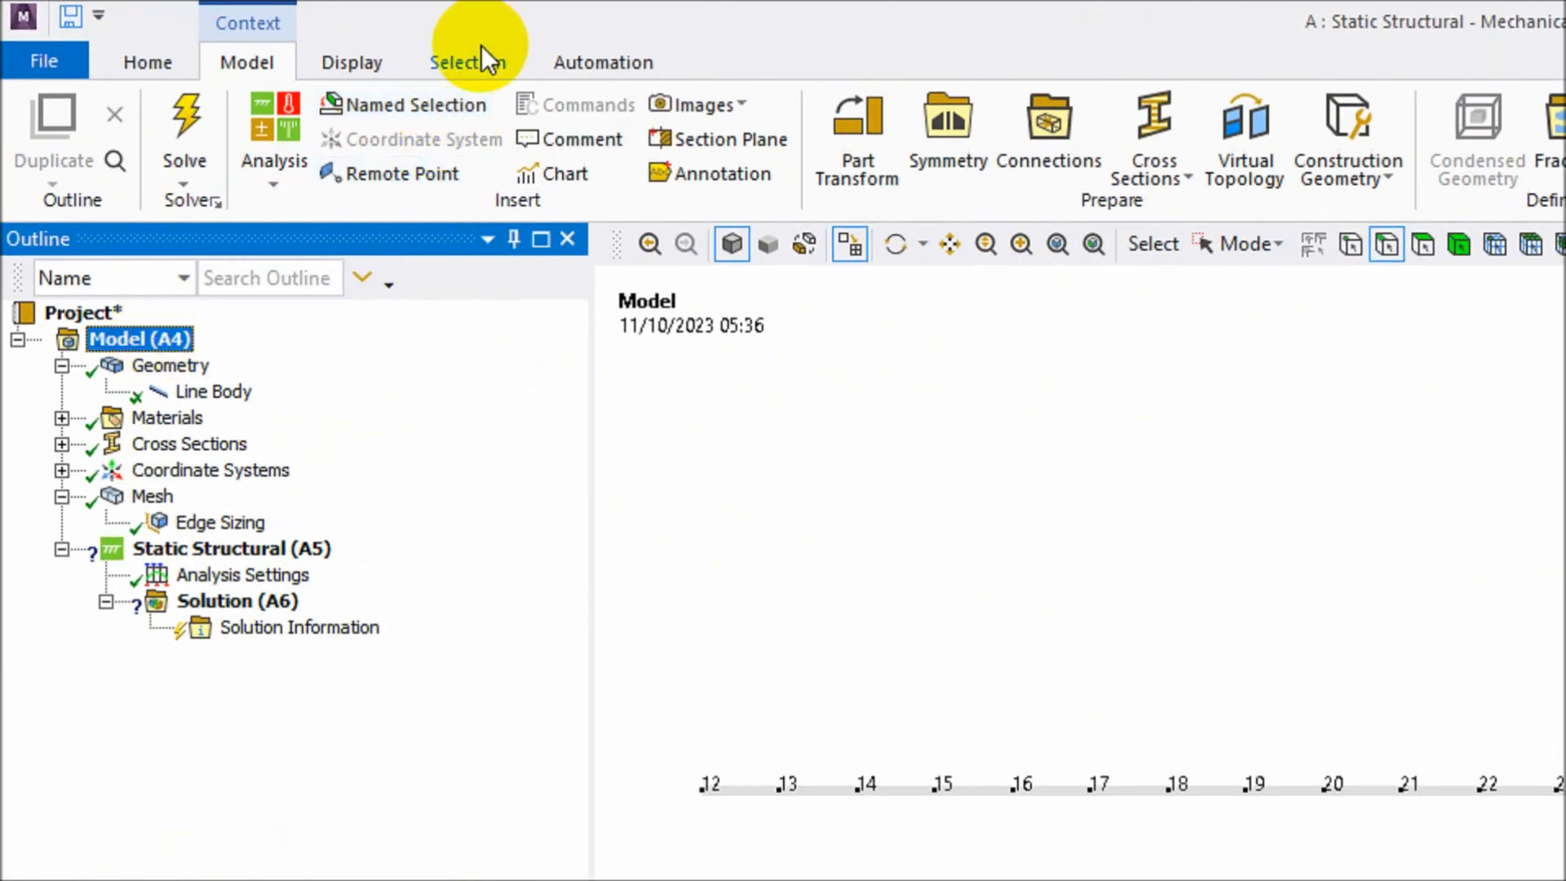
{"action": "left_click", "coordinate": [239, 31]}
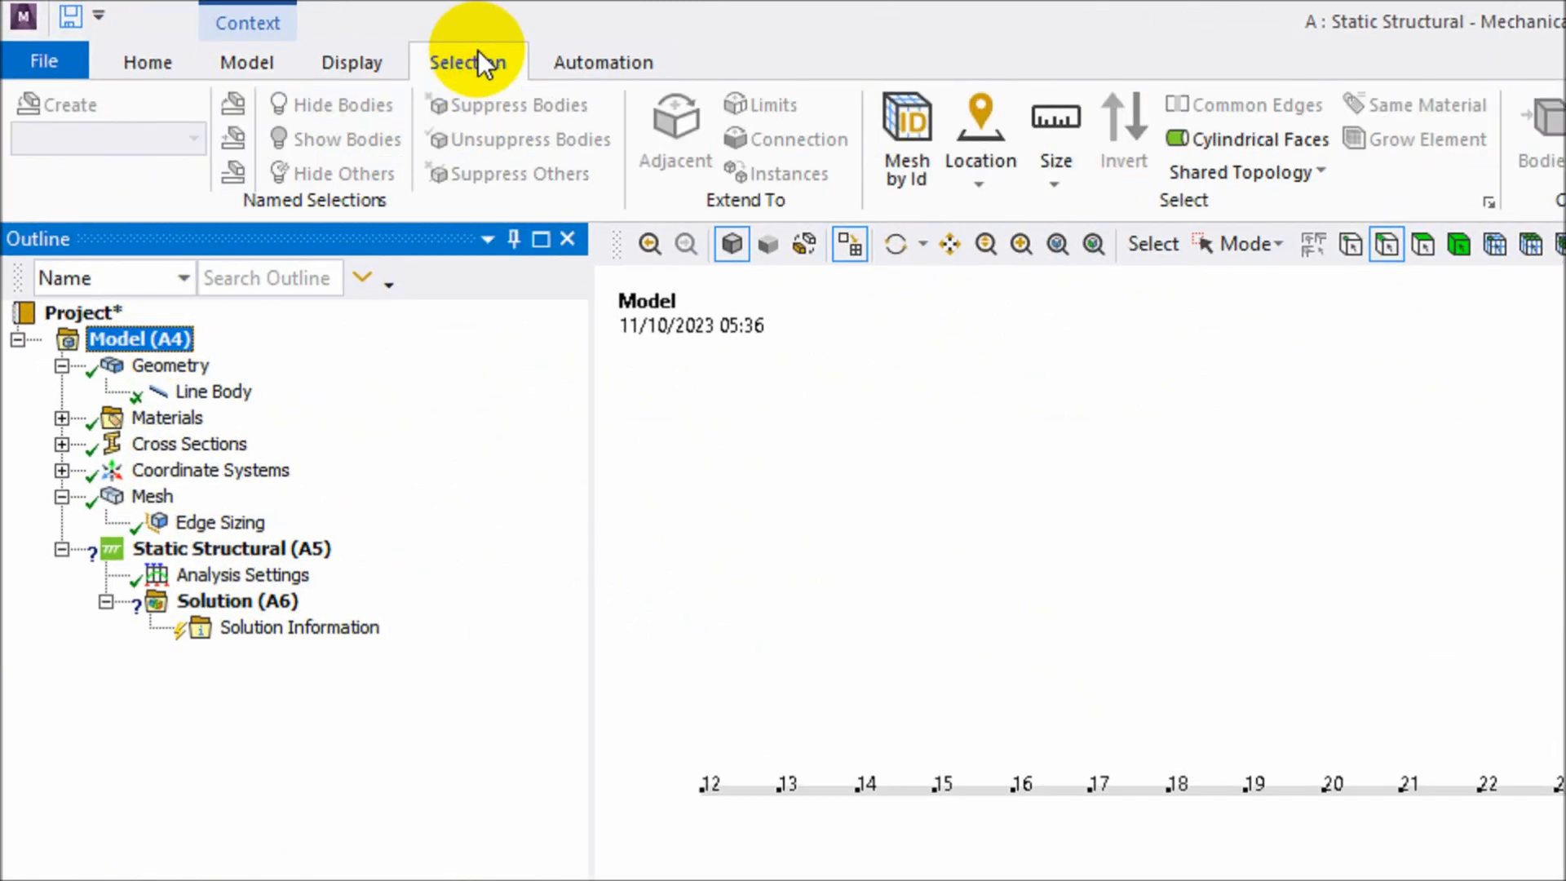
{"action": "left_click", "coordinate": [911, 144]}
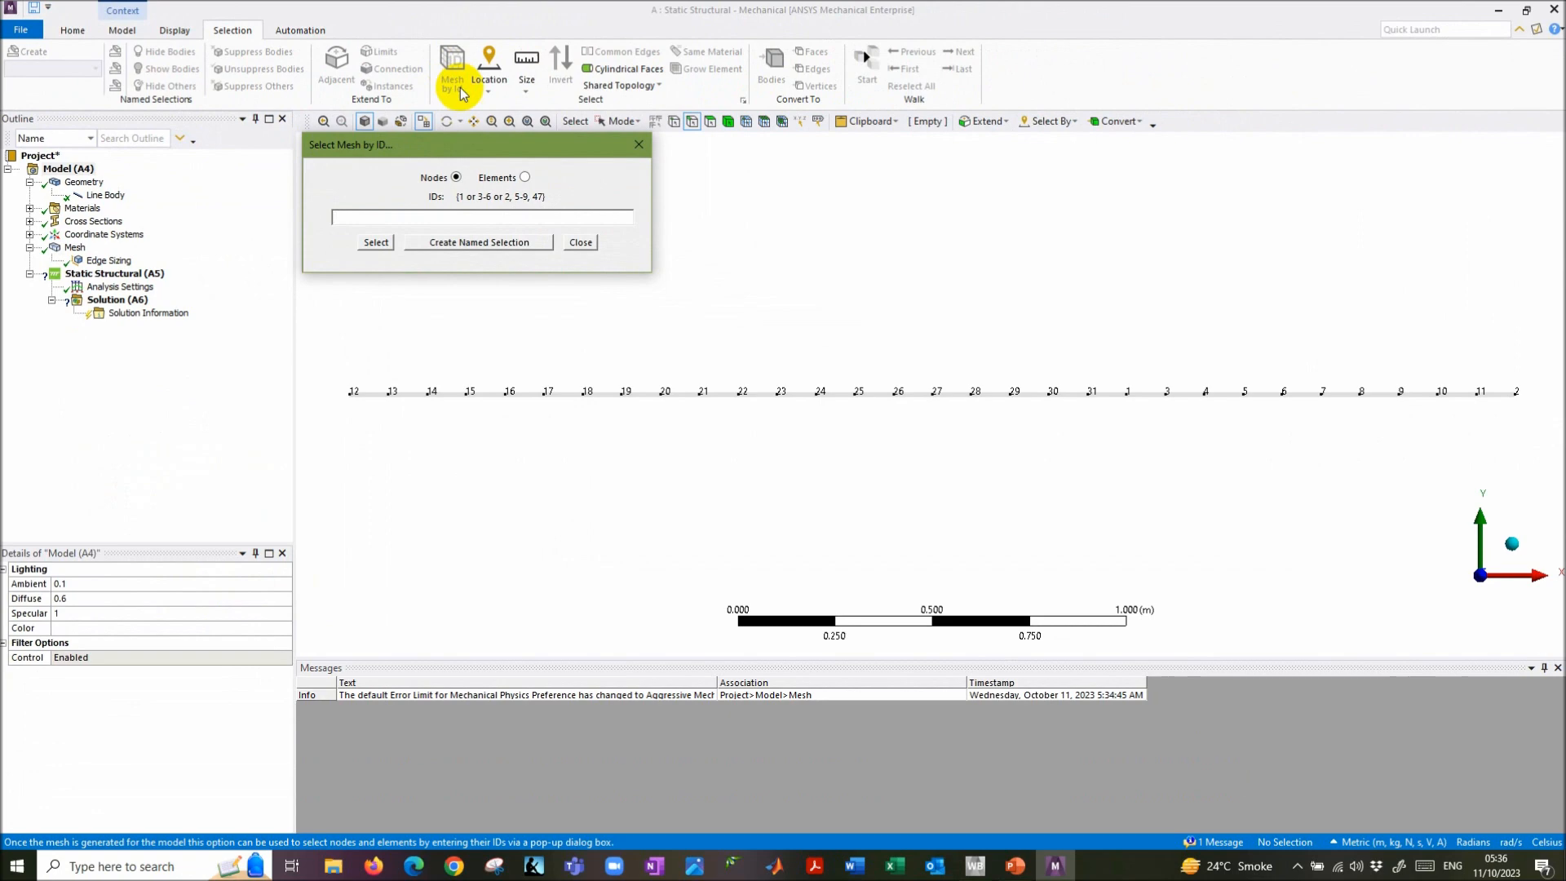
{"action": "left_click_drag", "start_coordinate": [668, 192], "coordinate": [690, 250]}
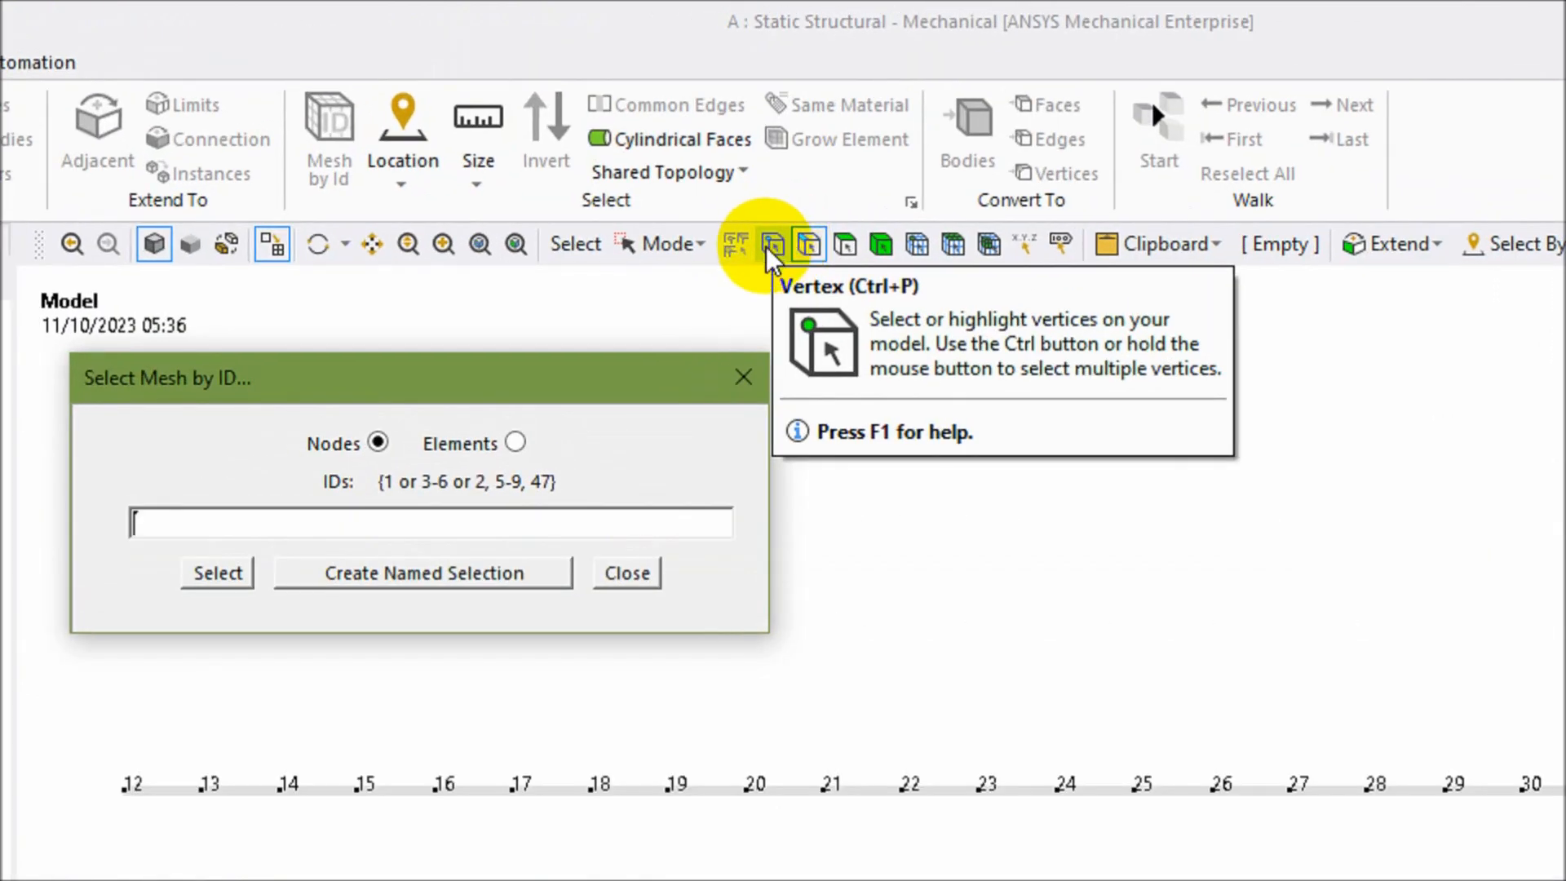
{"action": "left_click", "coordinate": [786, 243]}
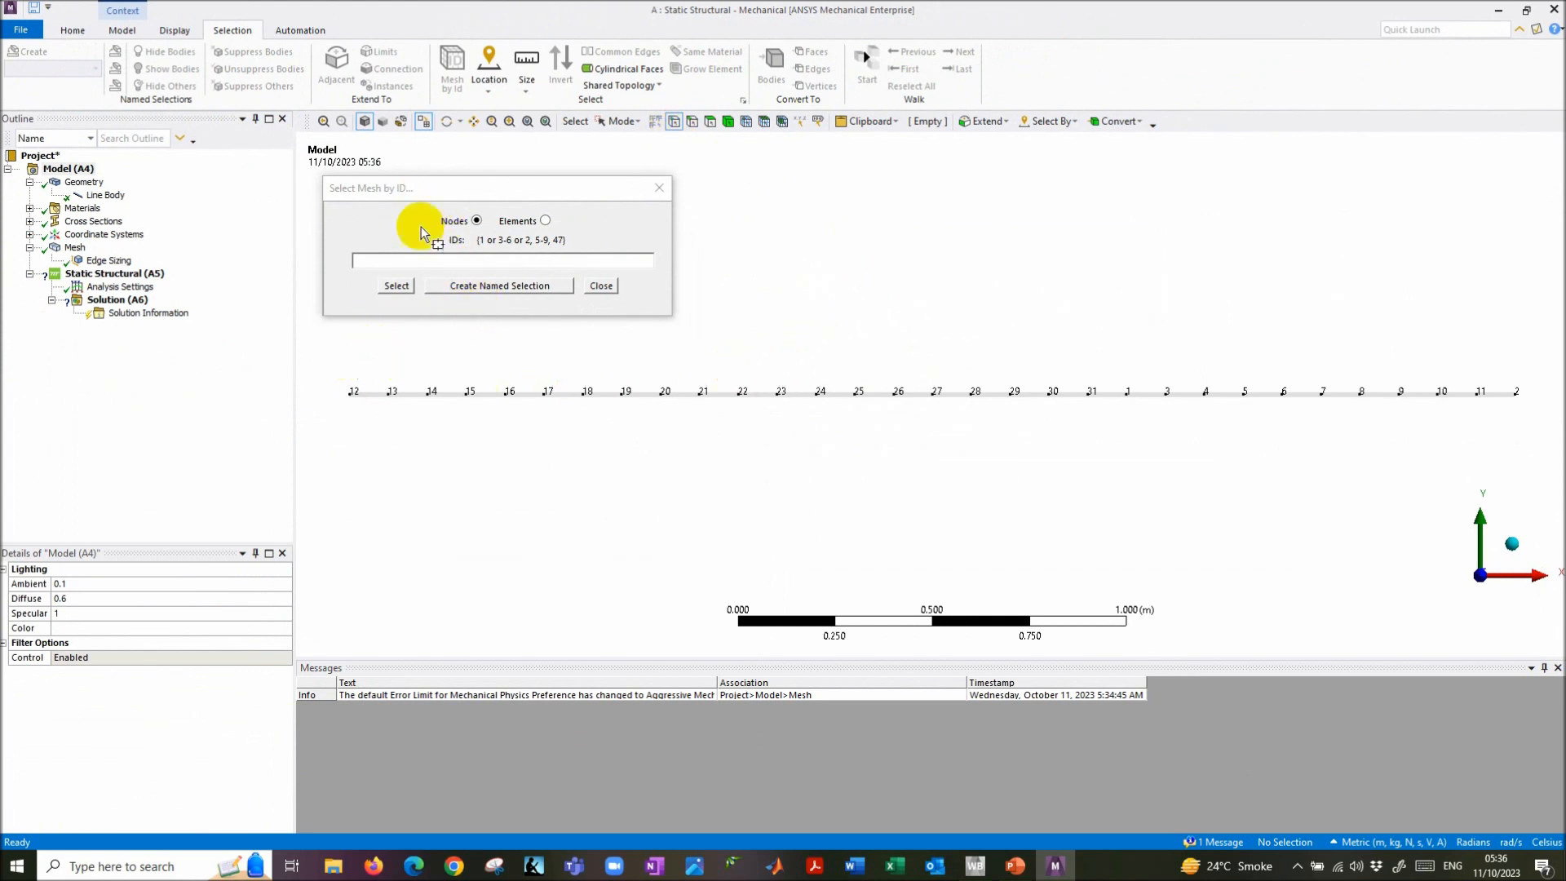
{"action": "left_click", "coordinate": [622, 120]}
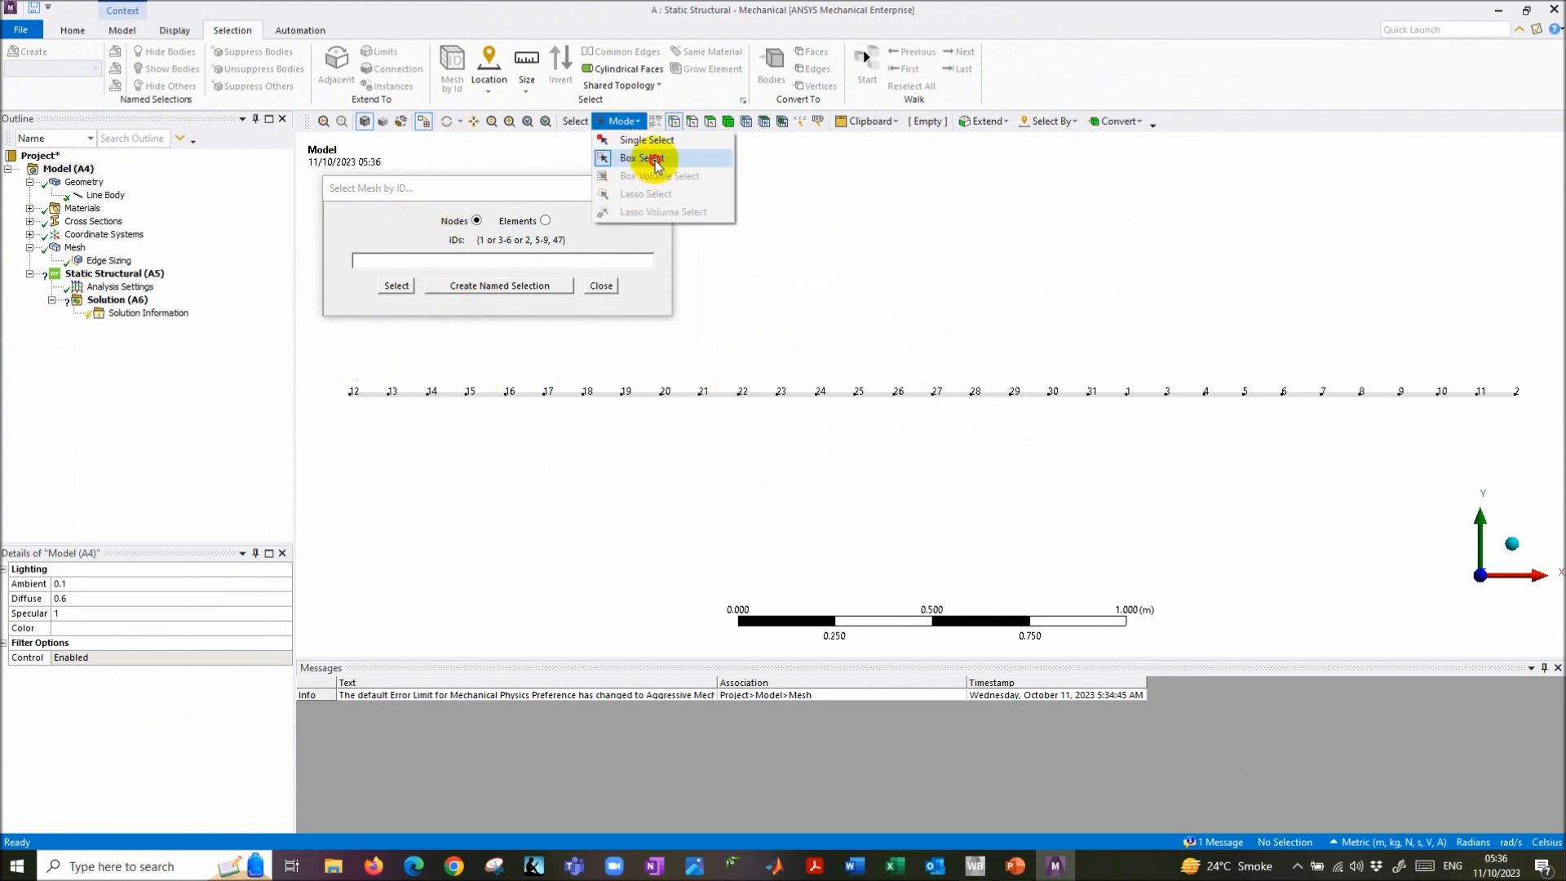
{"action": "left_click", "coordinate": [644, 159]}
{"action": "left_click_drag", "start_coordinate": [322, 356], "coordinate": [1528, 450]}
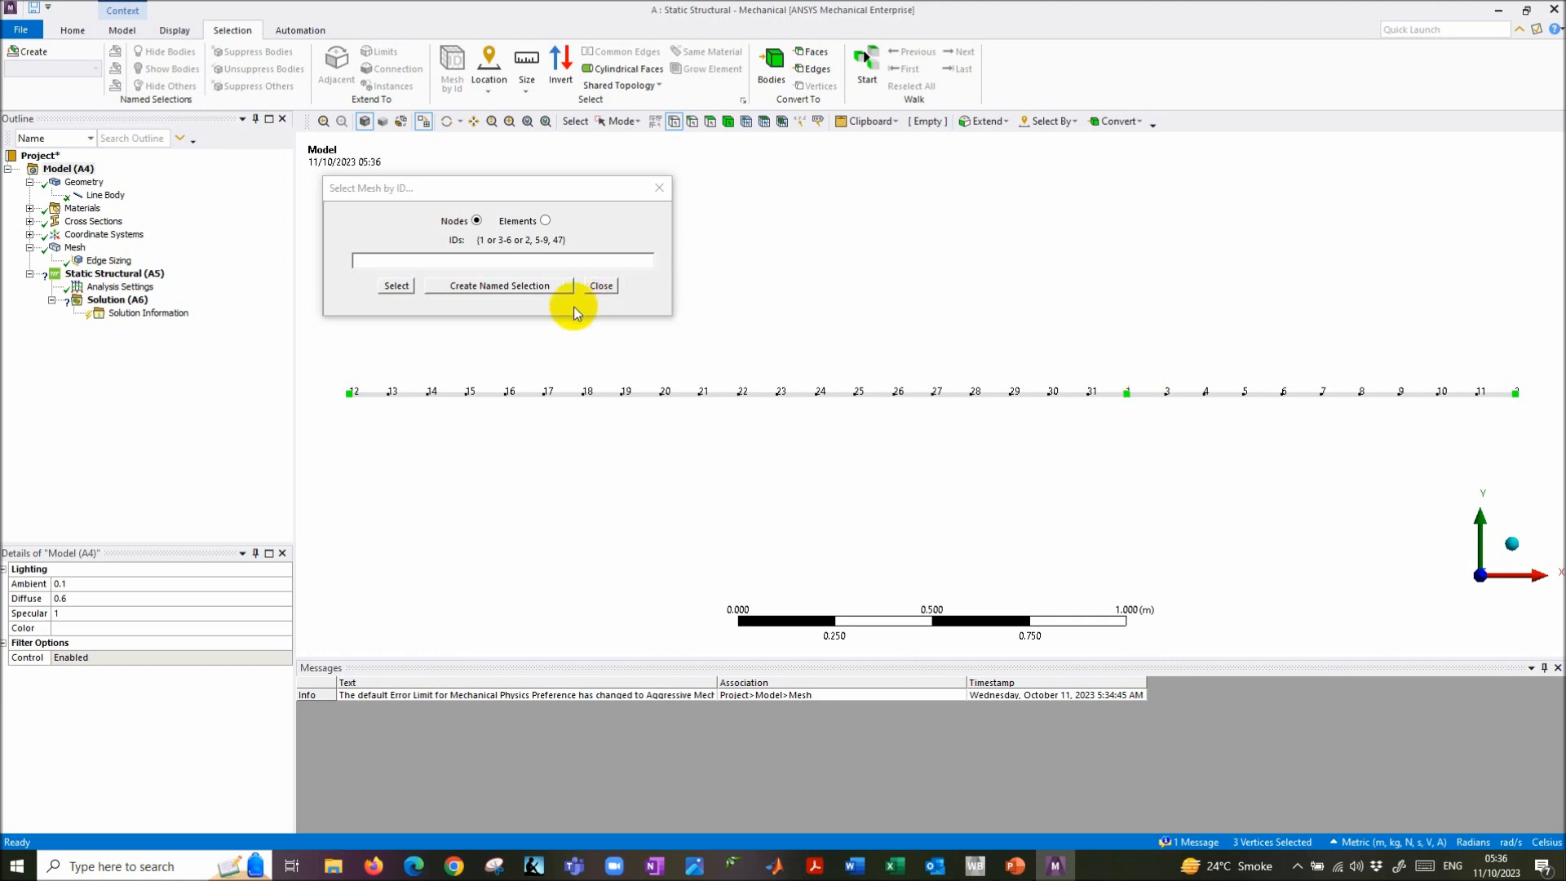
{"action": "left_click", "coordinate": [514, 260]}
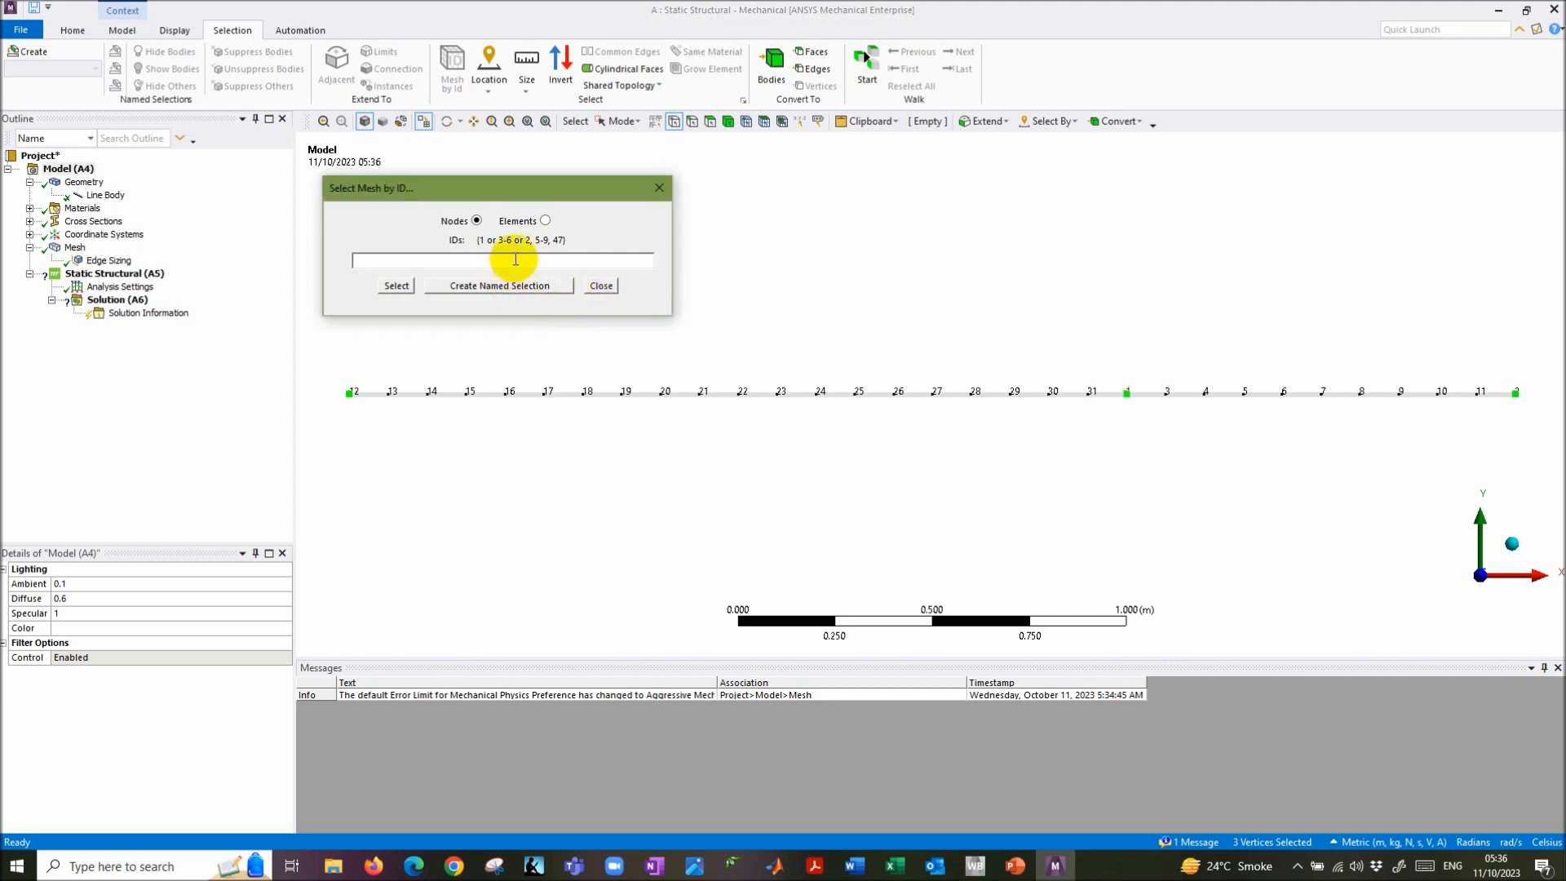
{"action": "left_click", "coordinate": [501, 287]}
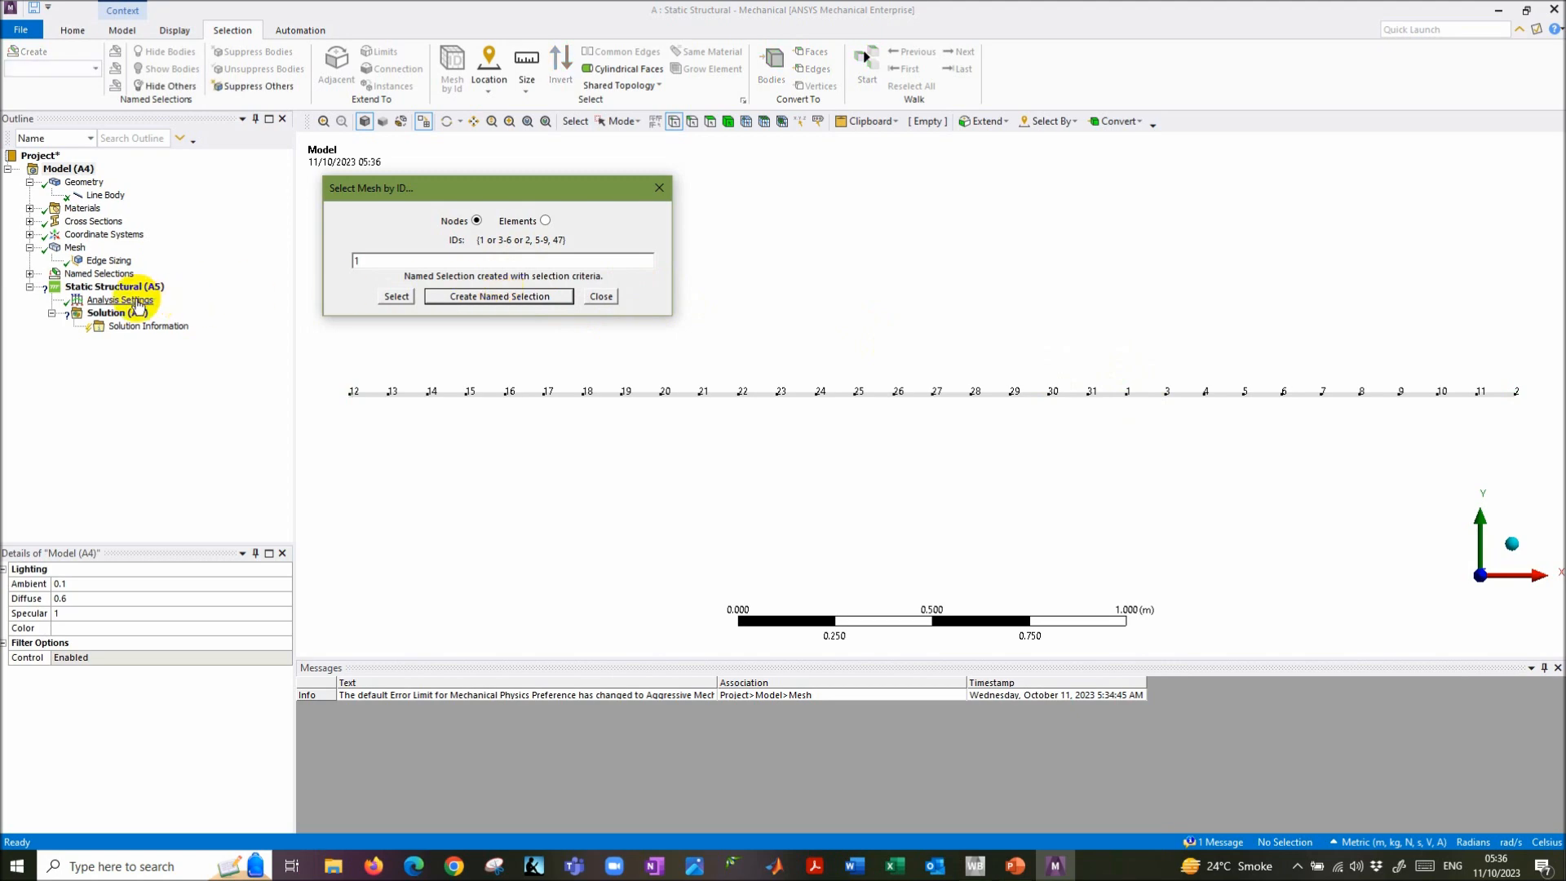
{"action": "left_click", "coordinate": [30, 275]}
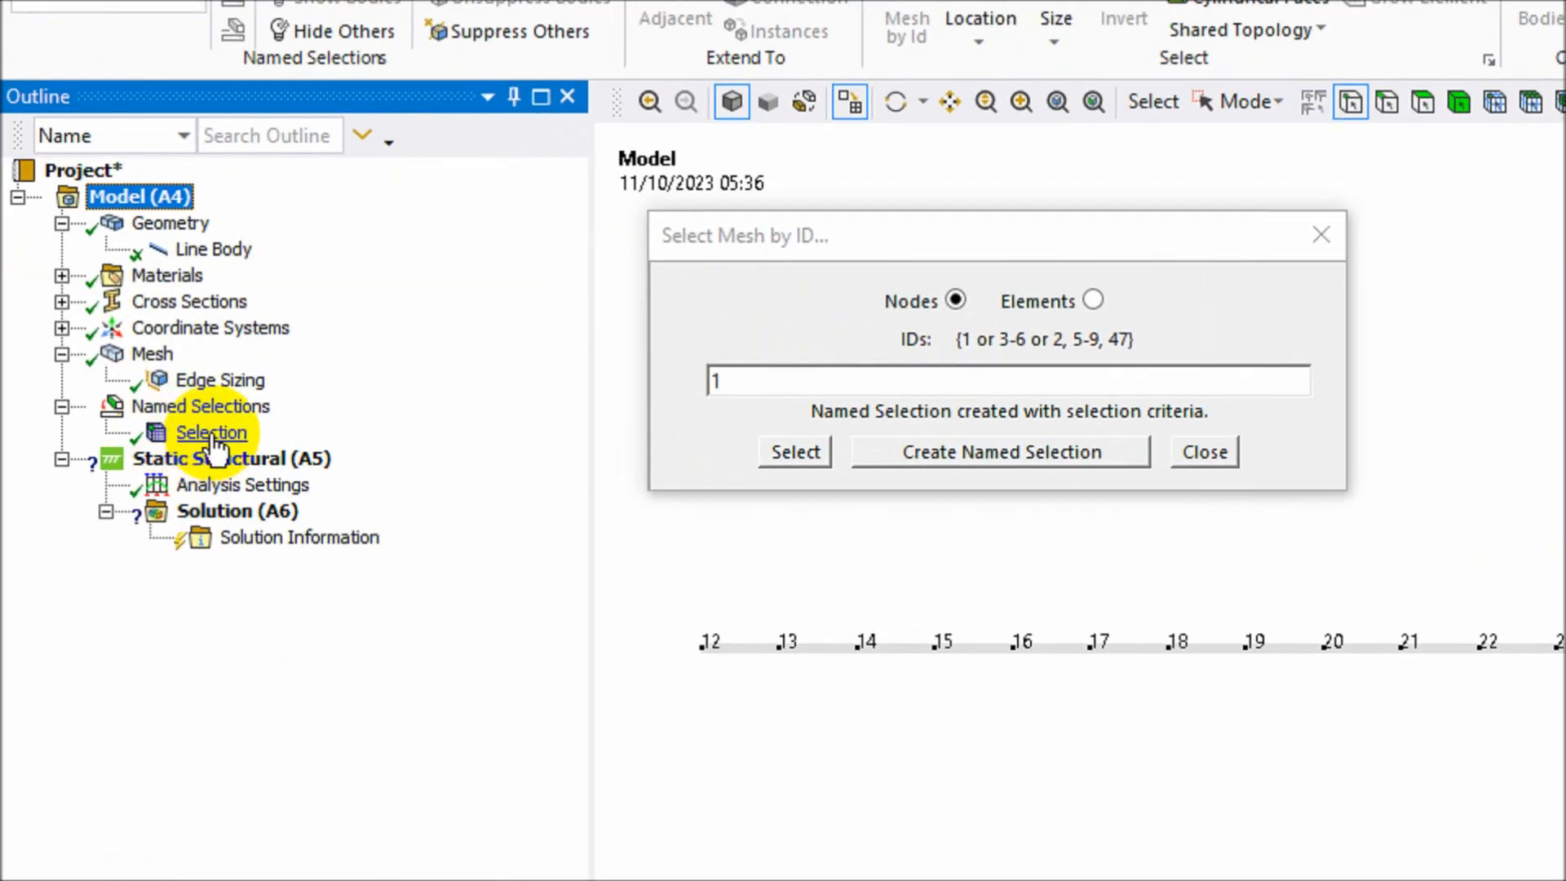
- Rename the named selection to 'Node 1' and close the Select Mesh by ID picker
{"action": "left_click", "coordinate": [171, 403]}
{"action": "right_click", "coordinate": [178, 407]}
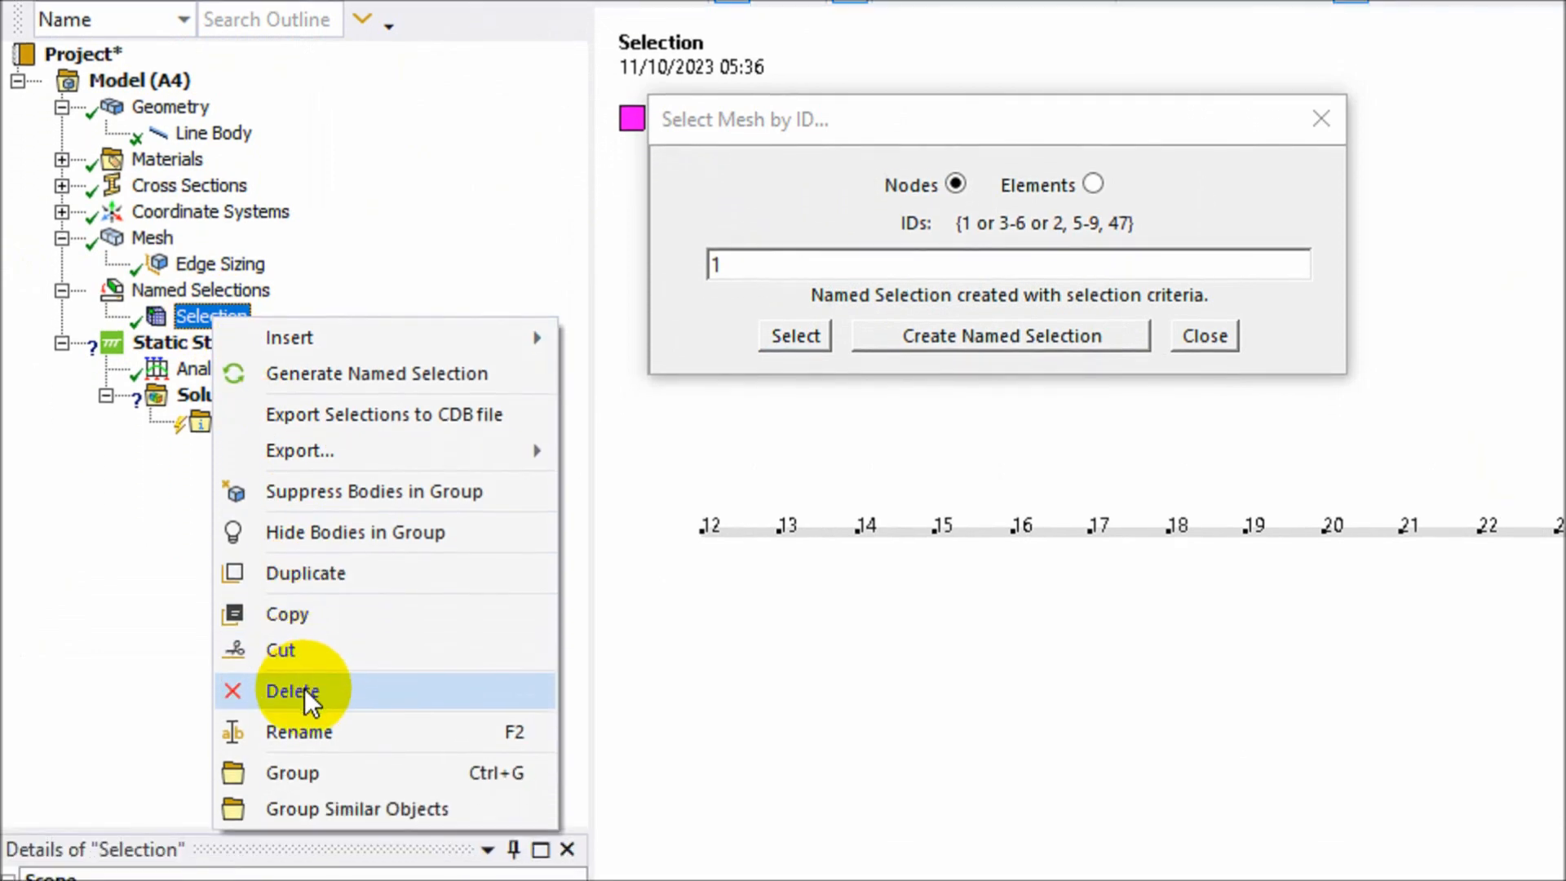
{"action": "left_click", "coordinate": [310, 845]}
{"action": "type", "text": "Node 1"}
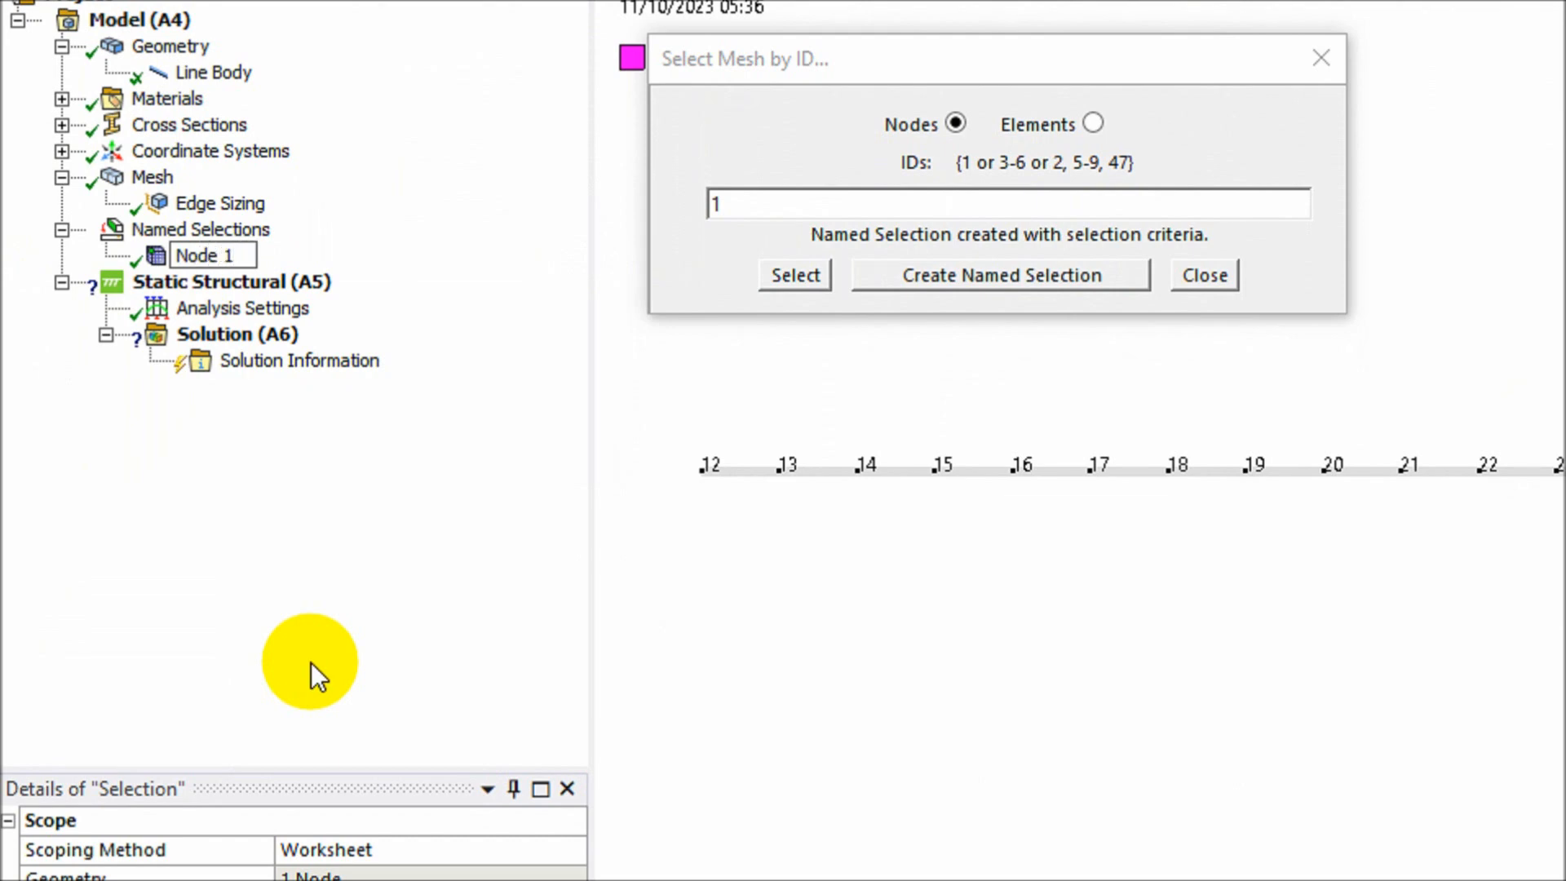
{"action": "left_click", "coordinate": [307, 575]}
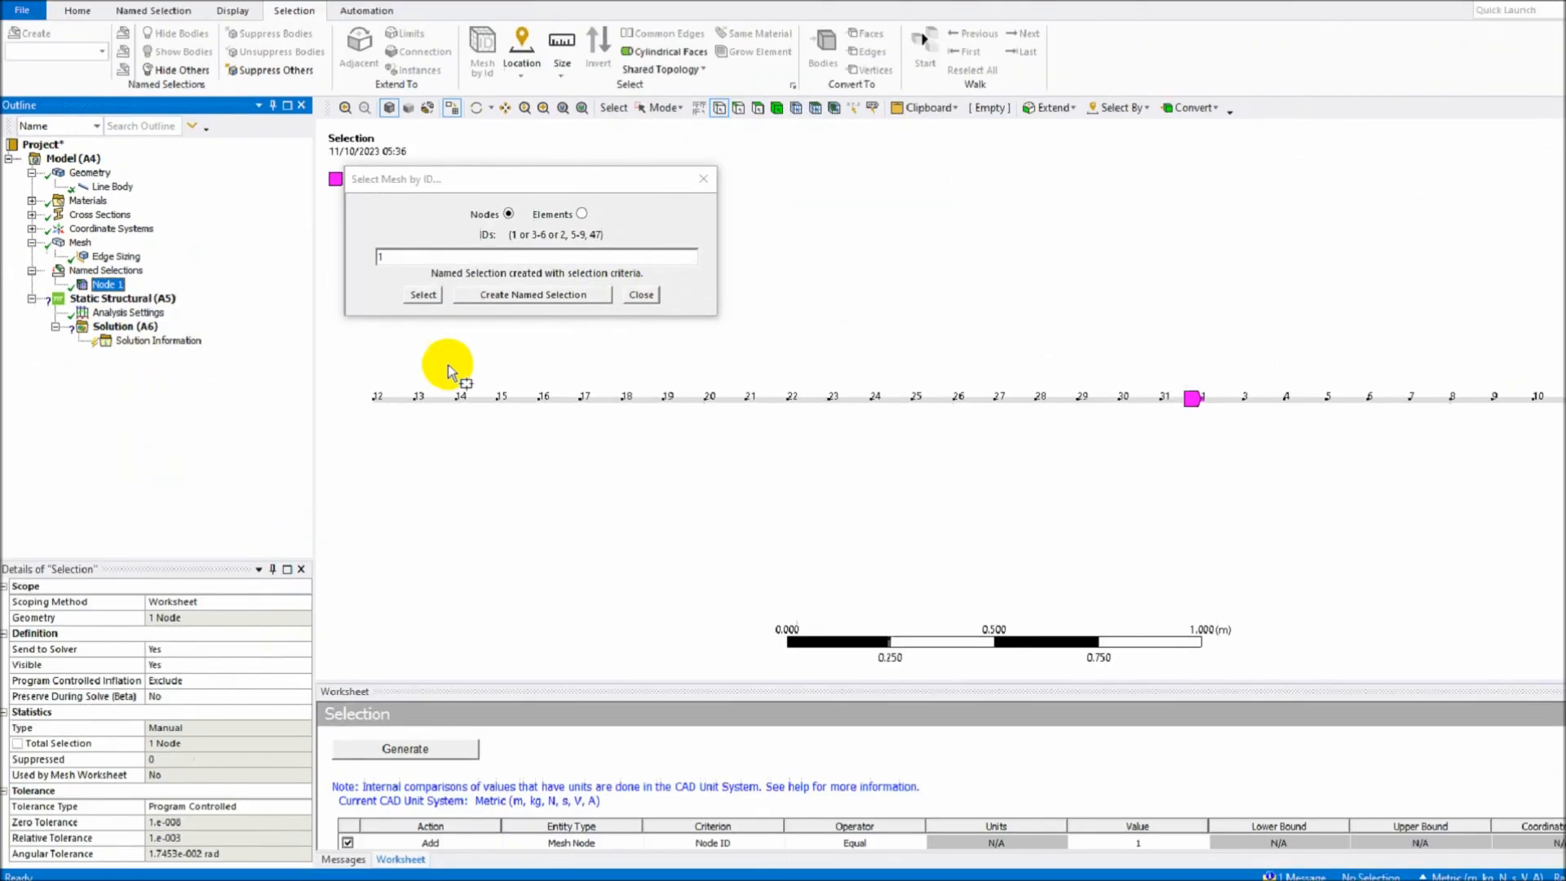
{"action": "left_click", "coordinate": [641, 295]}
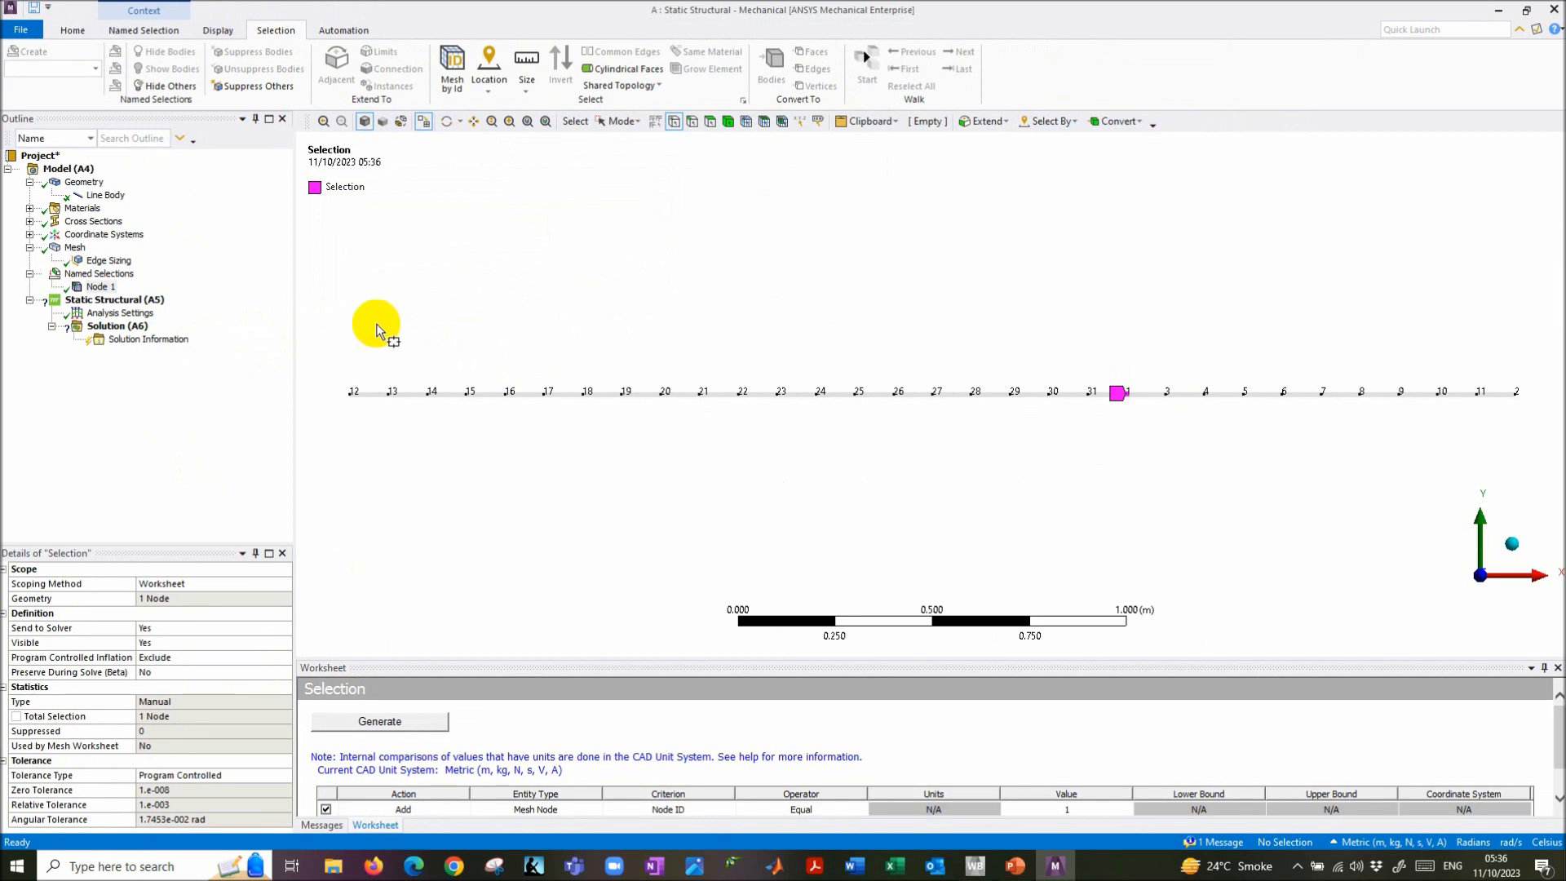
{"action": "left_click", "coordinate": [101, 287]}
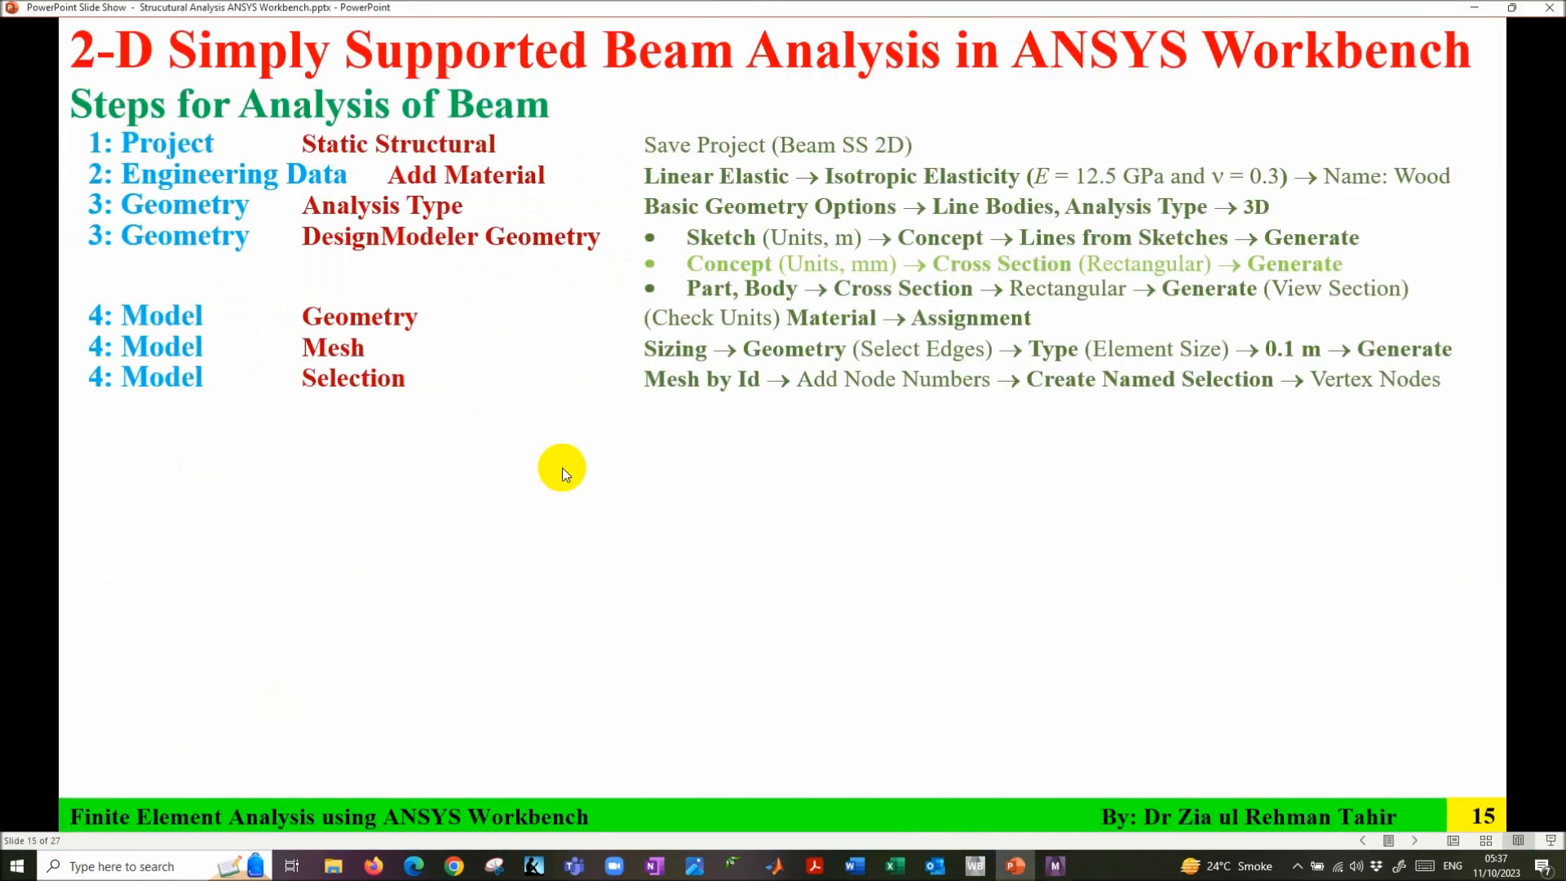
{"action": "left_click", "coordinate": [563, 469]}
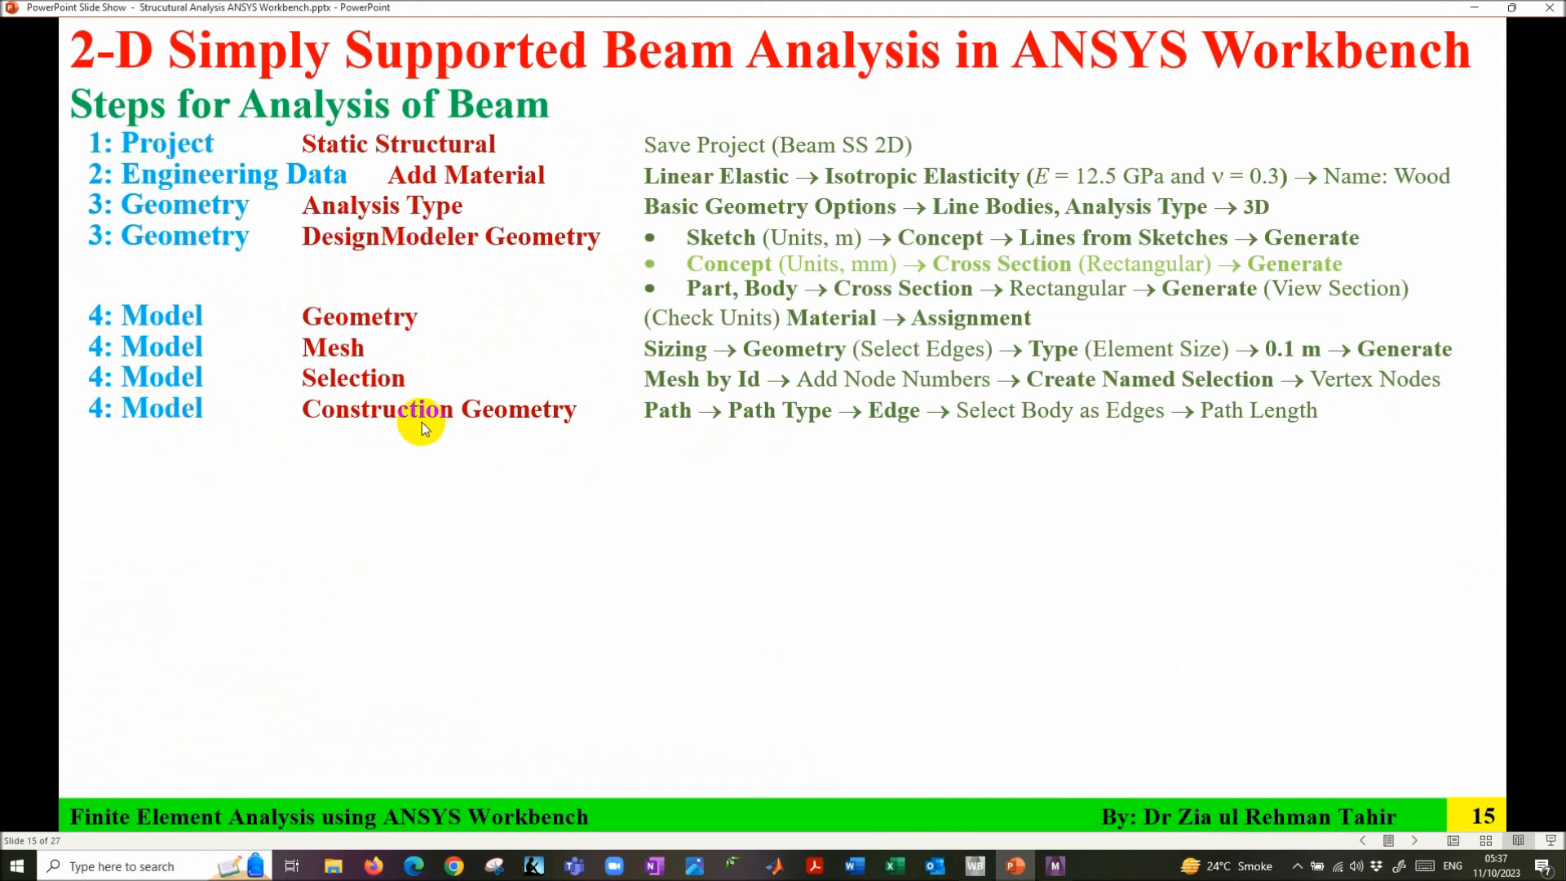
- Show the Construction Geometry row on the steps slide, then return to Mechanical
{"action": "scroll", "coordinate": [360, 422], "scroll_direction": "up", "scroll_amount": 1}
{"action": "left_click", "coordinate": [359, 422]}
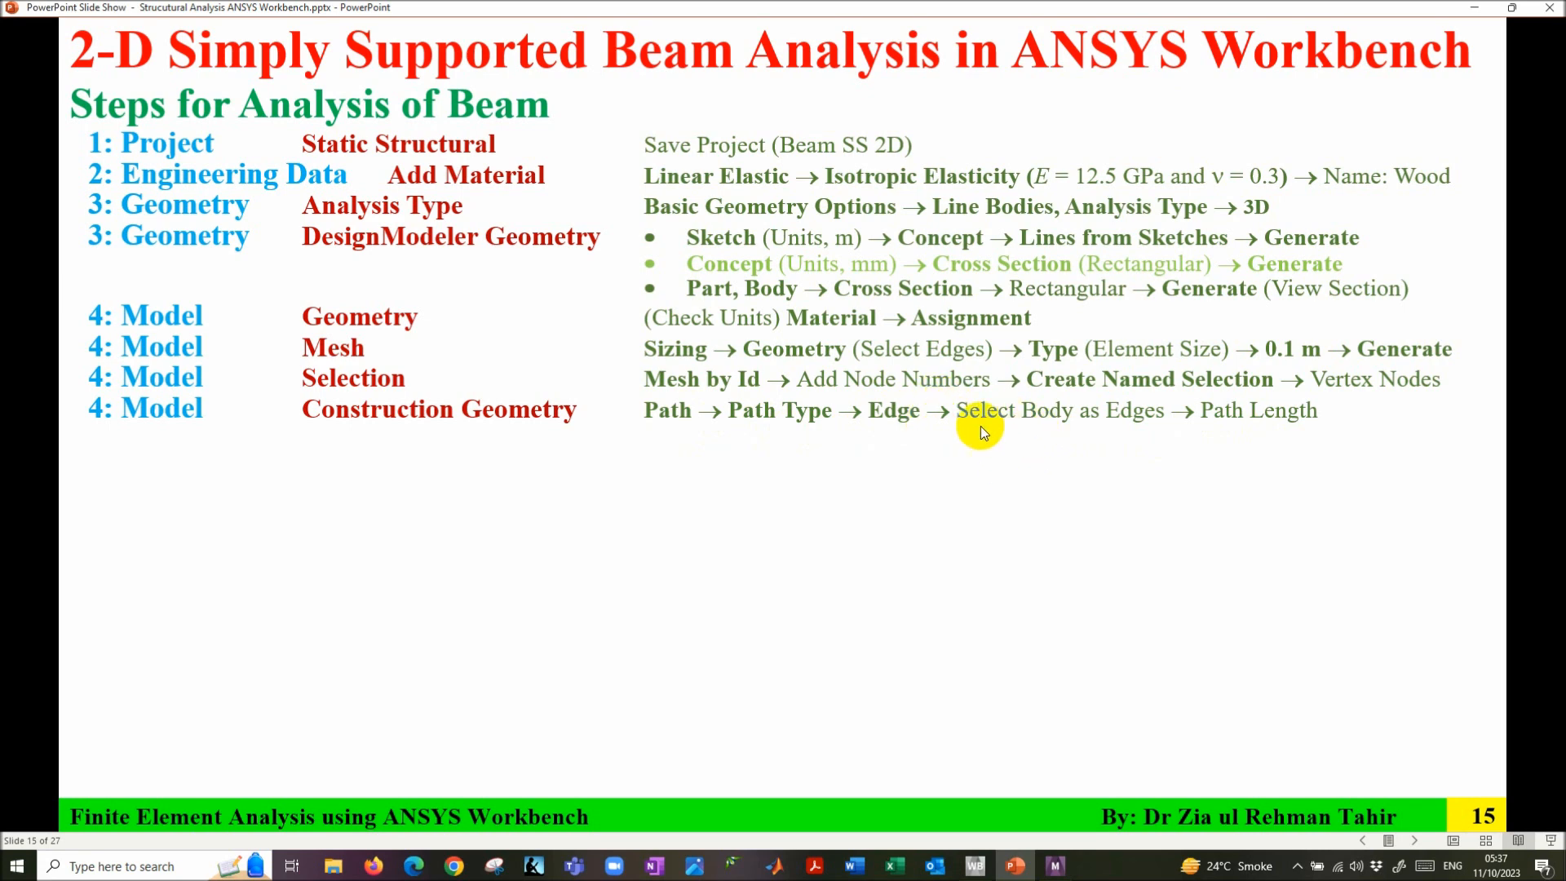
{"action": "left_click", "coordinate": [1056, 866]}
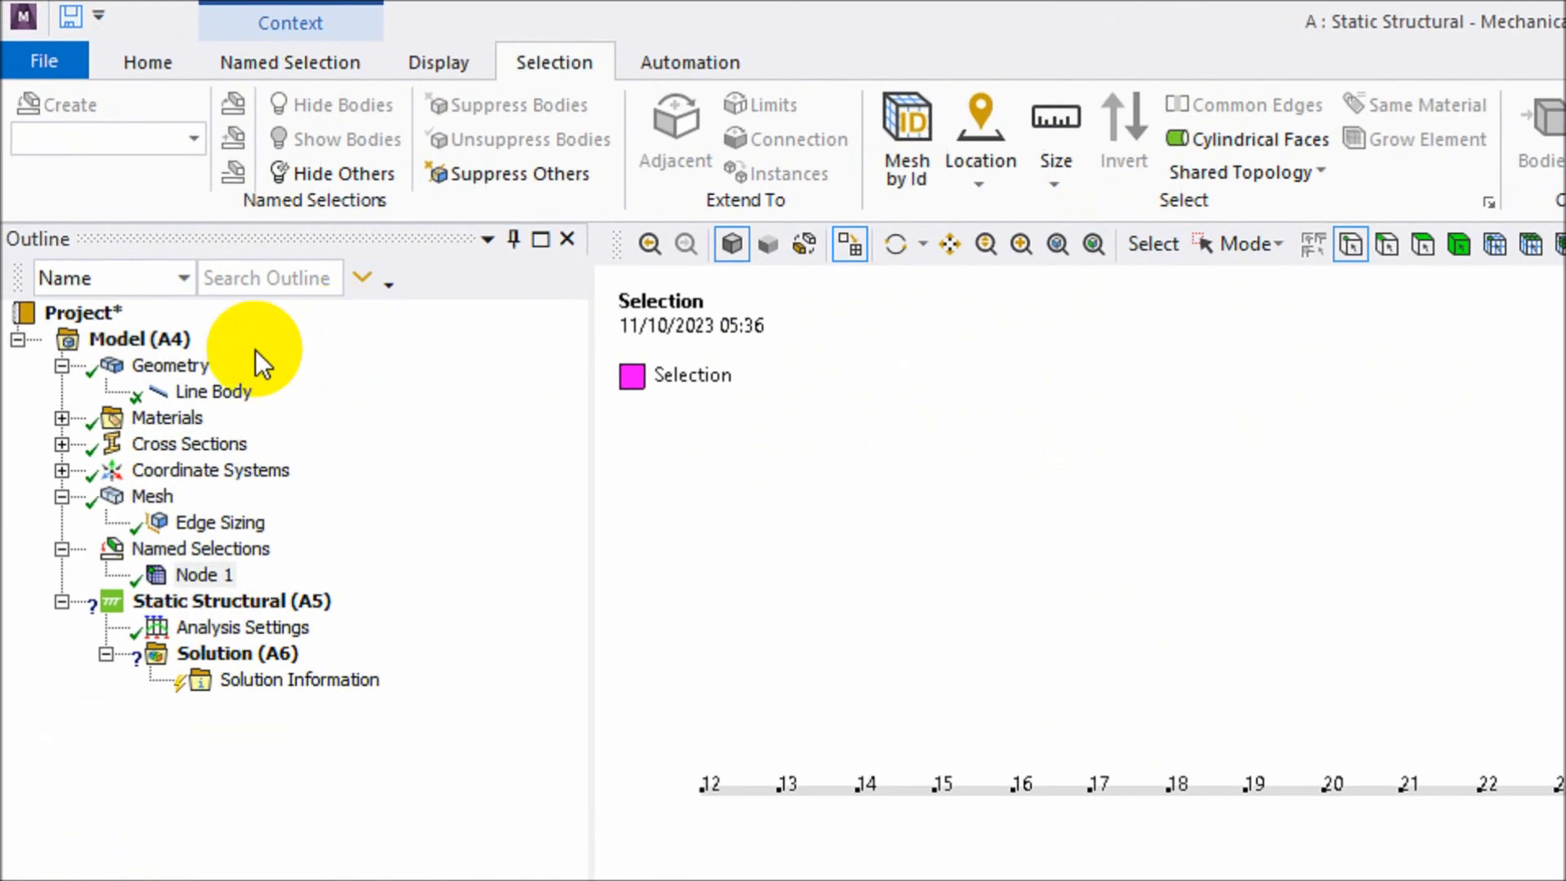
- Insert a Construction Geometry Path and set its Path Type to Edge
{"action": "left_click", "coordinate": [71, 170]}
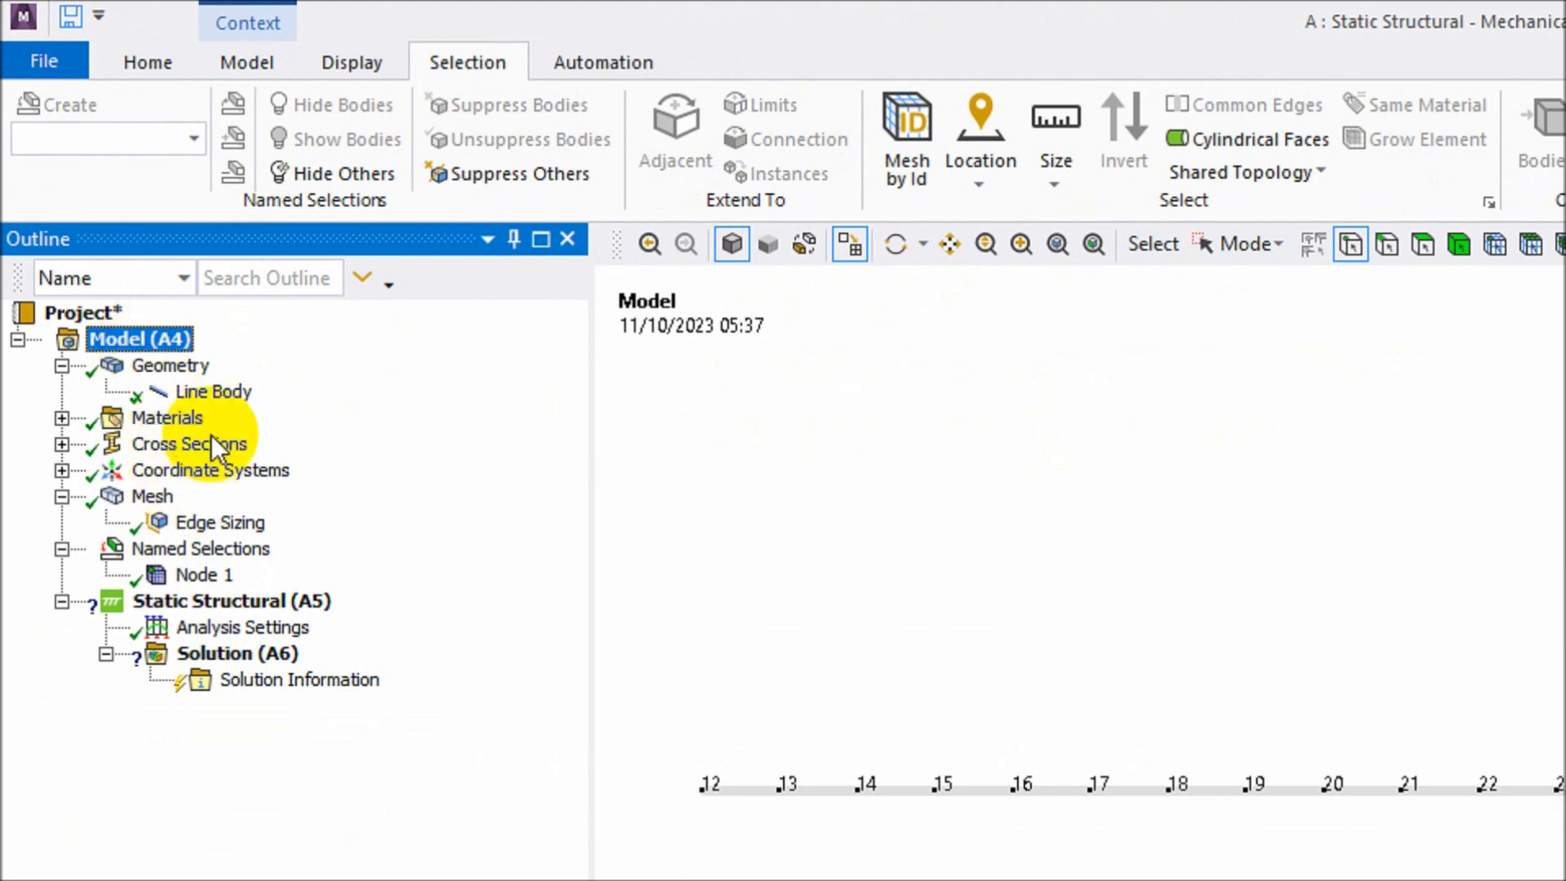
{"action": "left_click", "coordinate": [260, 63]}
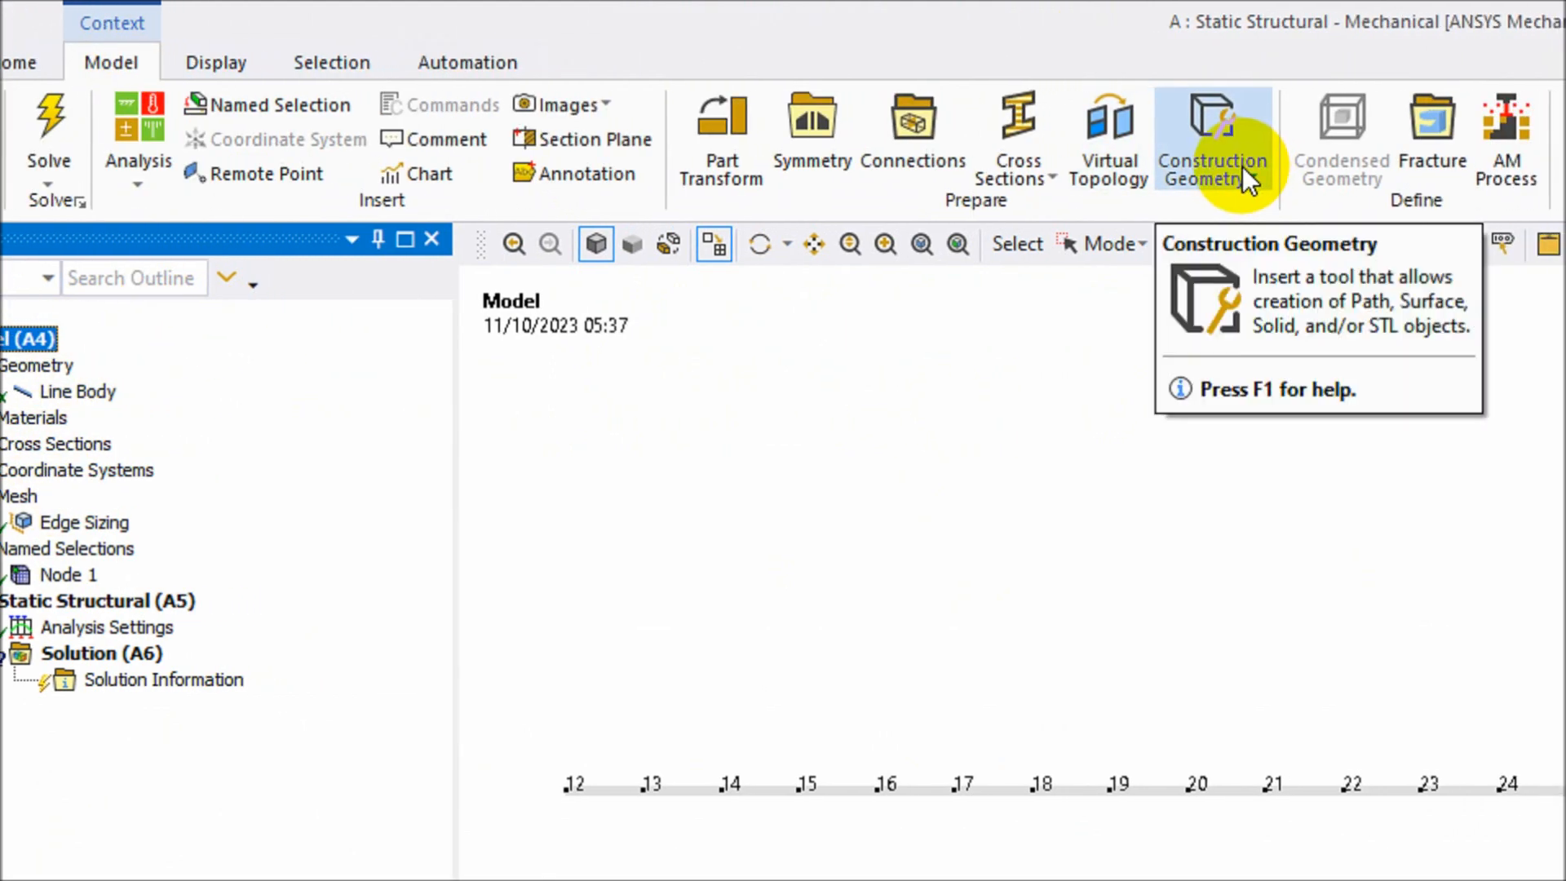
{"action": "left_click", "coordinate": [1241, 176]}
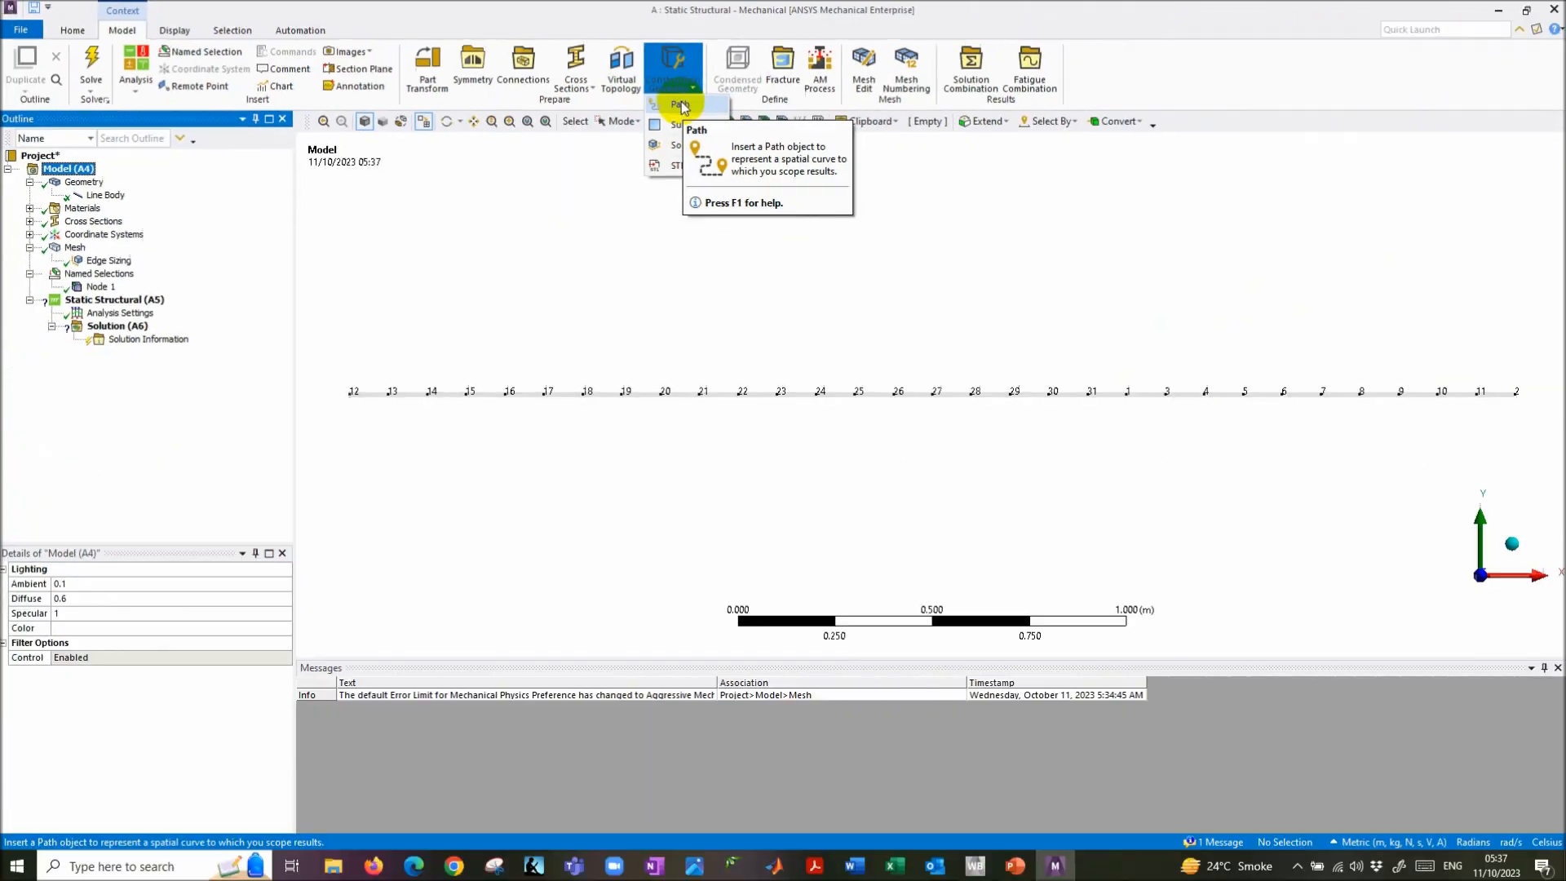
{"action": "left_click", "coordinate": [1228, 208]}
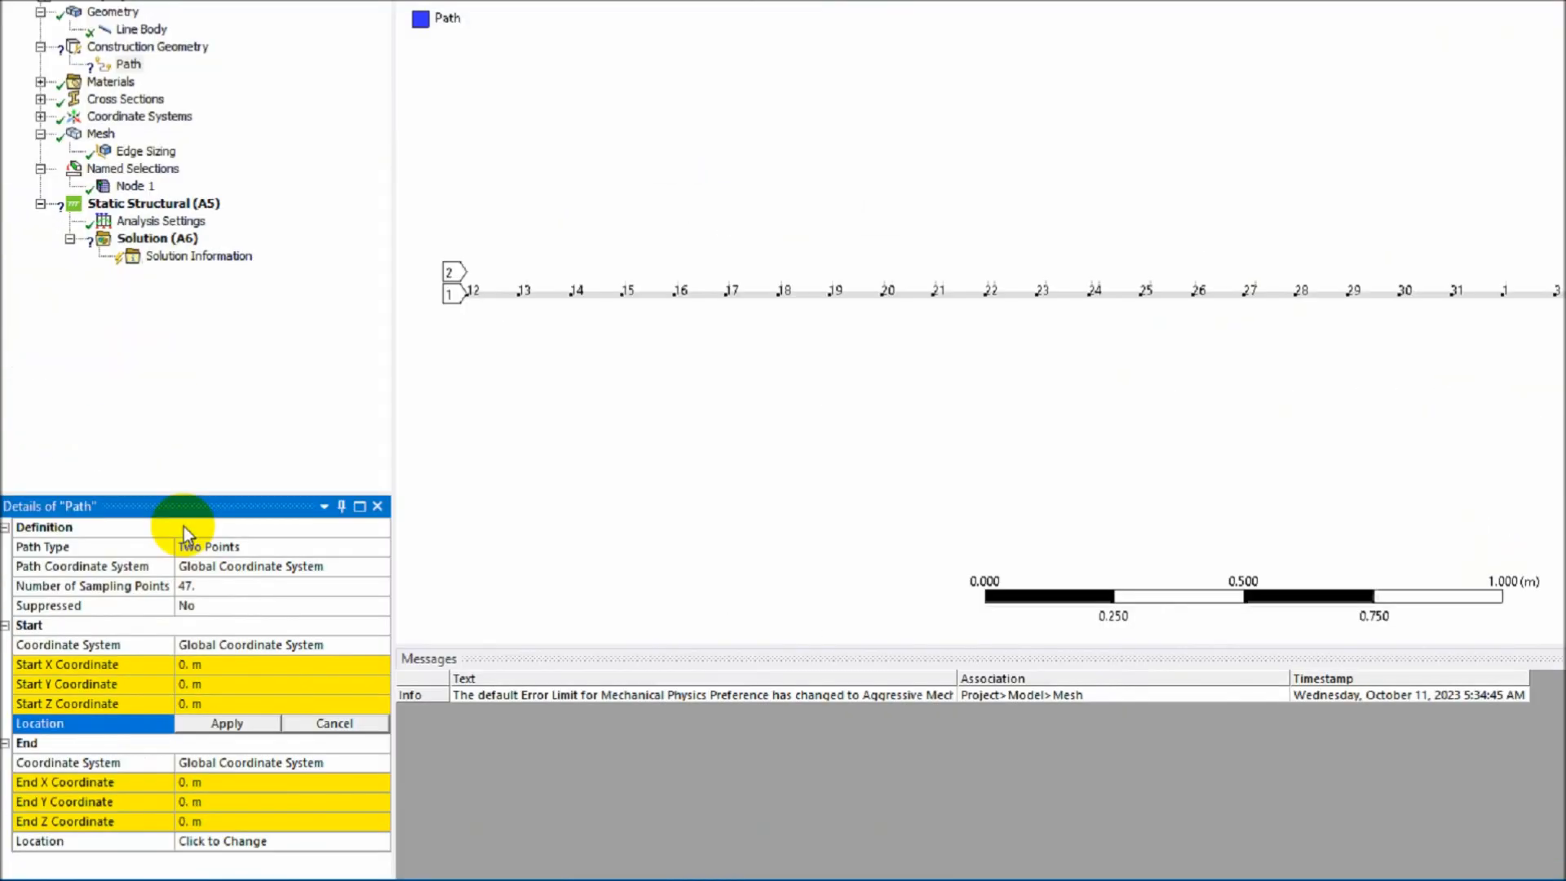
{"action": "left_click", "coordinate": [383, 409]}
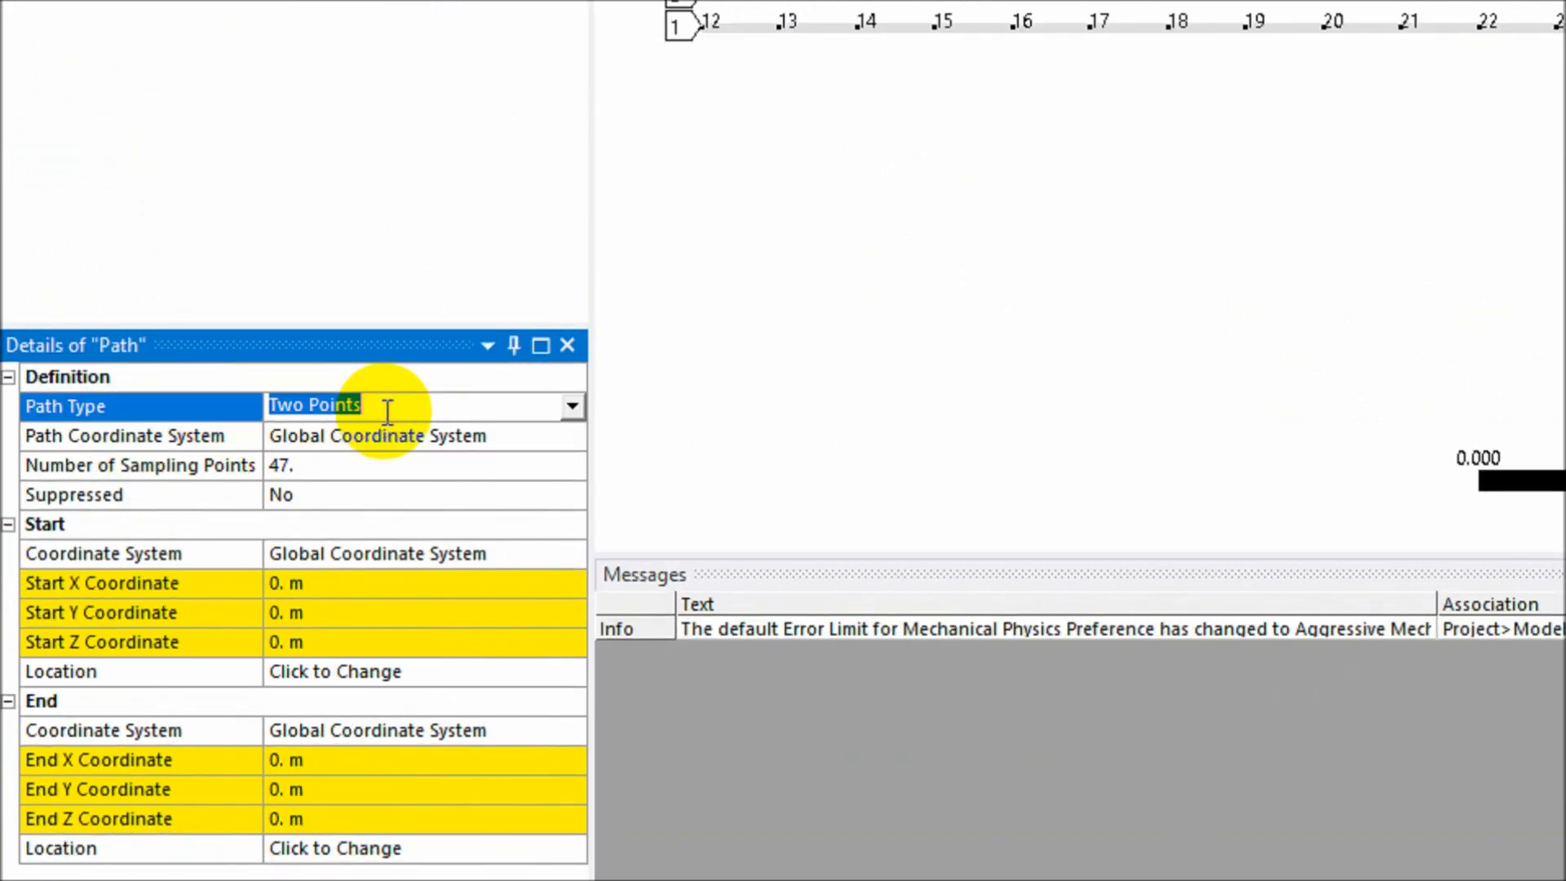
{"action": "left_click", "coordinate": [573, 406]}
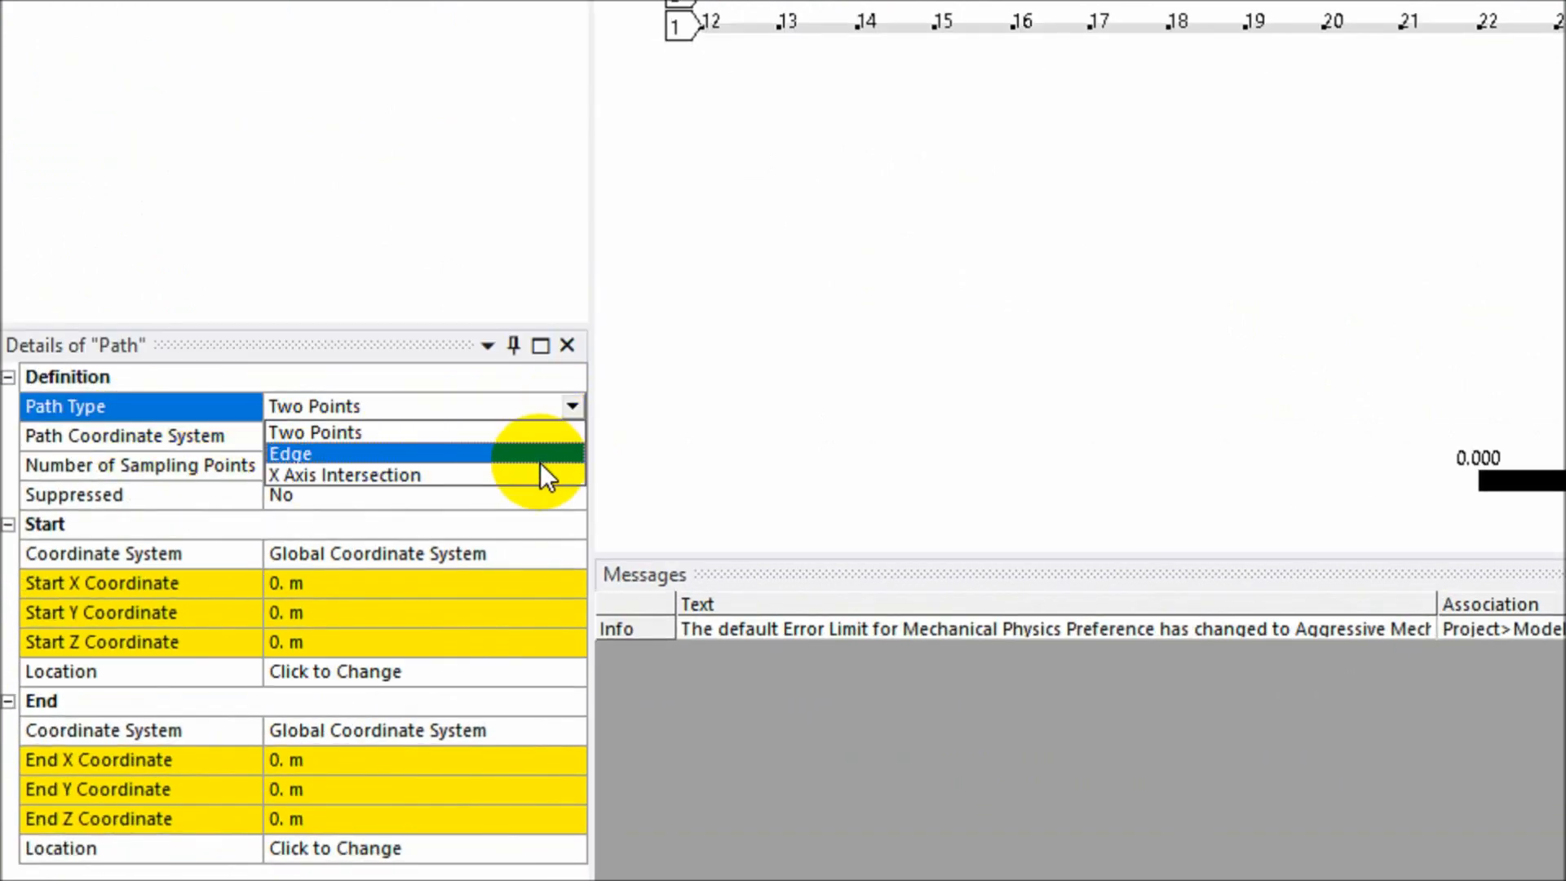
{"action": "left_click", "coordinate": [540, 453]}
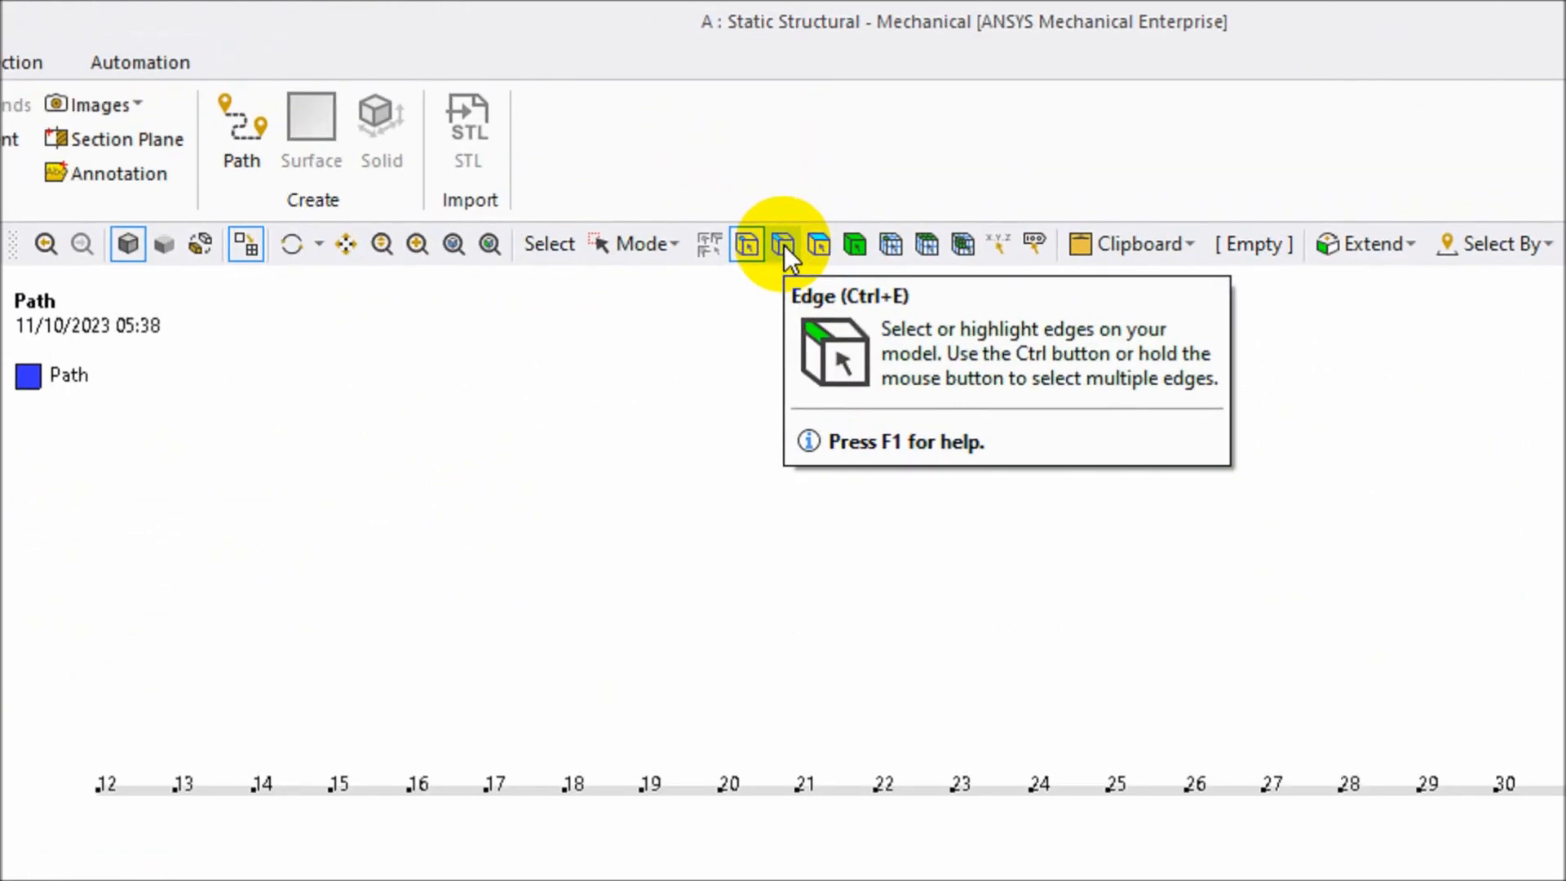
- Box-select both beam edges and apply them as the path's geometry
{"action": "left_click", "coordinate": [785, 245]}
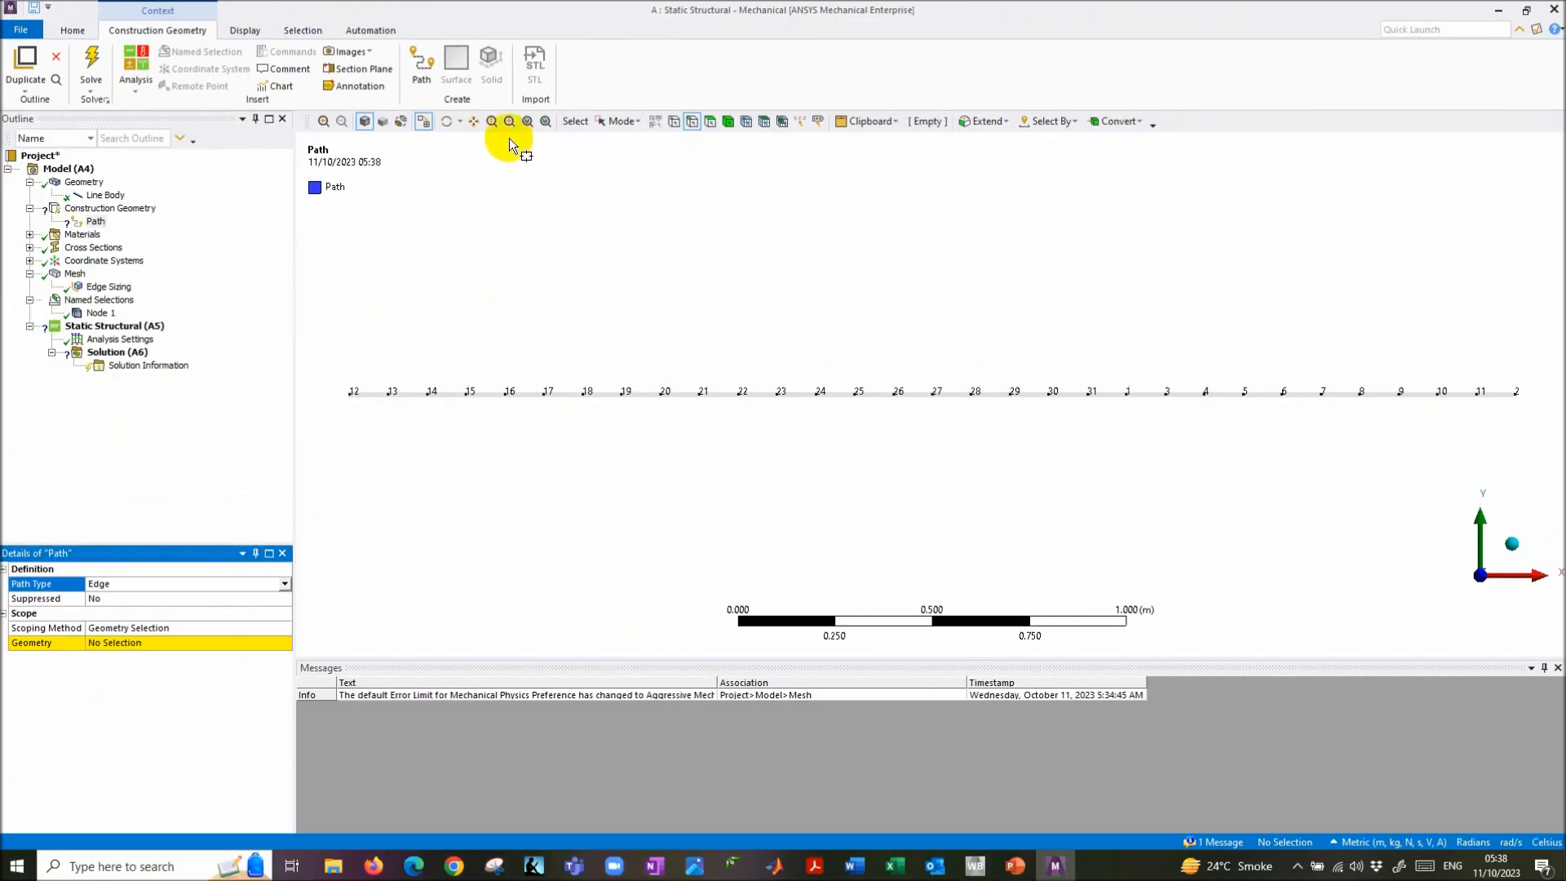
{"action": "left_click", "coordinate": [621, 121]}
{"action": "left_click", "coordinate": [638, 159]}
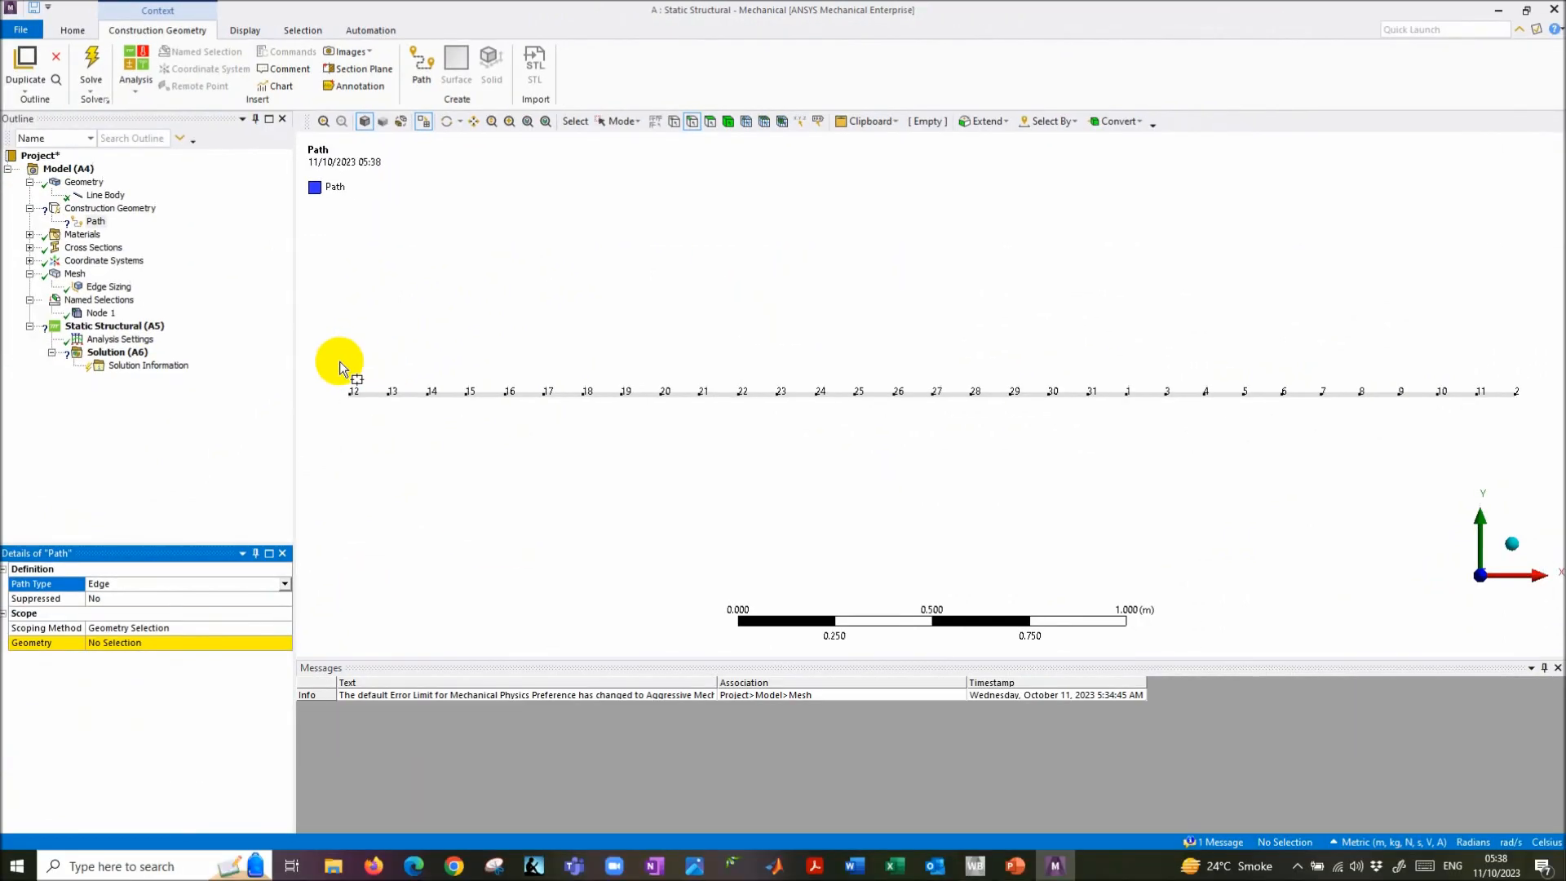
{"action": "left_click_drag", "start_coordinate": [335, 364], "coordinate": [1542, 436]}
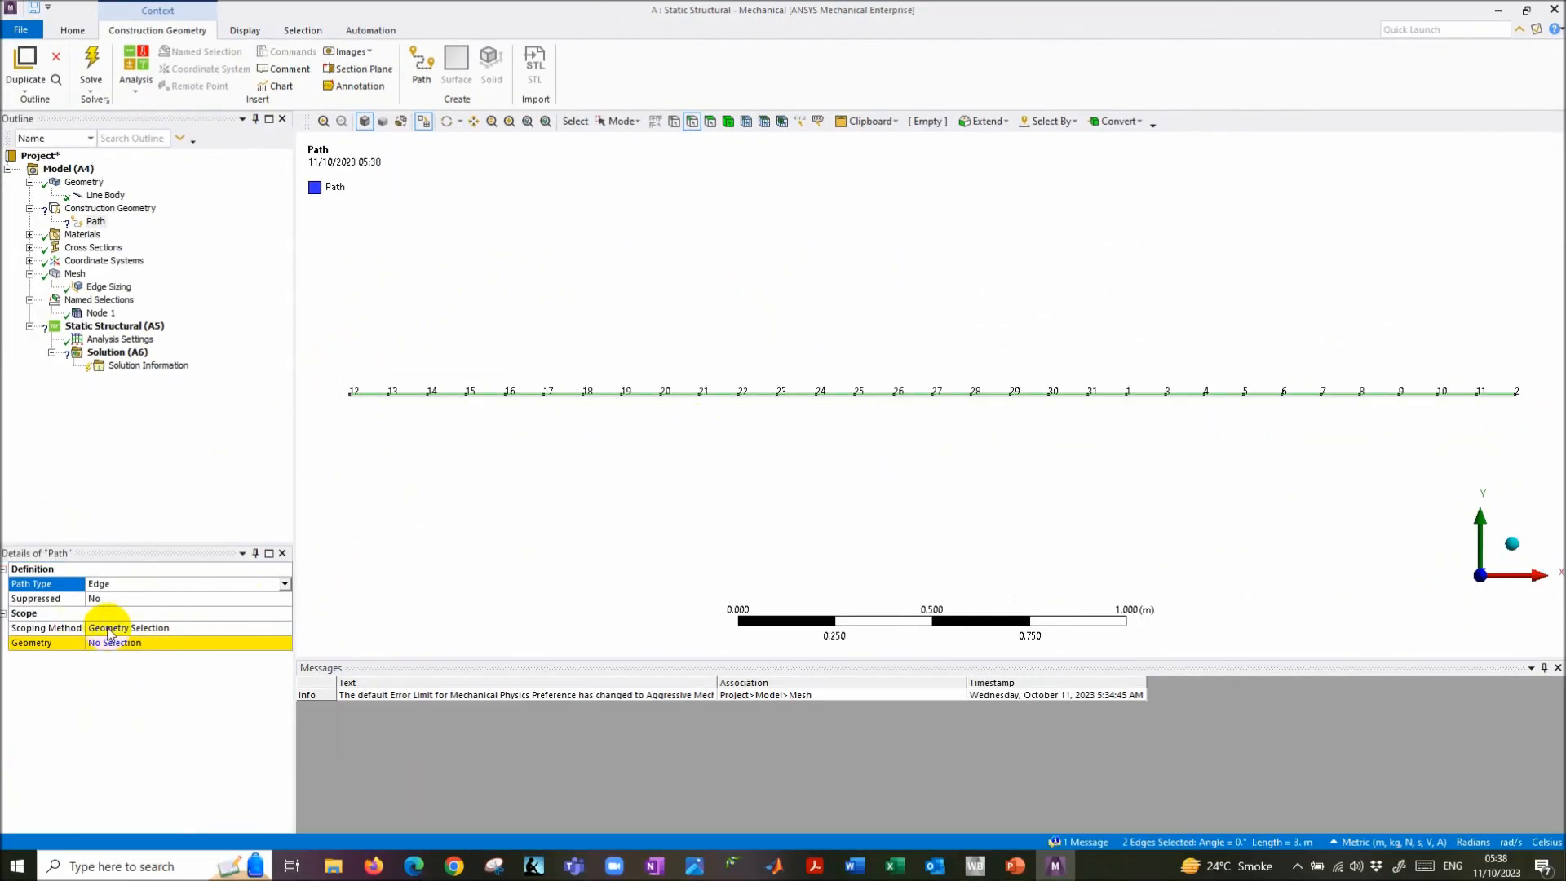
{"action": "left_click", "coordinate": [124, 644]}
{"action": "left_click", "coordinate": [124, 644]}
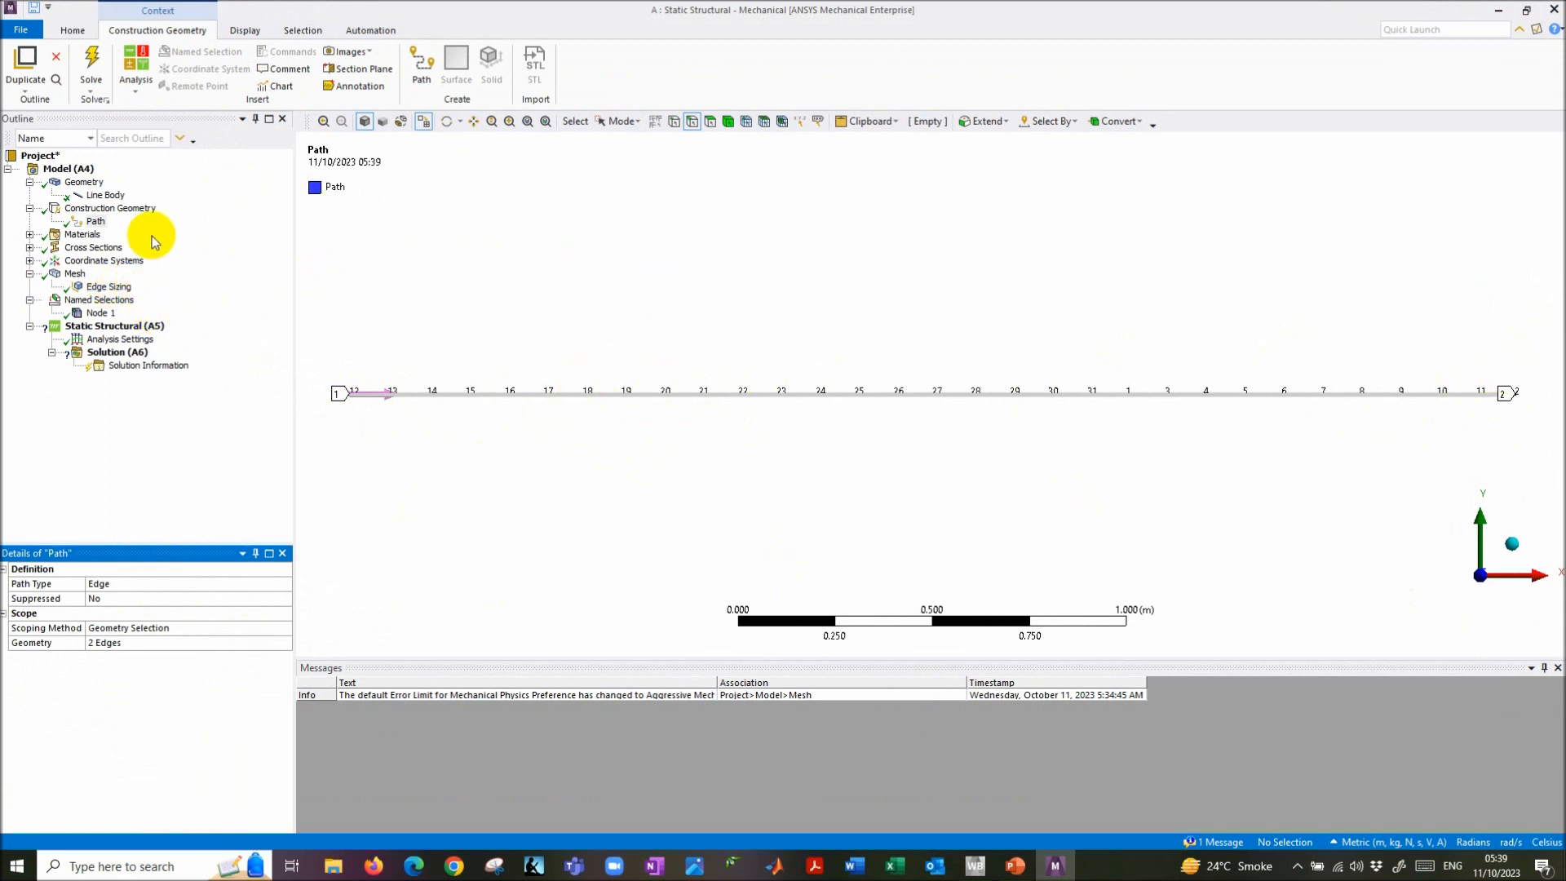
{"action": "left_click", "coordinate": [97, 222]}
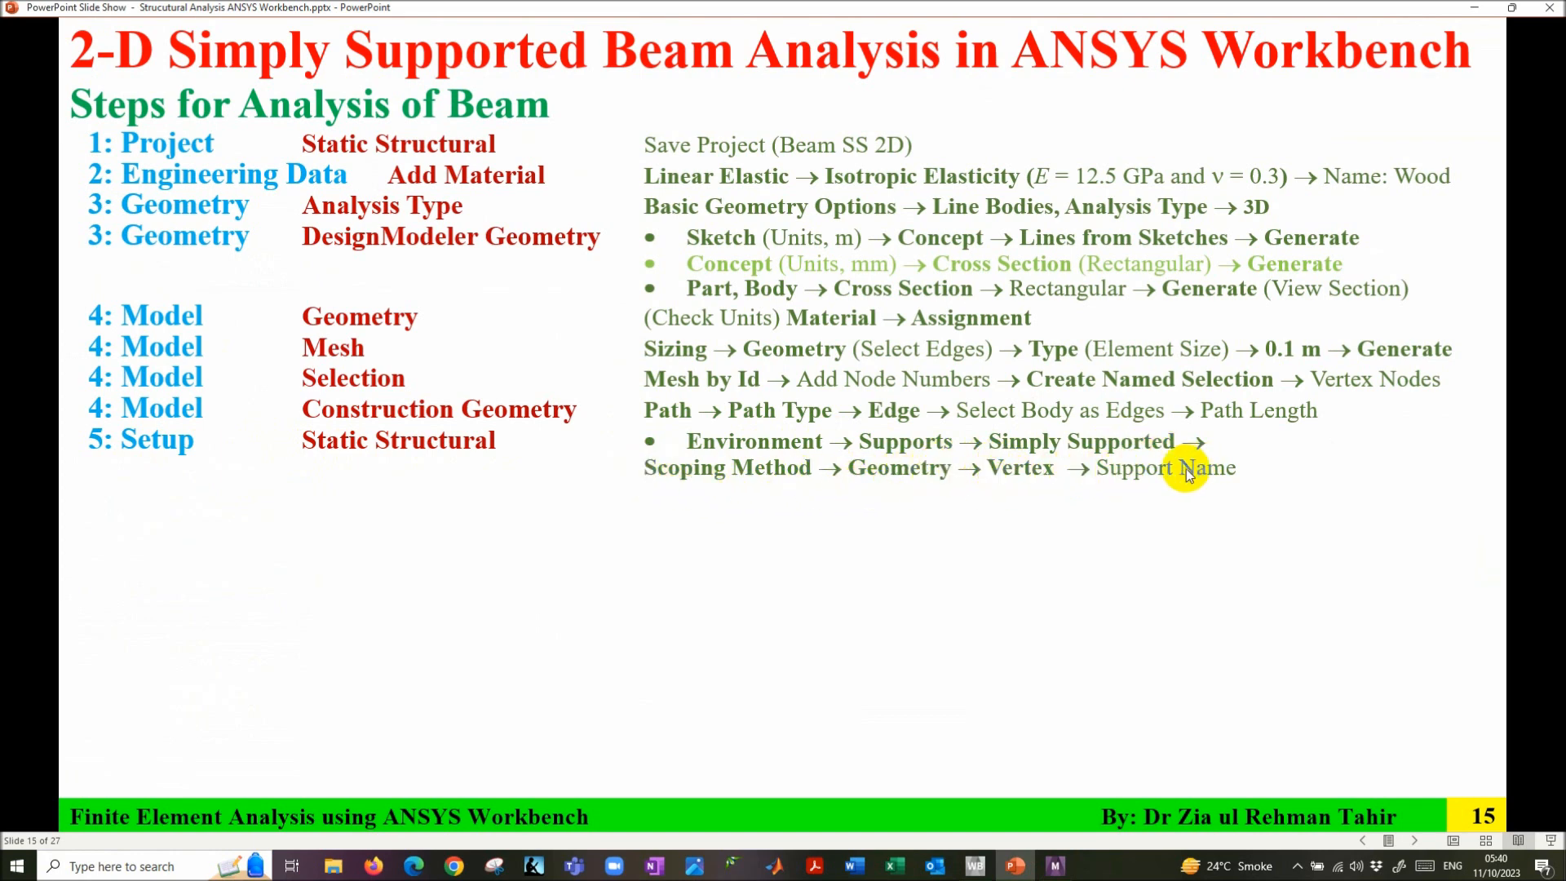
- Revisit the simply supported wood beam slide 14, then return to Mechanical
{"action": "key", "text": "Left"}
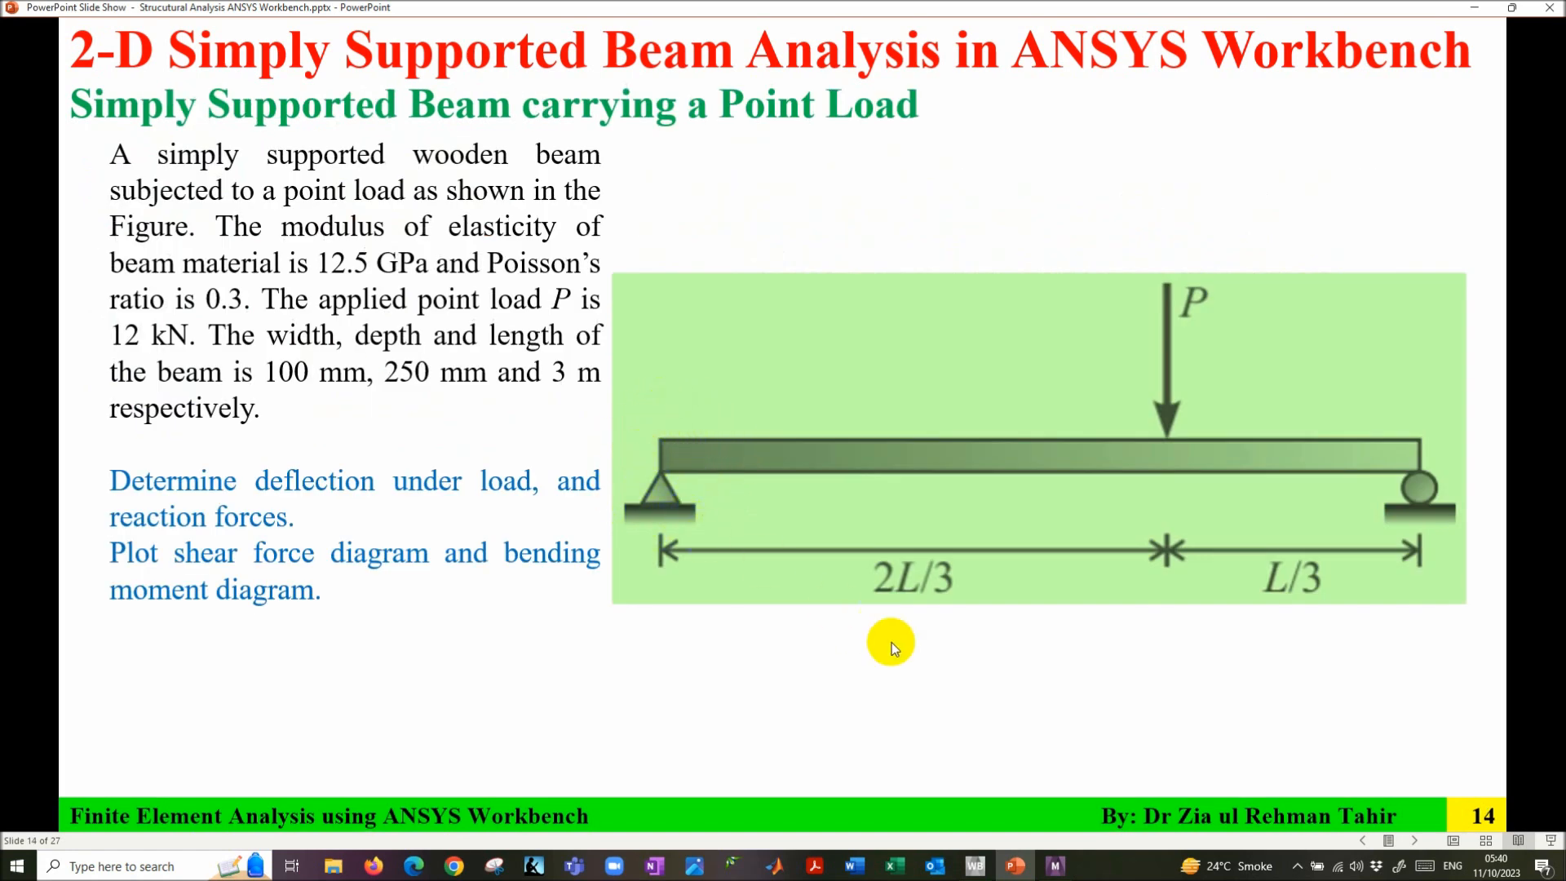
{"action": "left_click", "coordinate": [1055, 866]}
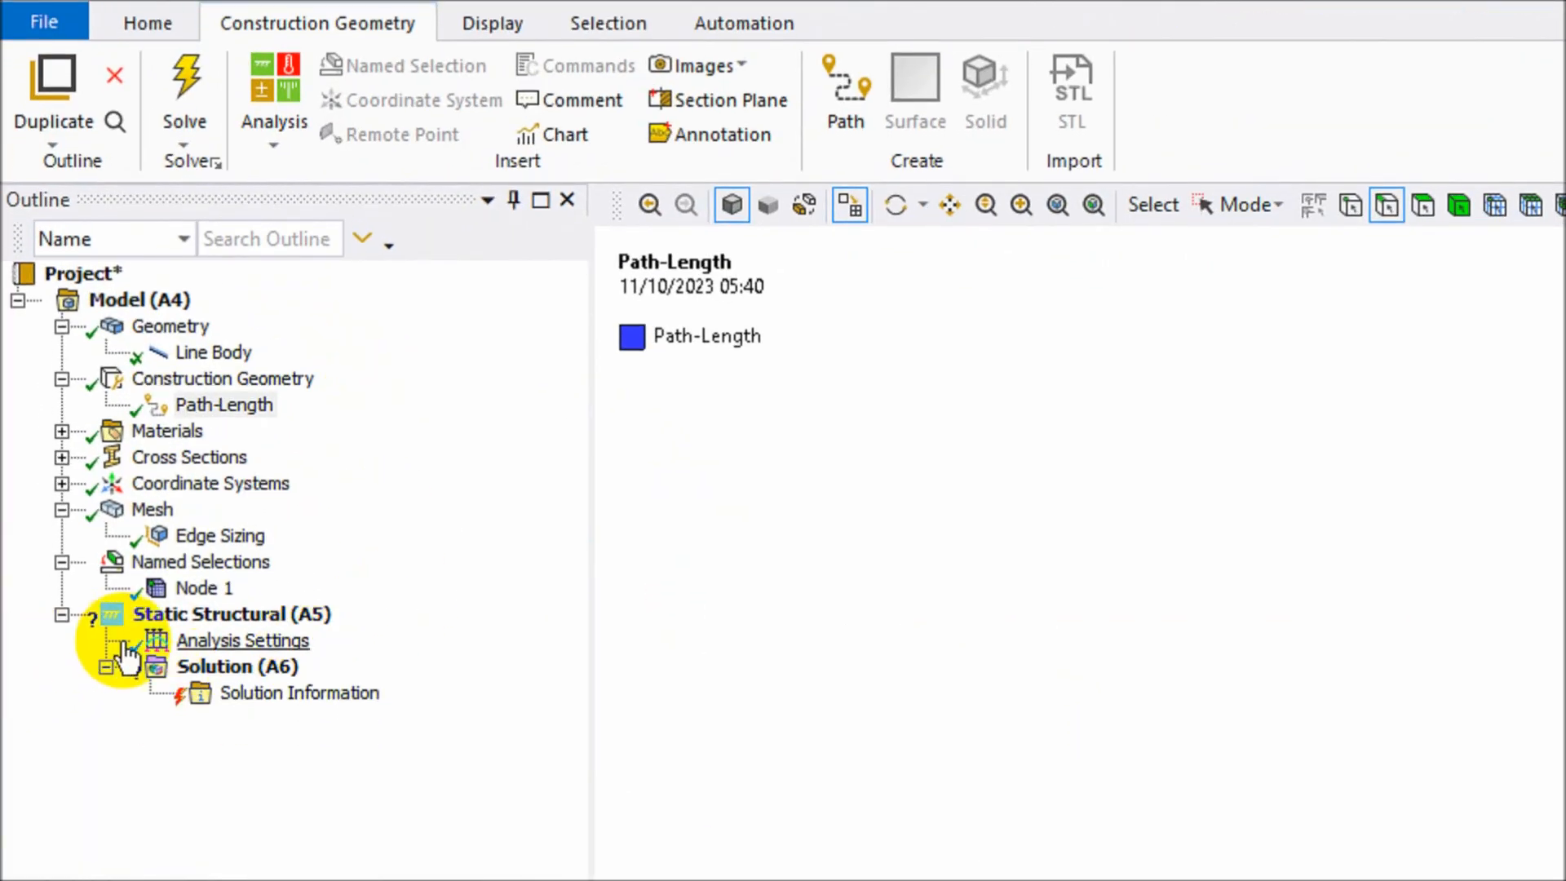
- Add a Simply Supported support under Static Structural on the beam's left-end vertex
{"action": "left_click", "coordinate": [254, 618]}
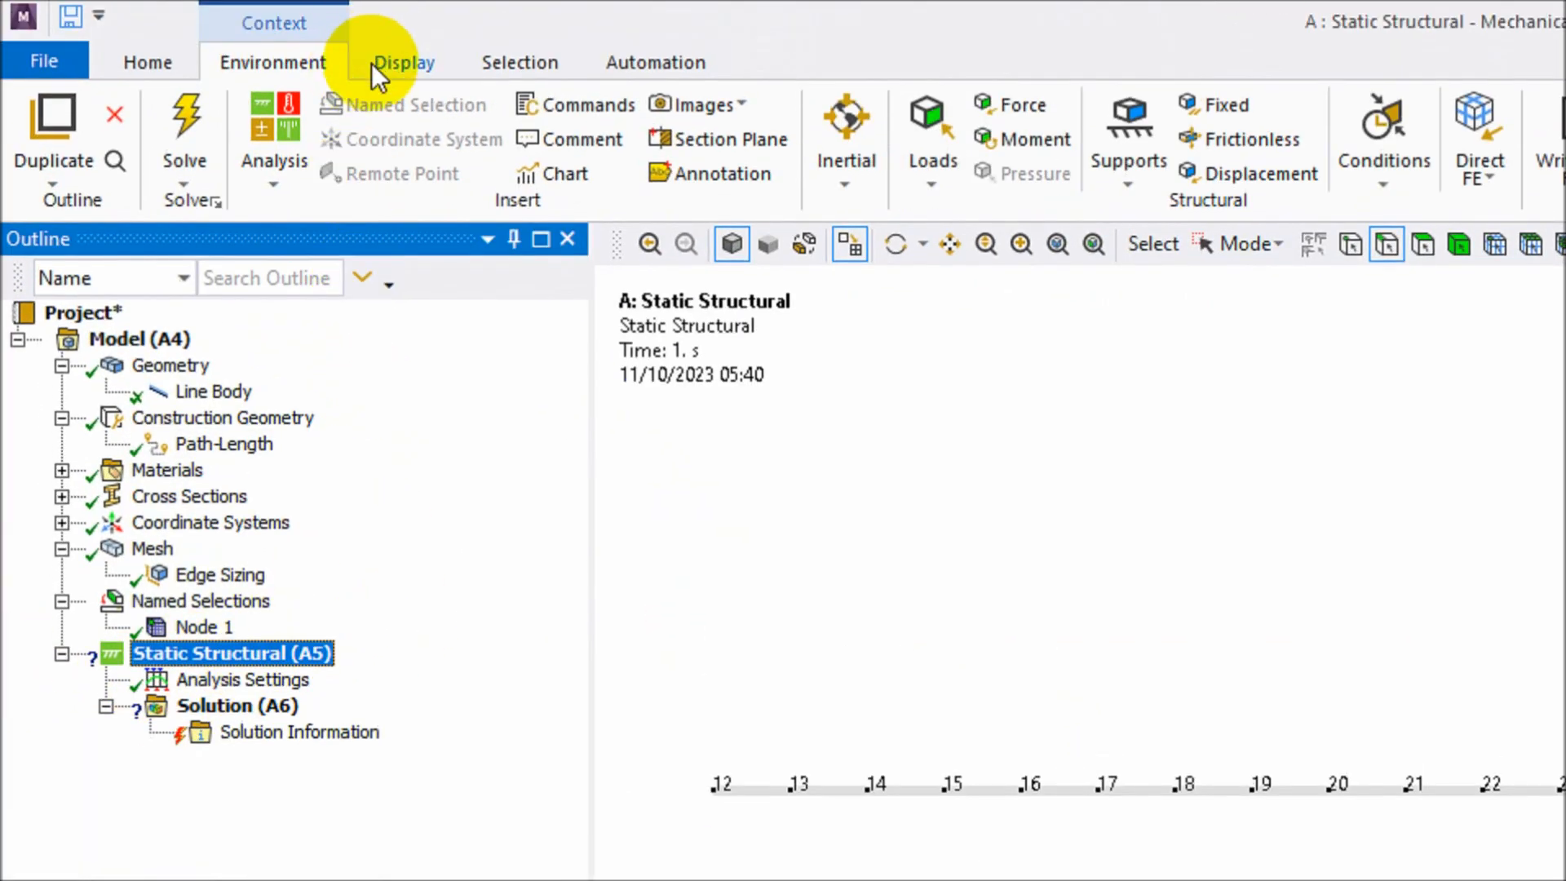
{"action": "left_click", "coordinate": [1115, 185]}
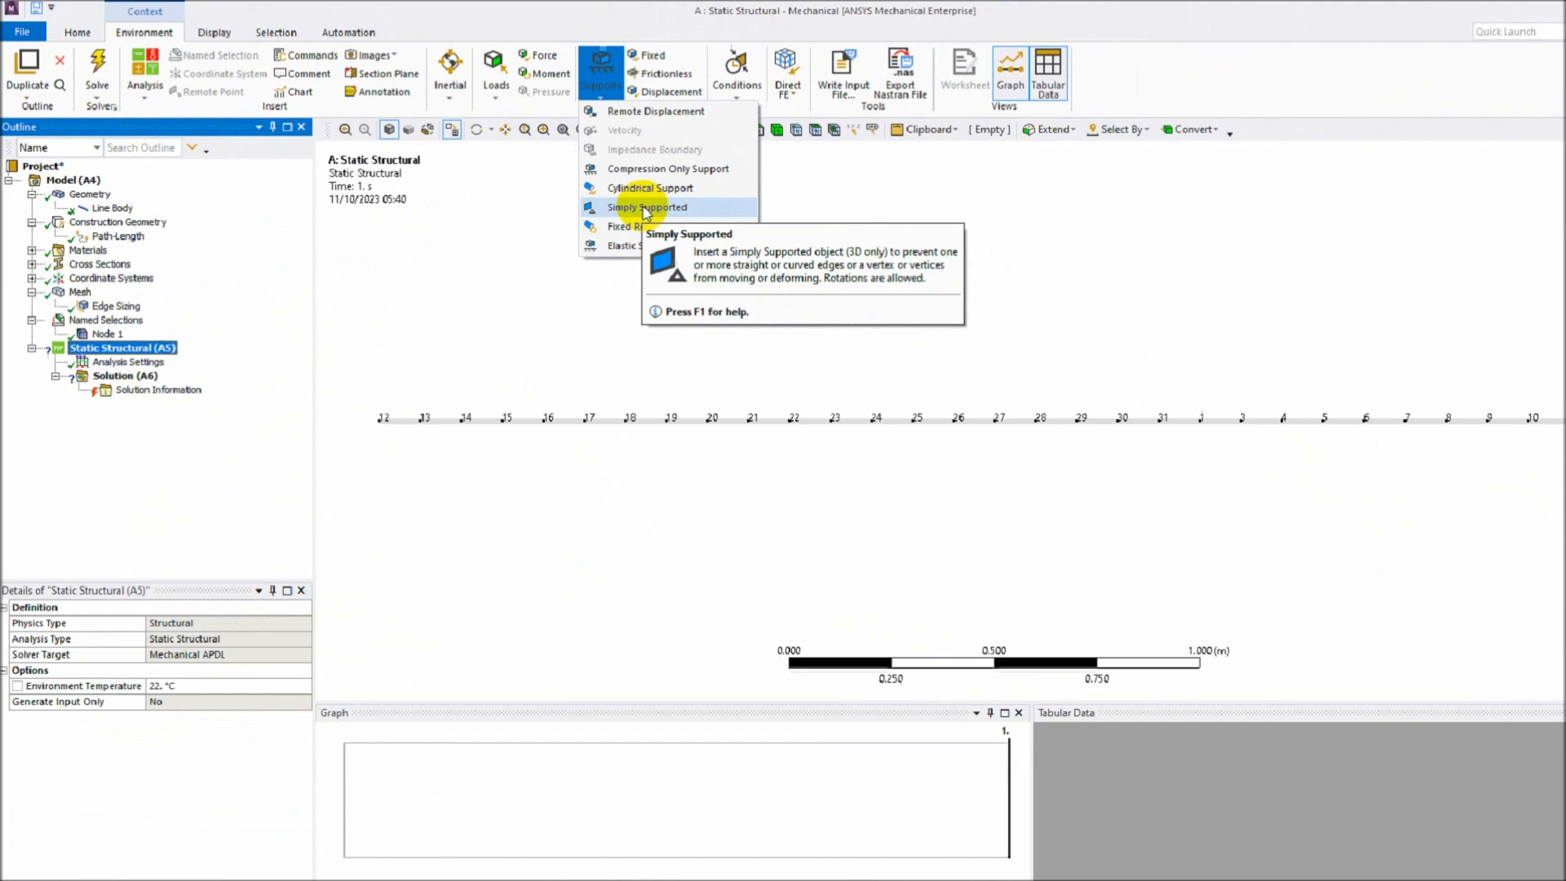
{"action": "left_click", "coordinate": [1207, 389]}
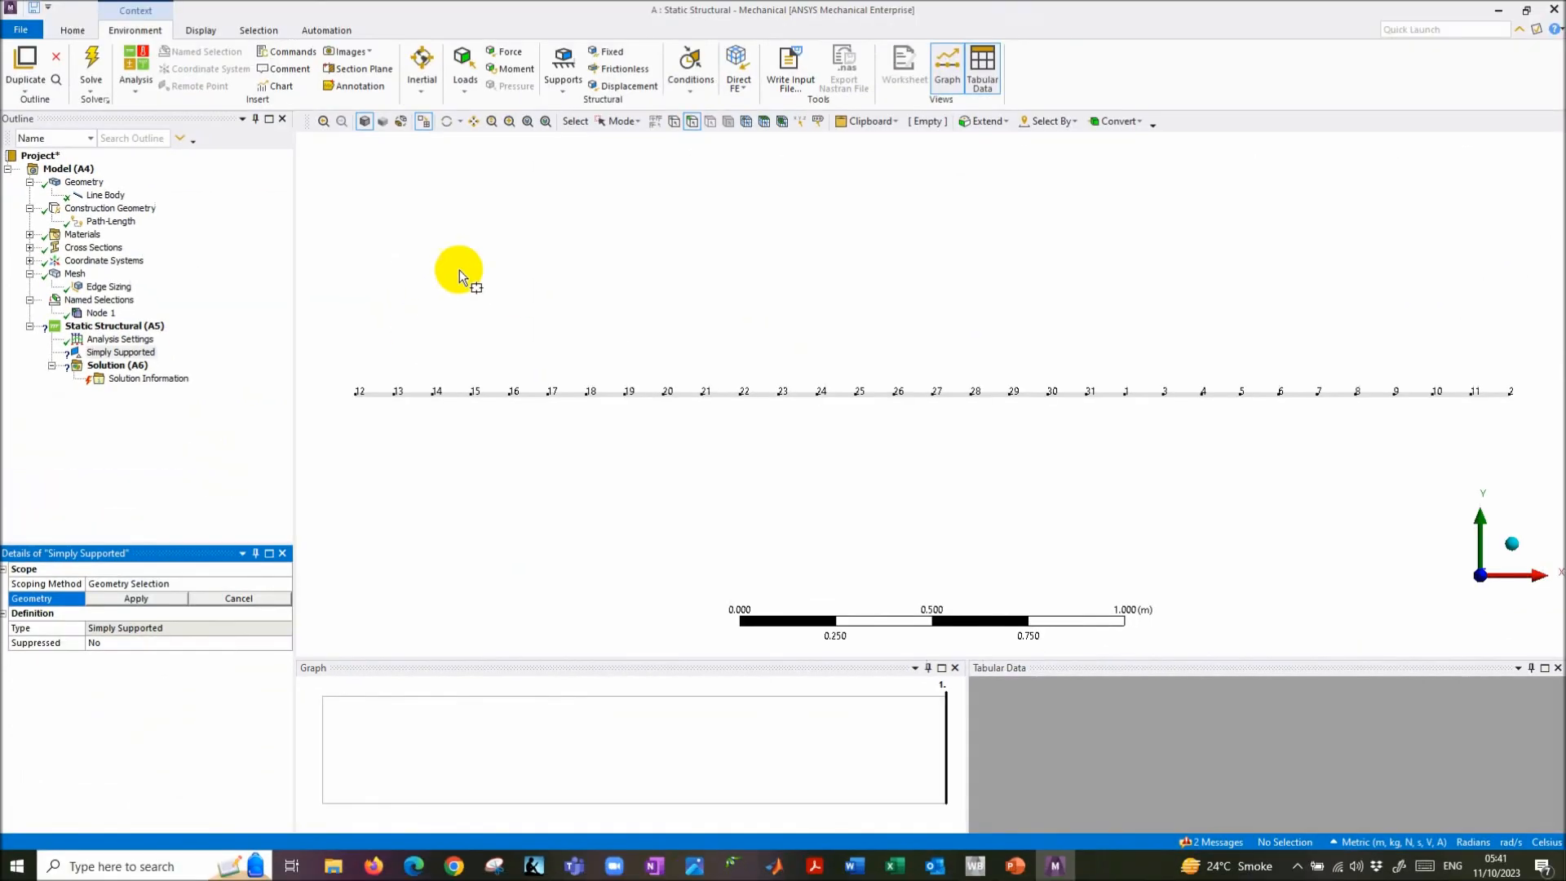
{"action": "left_click", "coordinate": [674, 124]}
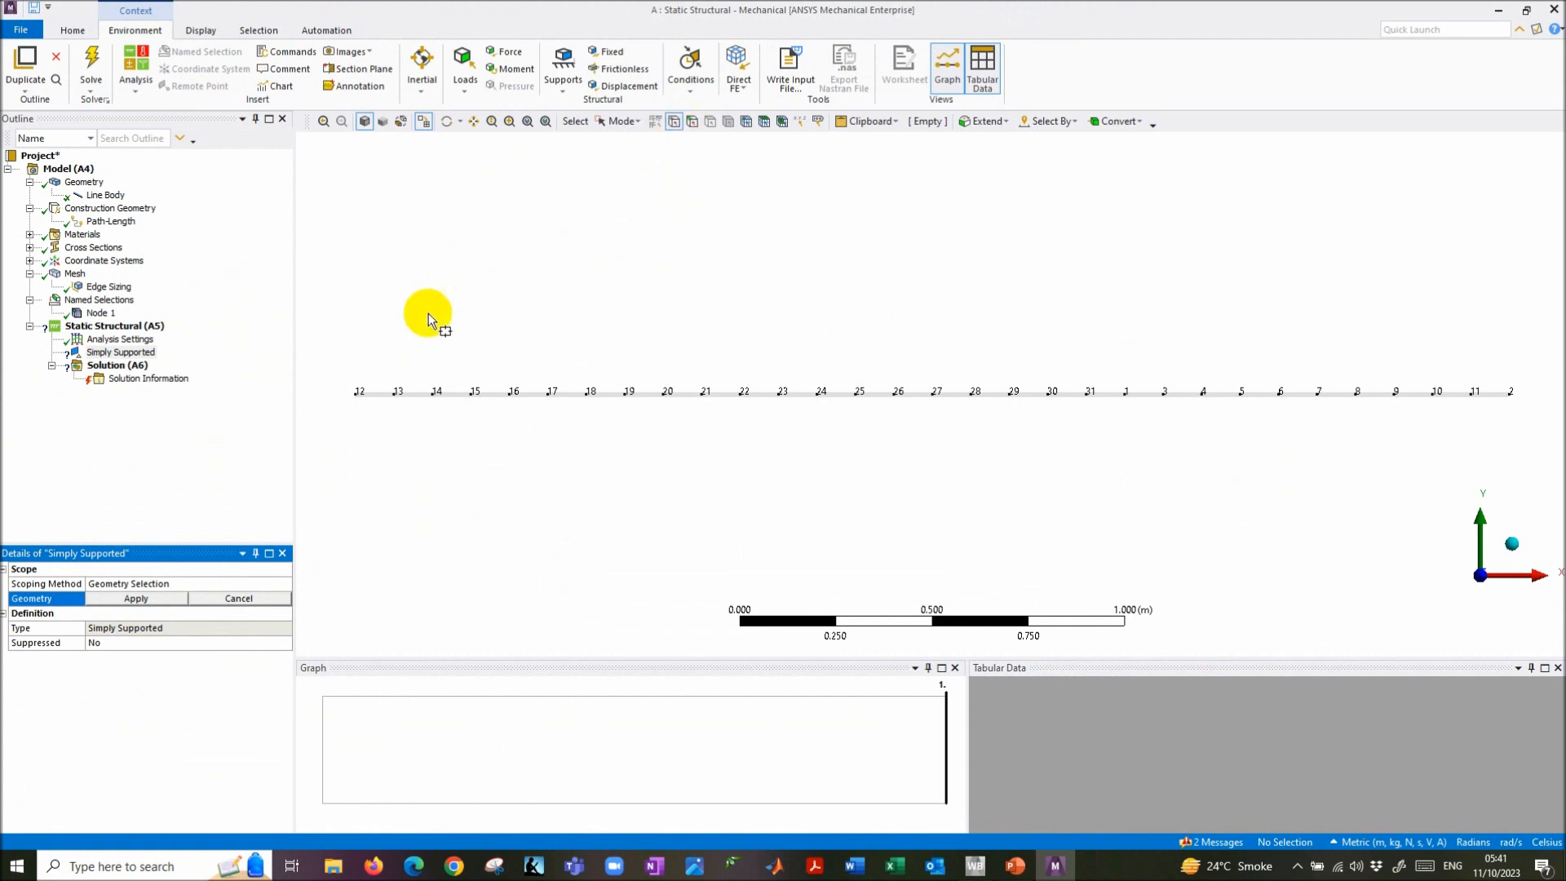
{"action": "left_click_drag", "start_coordinate": [339, 363], "coordinate": [351, 400]}
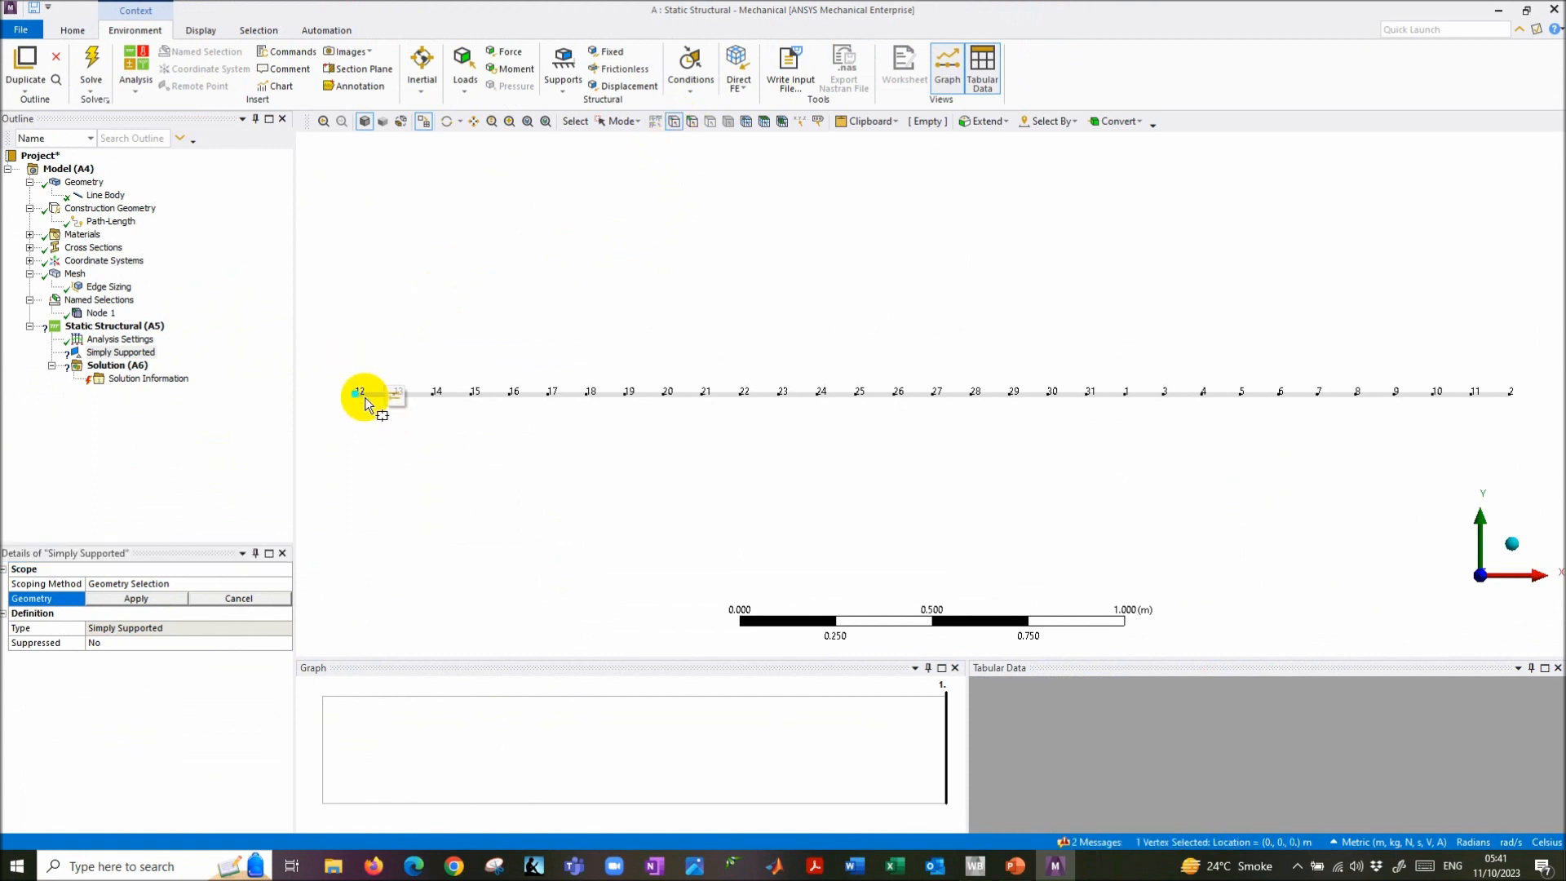
{"action": "left_click", "coordinate": [131, 598]}
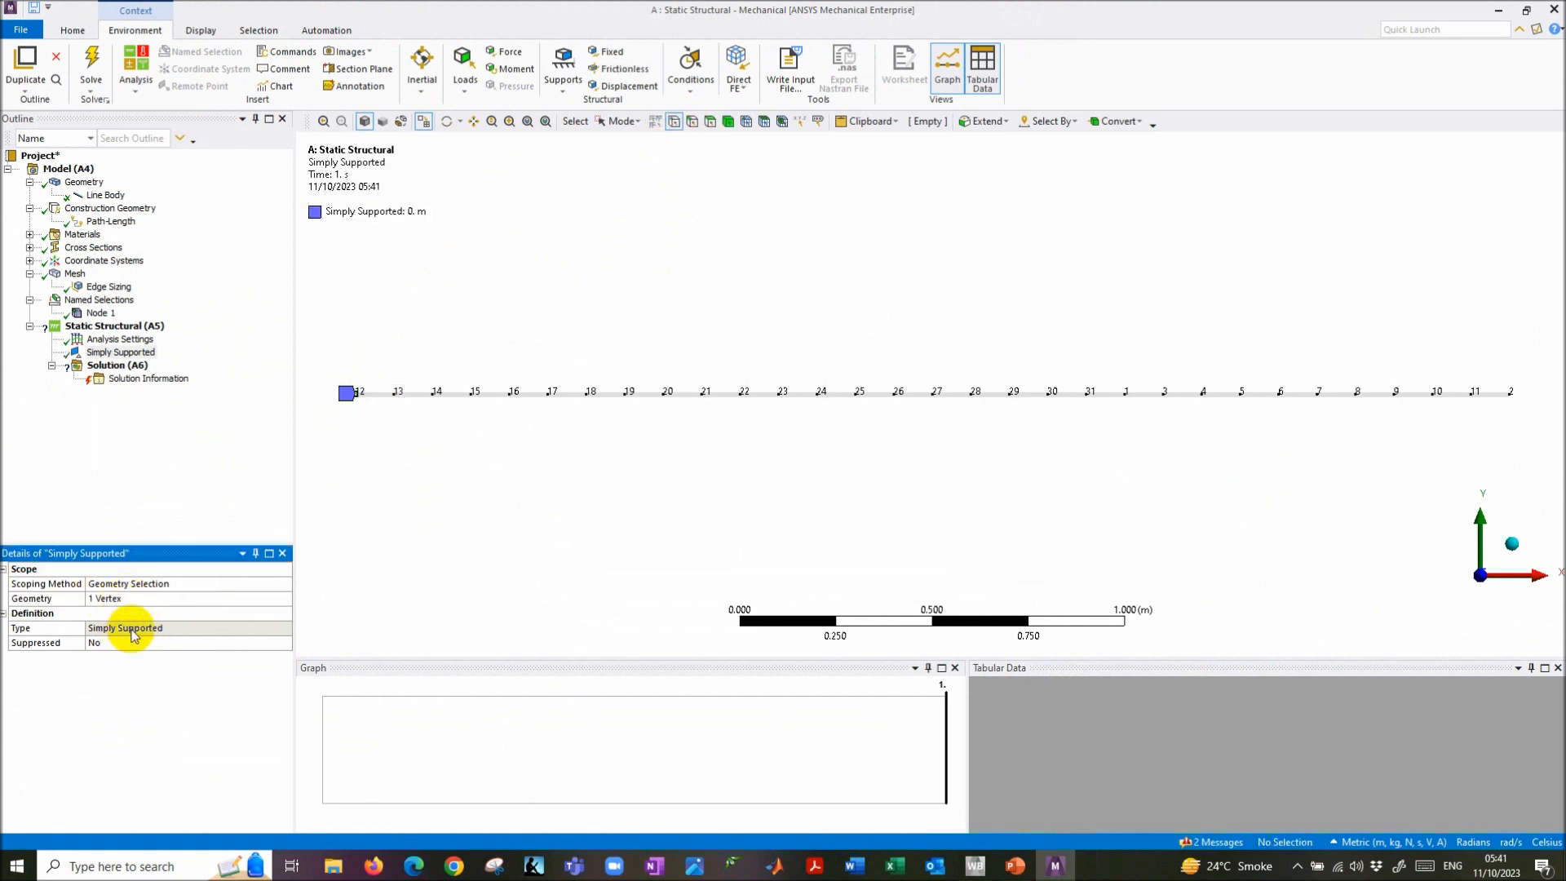
- Rename the Simply Supported support to 'Pin Support'
{"action": "left_click", "coordinate": [122, 354]}
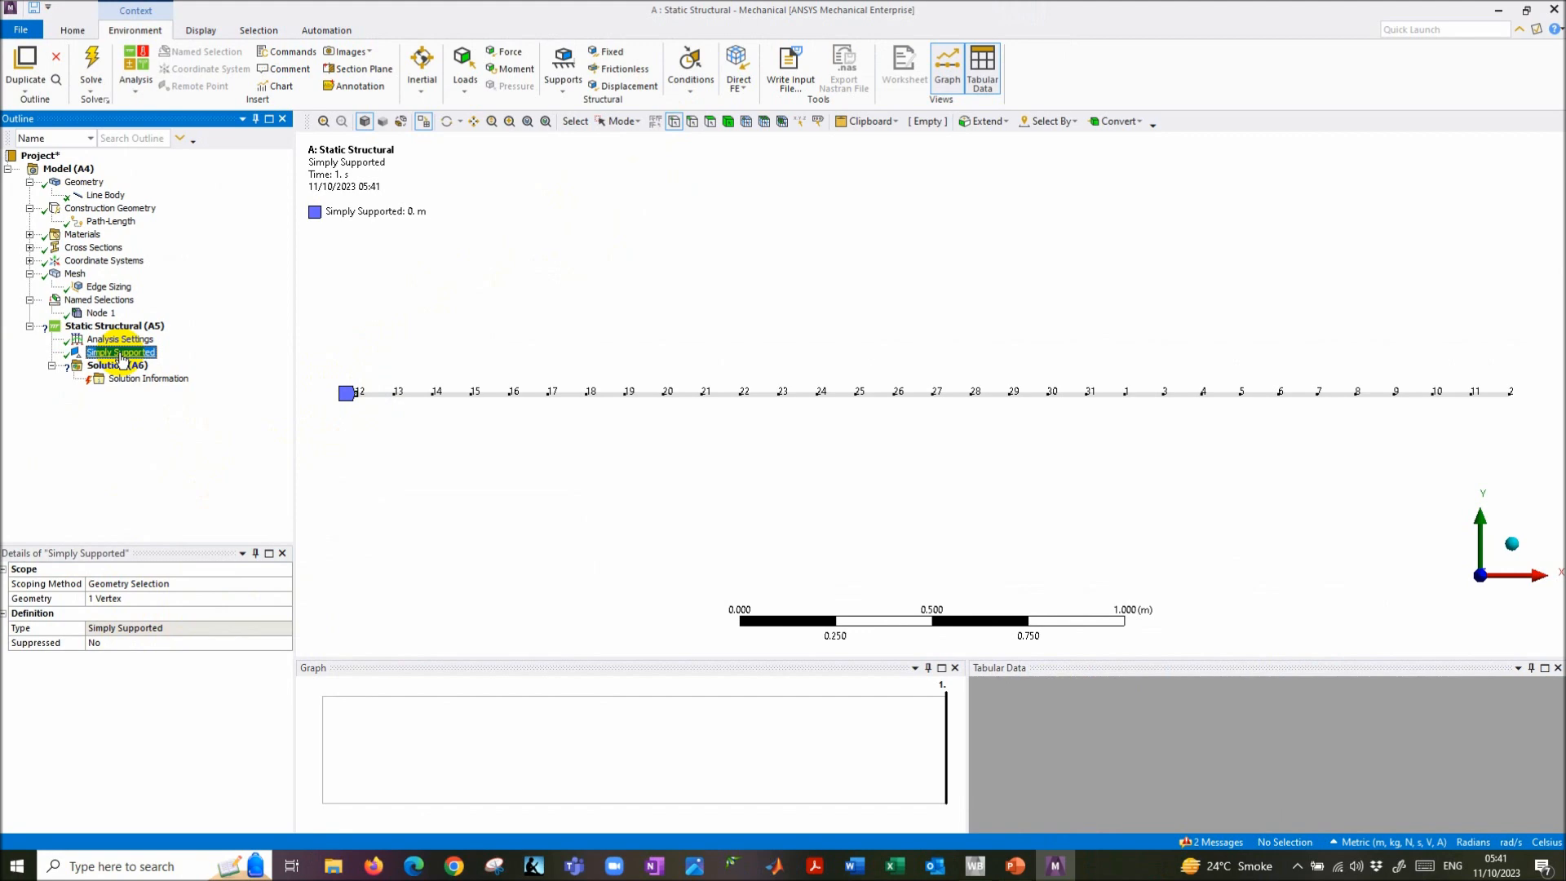
{"action": "type", "text": "Pin Support"}
{"action": "key", "text": "Return"}
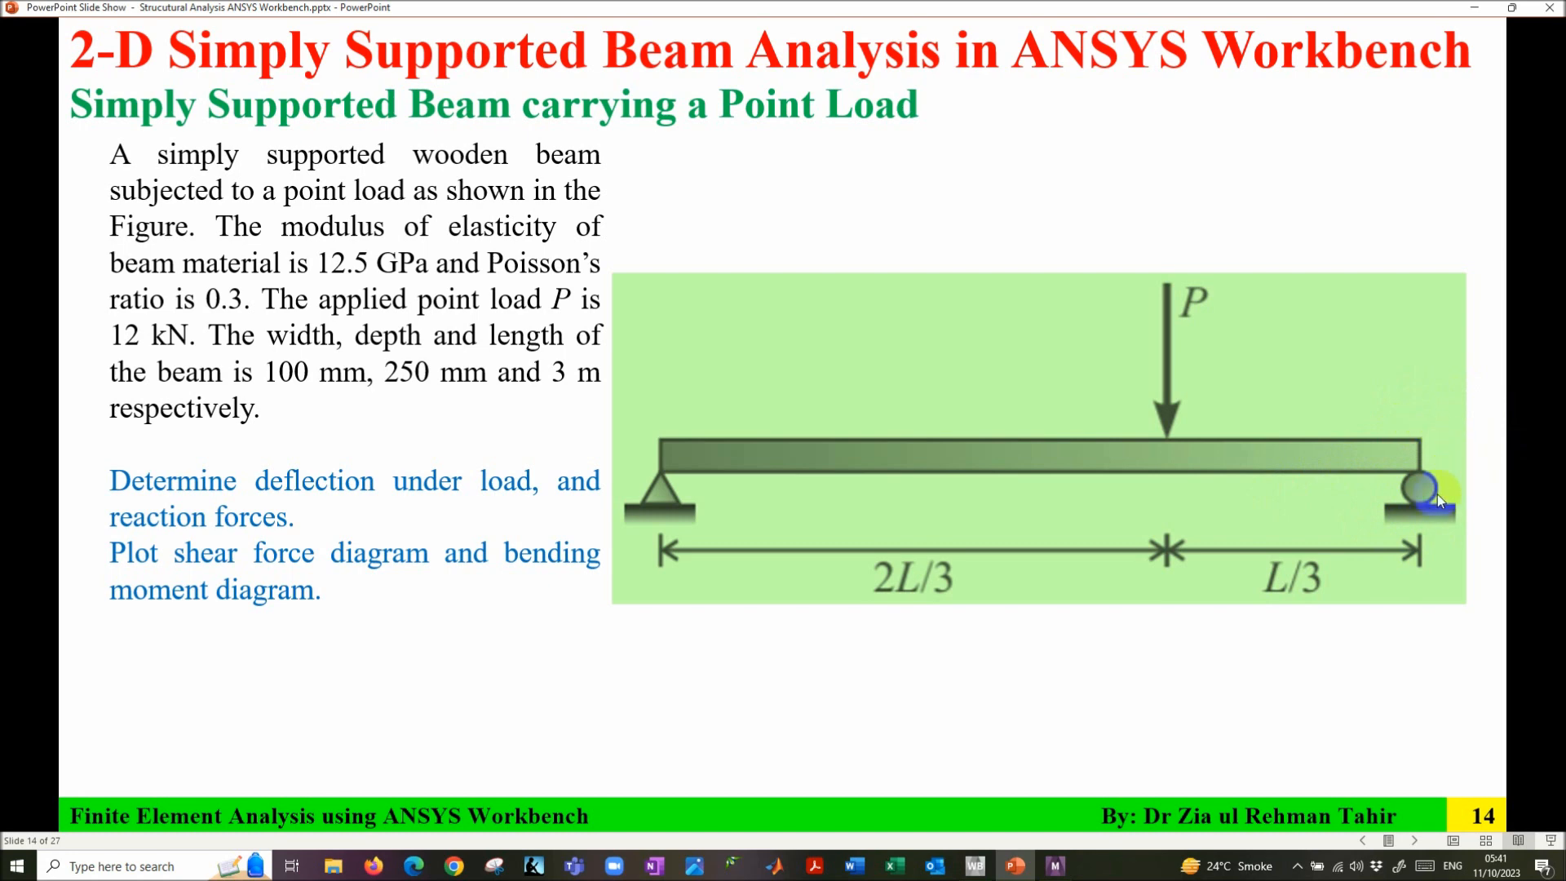
- Advance to the 'Steps for Analysis of Beam' slide, then bring ANSYS Mechanical back to the front
{"action": "left_click", "coordinate": [1164, 499]}
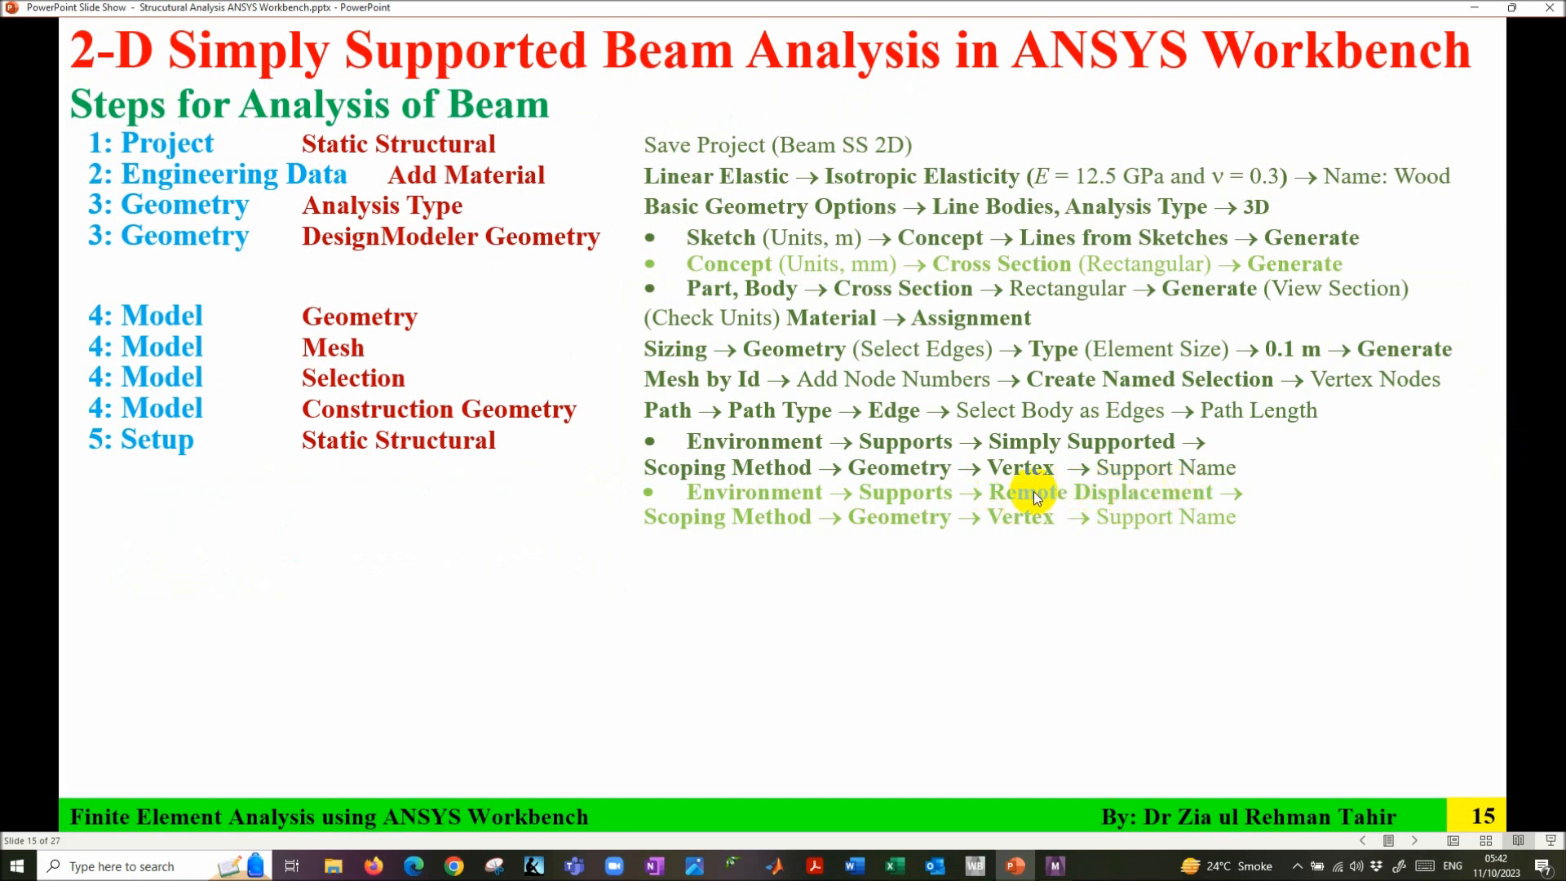
{"action": "left_click", "coordinate": [1055, 865]}
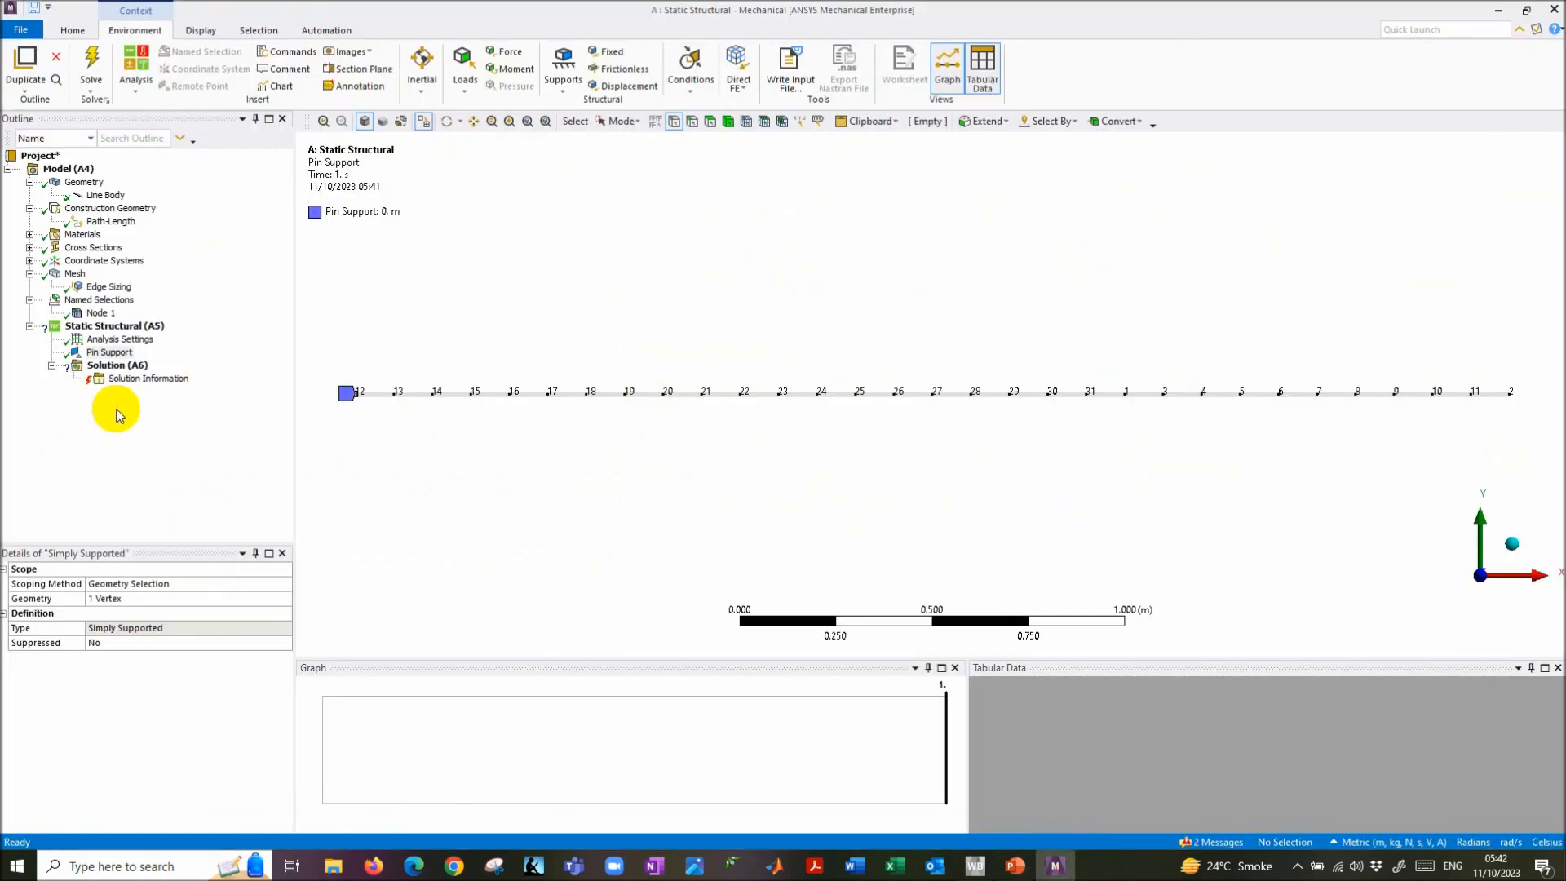
- Add a Remote Displacement support on the beam's right-end vertex at 3 m
{"action": "left_click", "coordinate": [562, 80]}
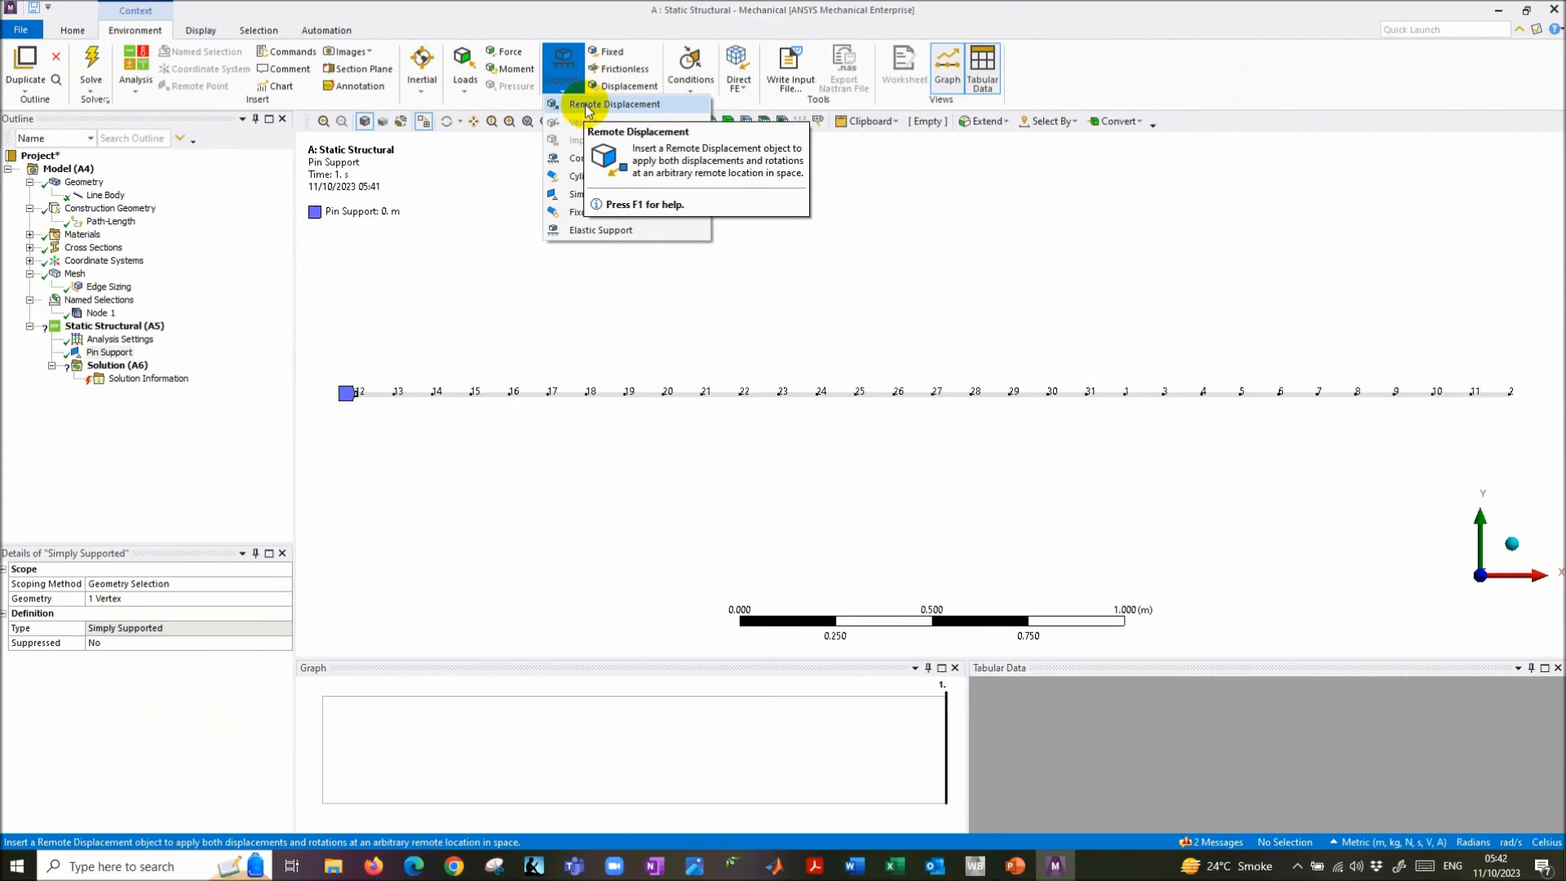
{"action": "left_click", "coordinate": [765, 210]}
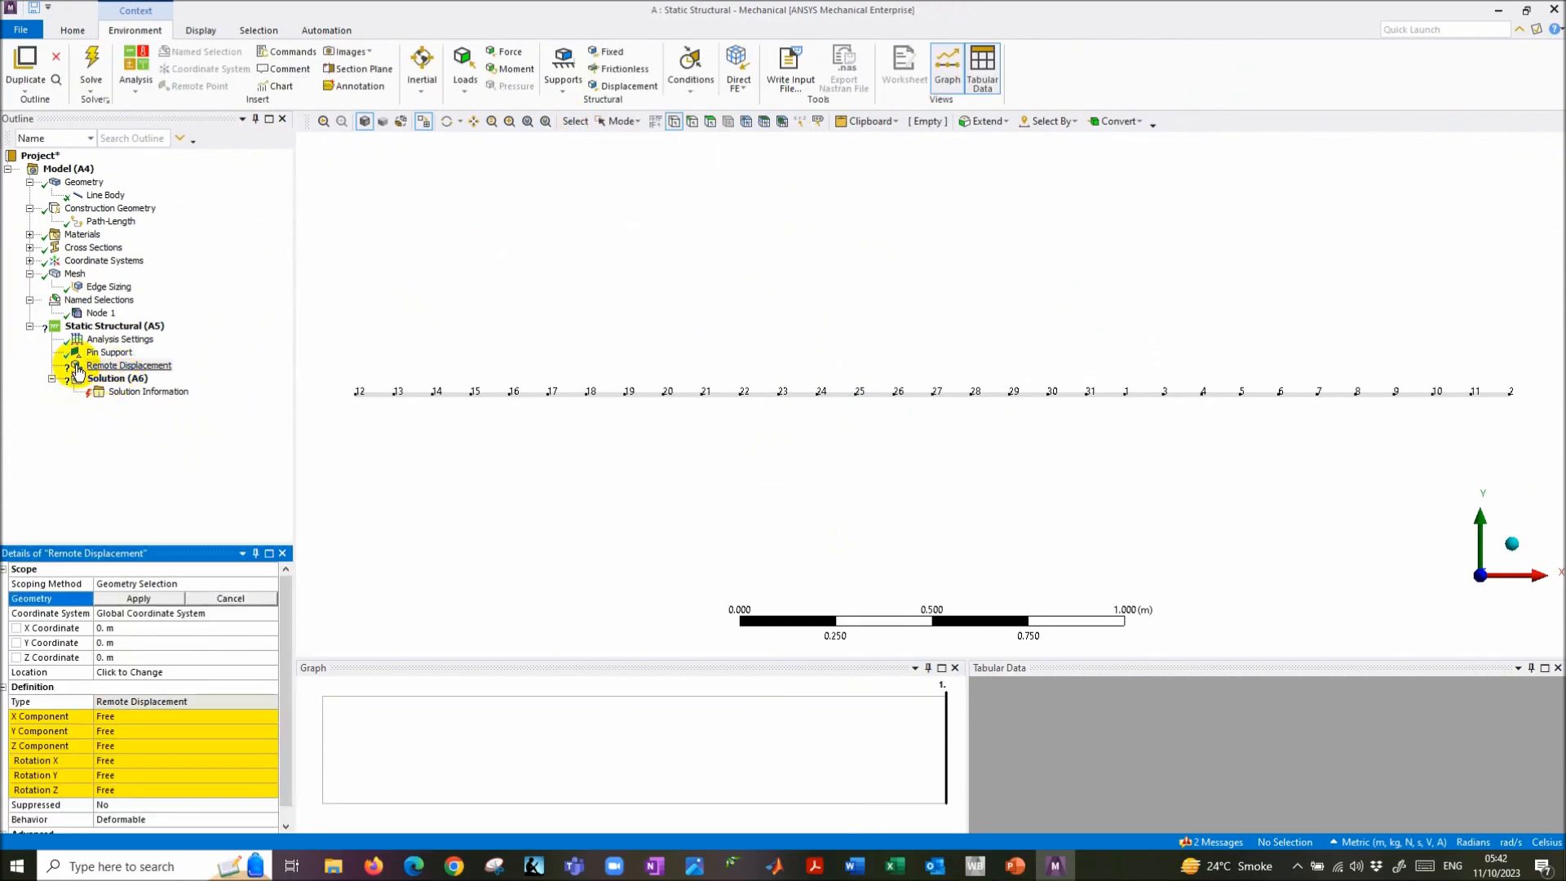
{"action": "left_click", "coordinate": [674, 122]}
{"action": "left_click_drag", "start_coordinate": [1473, 341], "coordinate": [1541, 437]}
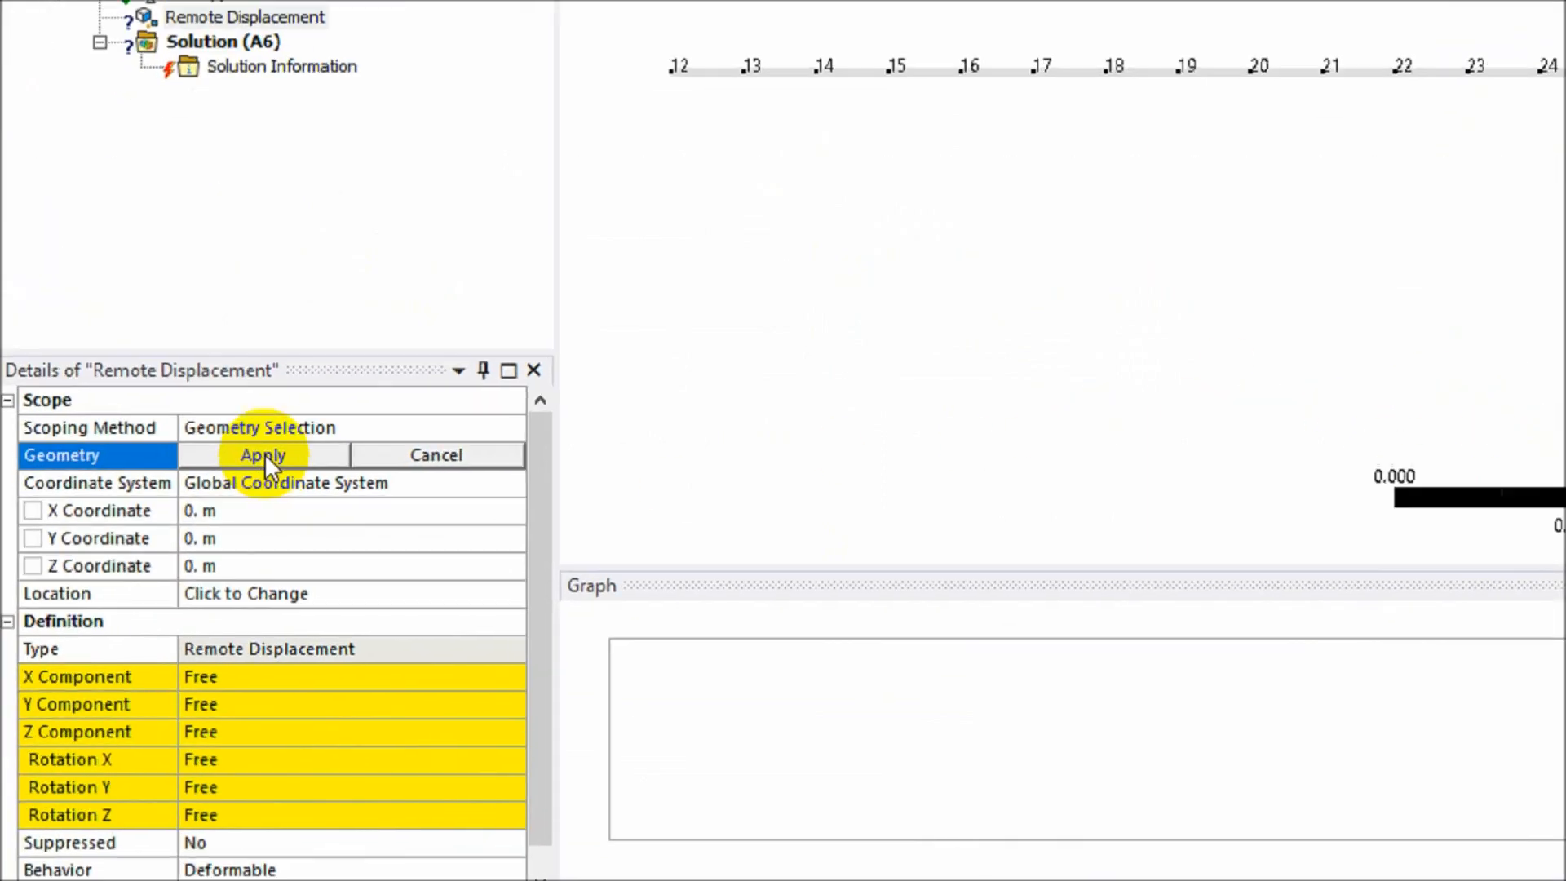
{"action": "left_click", "coordinate": [265, 454]}
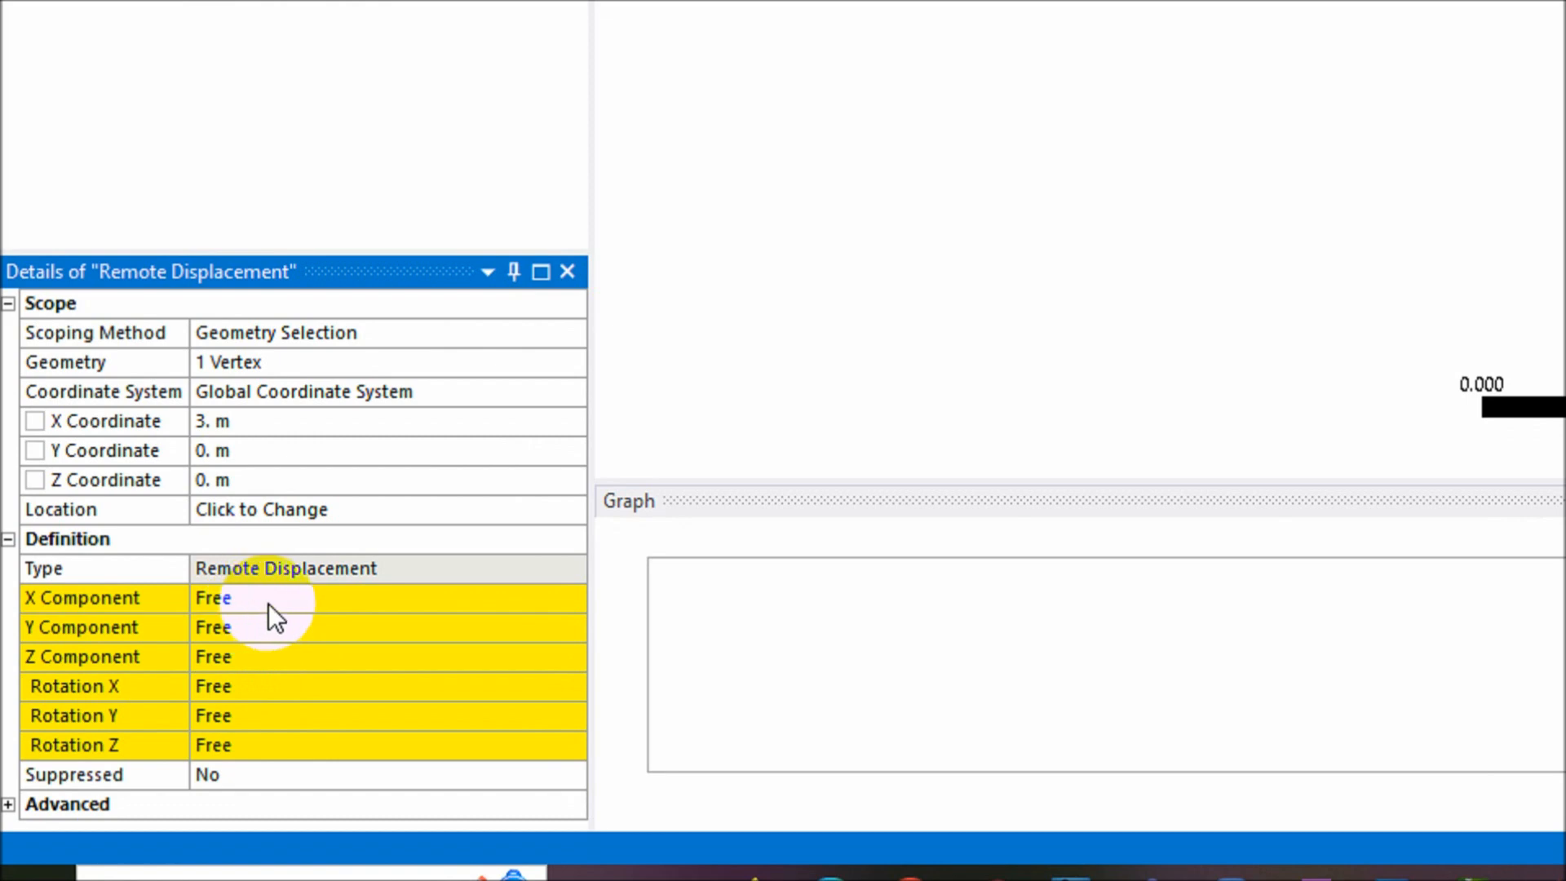
- Set the Y and Z components, Rotation X and Rotation Y to 0, leaving X free
{"action": "left_click", "coordinate": [264, 627]}
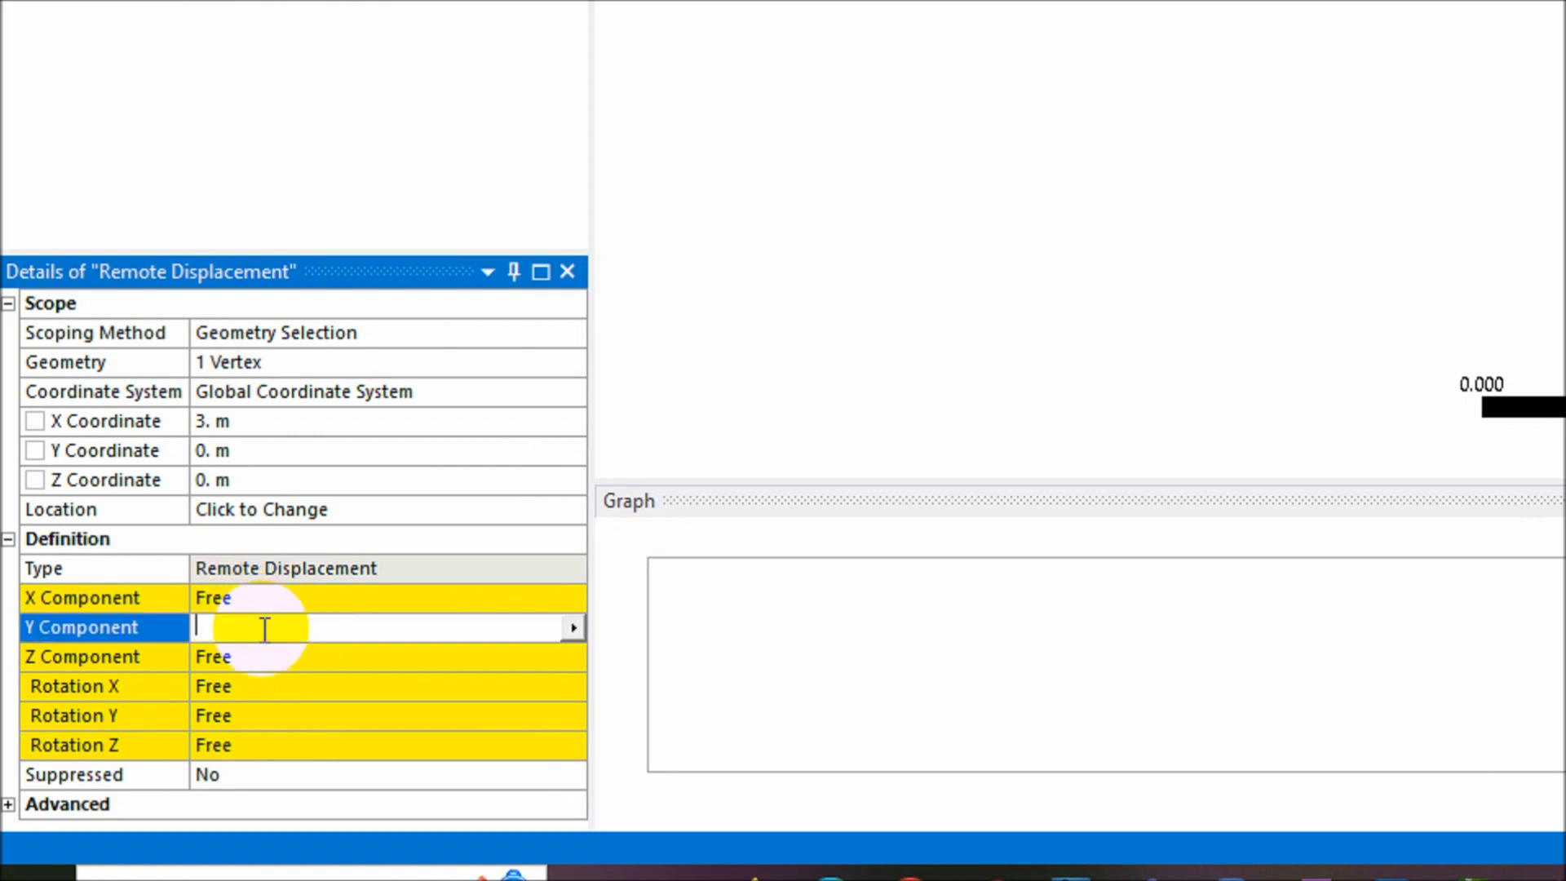
{"action": "type", "text": "0"}
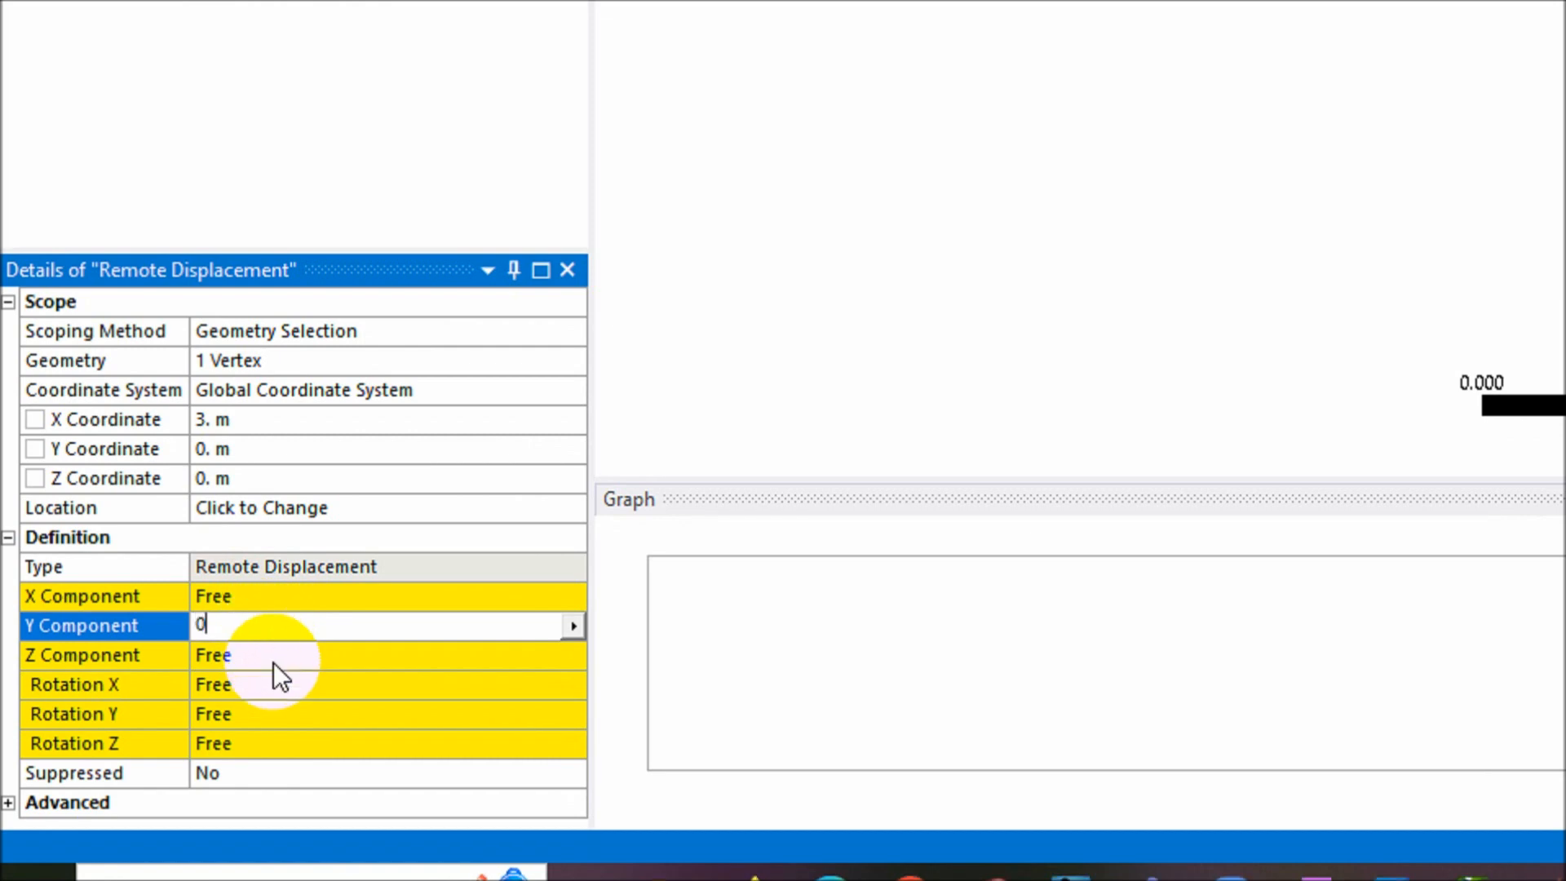
{"action": "left_click", "coordinate": [283, 658]}
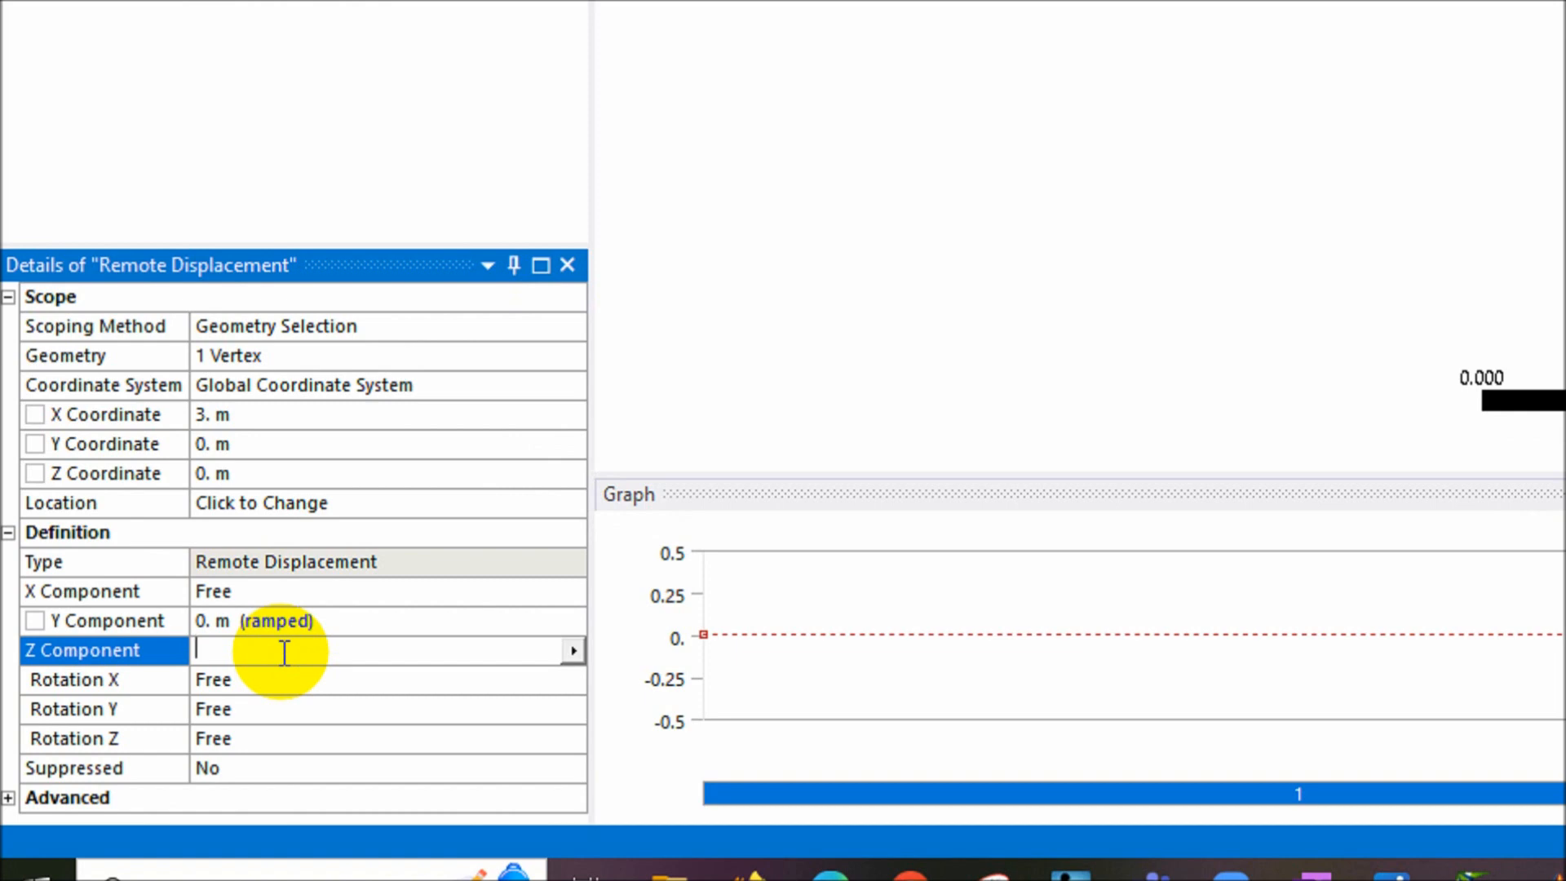
{"action": "type", "text": "0"}
{"action": "left_click", "coordinate": [273, 680]}
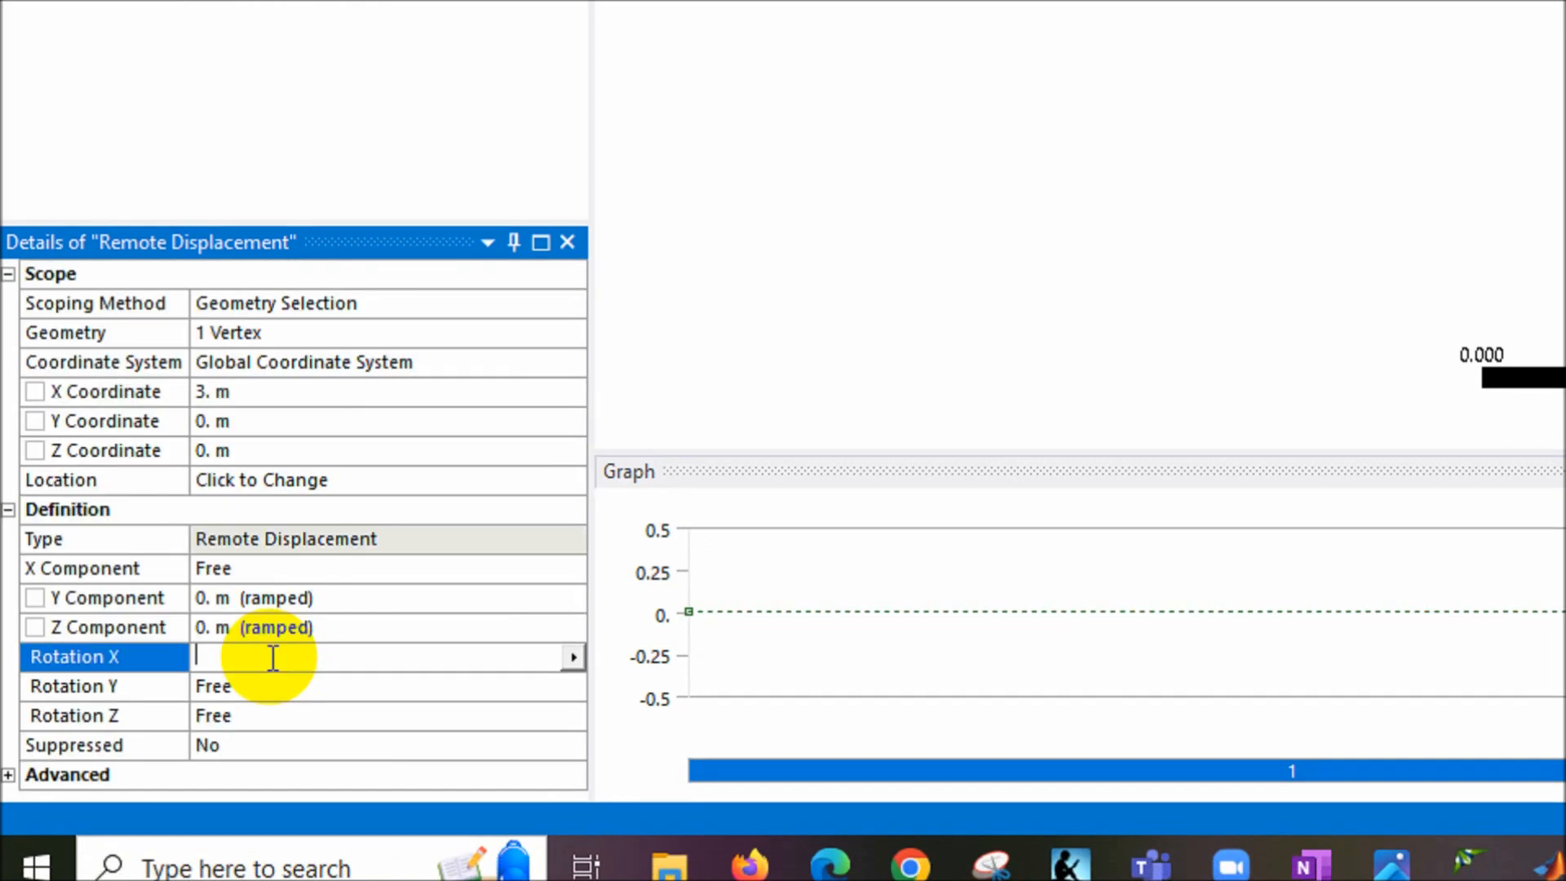
{"action": "type", "text": "0"}
{"action": "left_click", "coordinate": [264, 690]}
{"action": "type", "text": "0"}
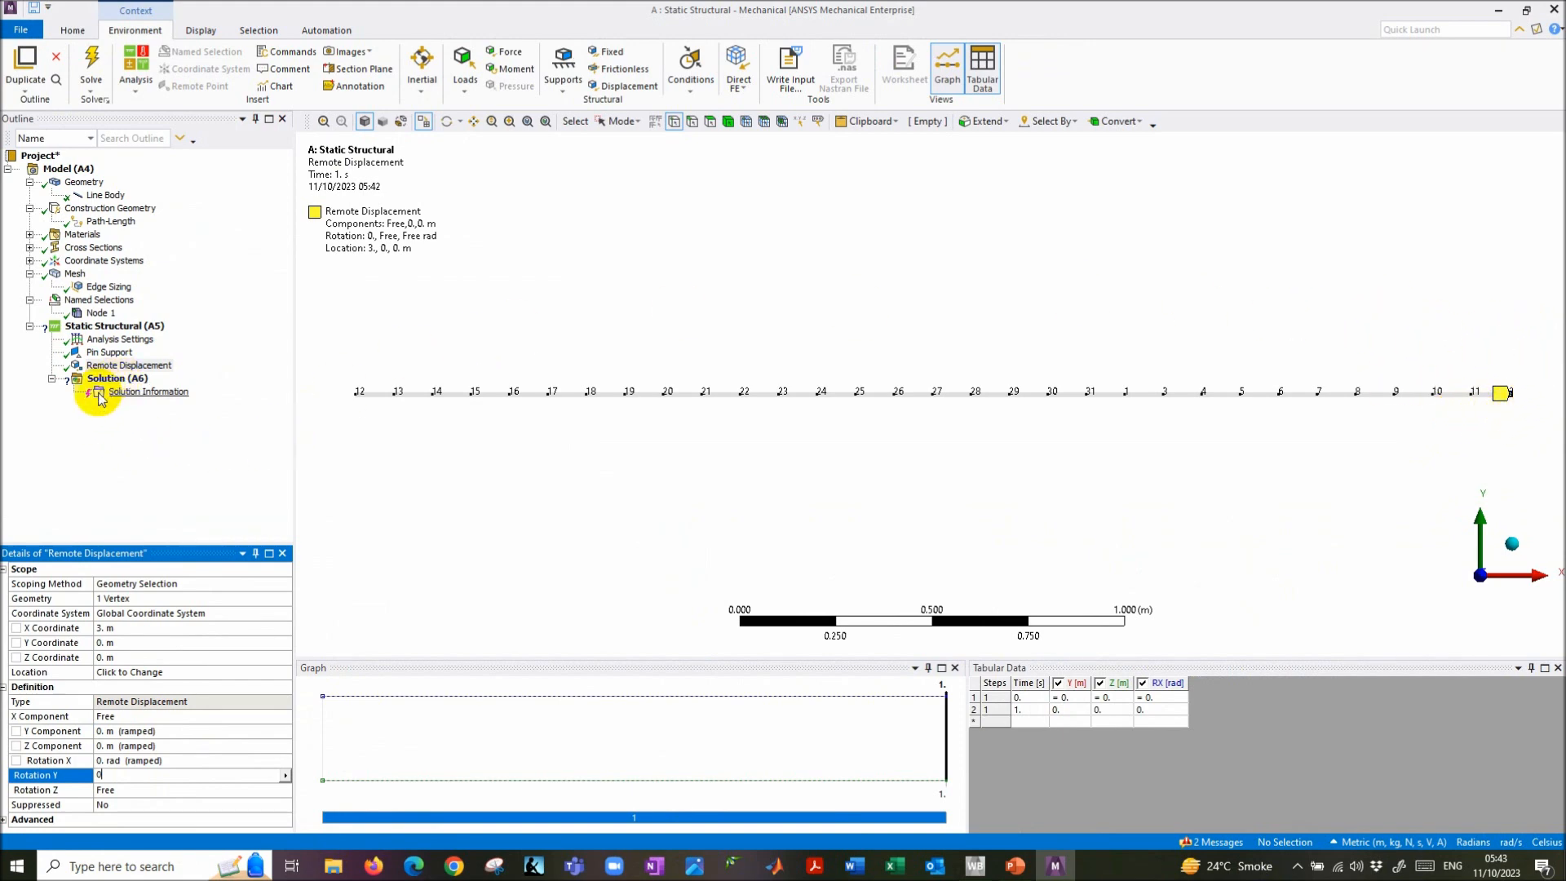
{"action": "left_click", "coordinate": [110, 370]}
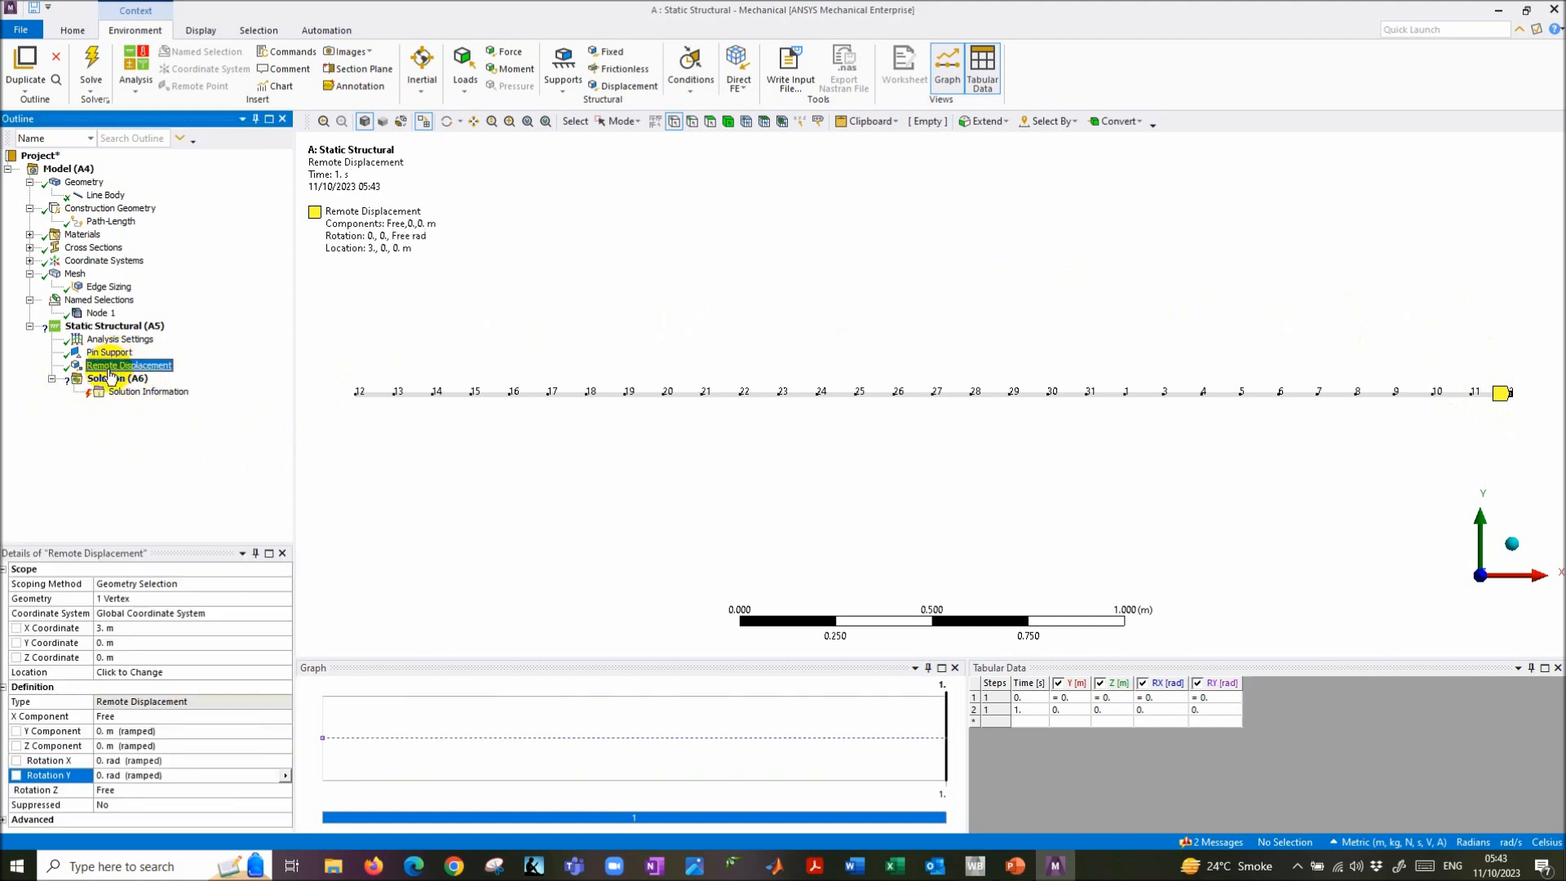
- Rename the remote displacement to 'Roller Support', then switch to the analysis steps slides
{"action": "left_click", "coordinate": [113, 371]}
{"action": "type", "text": "Roller Support"}
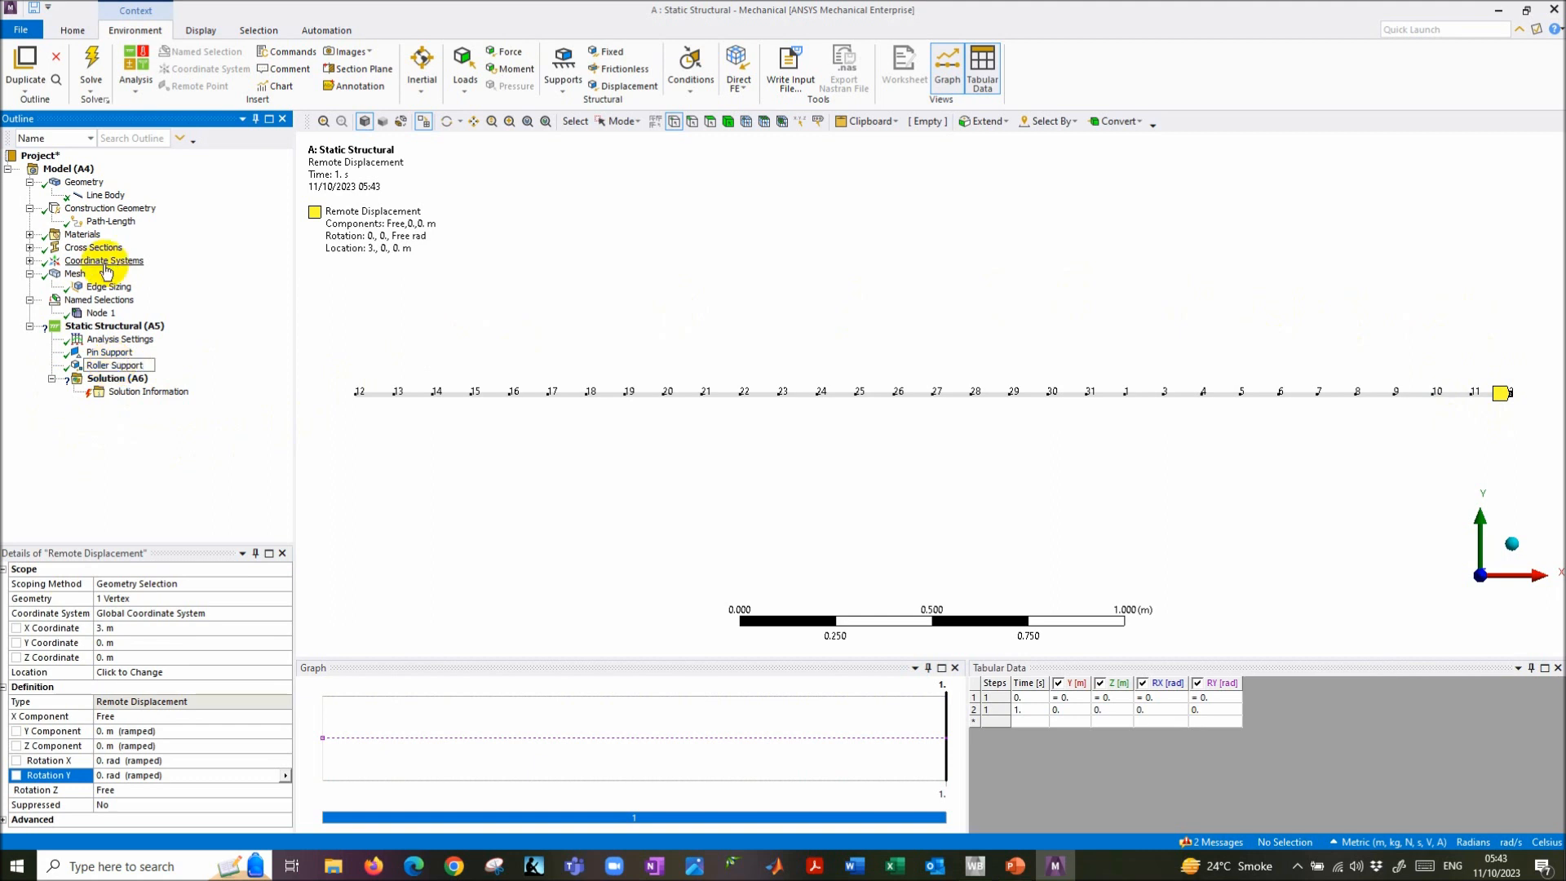
{"action": "key", "text": "Return"}
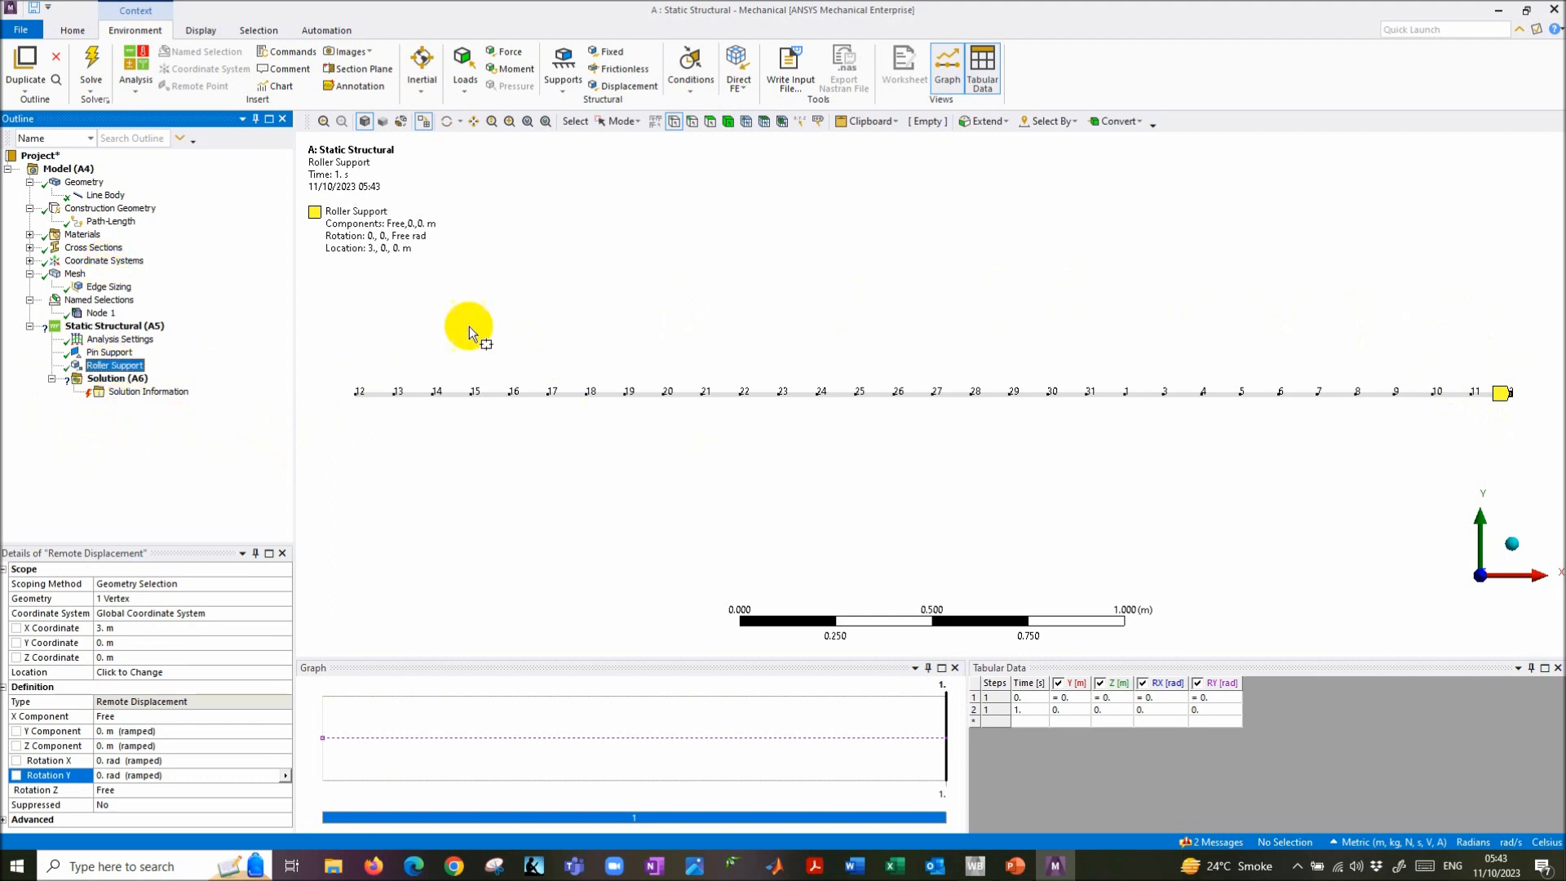
{"action": "left_click", "coordinate": [110, 352]}
{"action": "left_click", "coordinate": [118, 366], "text": "ctrl"}
{"action": "left_click", "coordinate": [119, 366]}
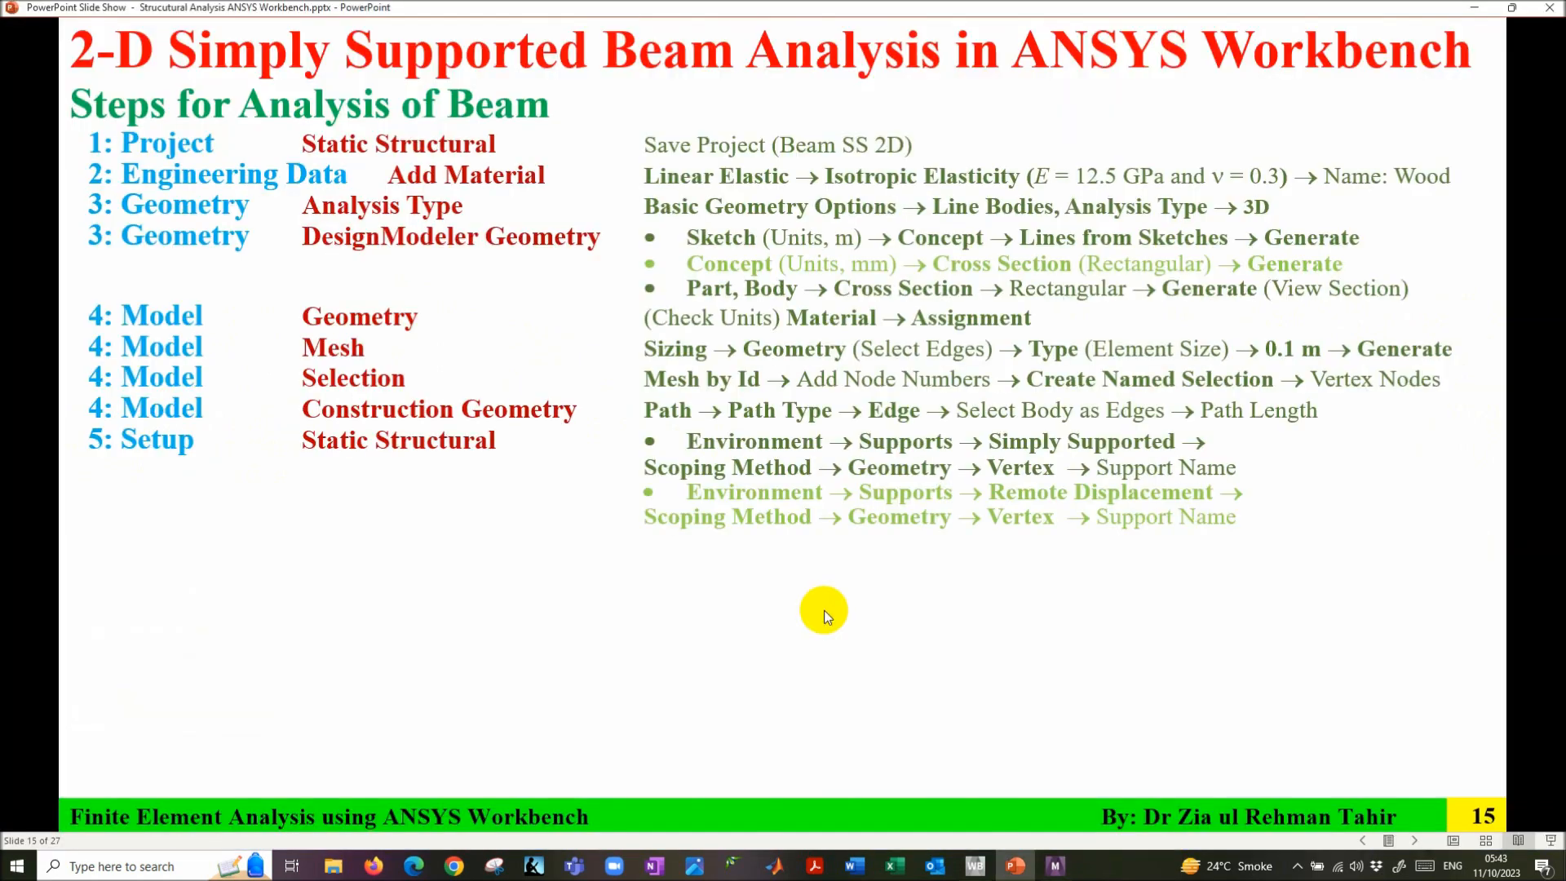
{"action": "left_click", "coordinate": [824, 610]}
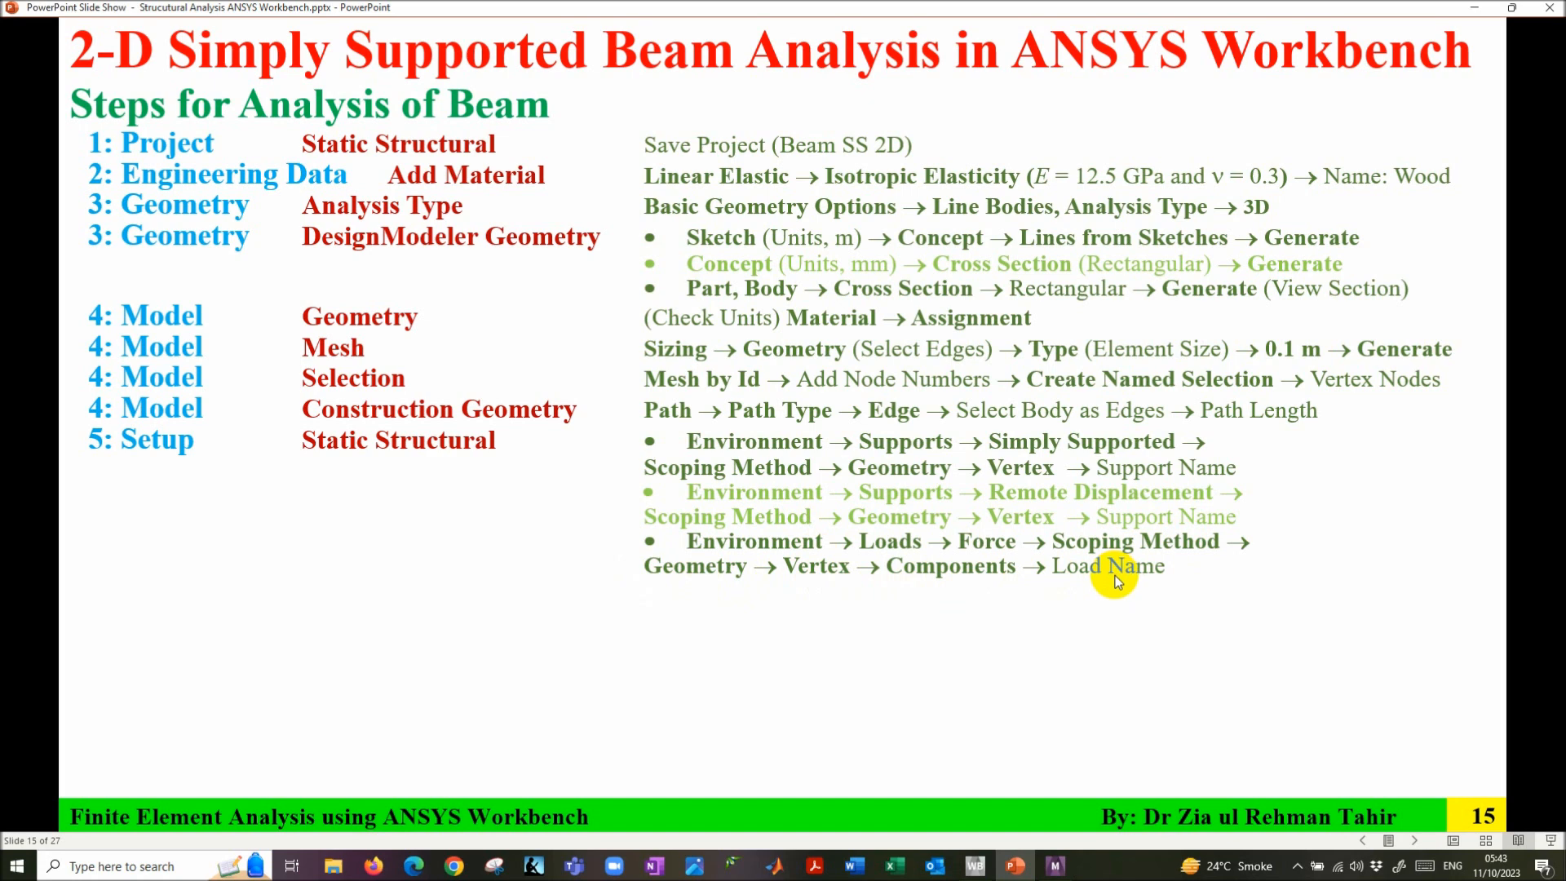
- Go back to the beam problem slide with the 12 kN point load, then return to Mechanical
{"action": "key", "text": "Left"}
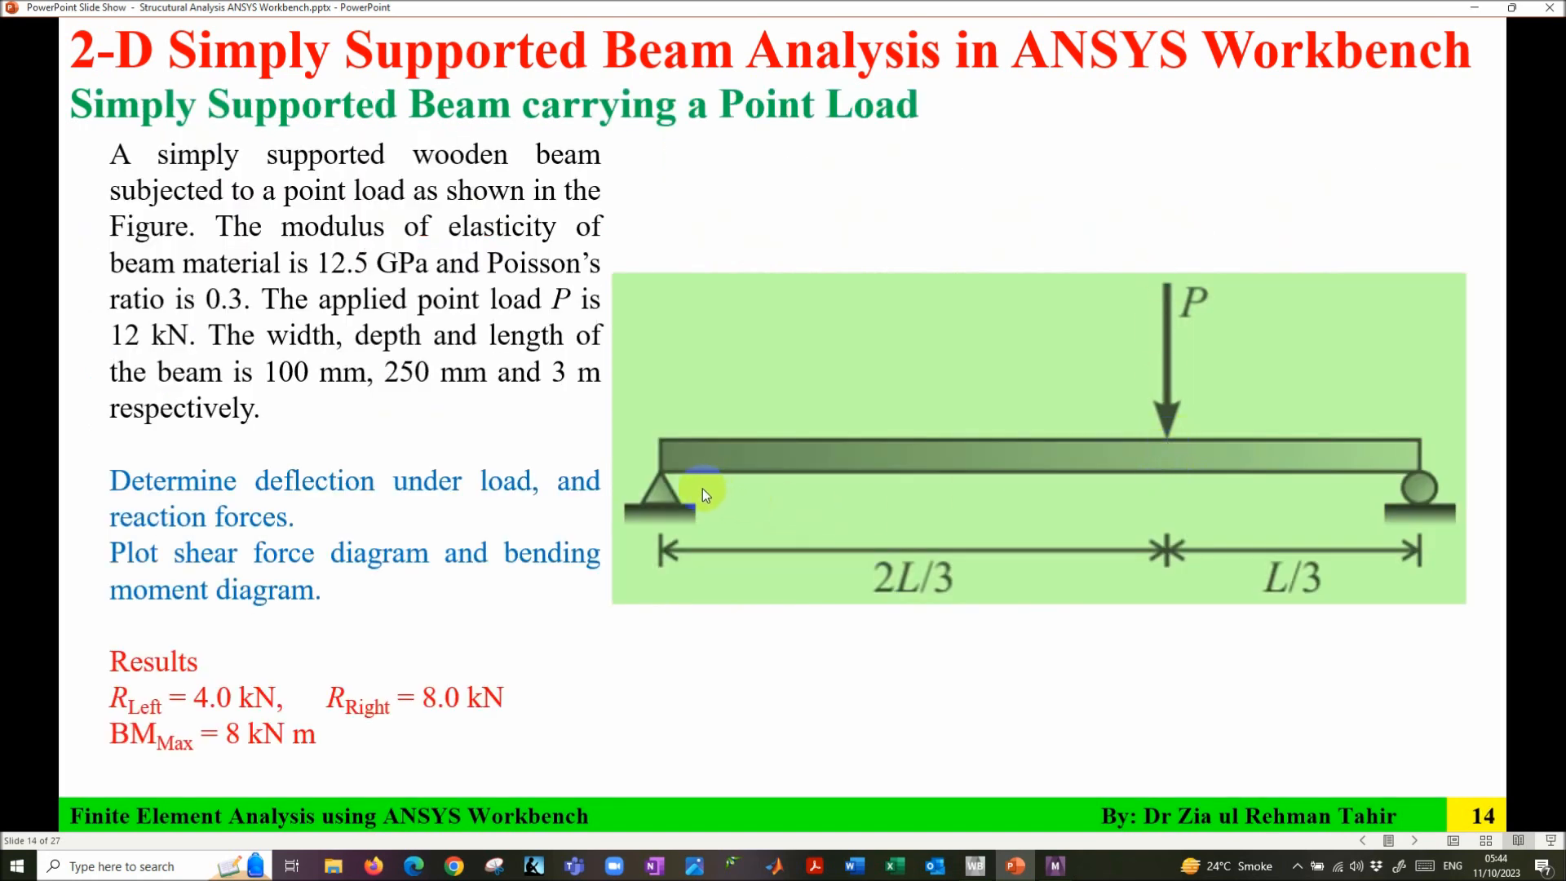
{"action": "left_click", "coordinate": [1055, 865]}
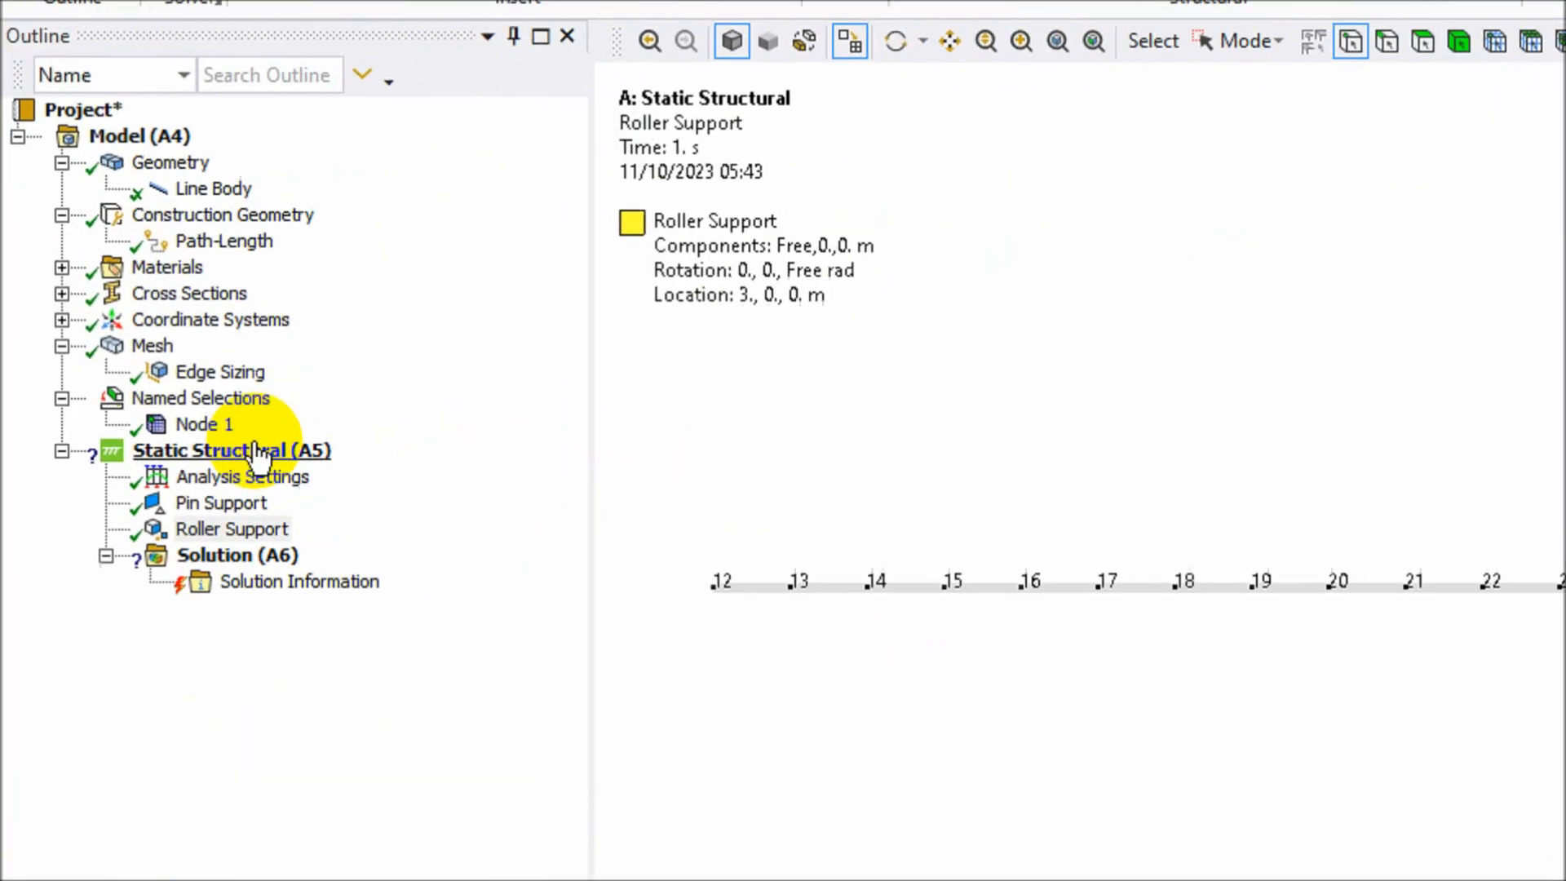
- Insert a Force load under Static Structural on the vertex at x = 2 m using box selection
{"action": "left_click", "coordinate": [106, 328]}
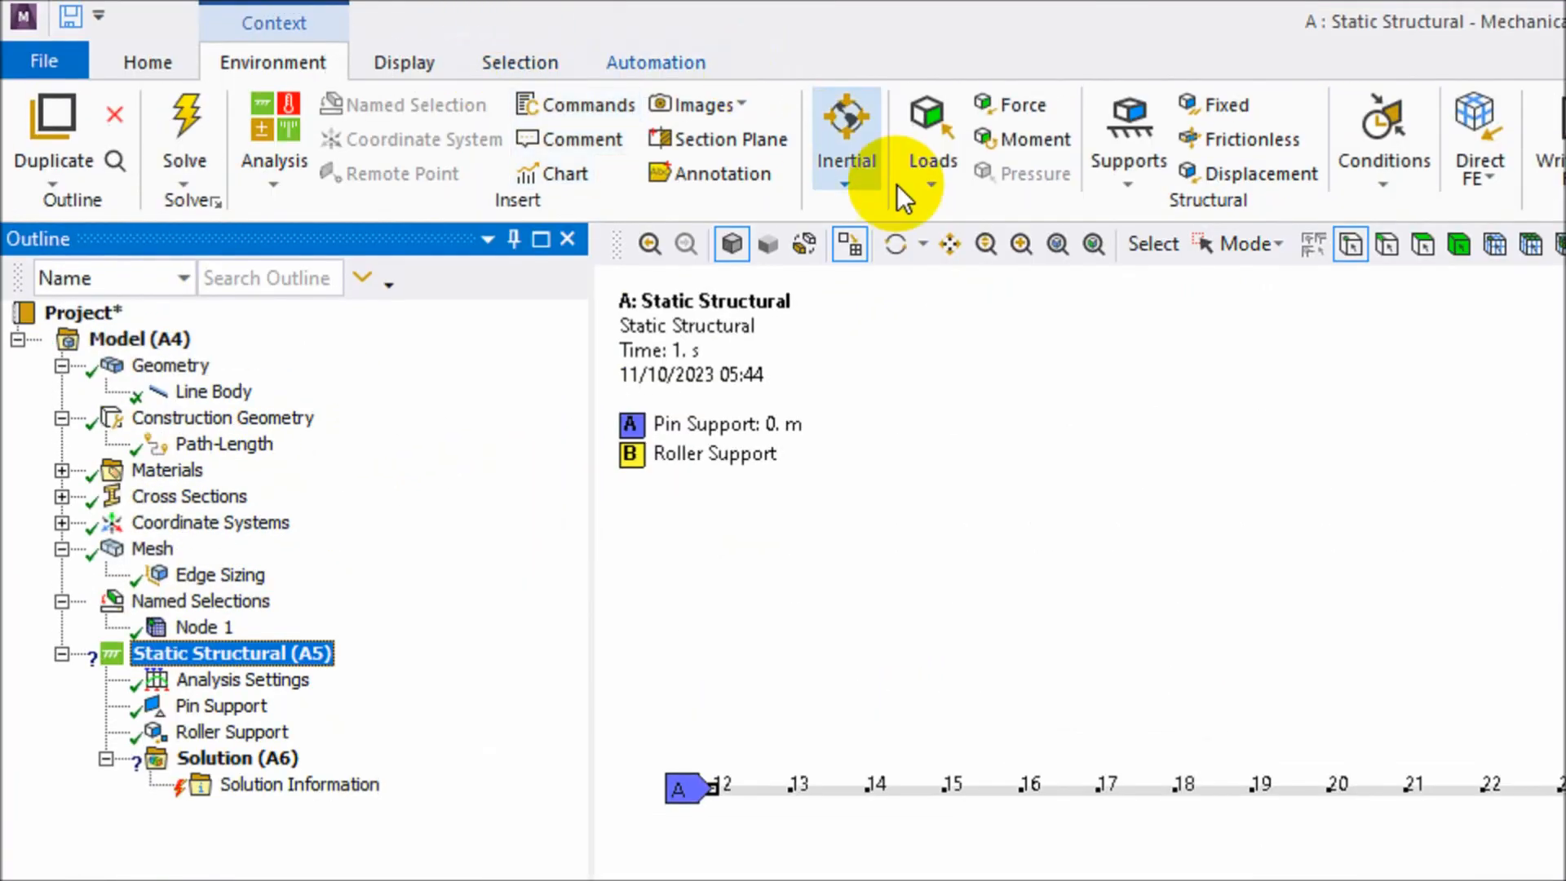
{"action": "left_click", "coordinate": [933, 174]}
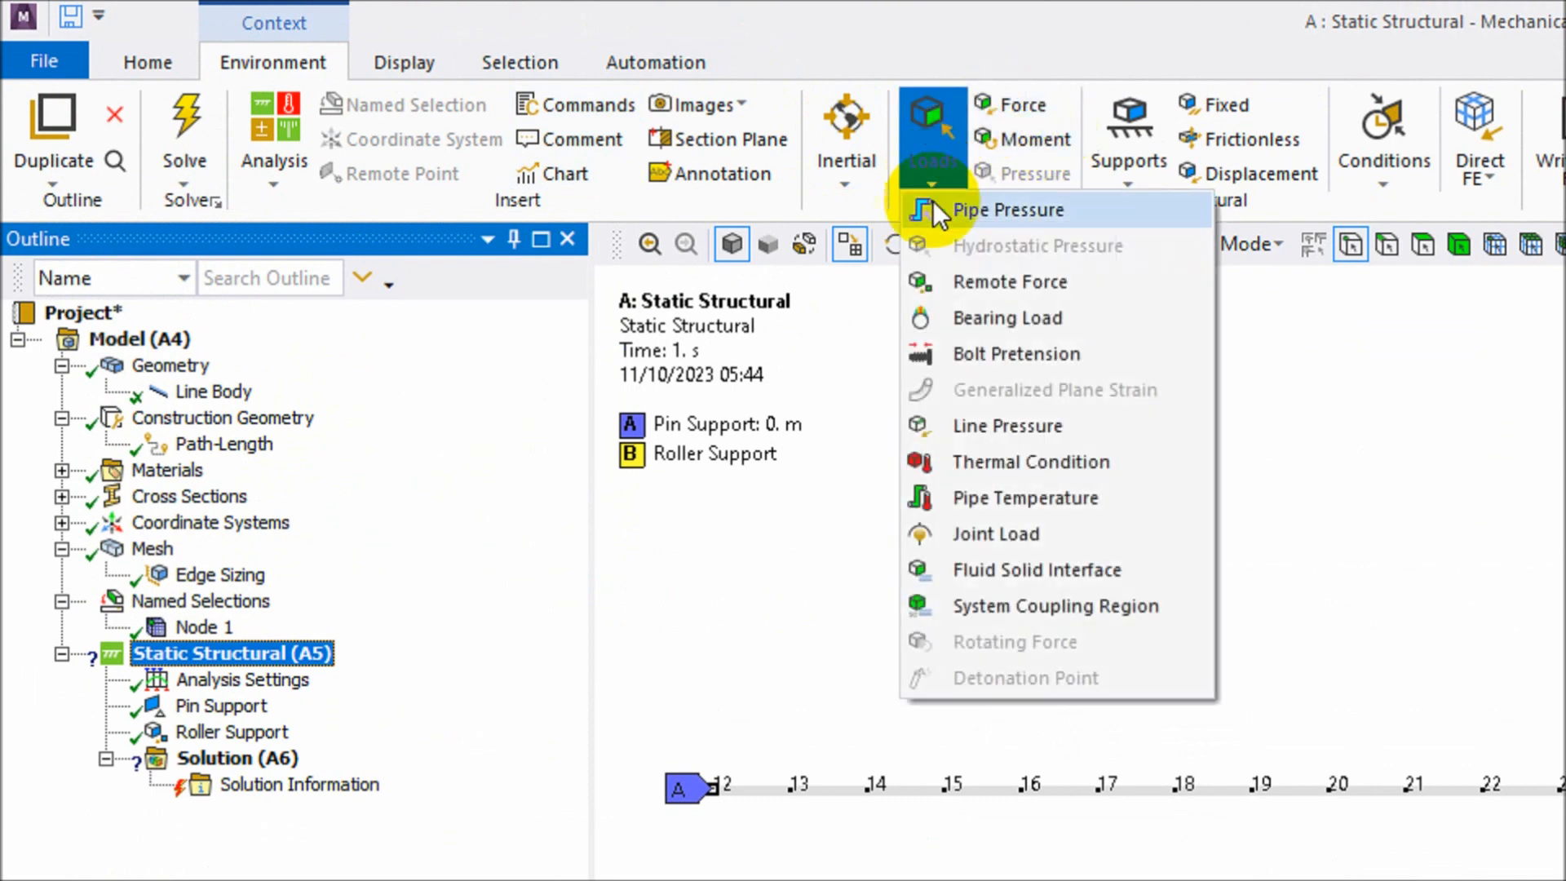
{"action": "left_click", "coordinate": [1038, 44]}
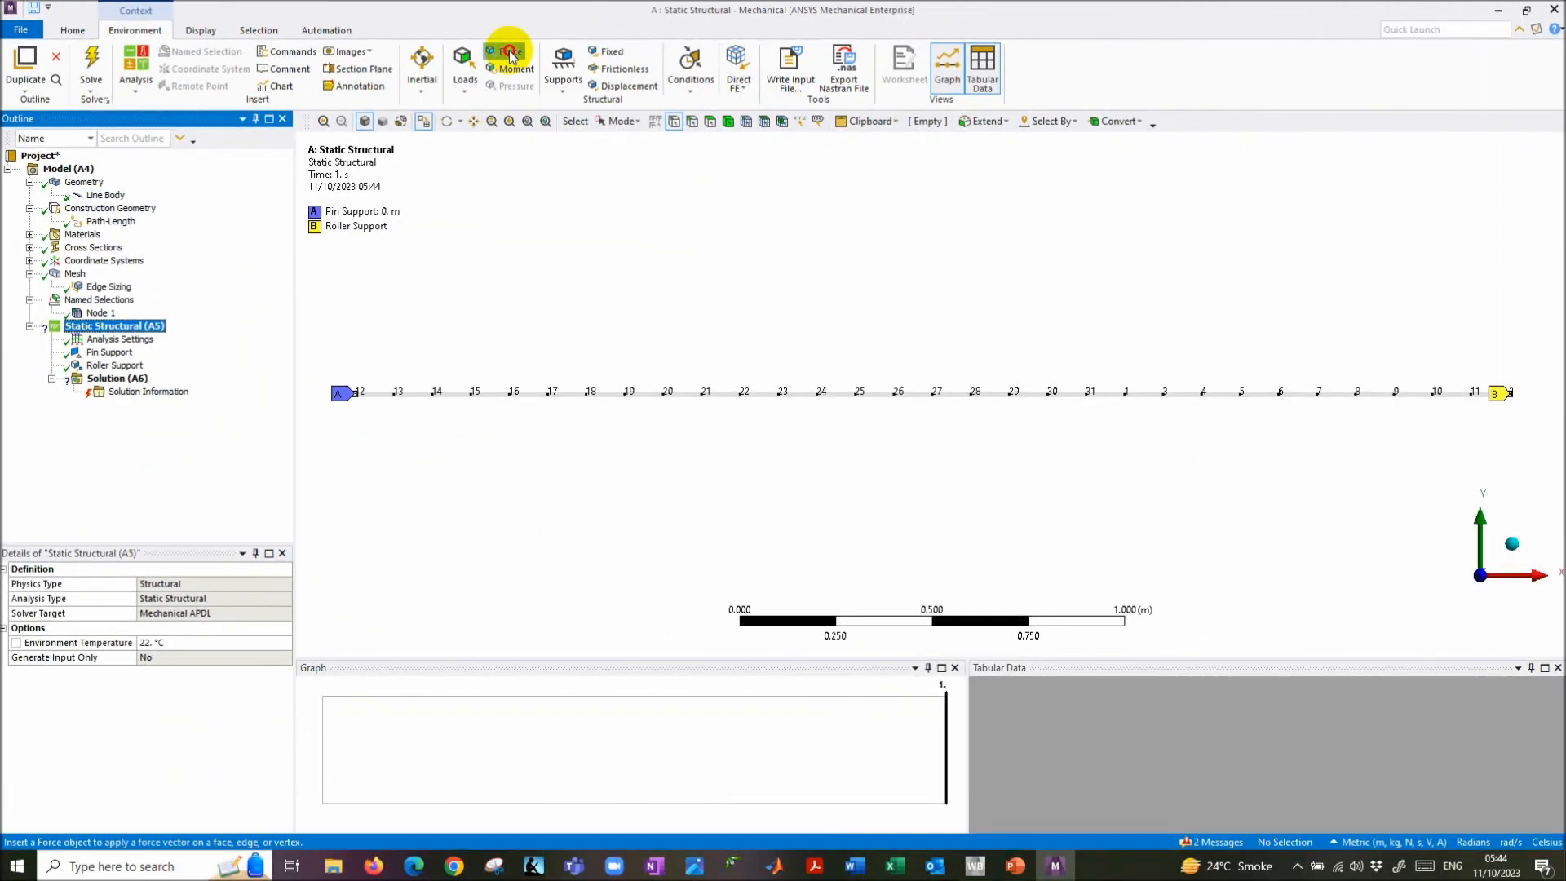
{"action": "left_click", "coordinate": [1018, 102]}
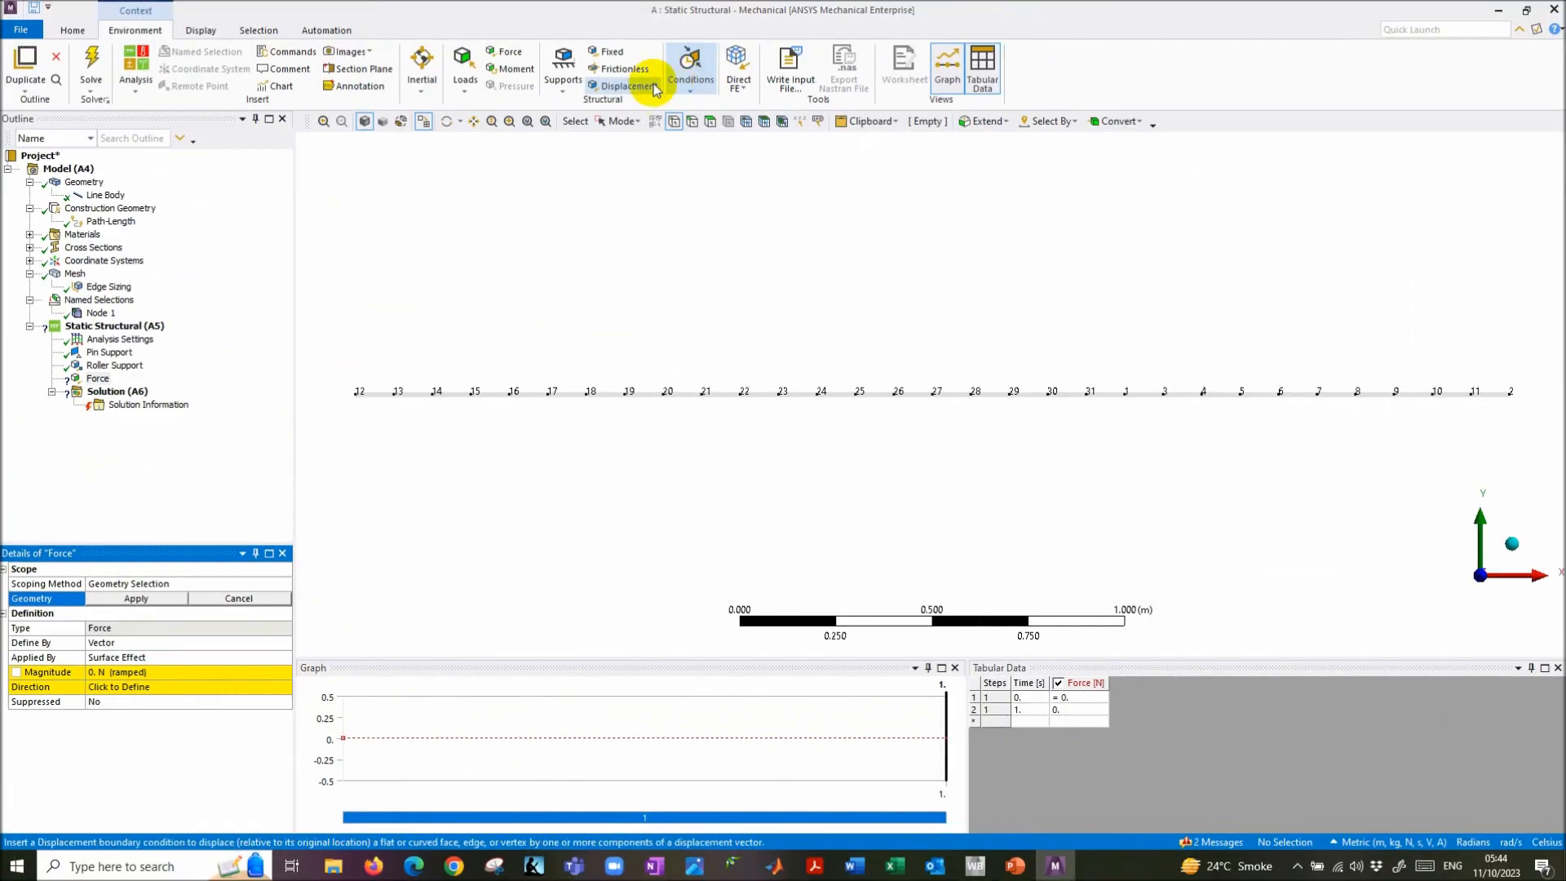
{"action": "left_click", "coordinate": [674, 122]}
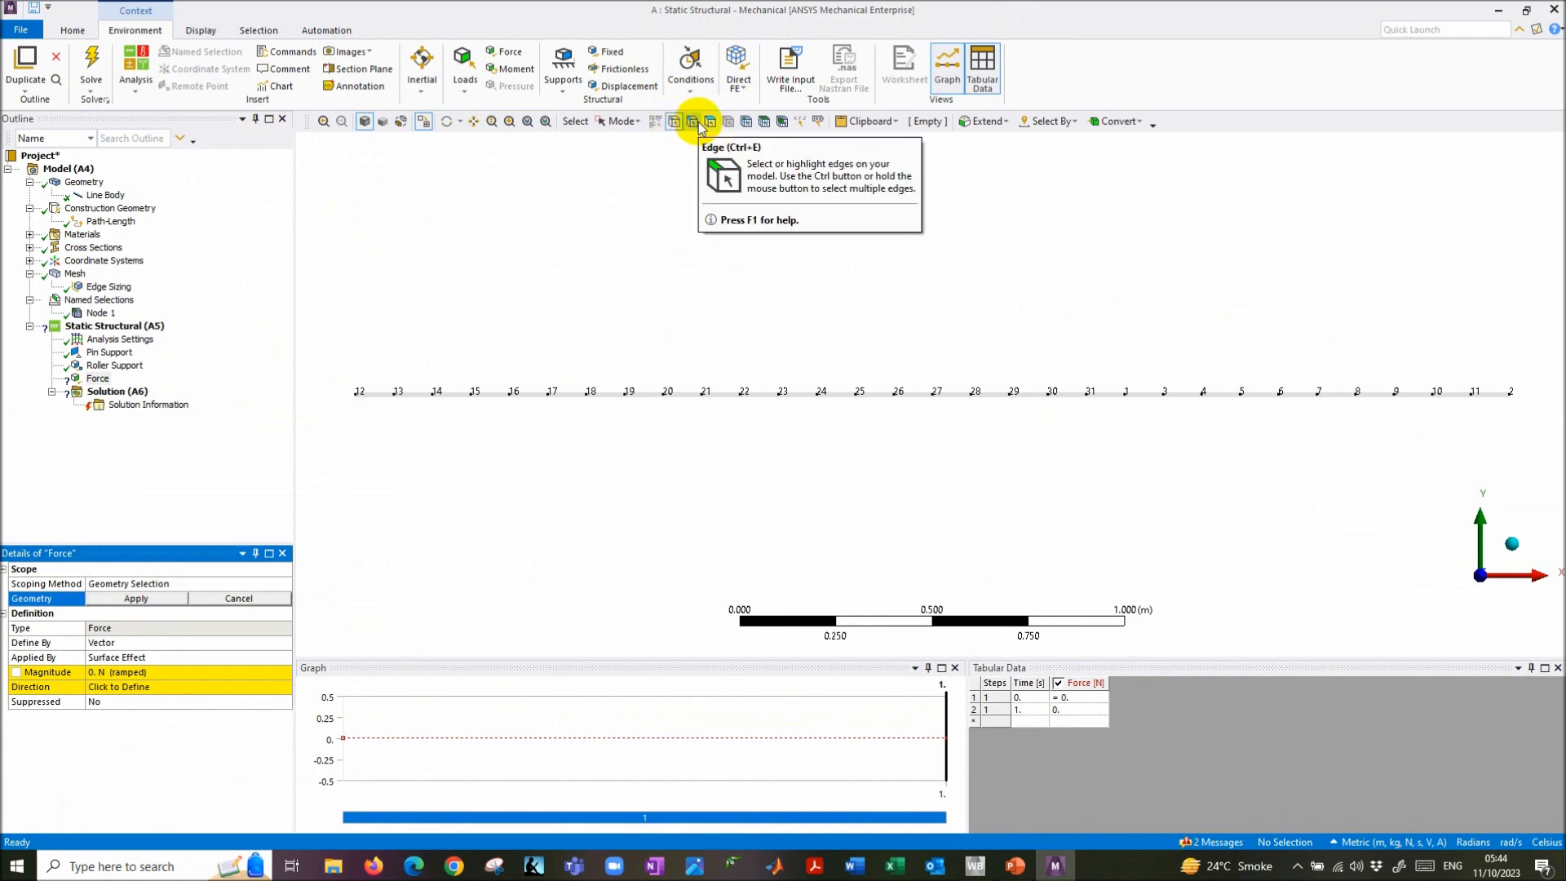
{"action": "left_click", "coordinate": [622, 122]}
{"action": "left_click", "coordinate": [642, 161]}
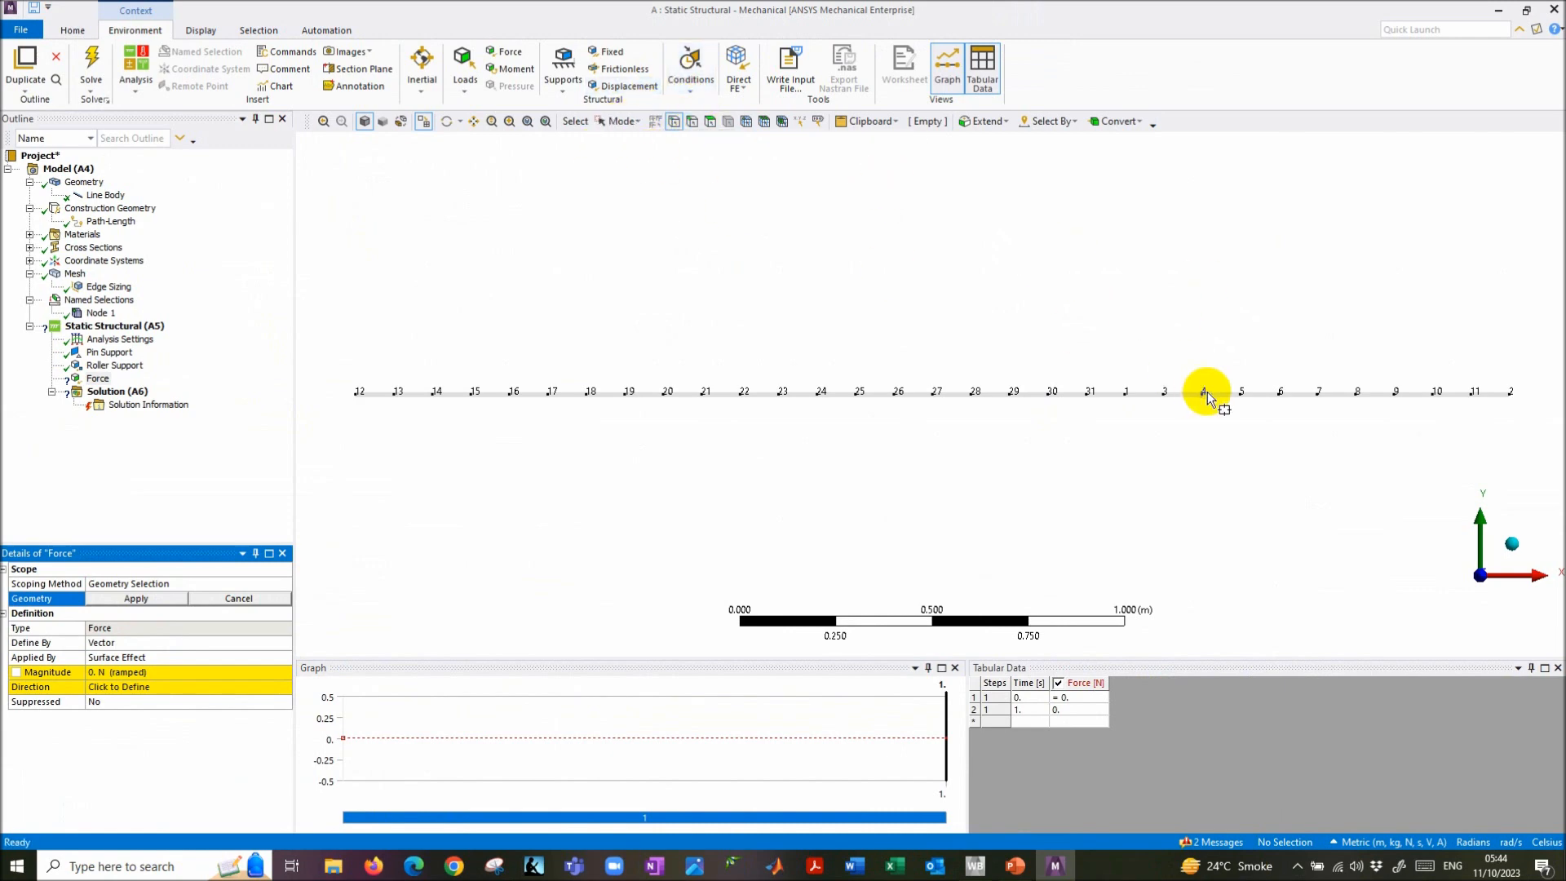
{"action": "left_click_drag", "start_coordinate": [1073, 334], "coordinate": [1280, 466]}
{"action": "left_click", "coordinate": [1125, 395]}
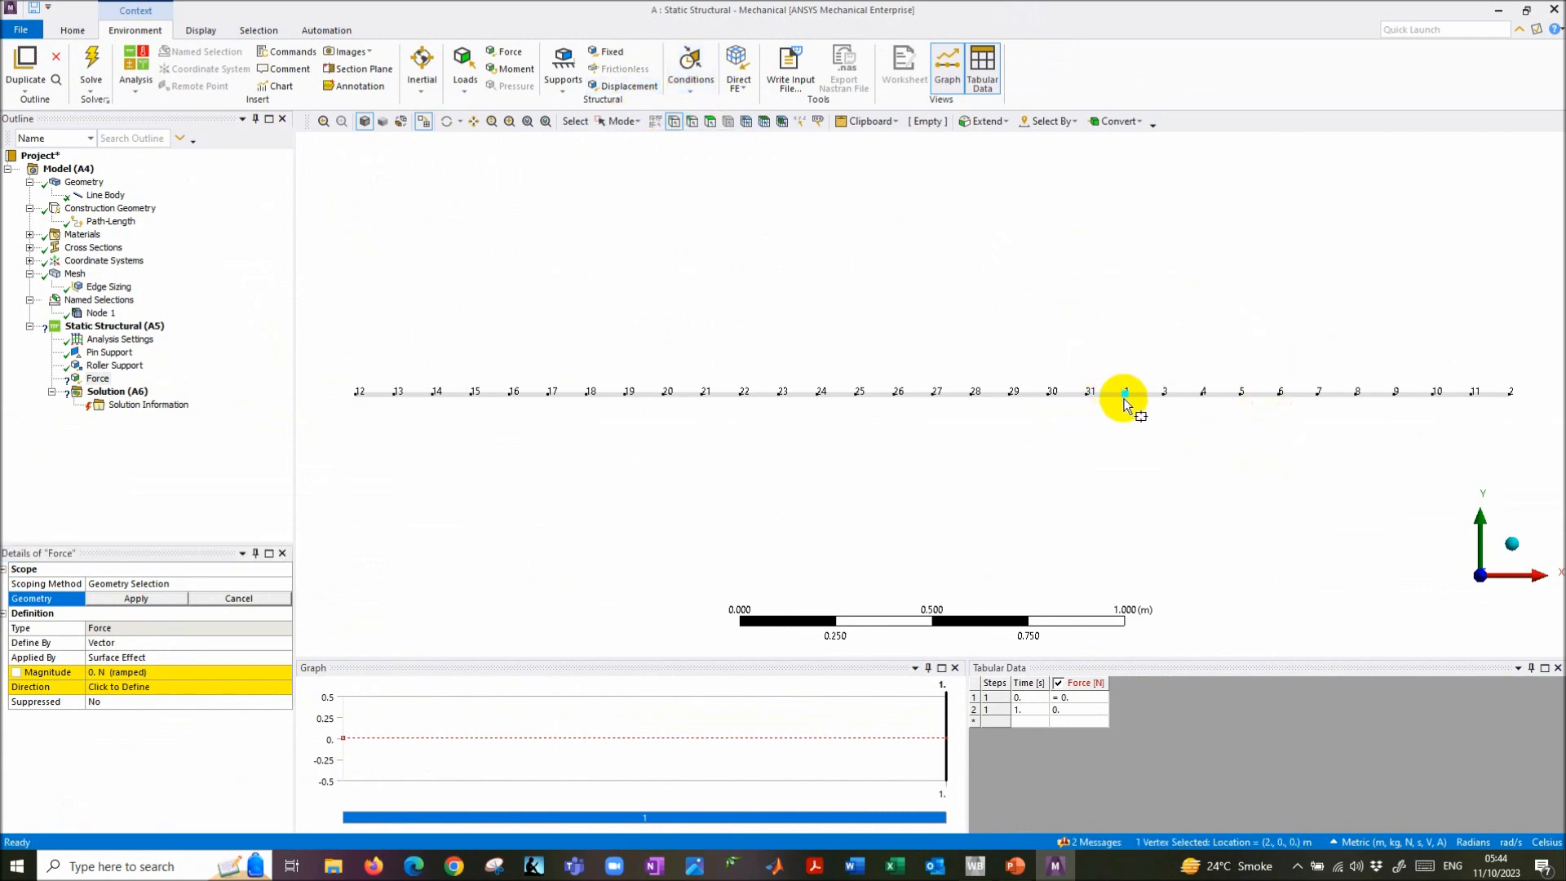
{"action": "left_click", "coordinate": [136, 598]}
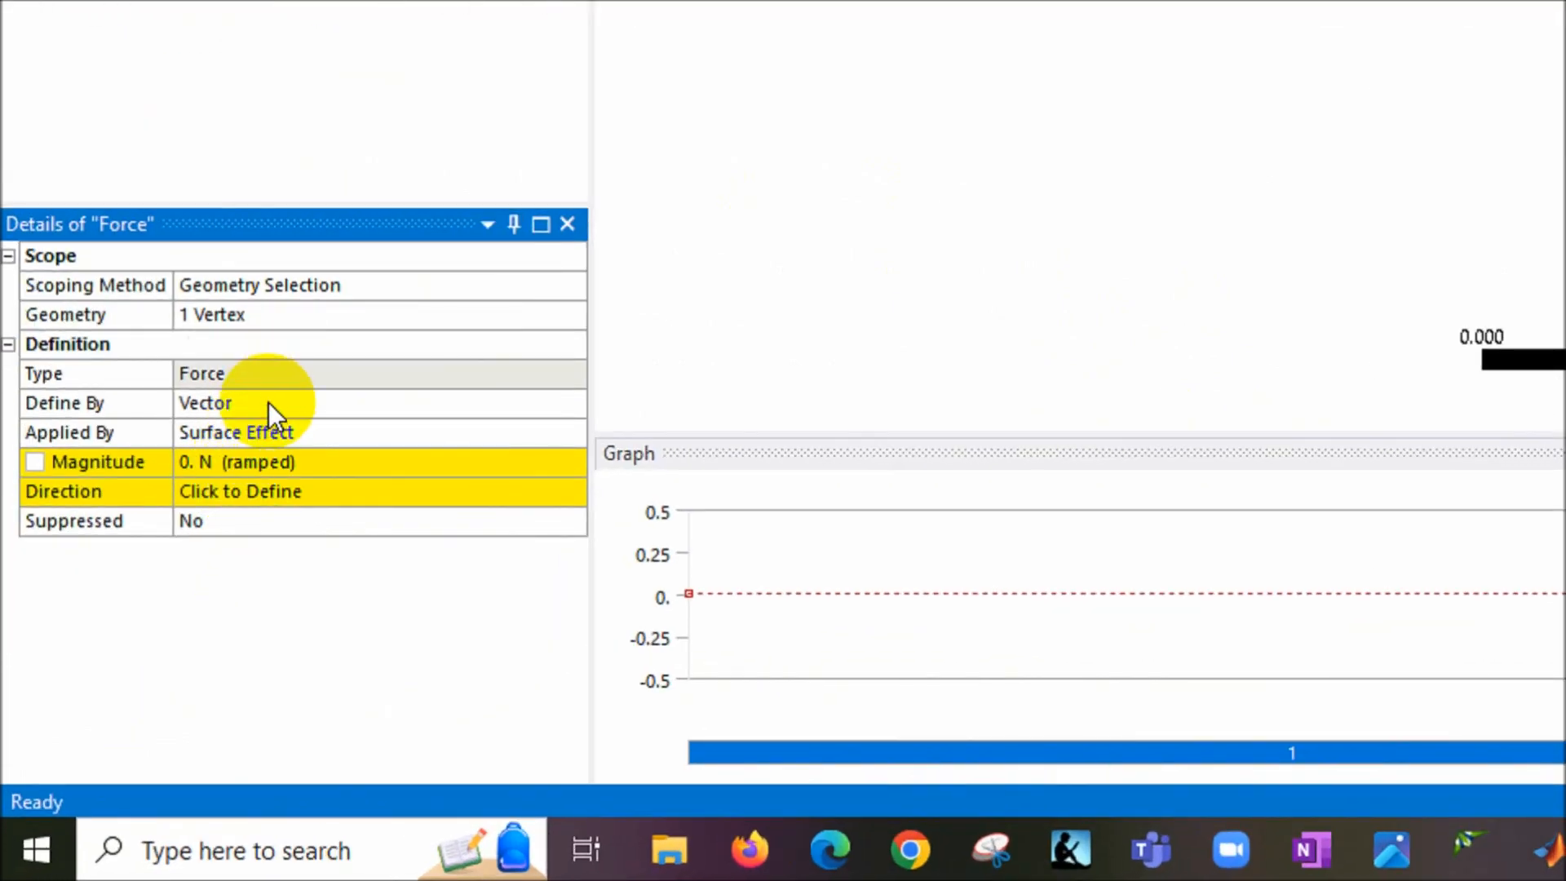
- Define the force by components with Y = -12000 N, then check it against the problem slide
{"action": "double_click", "coordinate": [121, 643]}
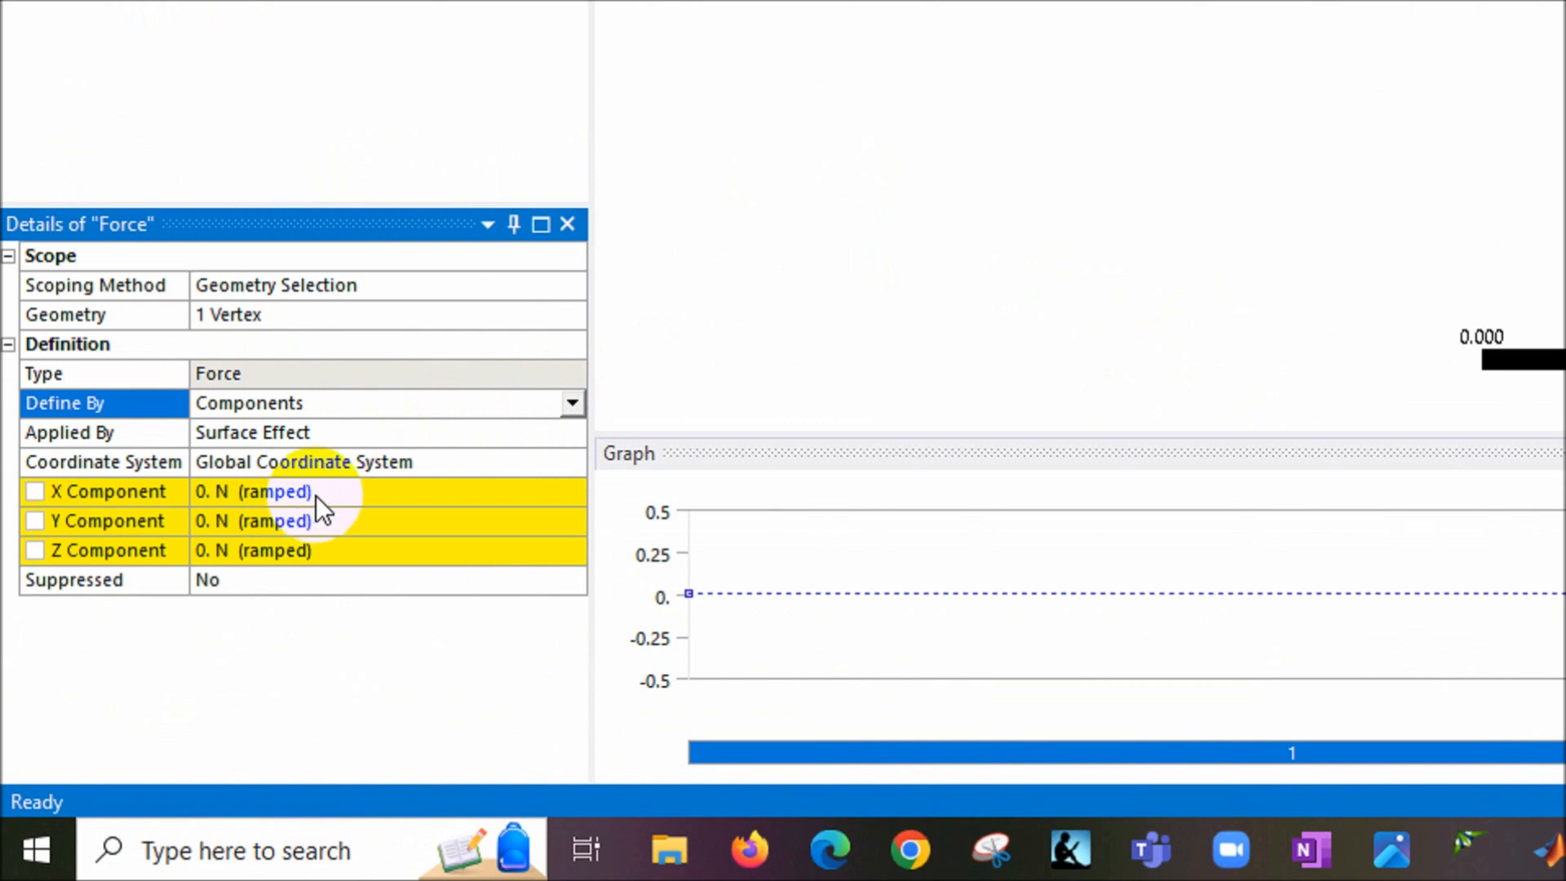
{"action": "left_click", "coordinate": [326, 522]}
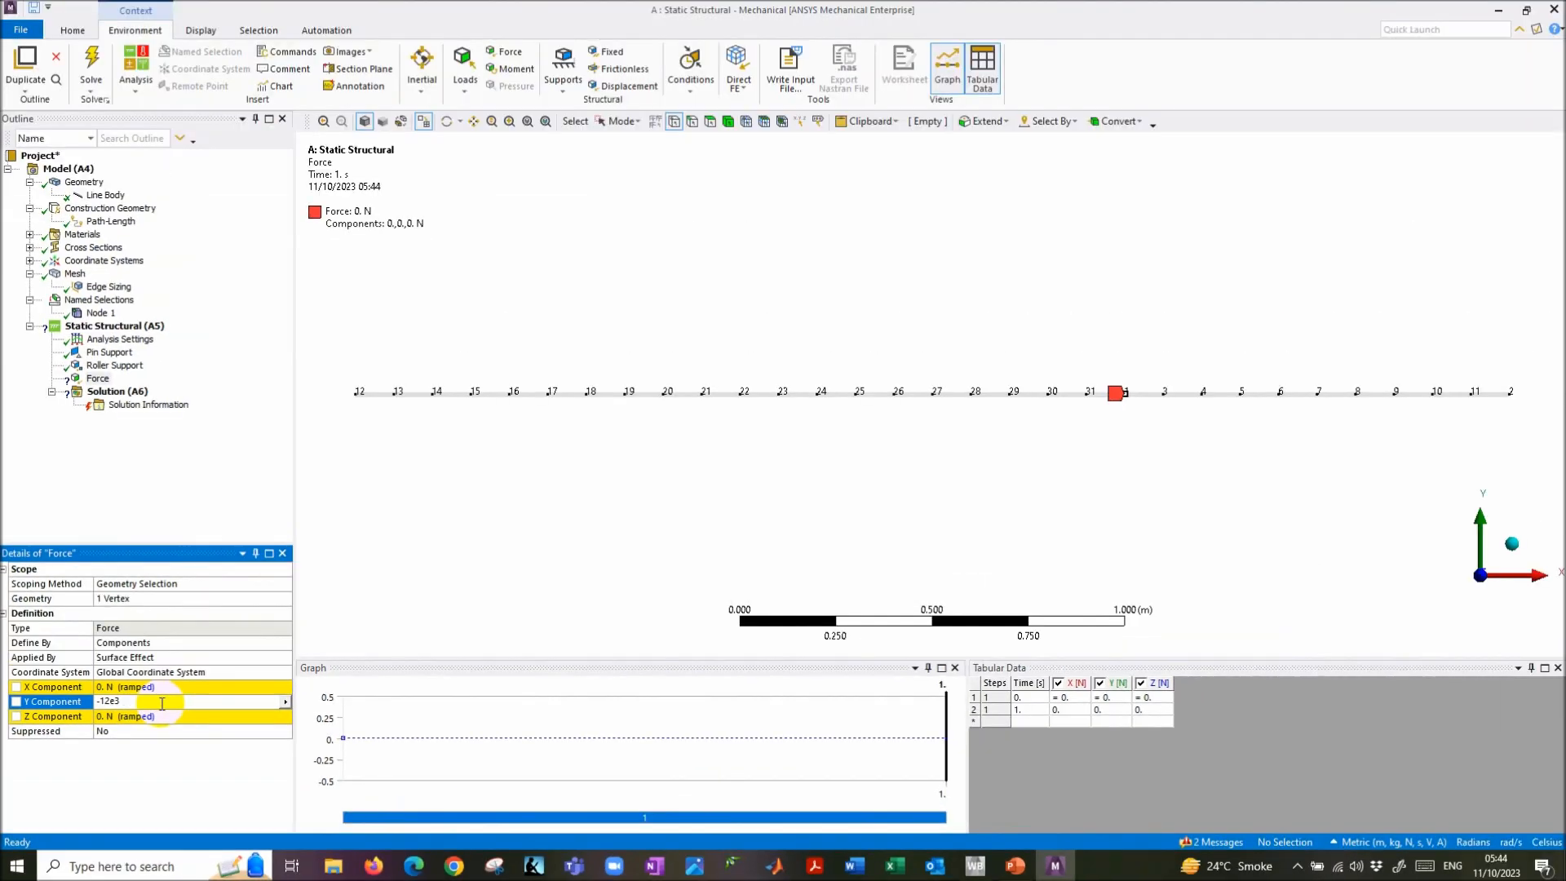
{"action": "key", "text": "Return"}
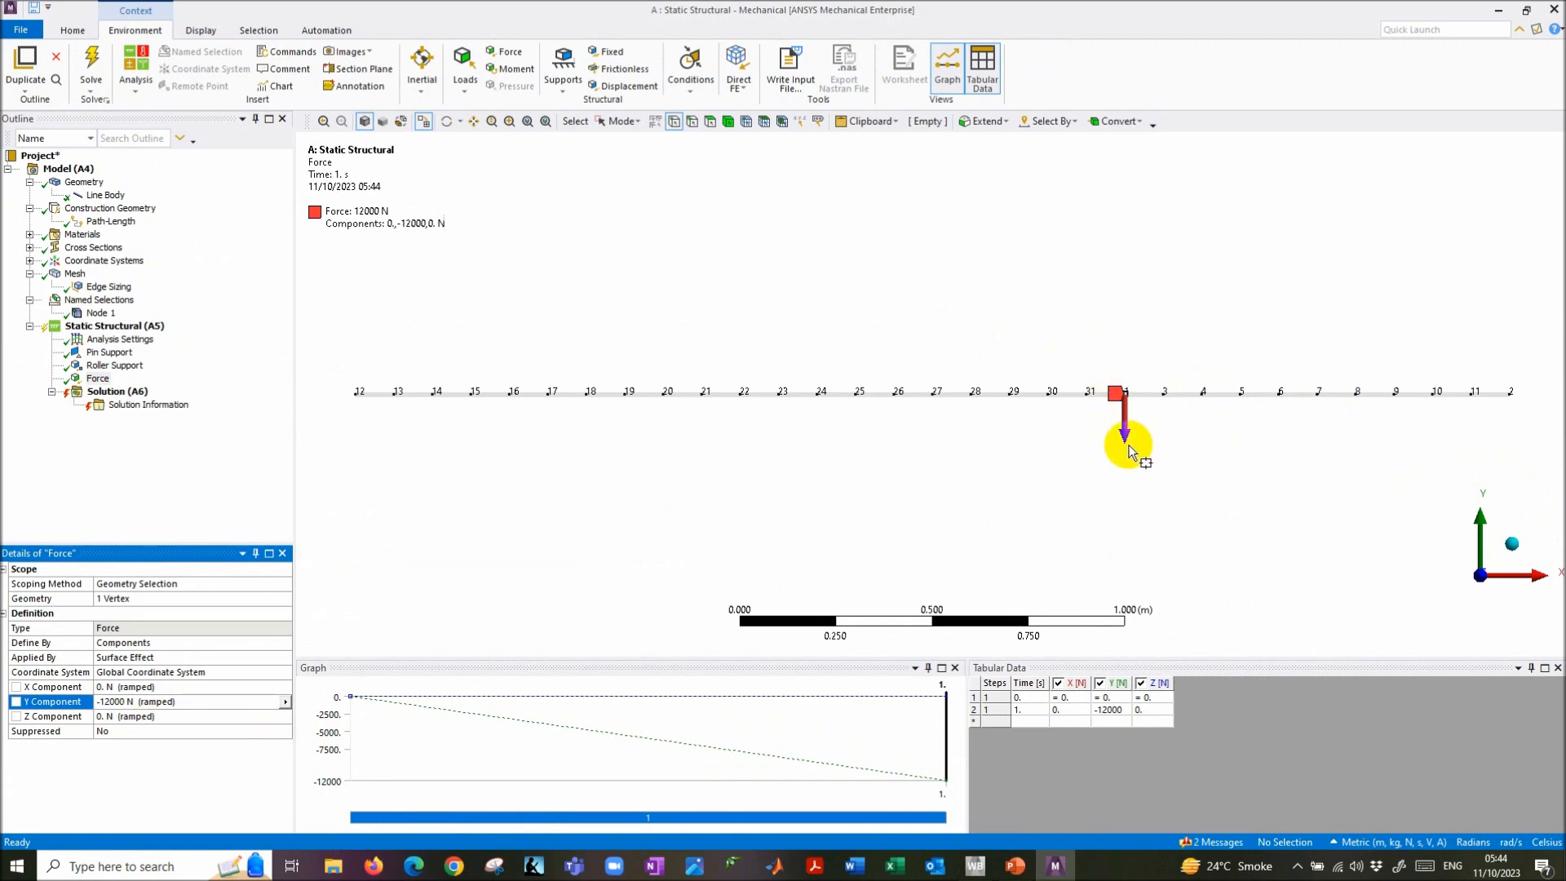
{"action": "left_click", "coordinate": [1013, 868]}
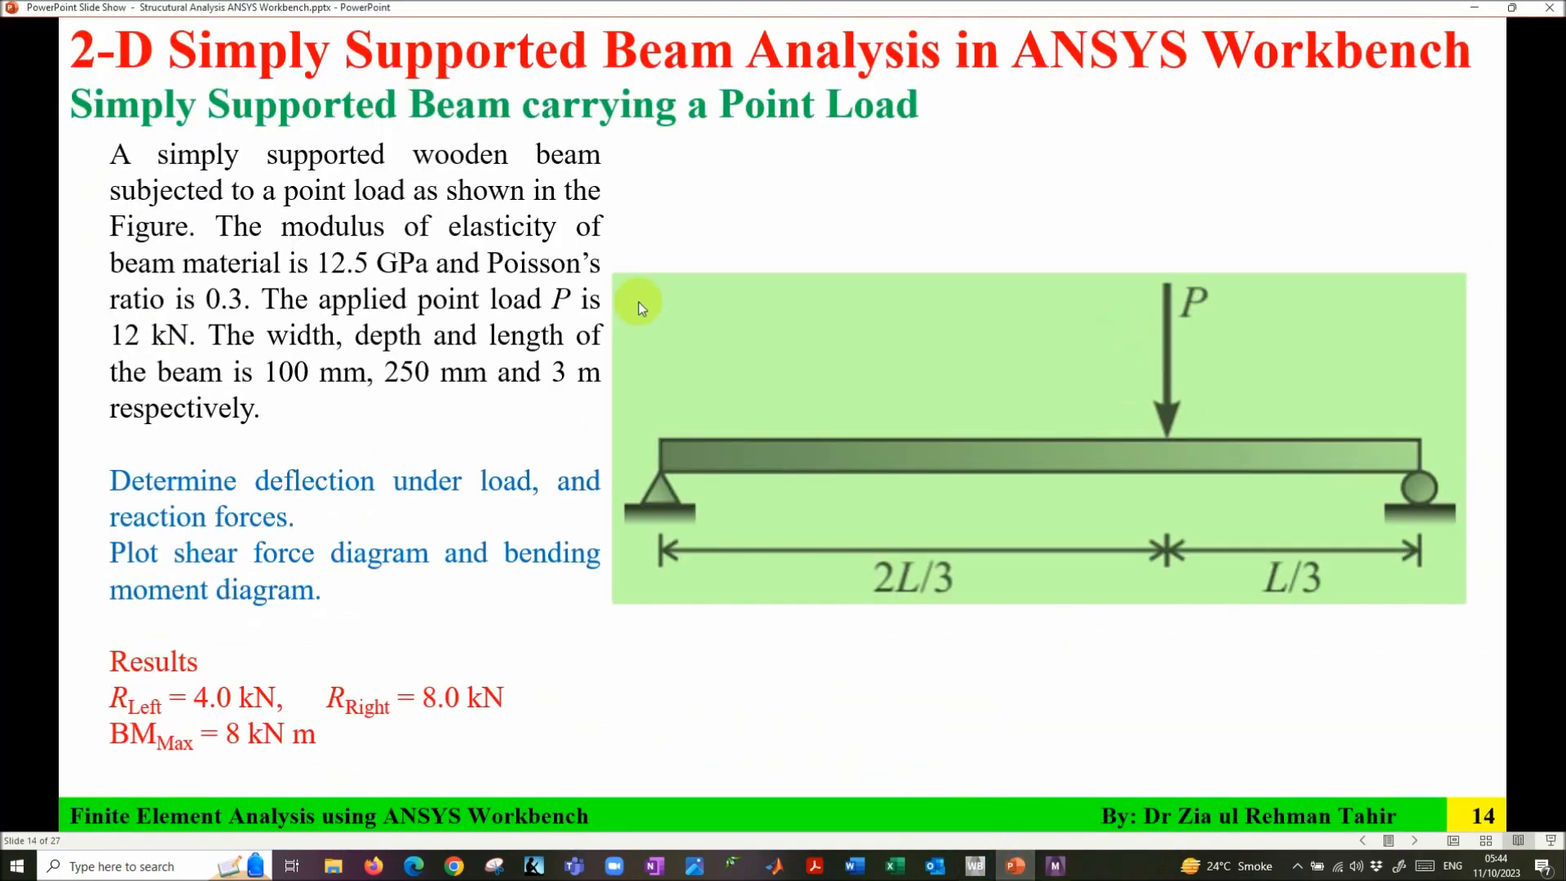
{"action": "left_click", "coordinate": [1057, 866]}
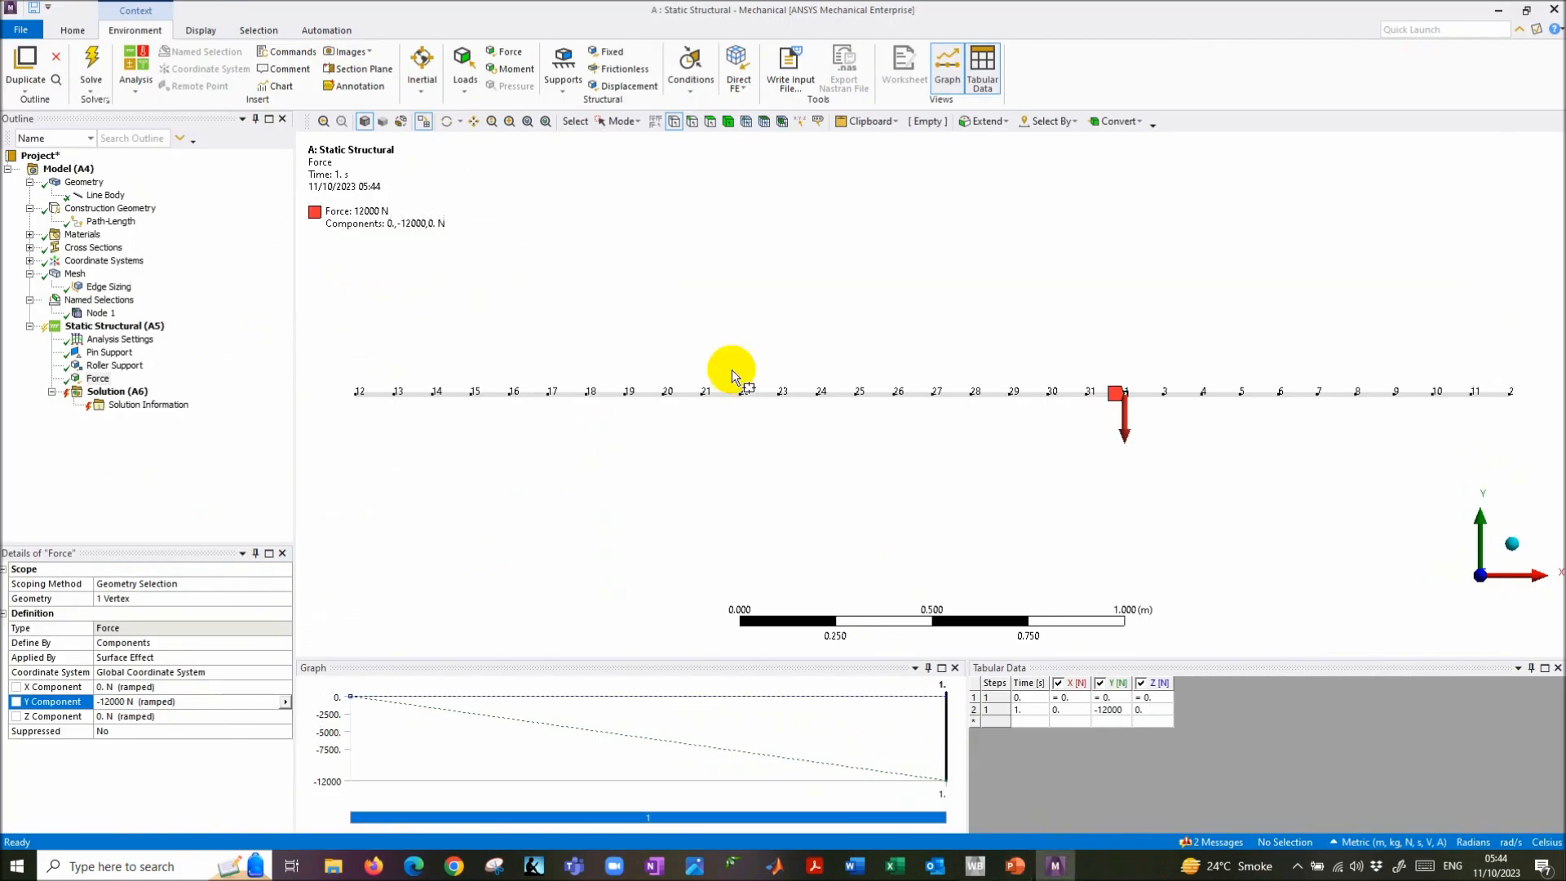
- Reveal the '6: Solution – Directional Deformation along Y' step, then return to Mechanical
{"action": "left_click", "coordinate": [122, 460]}
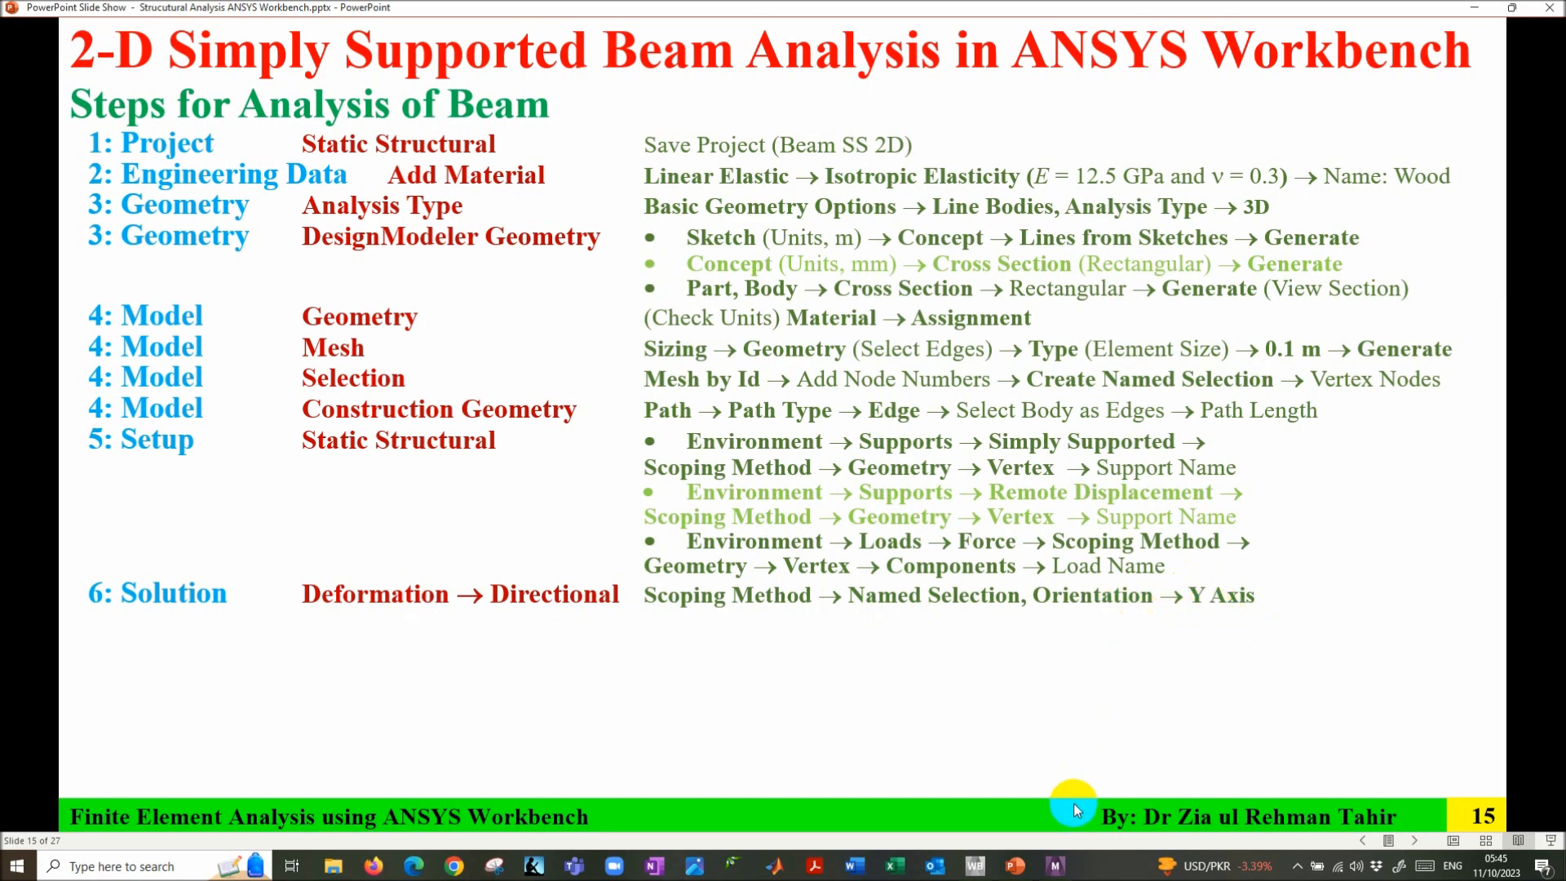
{"action": "left_click", "coordinate": [1056, 865]}
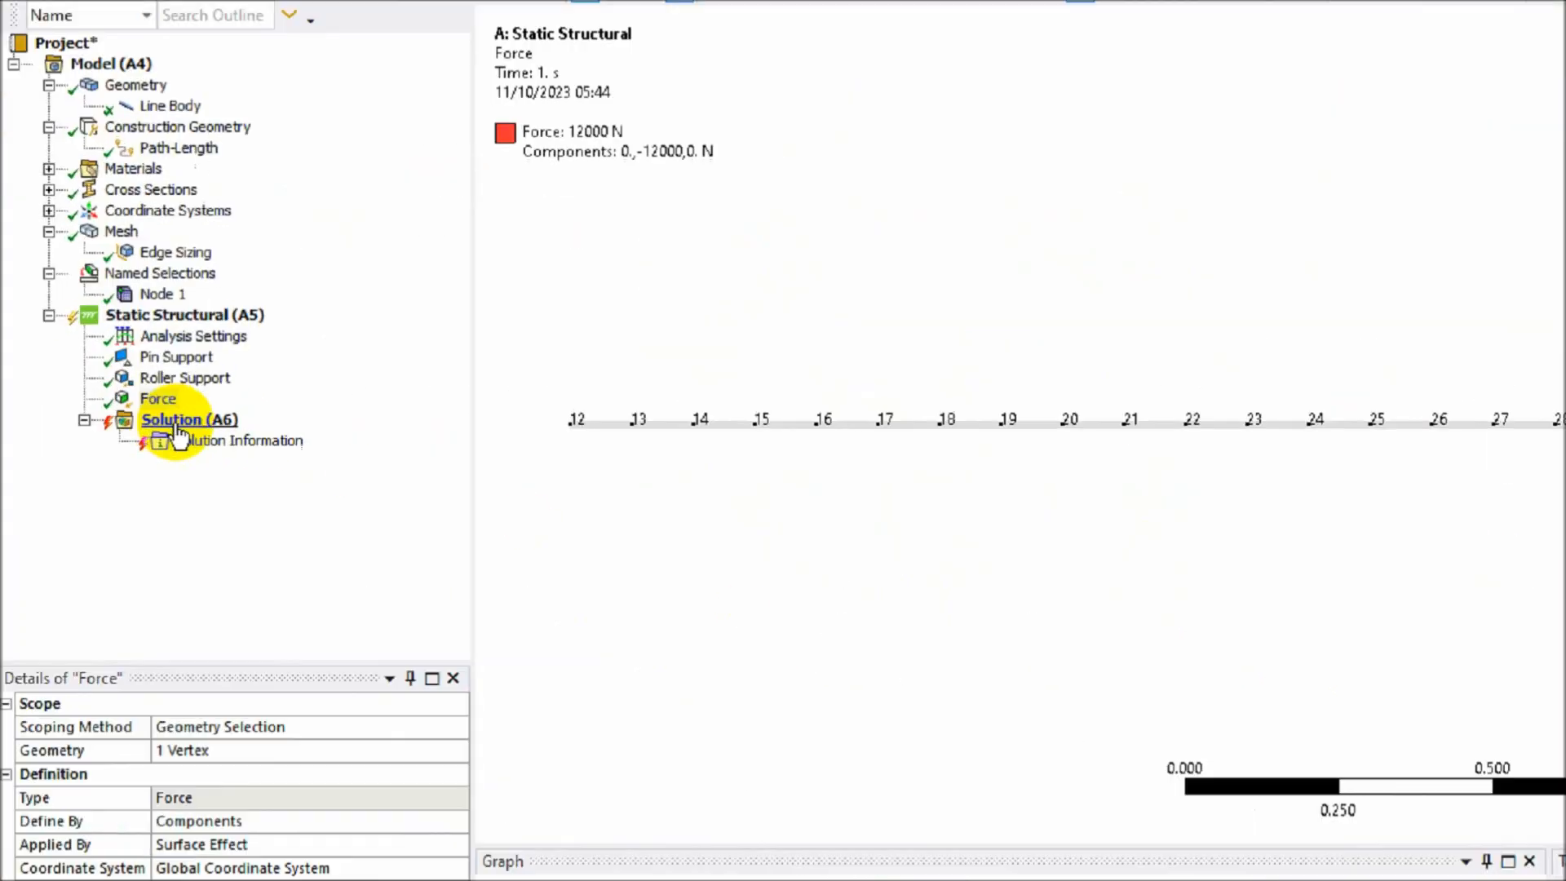
- Add Total Deformation and Directional Deformation results under Solution
{"action": "left_click", "coordinate": [122, 393]}
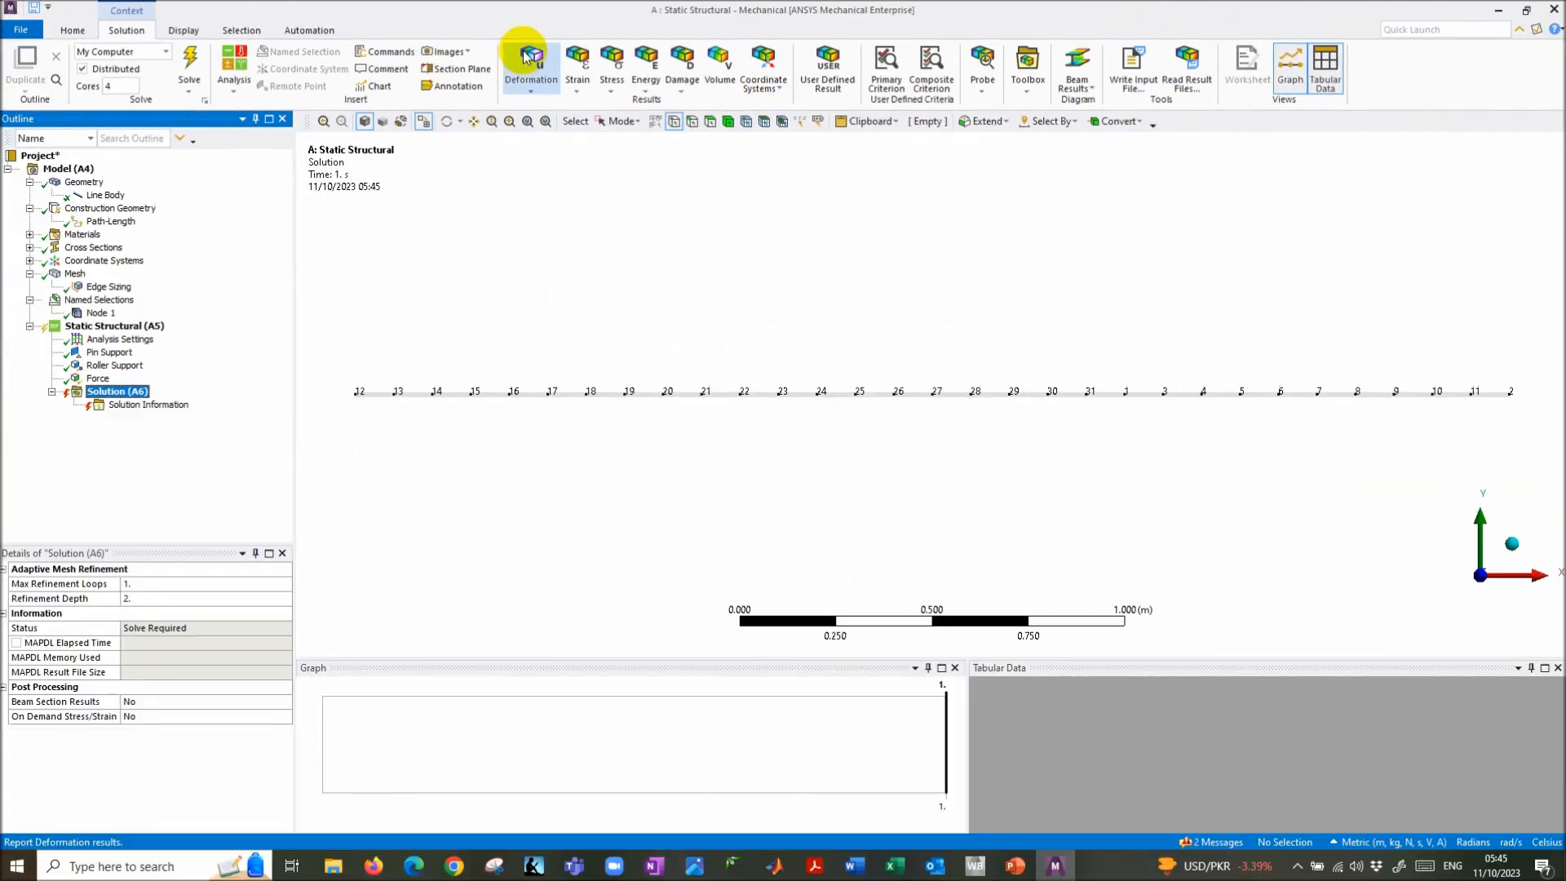
{"action": "left_click", "coordinate": [755, 133]}
{"action": "left_click", "coordinate": [562, 108]}
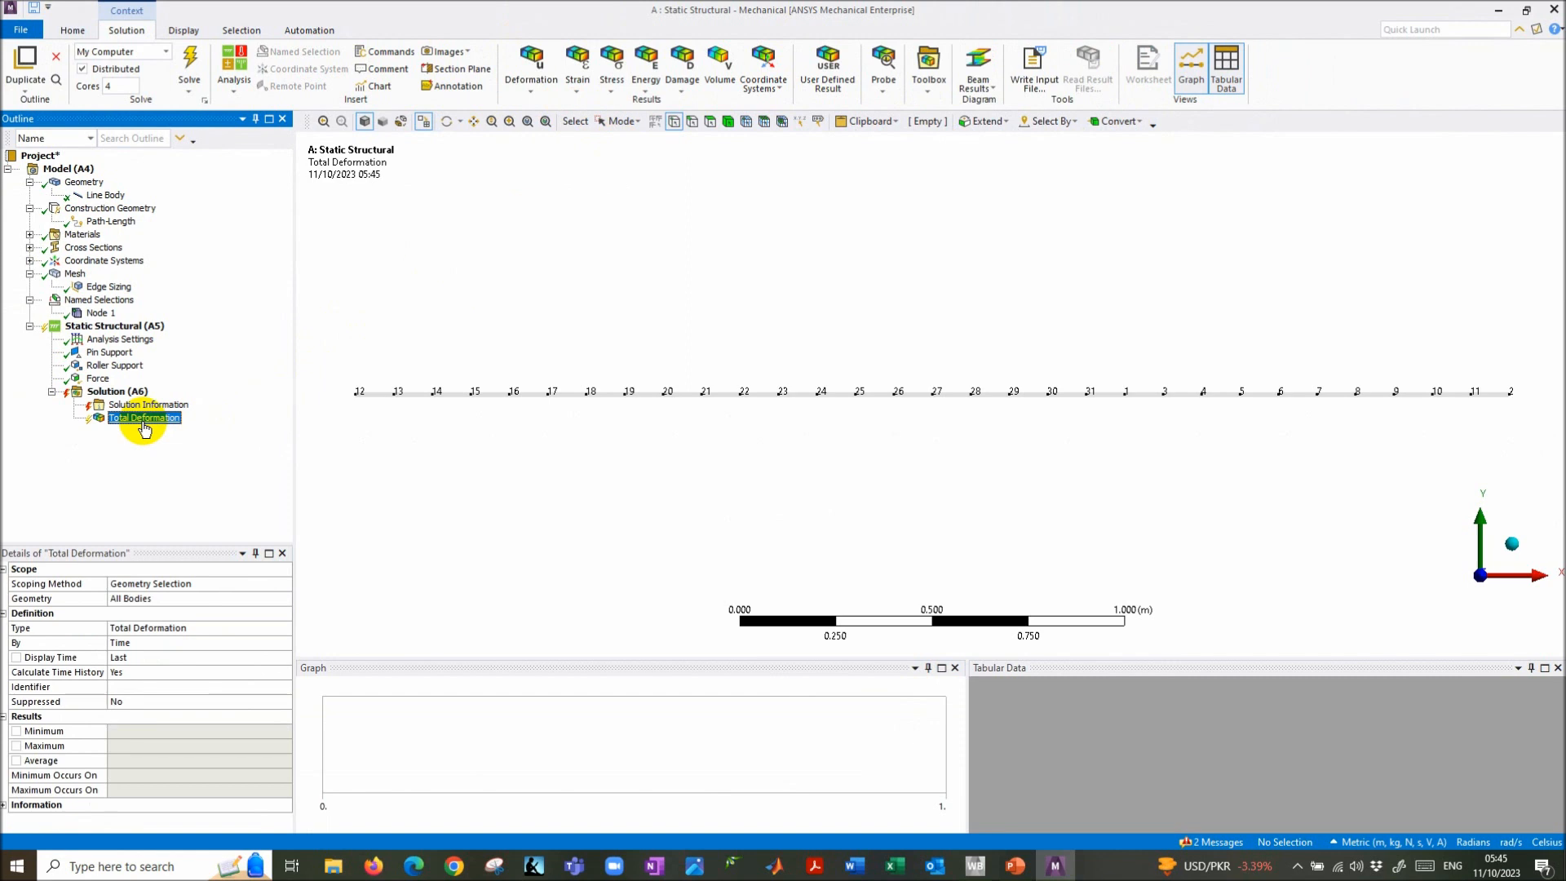
{"action": "left_click", "coordinate": [541, 93]}
{"action": "left_click", "coordinate": [548, 123]}
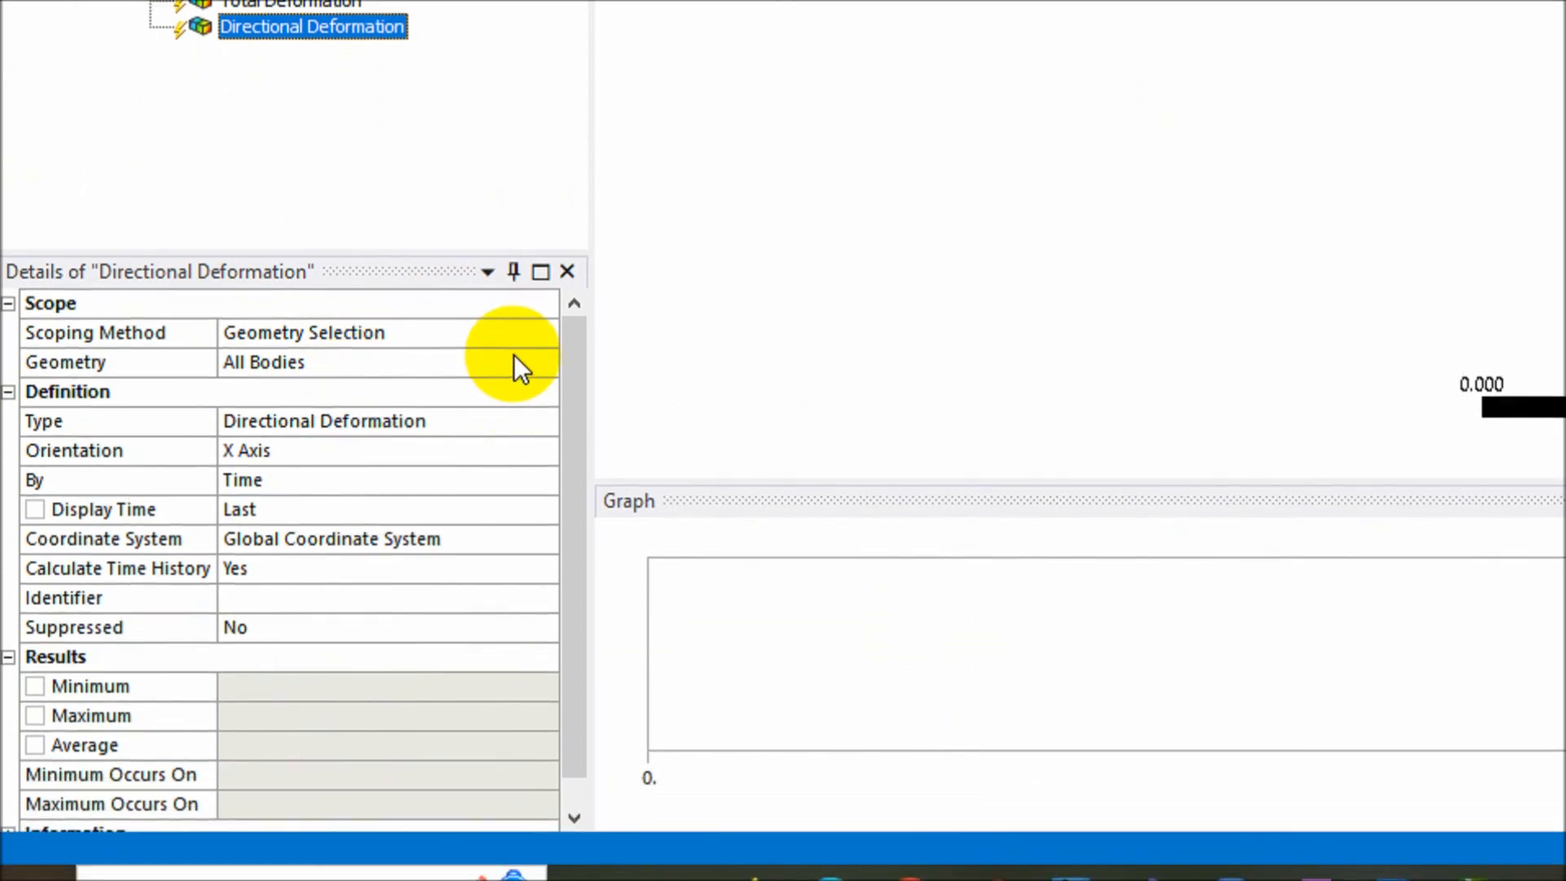
- Scope the directional deformation to the Node 1 named selection along the Y axis, naming it Directional Deformation Y
{"action": "left_click", "coordinate": [541, 332]}
{"action": "left_click", "coordinate": [546, 331]}
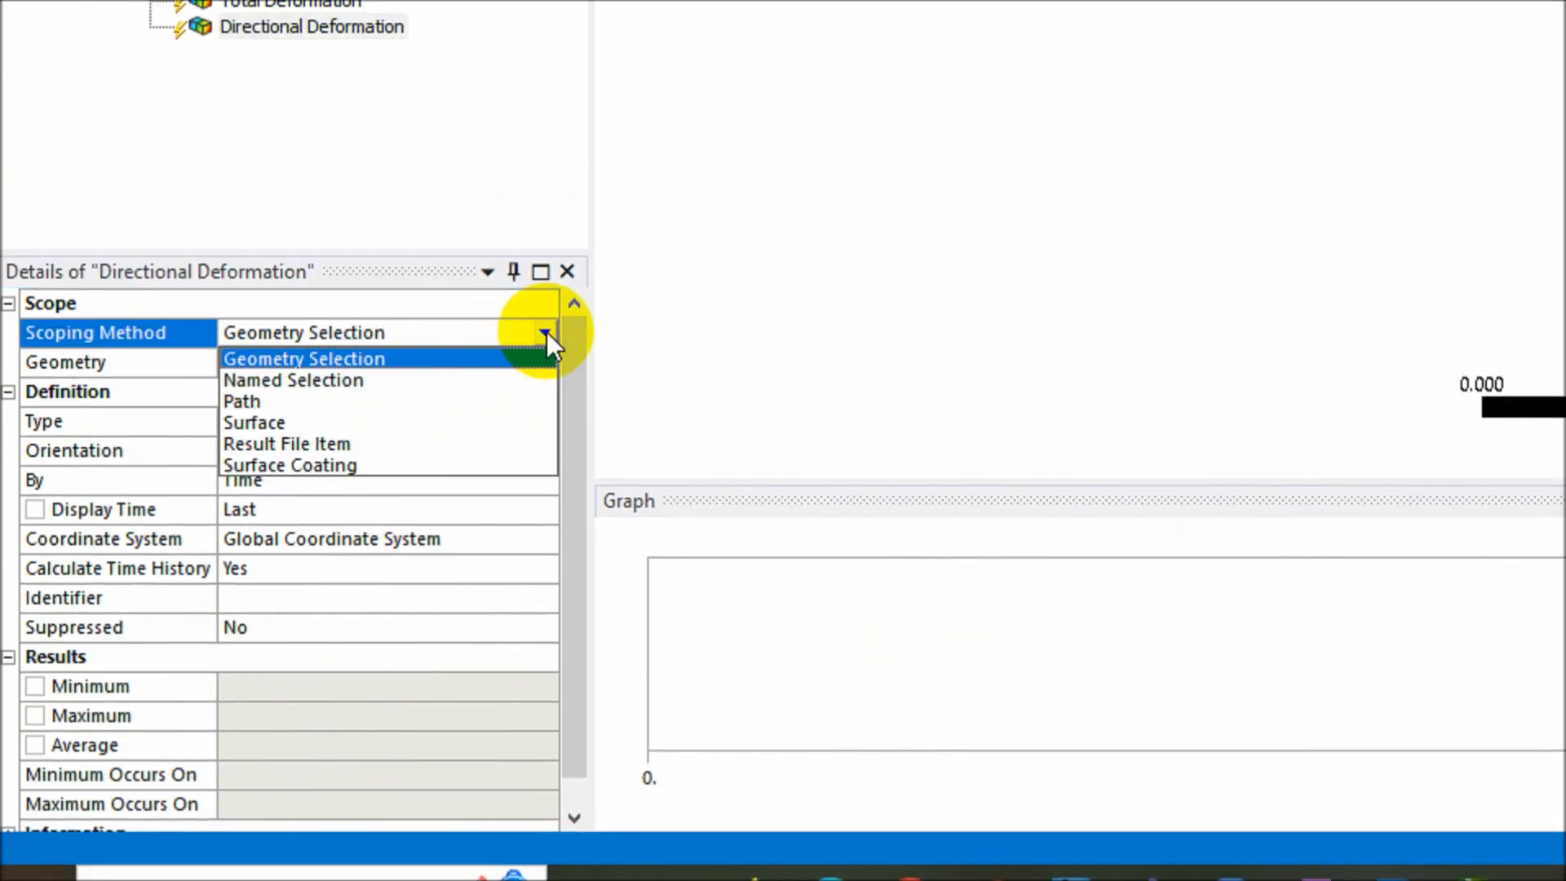
{"action": "left_click", "coordinate": [492, 380]}
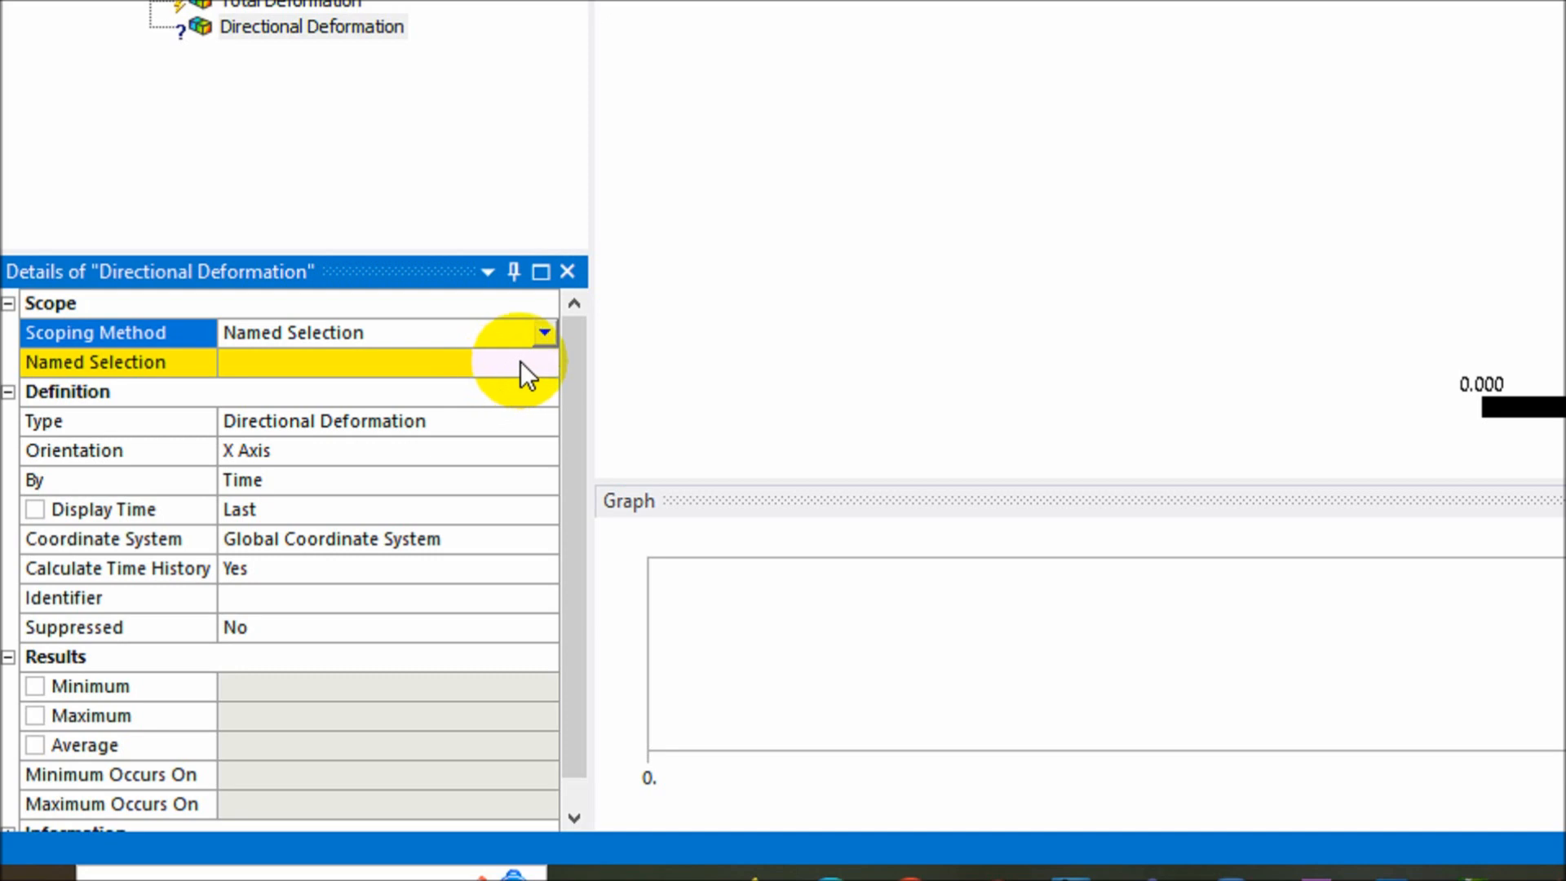
{"action": "left_click", "coordinate": [520, 362]}
{"action": "left_click", "coordinate": [544, 361]}
{"action": "left_click", "coordinate": [496, 389]}
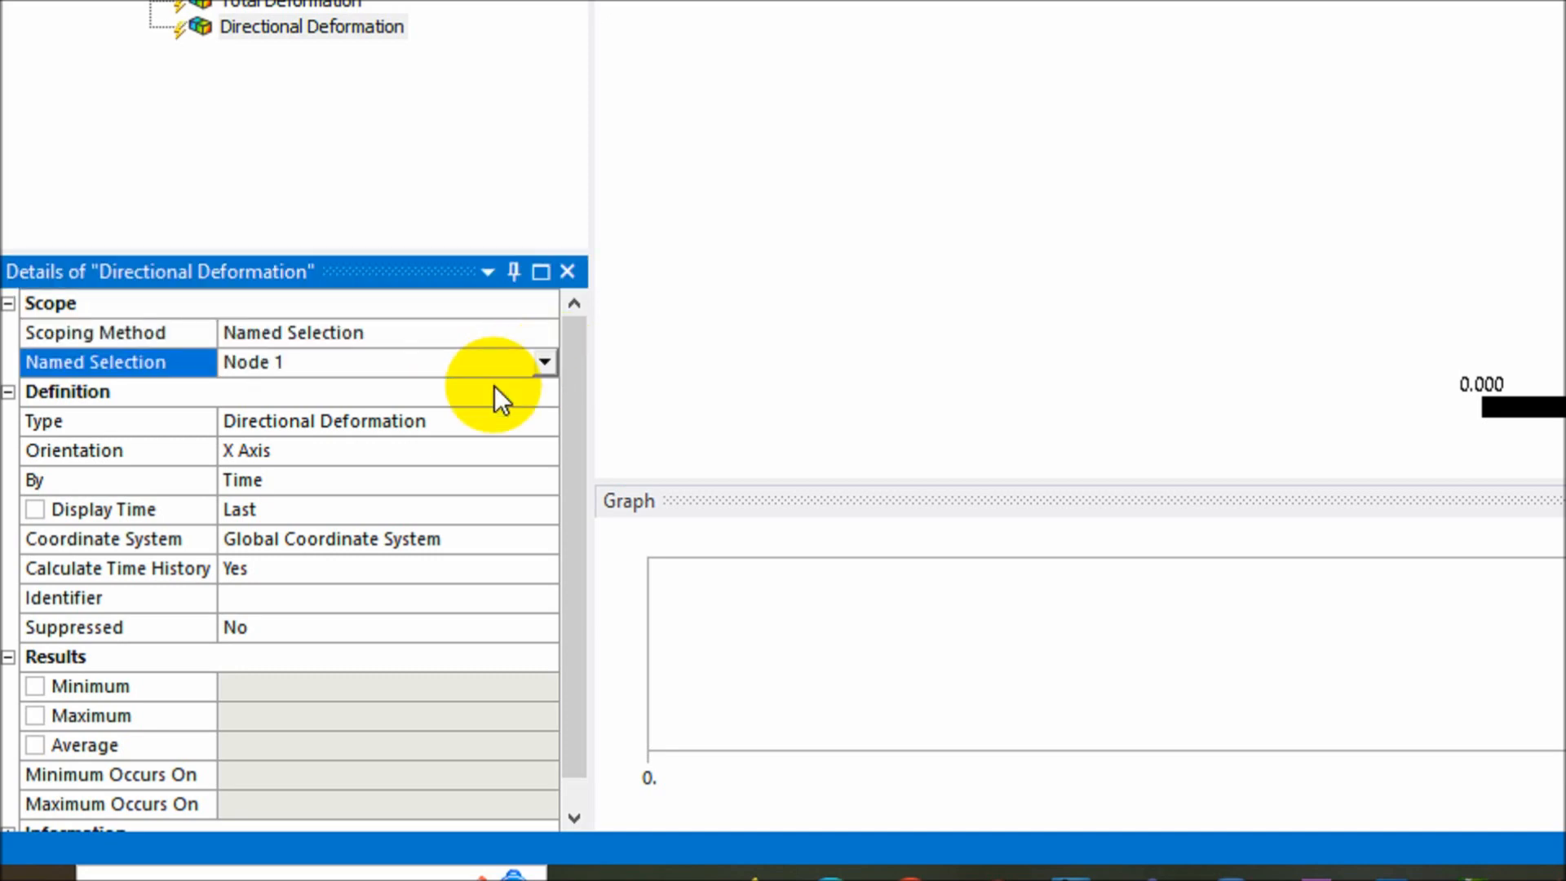
{"action": "left_click", "coordinate": [321, 454]}
{"action": "left_click", "coordinate": [544, 450]}
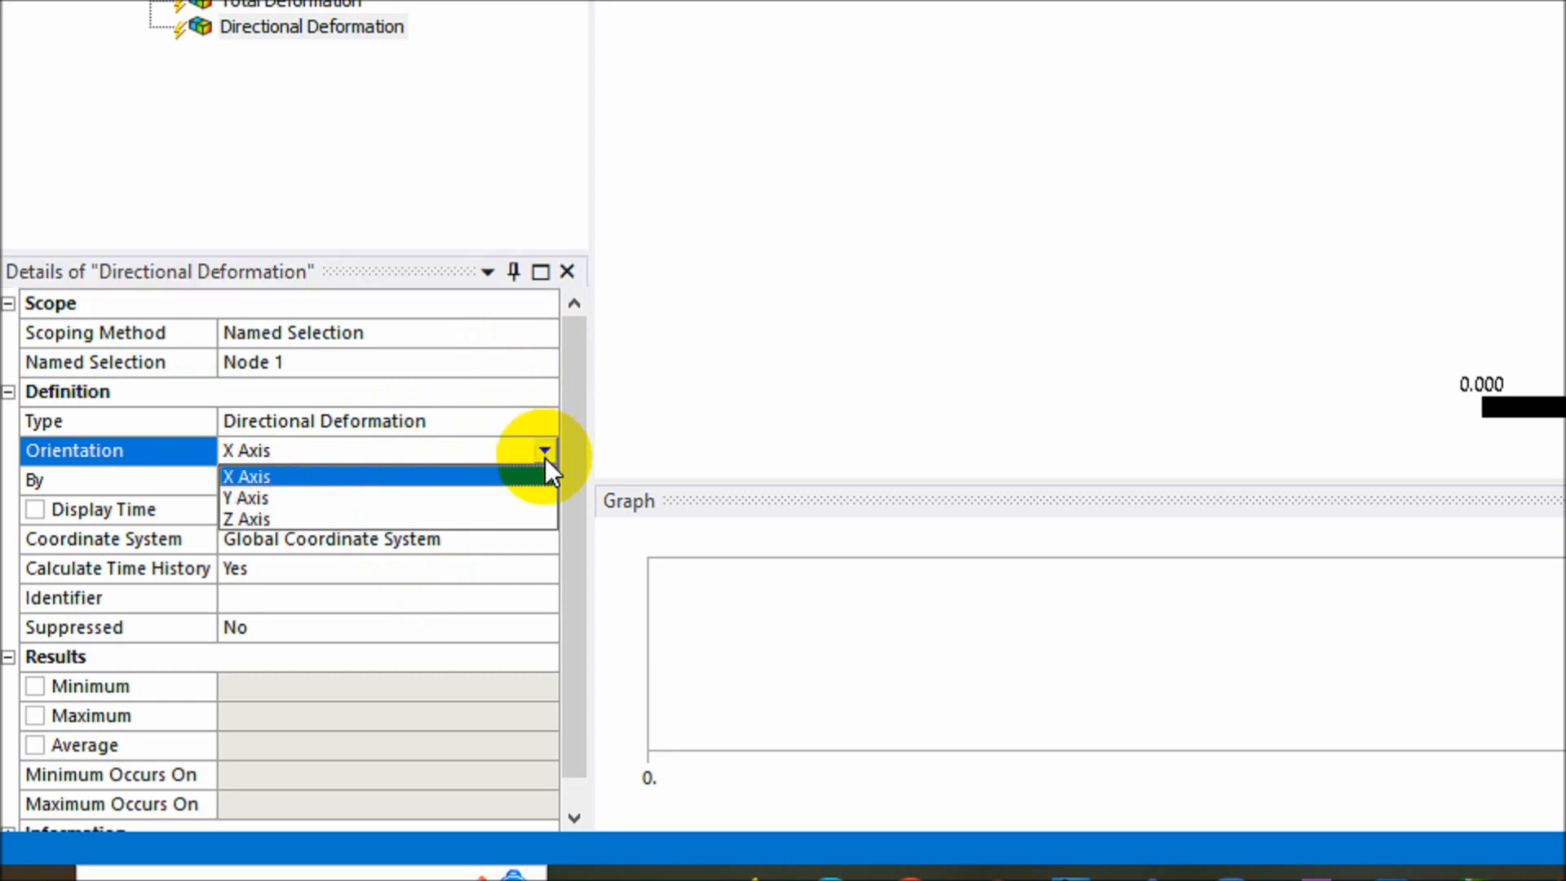
{"action": "left_click", "coordinate": [508, 497]}
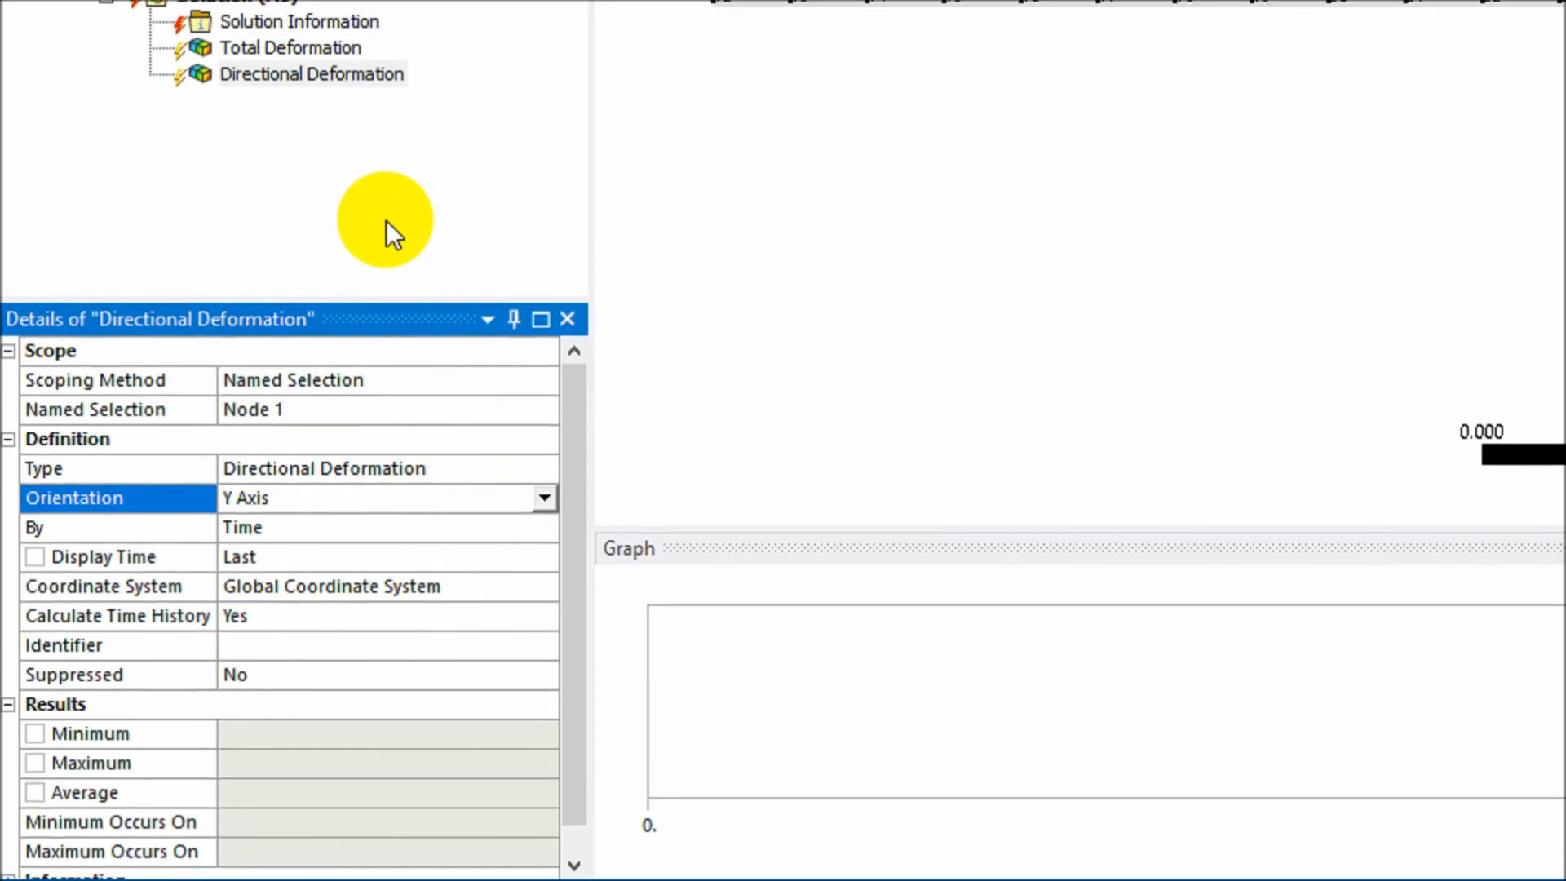
{"action": "left_click", "coordinate": [339, 75]}
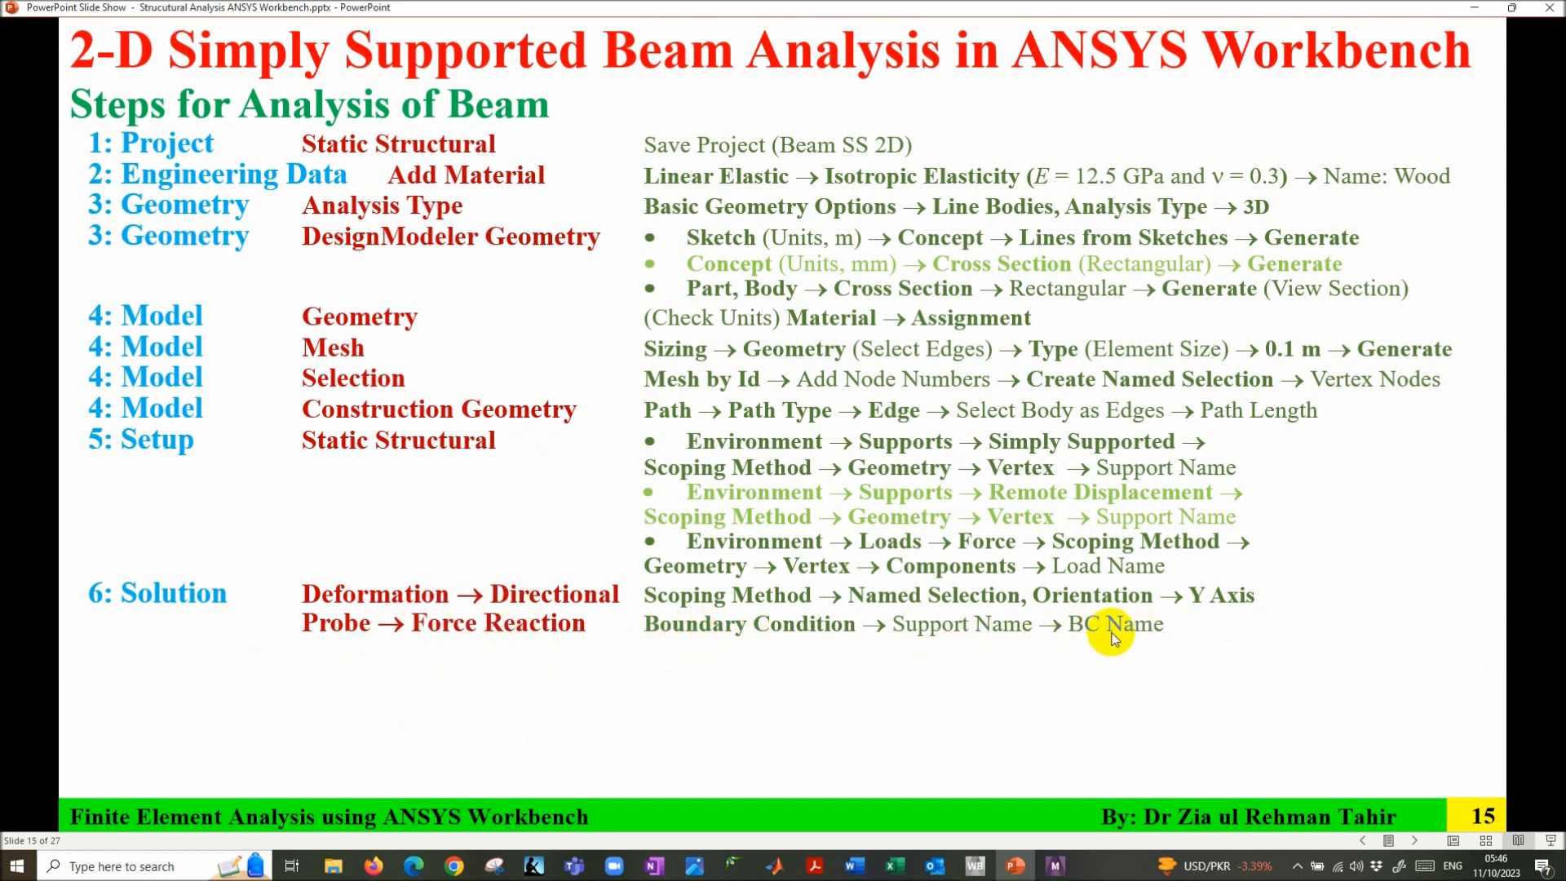
- Return to ANSYS Mechanical after reviewing the Probe → Force Reaction step
{"action": "left_click", "coordinate": [1055, 865]}
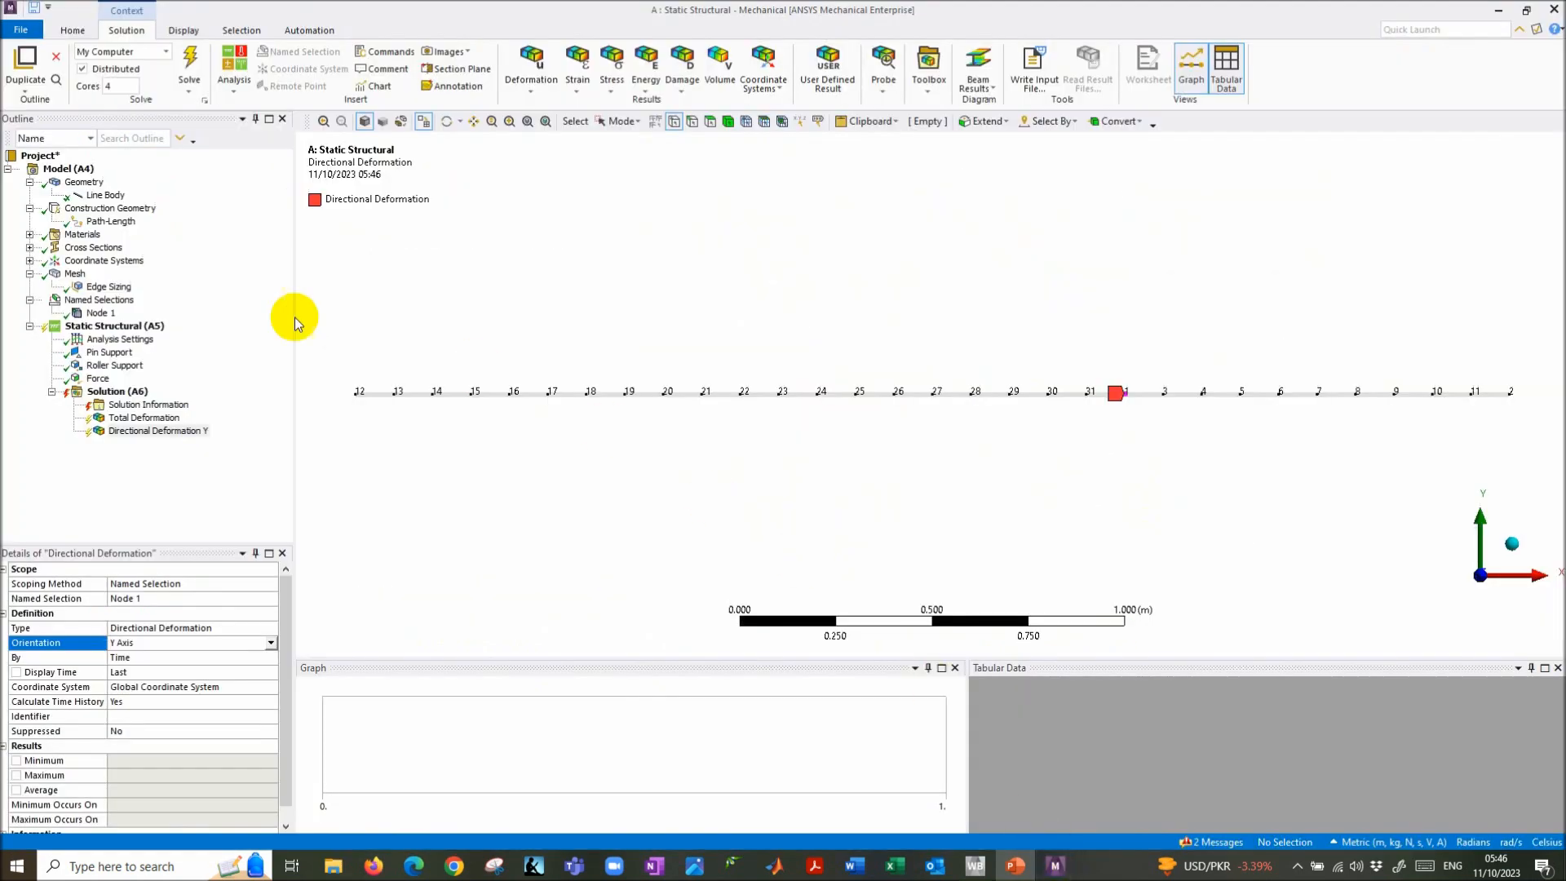
- Add a Force Reaction probe on the Pin Support, named Pin Support Reaction
{"action": "left_click", "coordinate": [124, 392]}
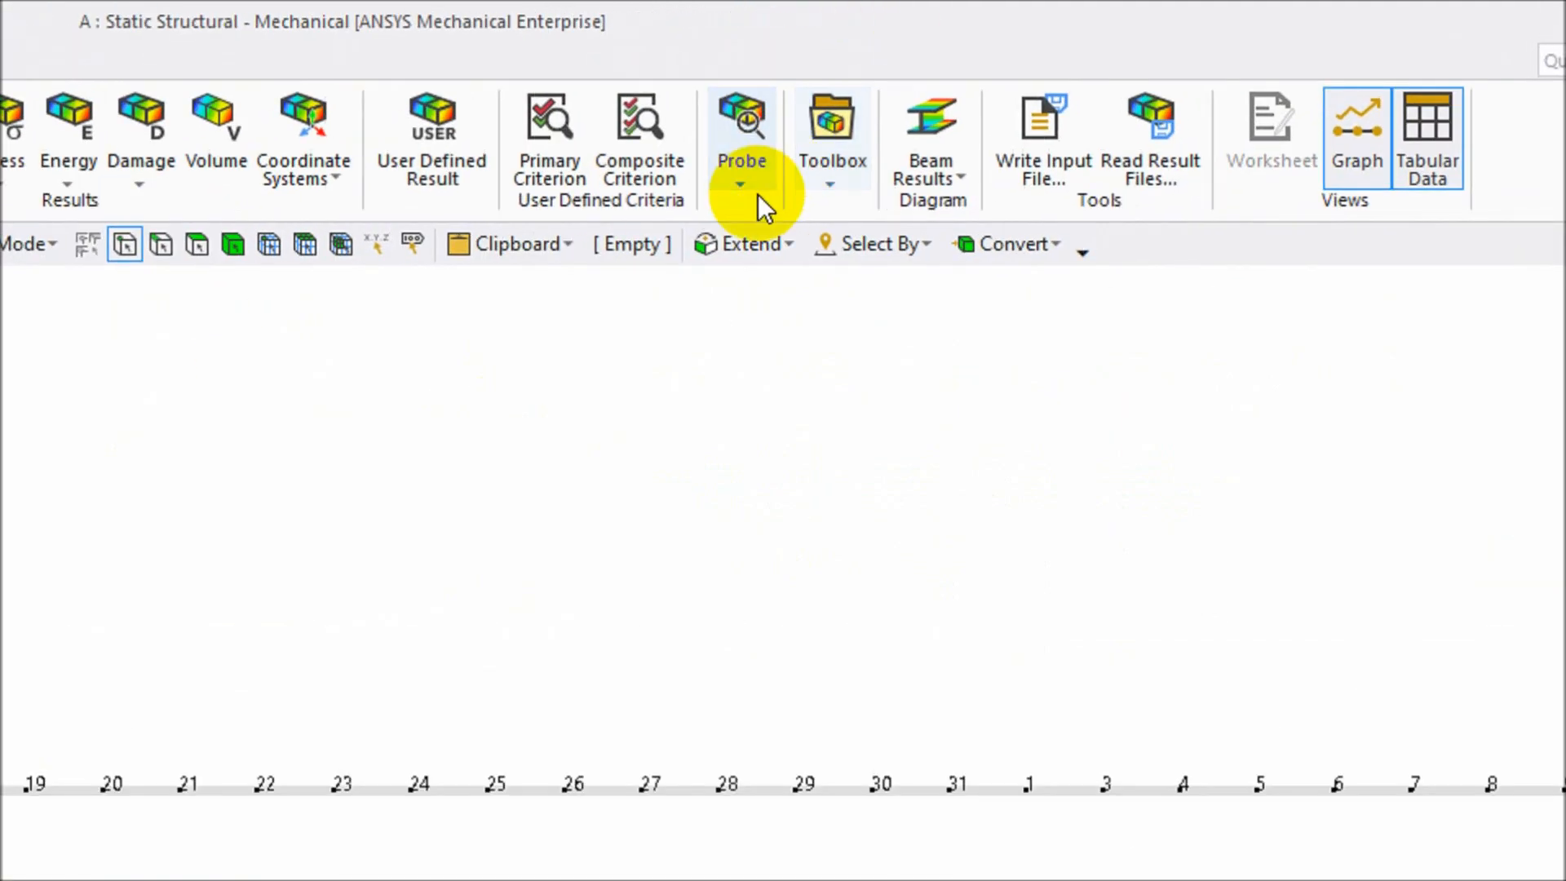
{"action": "left_click", "coordinate": [984, 90]}
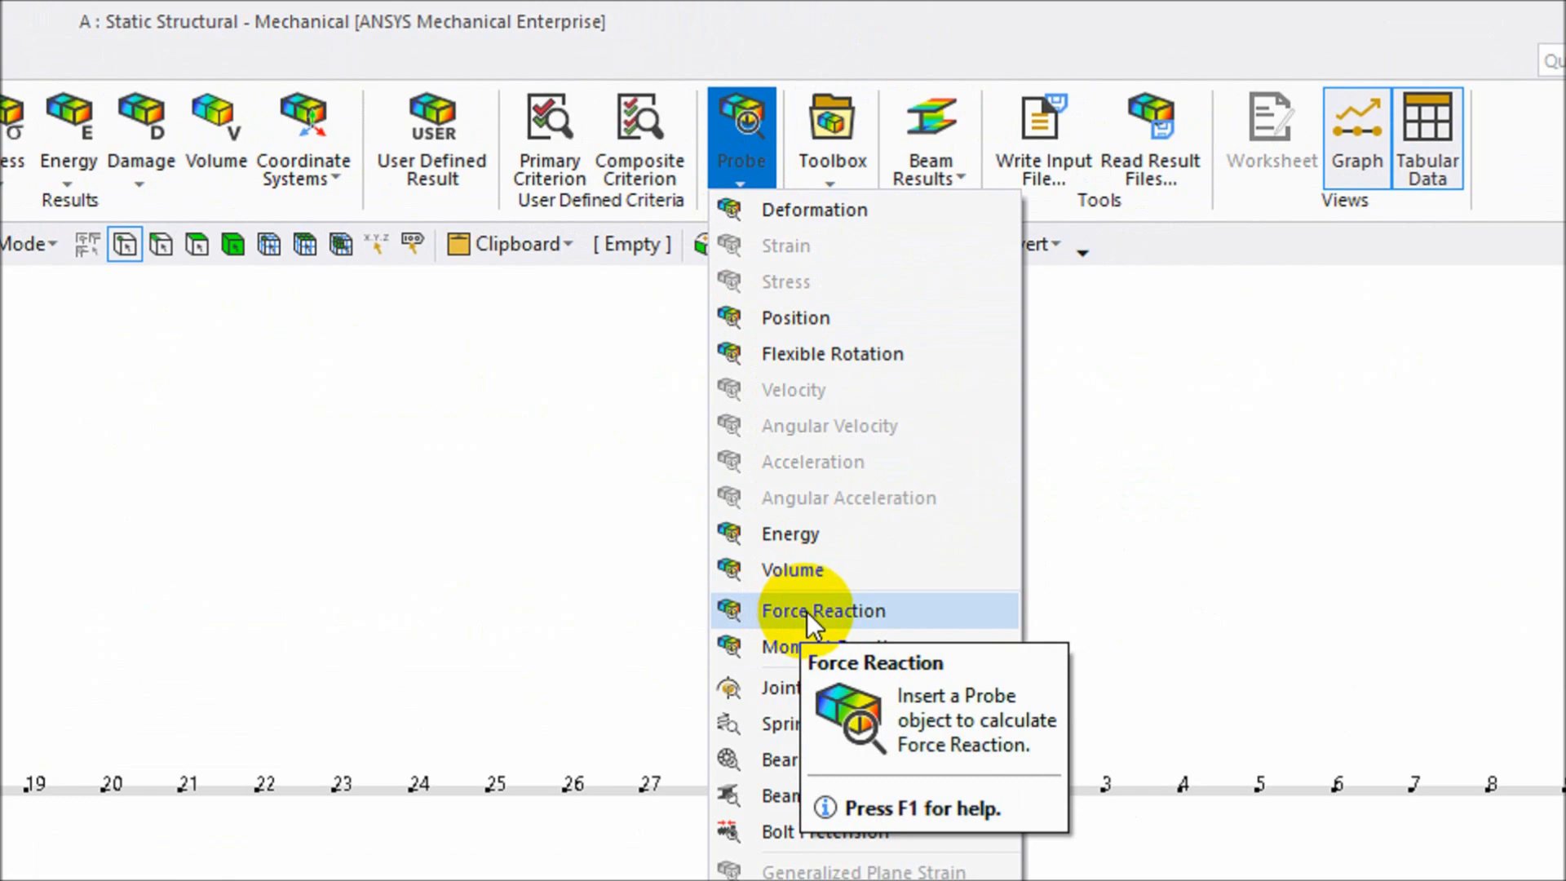
{"action": "left_click", "coordinate": [806, 612]}
{"action": "left_click", "coordinate": [122, 614]}
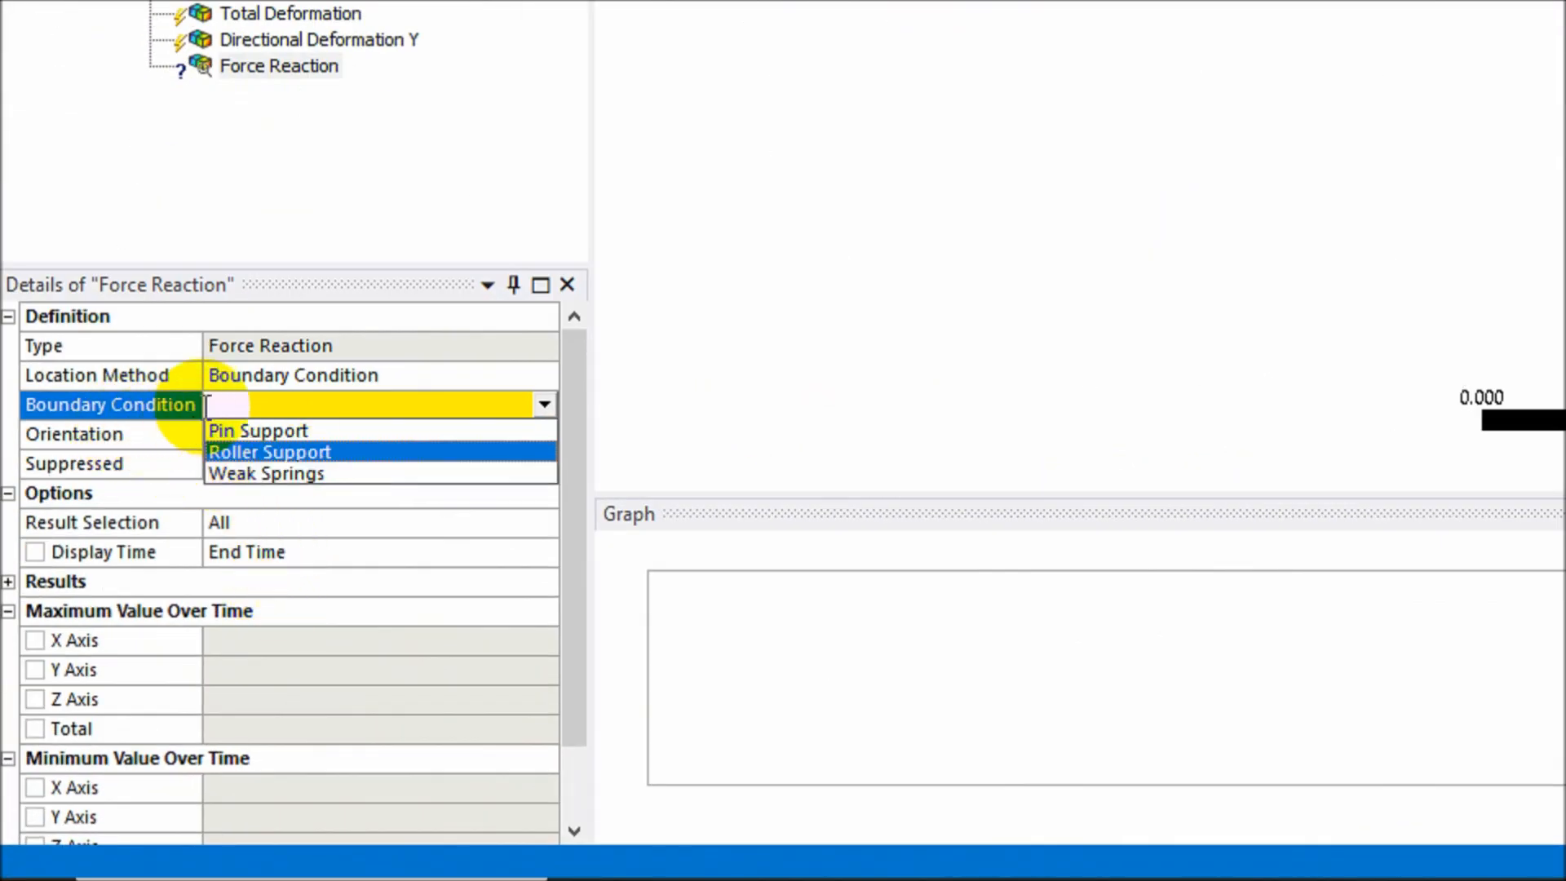
{"action": "left_click", "coordinate": [287, 431]}
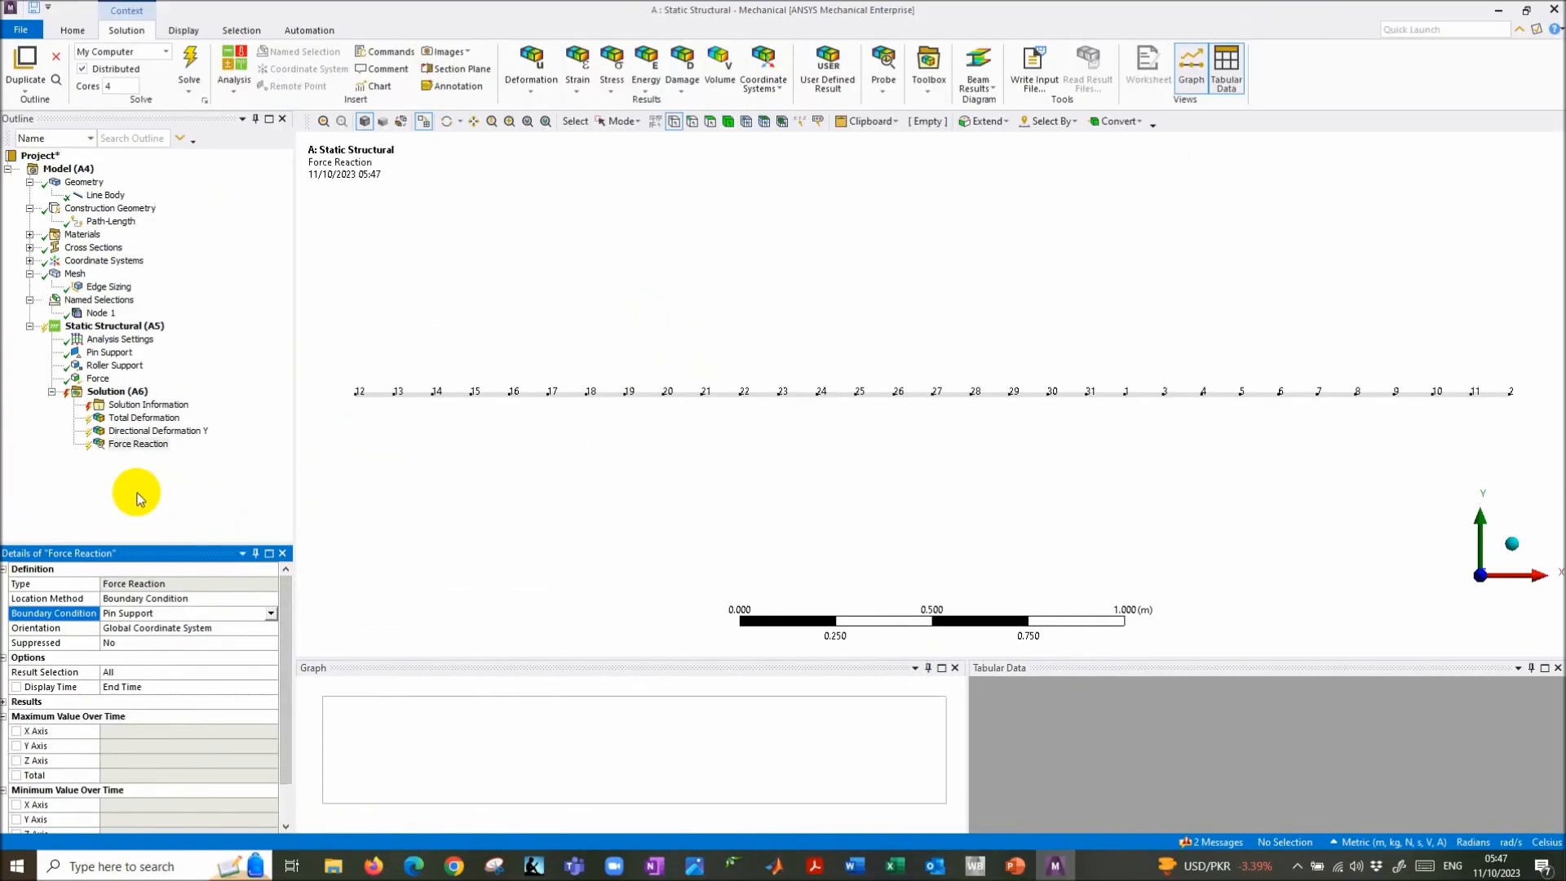
{"action": "left_click", "coordinate": [135, 445]}
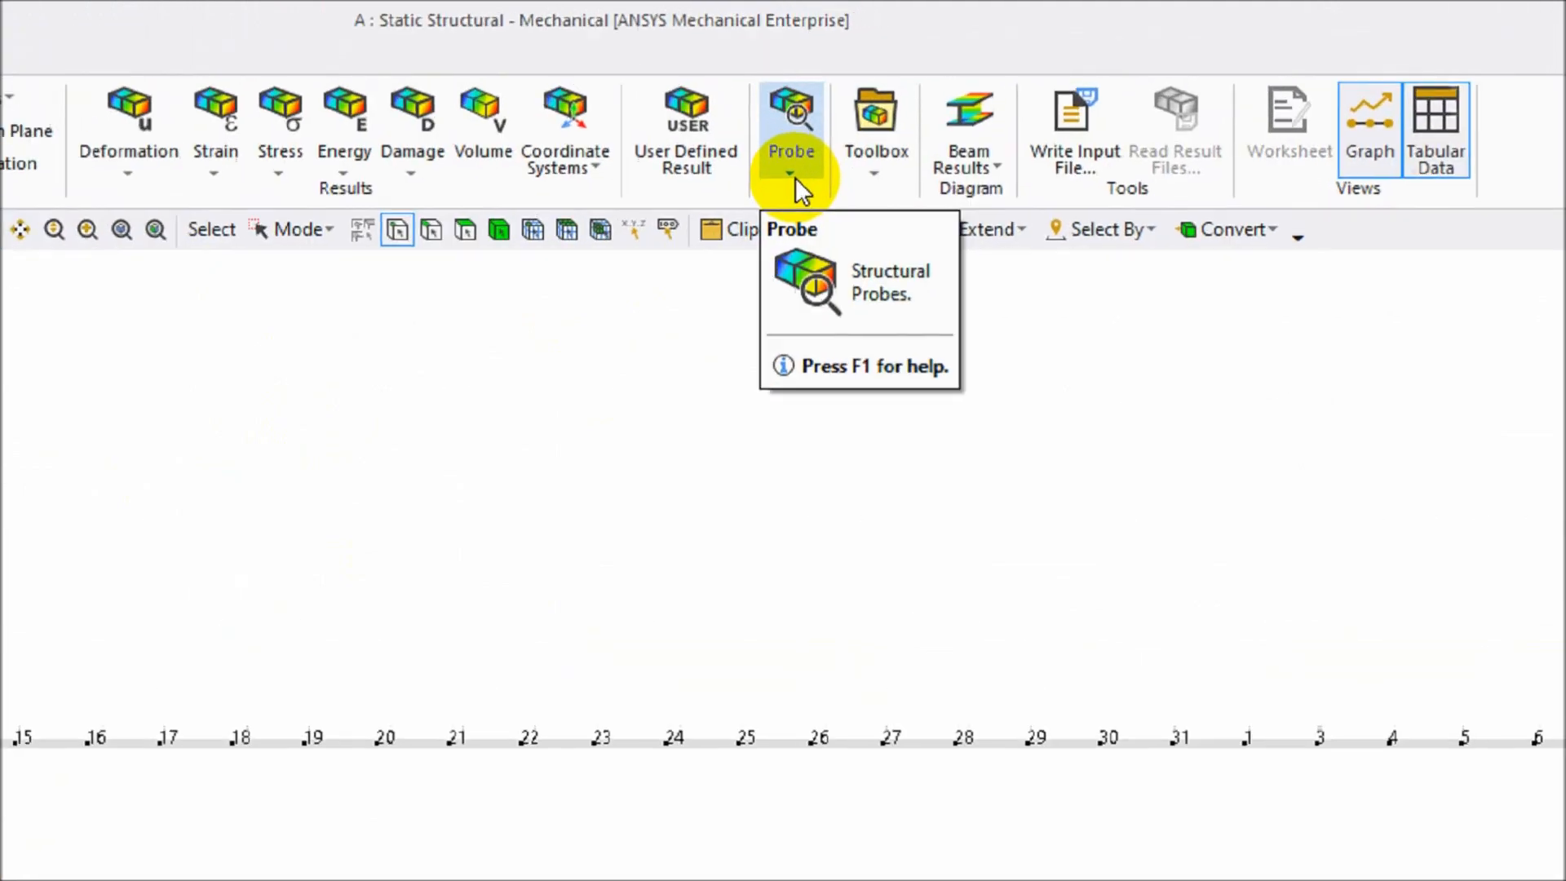
- Add a second Force Reaction probe on the Roller Support, named Roller Support Reaction, and review both
{"action": "left_click", "coordinate": [885, 94]}
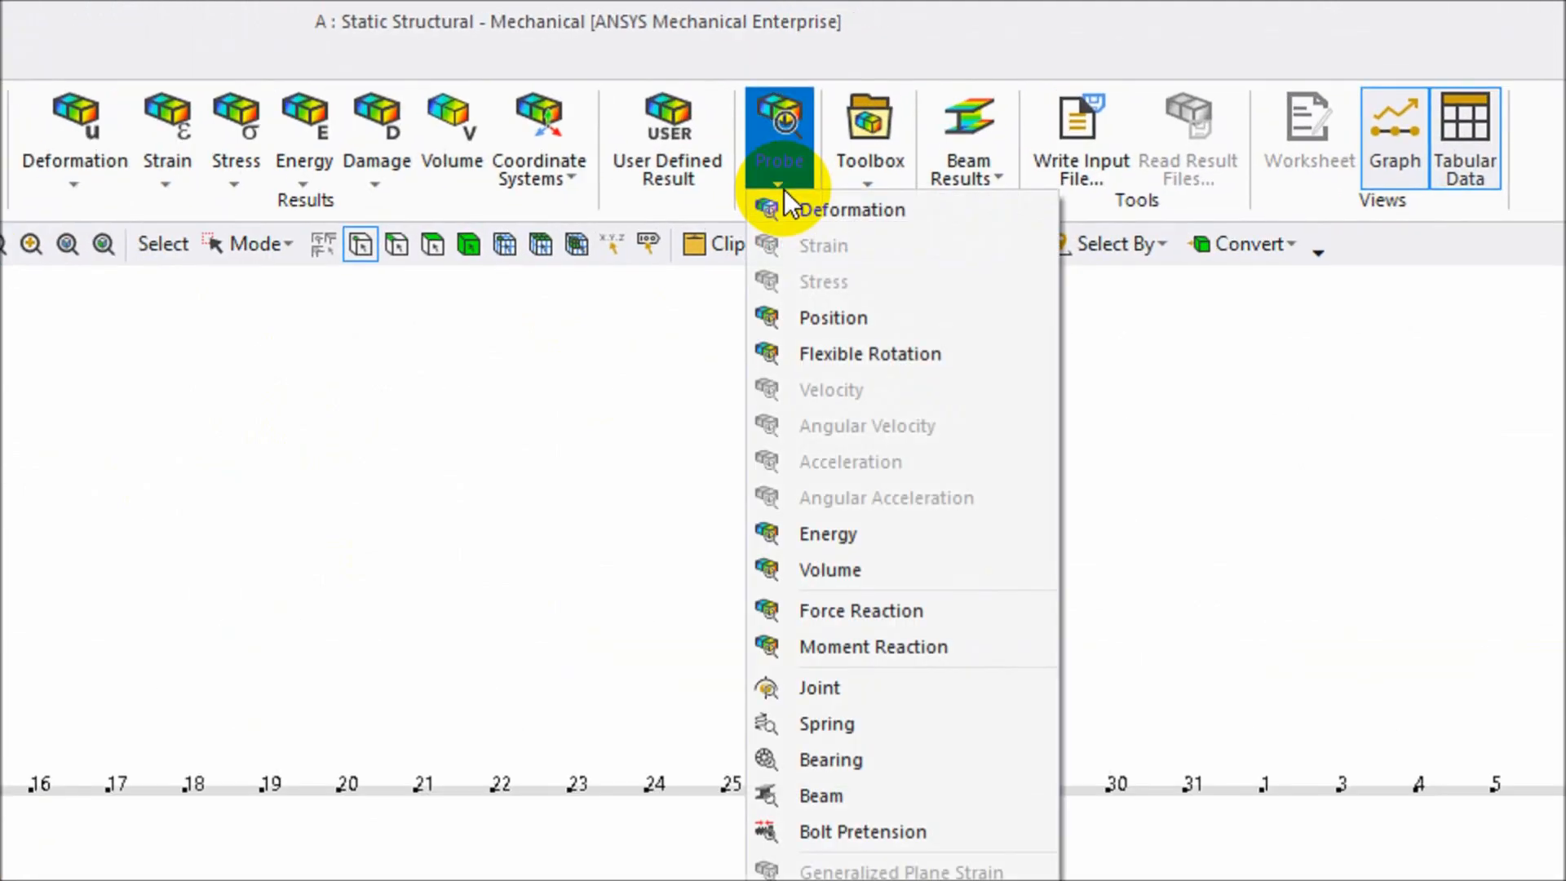
{"action": "left_click", "coordinate": [845, 610]}
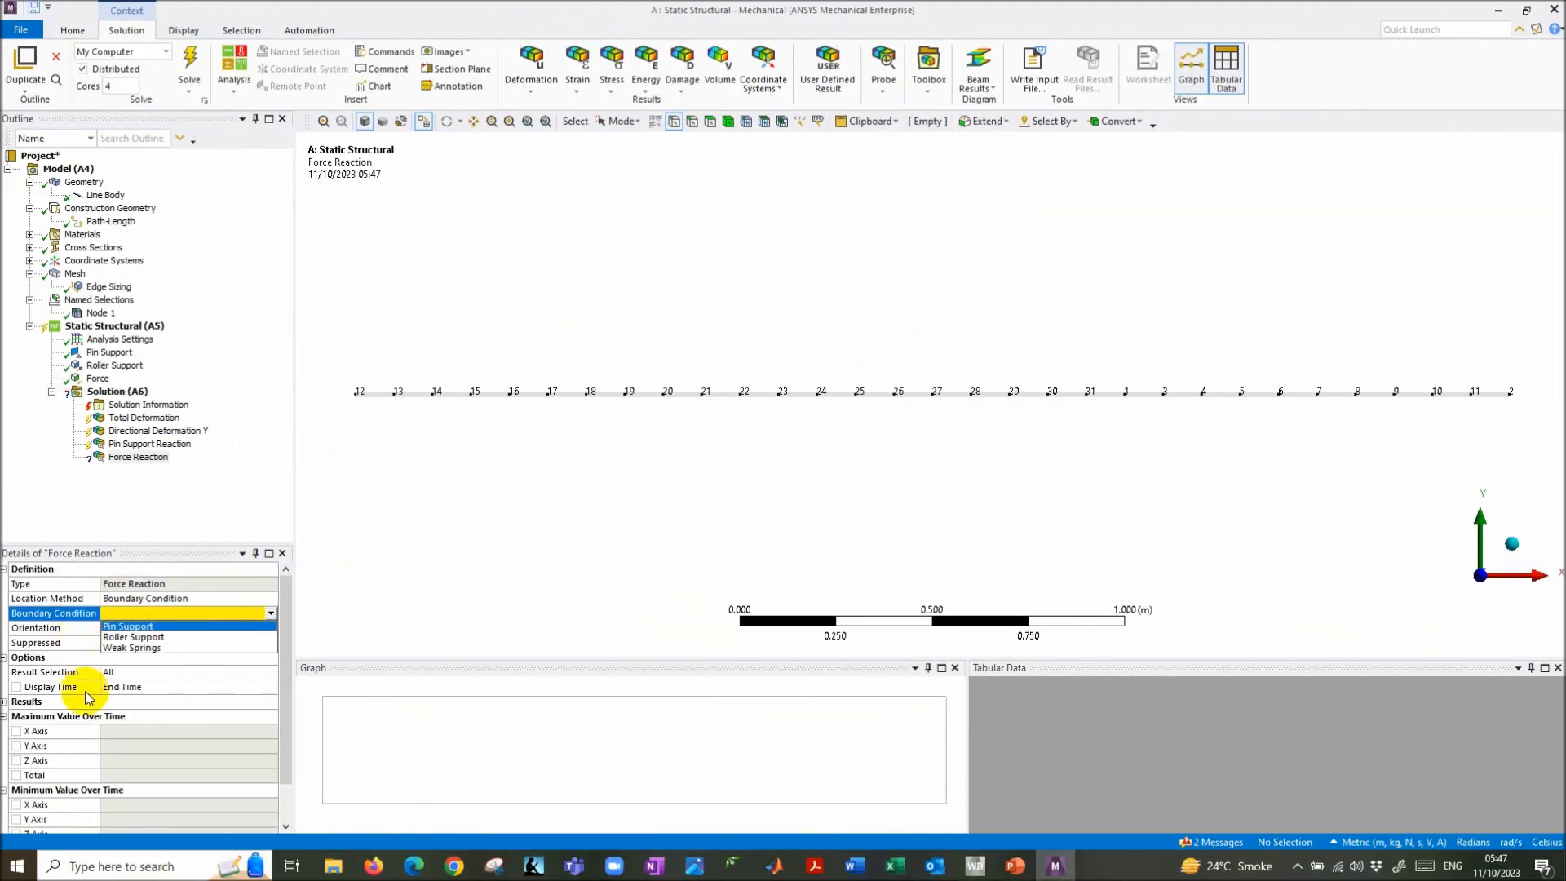
{"action": "left_click", "coordinate": [175, 638]}
{"action": "left_click", "coordinate": [137, 460]}
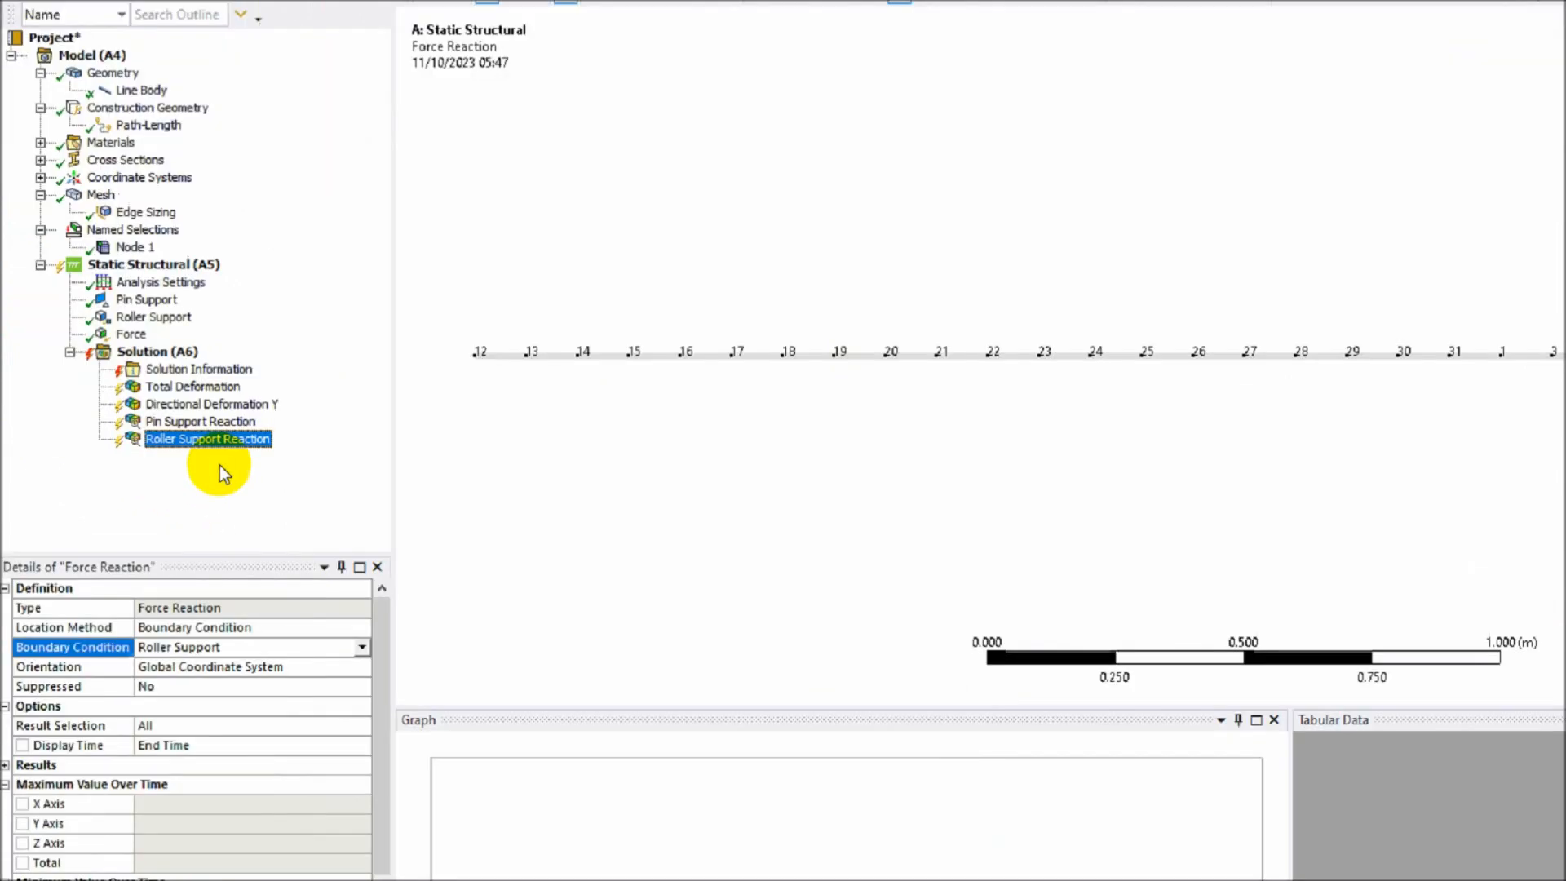
{"action": "left_click", "coordinate": [300, 415]}
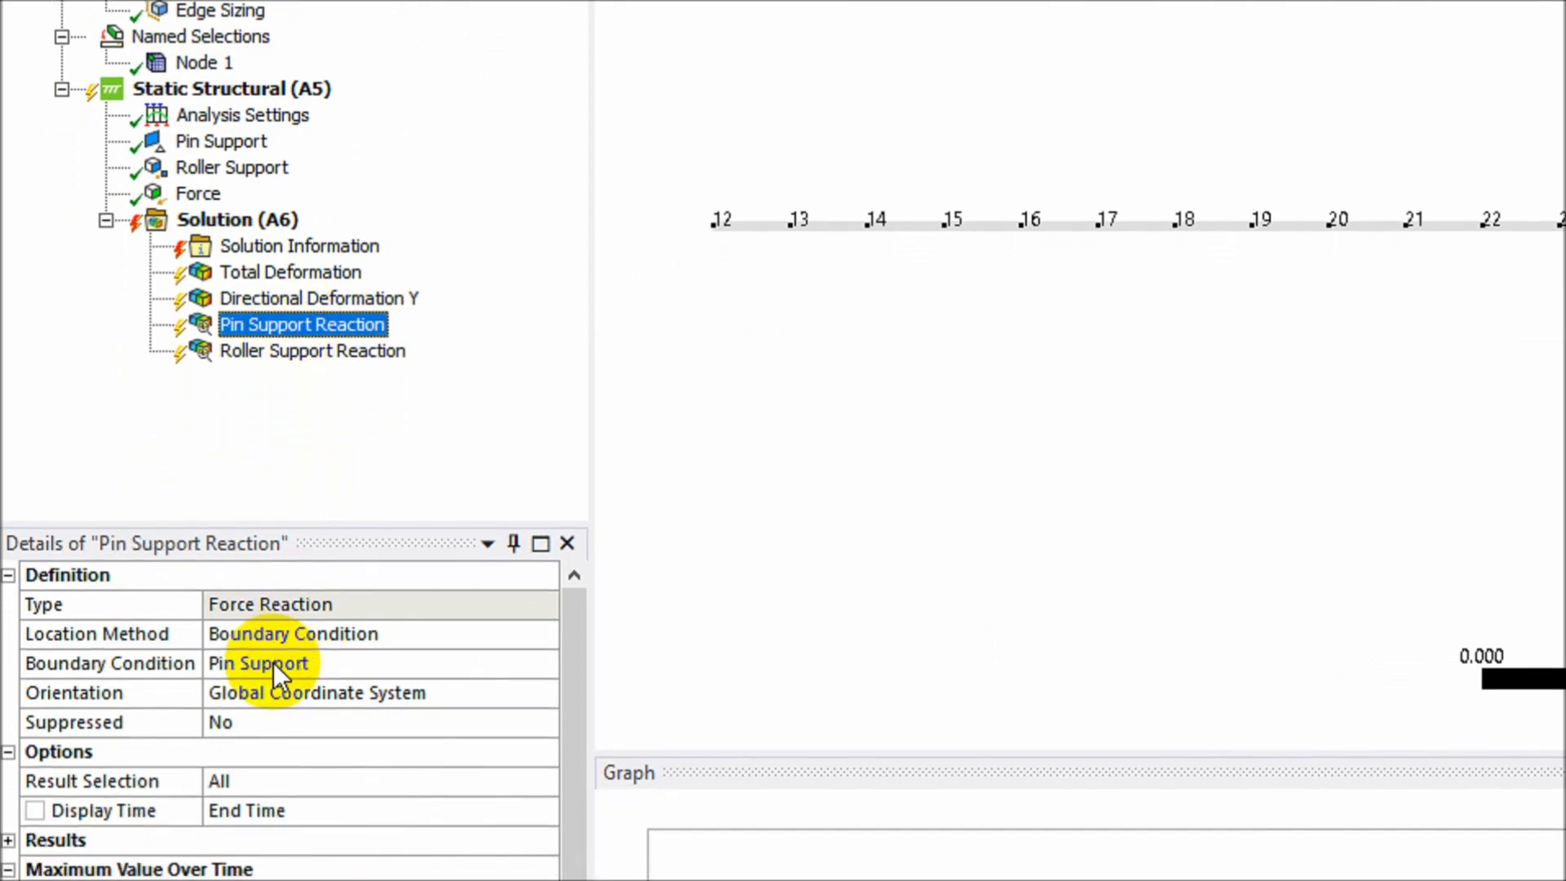
{"action": "left_click", "coordinate": [306, 352]}
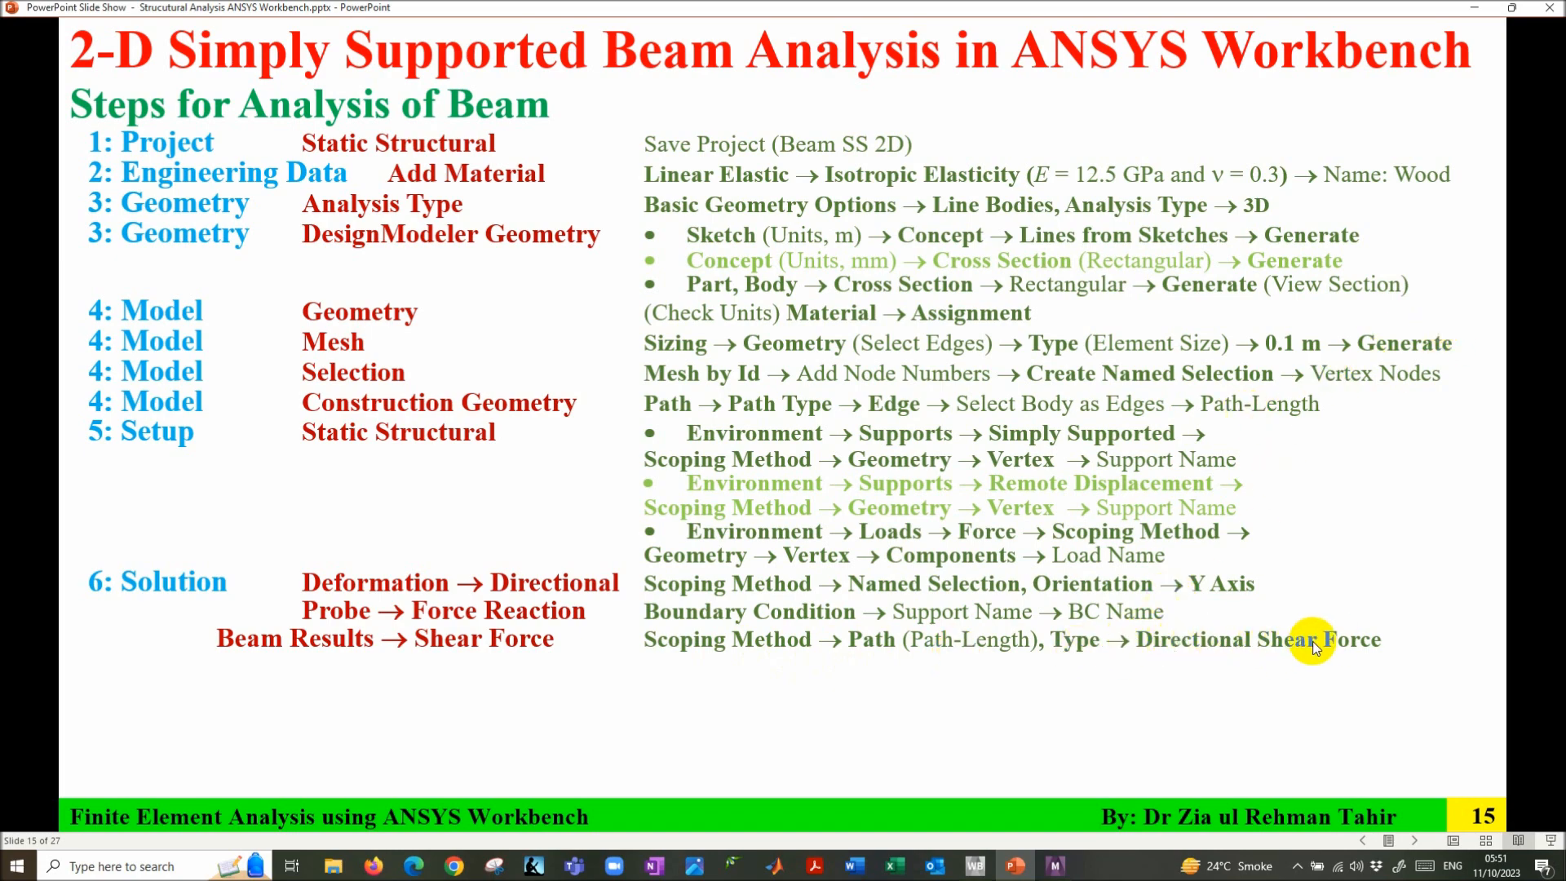
- Return to ANSYS Mechanical and select Solution to add the shear force result
{"action": "left_click", "coordinate": [1057, 865]}
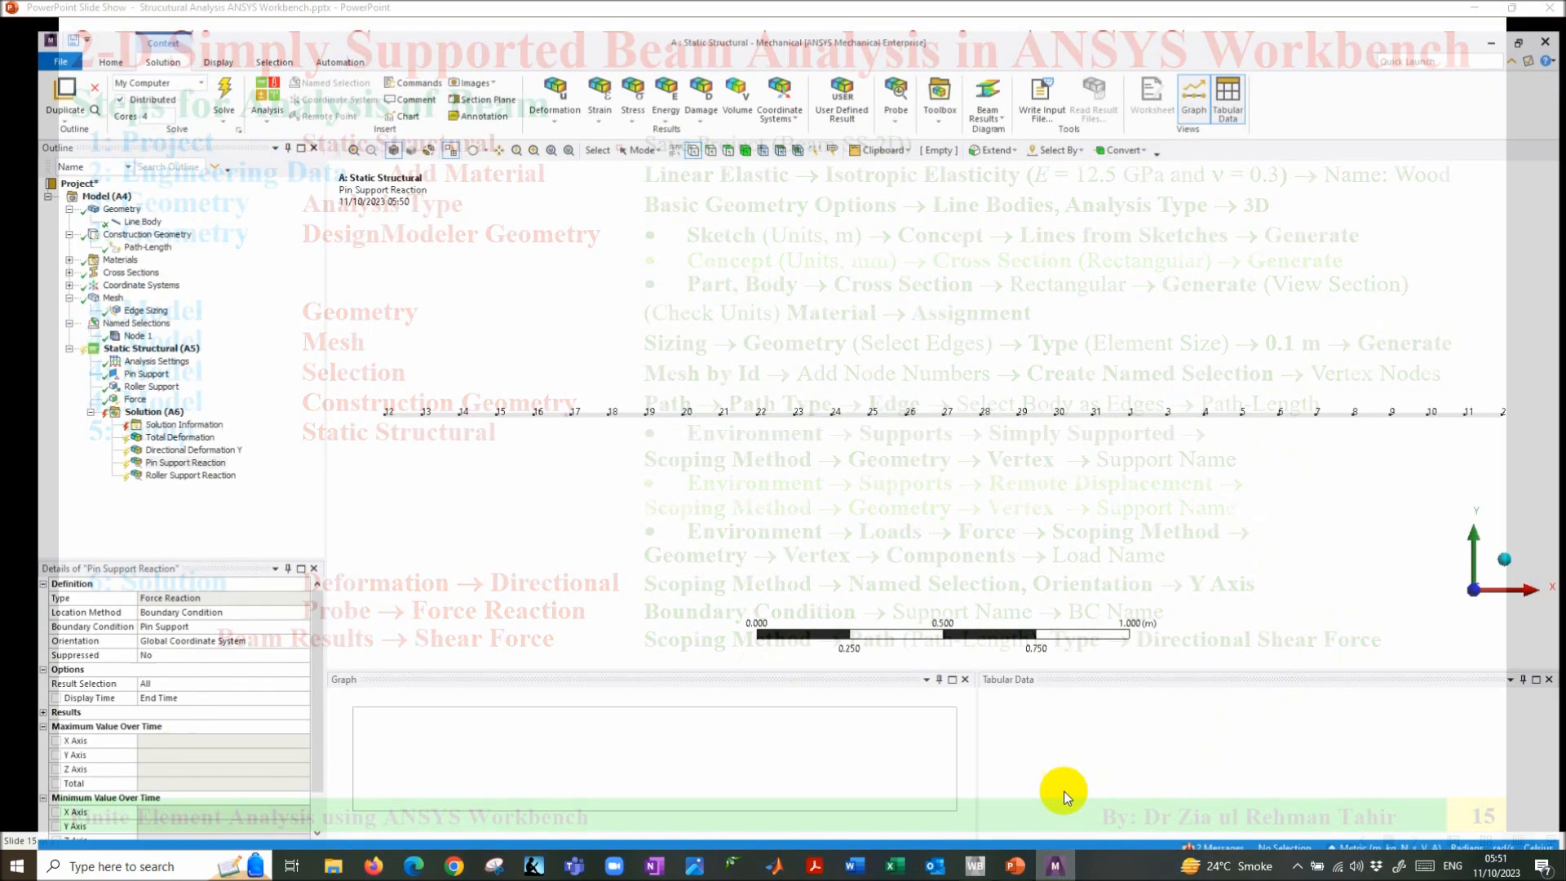
{"action": "left_click", "coordinate": [117, 392]}
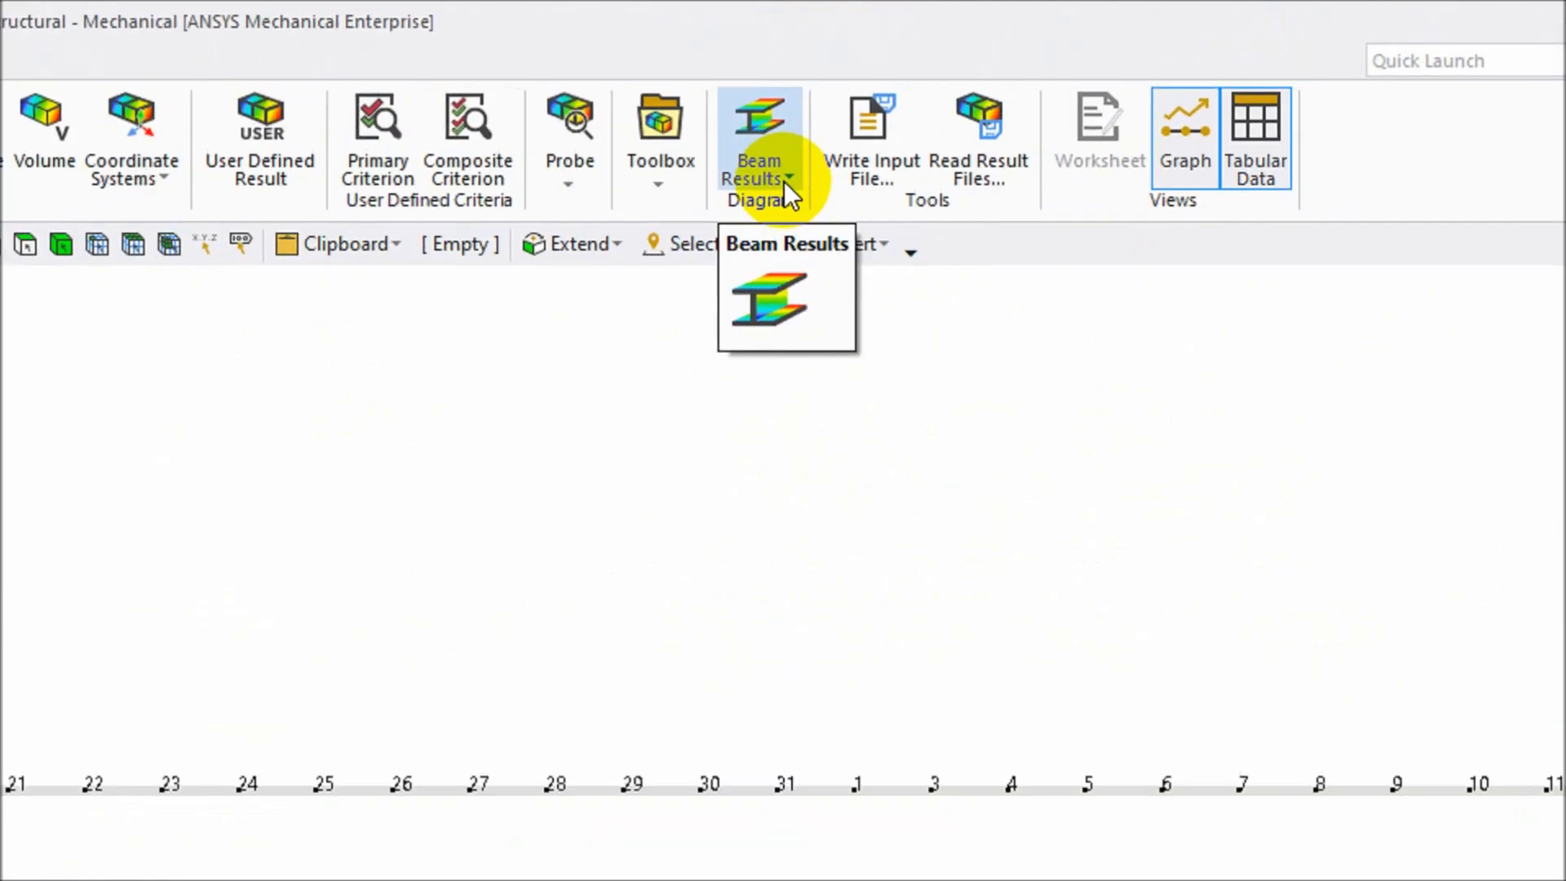
- Add a Shear Force beam result and set its scoping method to Path
{"action": "left_click", "coordinate": [785, 181]}
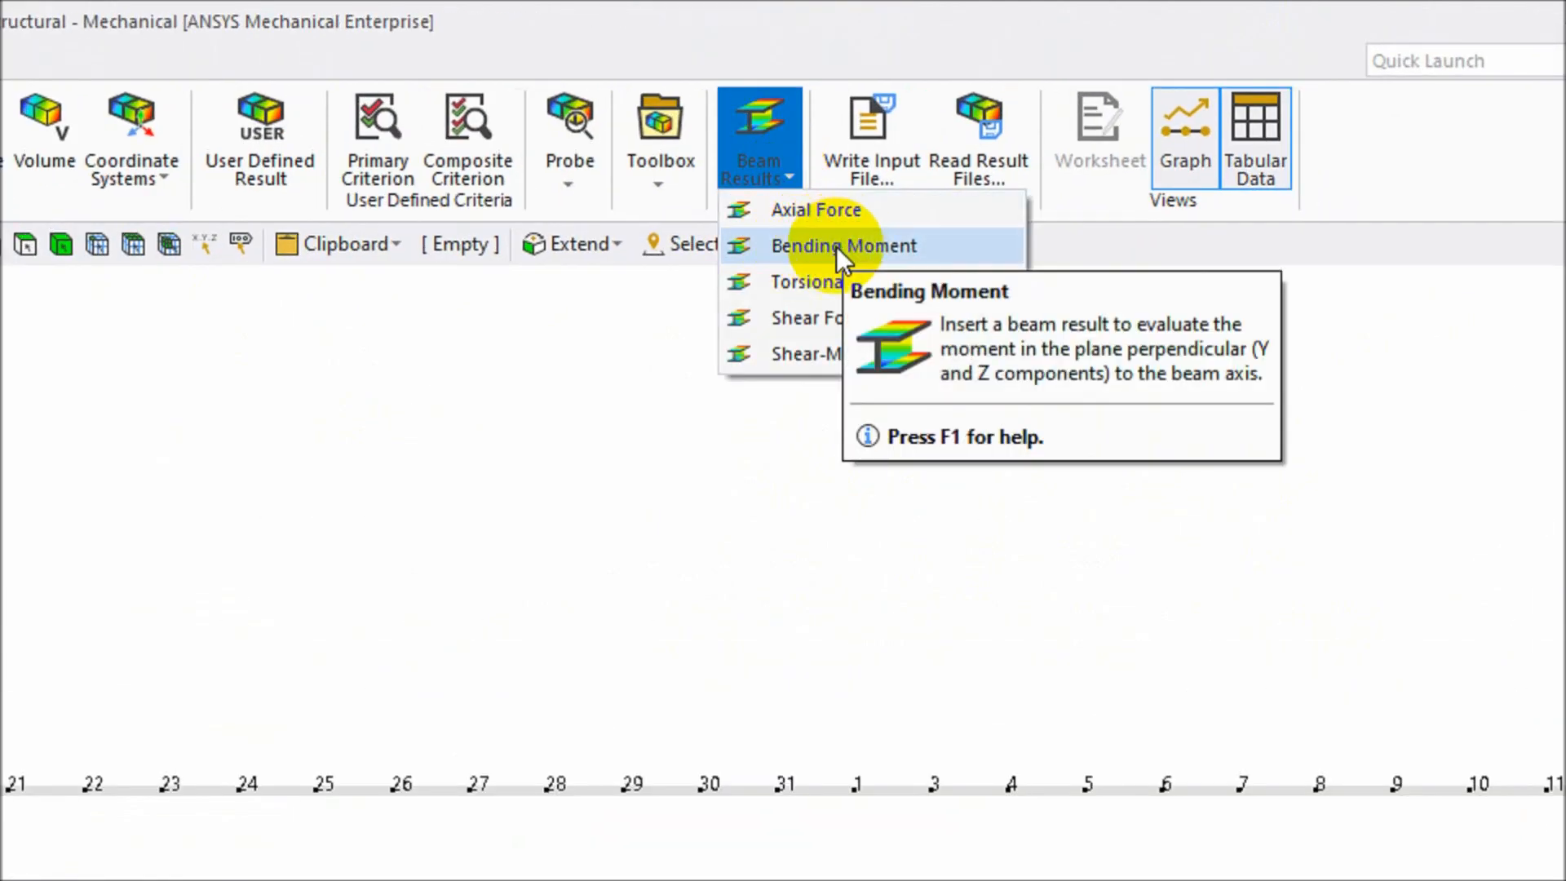
{"action": "left_click", "coordinate": [801, 320]}
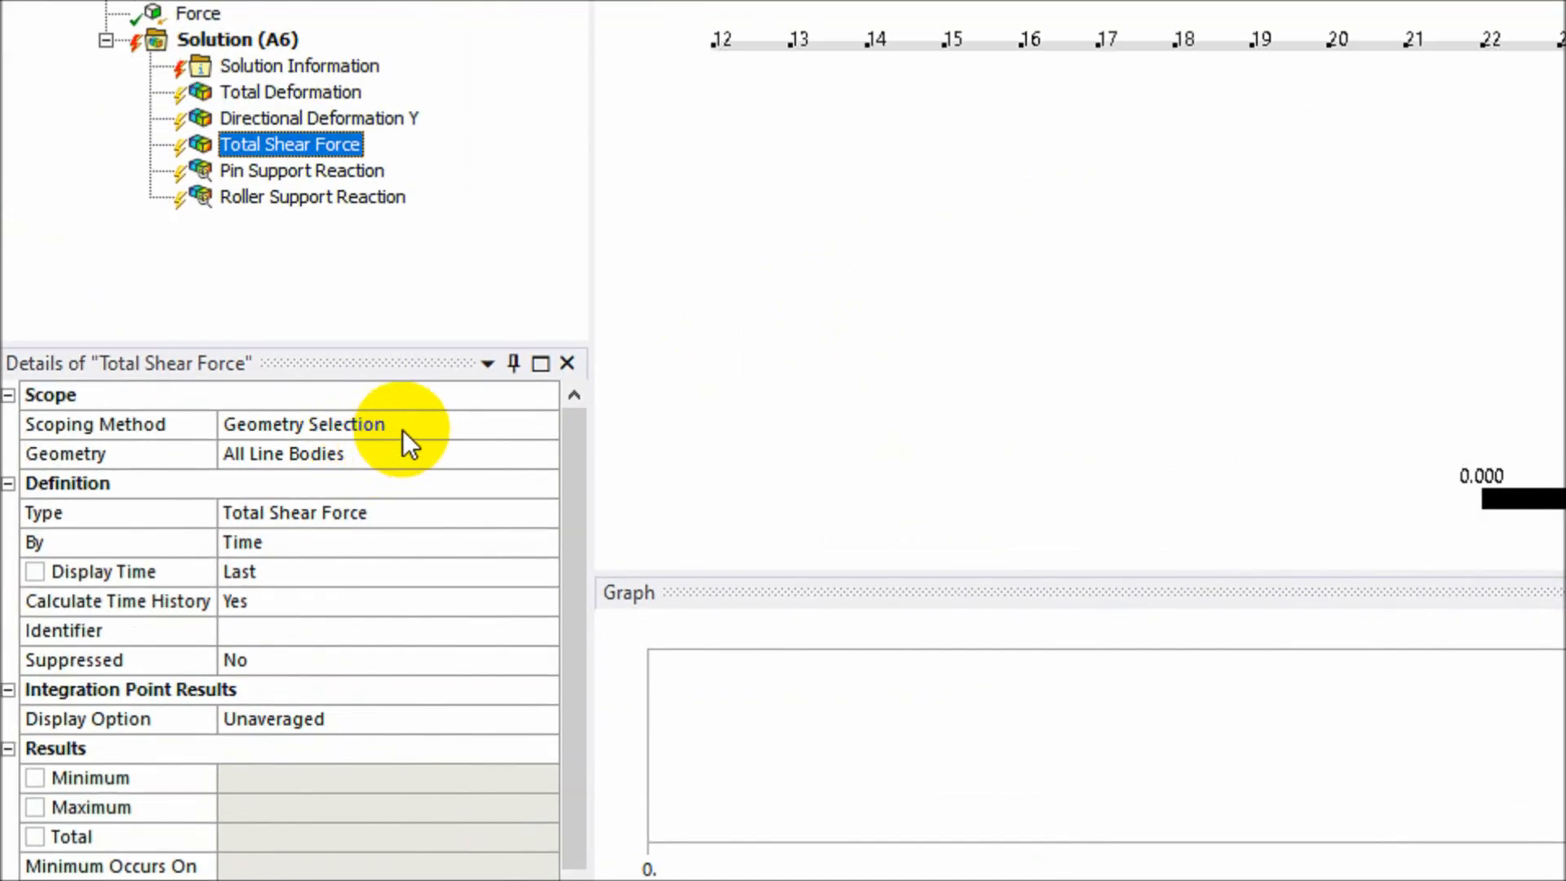
{"action": "left_click", "coordinate": [403, 427]}
{"action": "left_click", "coordinate": [544, 424]}
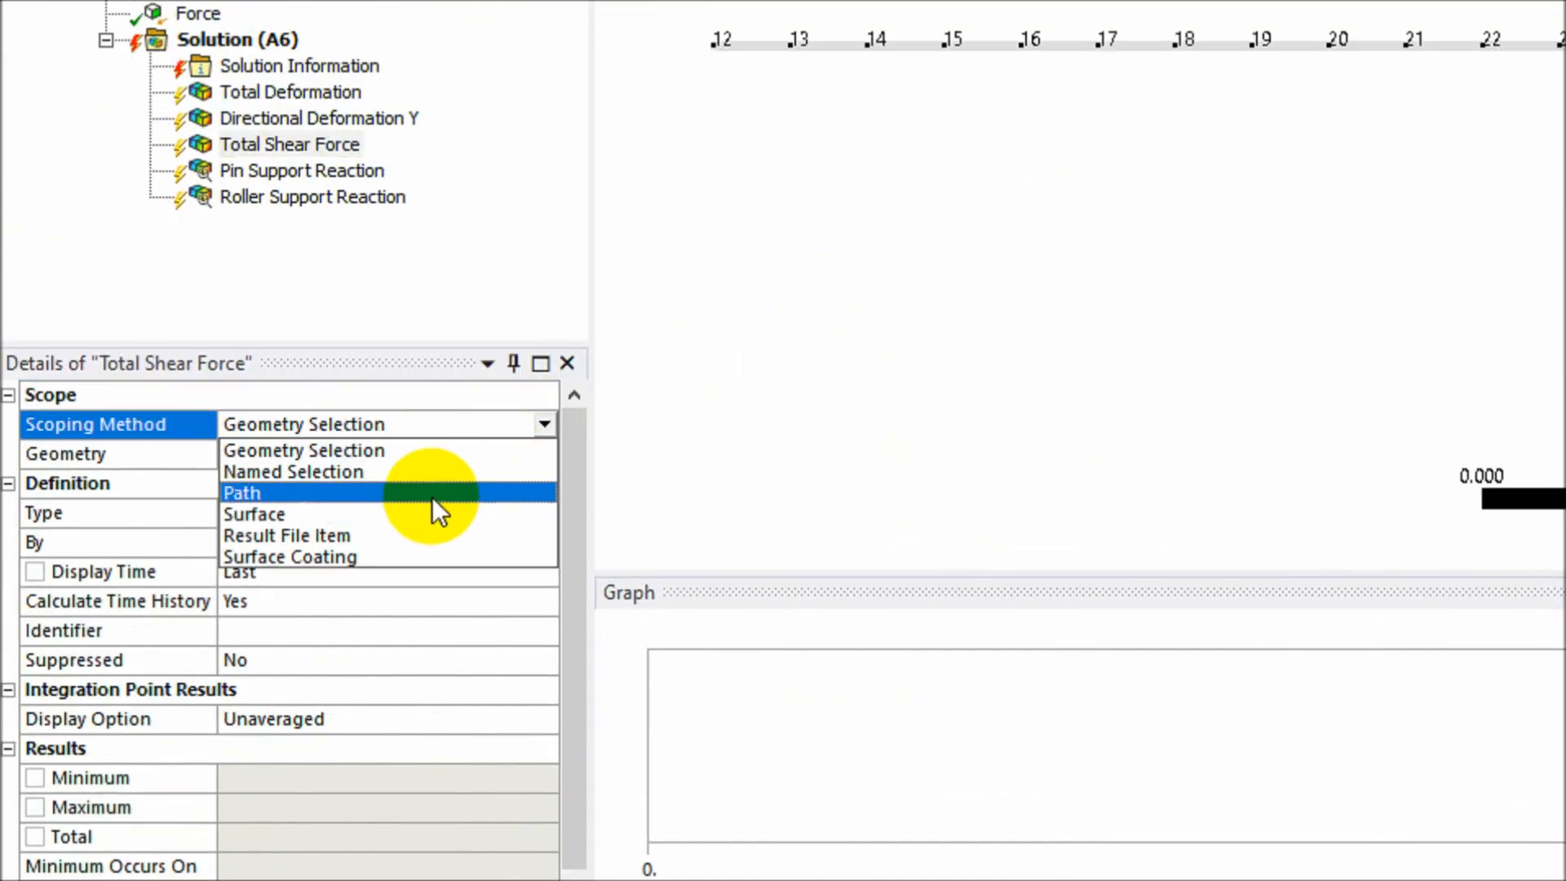
{"action": "left_click", "coordinate": [433, 494]}
- Scope it to Path-Length and set the type to Directional Shear Force
{"action": "left_click", "coordinate": [481, 454]}
{"action": "left_click", "coordinate": [543, 455]}
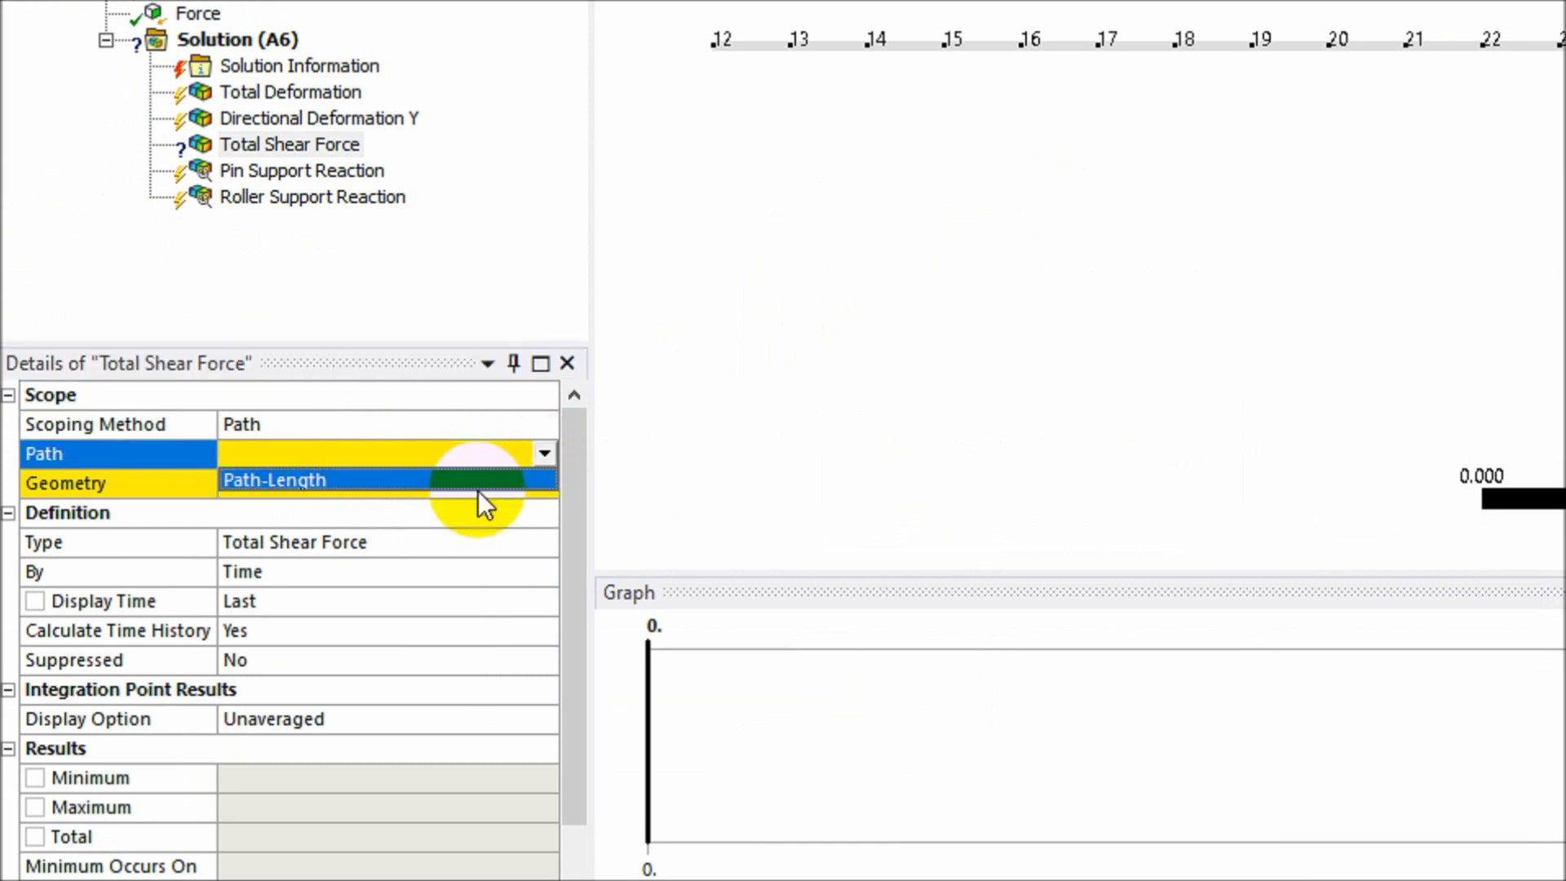
{"action": "left_click", "coordinate": [486, 480]}
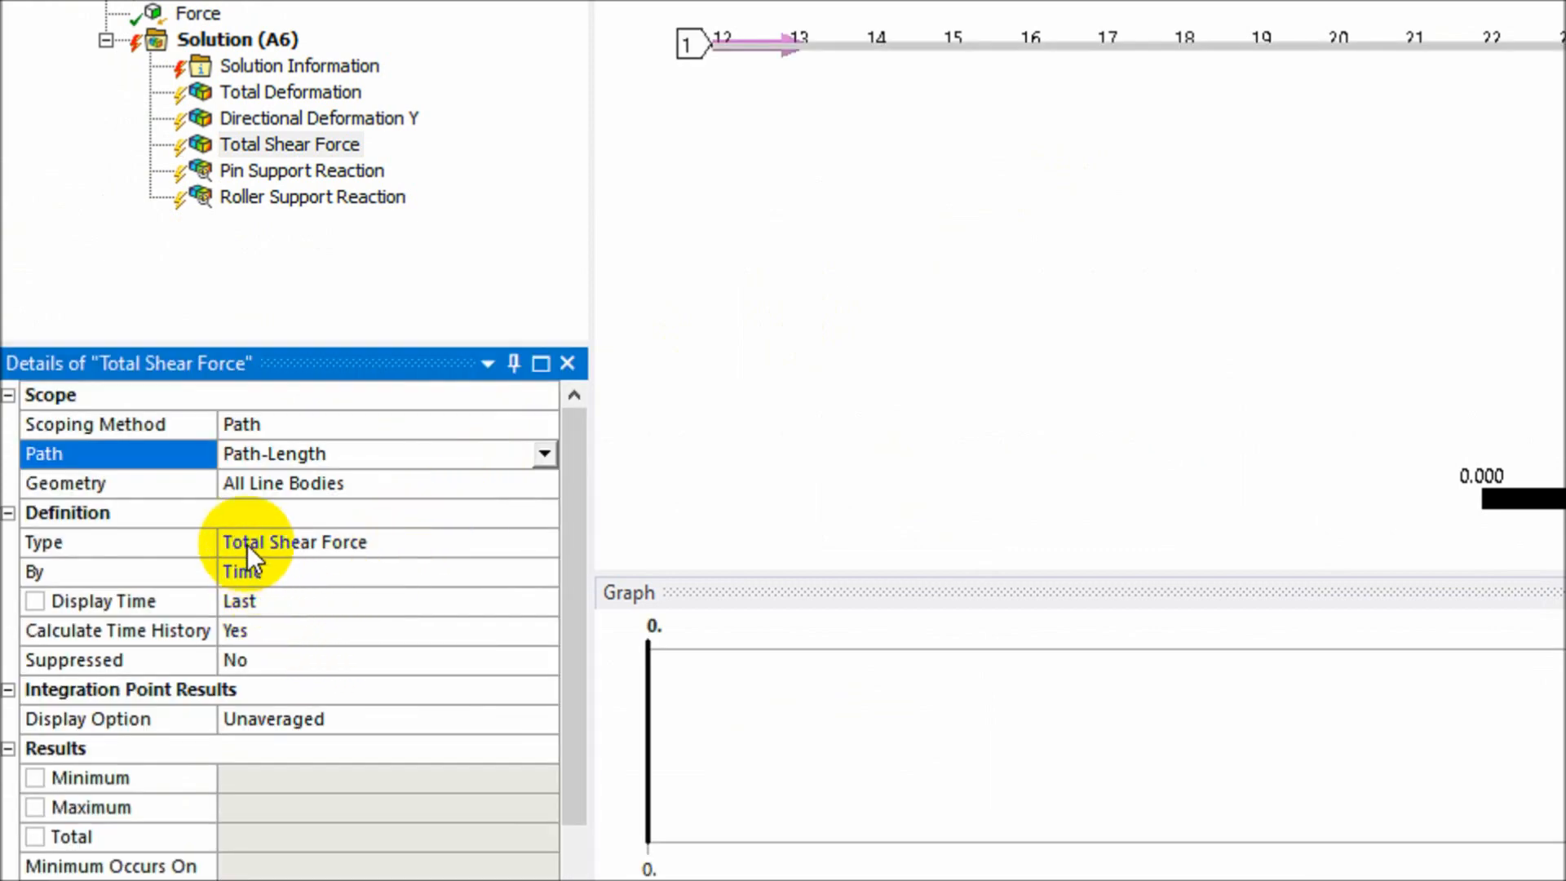
{"action": "left_click", "coordinate": [403, 540]}
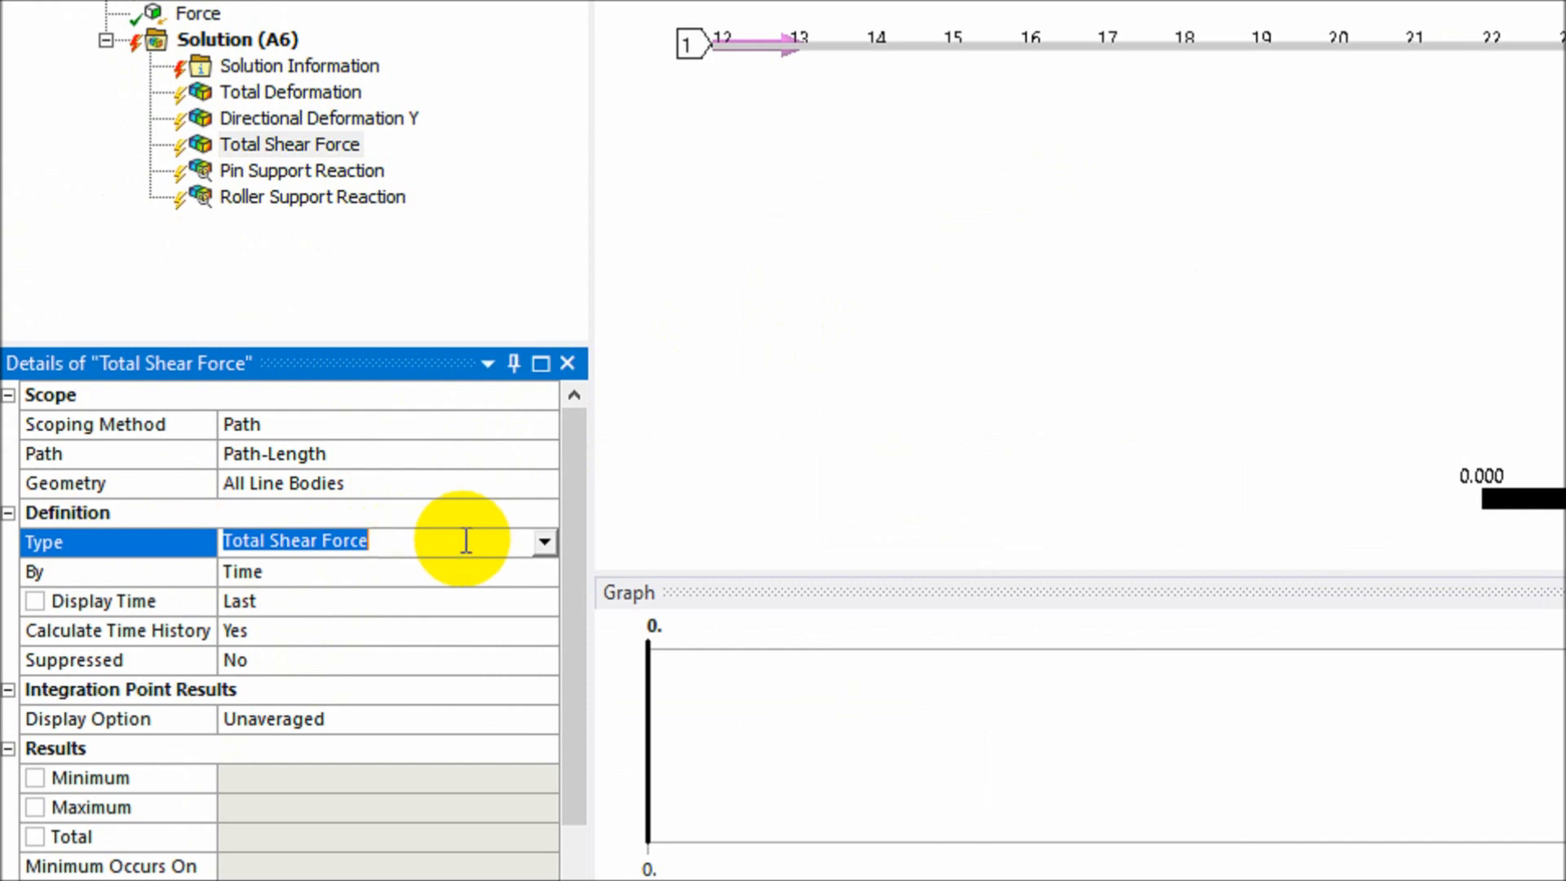
{"action": "left_click", "coordinate": [544, 544]}
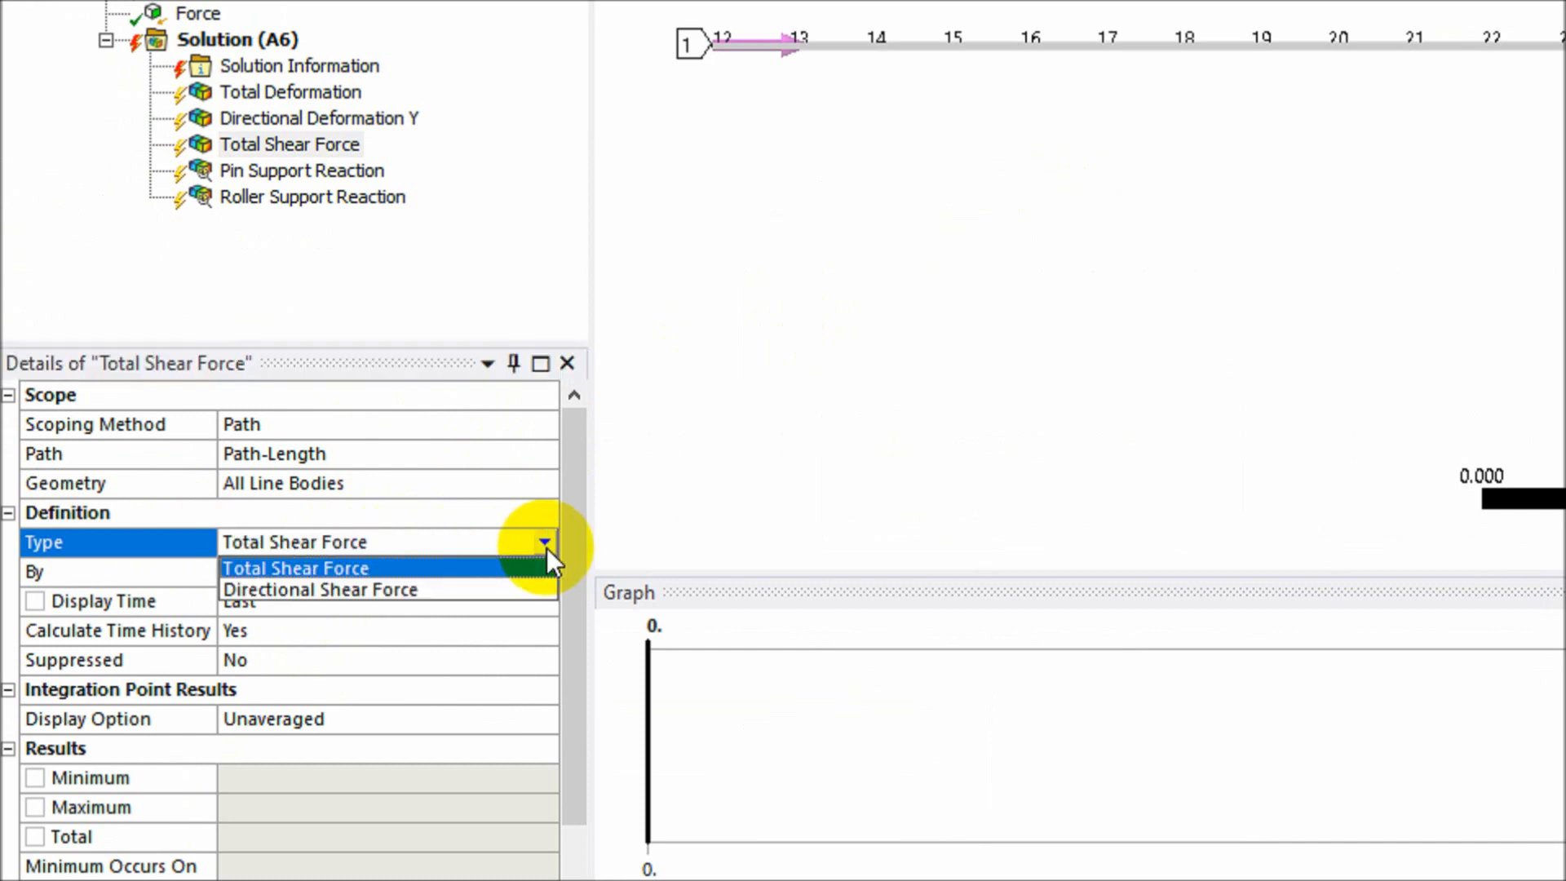
{"action": "left_click", "coordinate": [474, 589]}
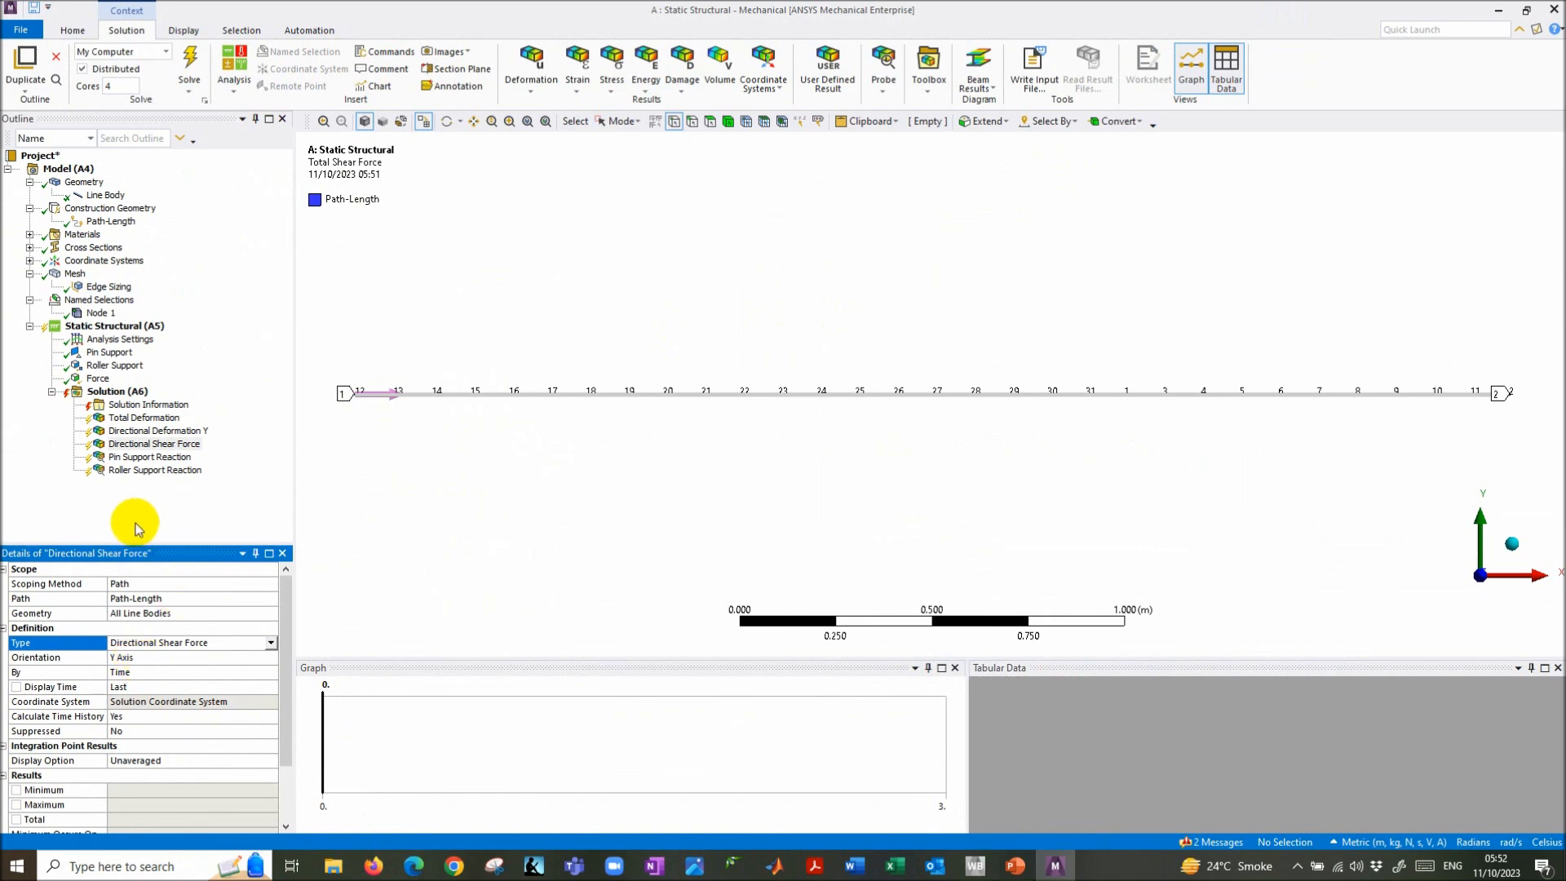
- Select the new Directional Shear Force result and reveal the bending moment step on the slide
{"action": "left_click", "coordinate": [165, 446]}
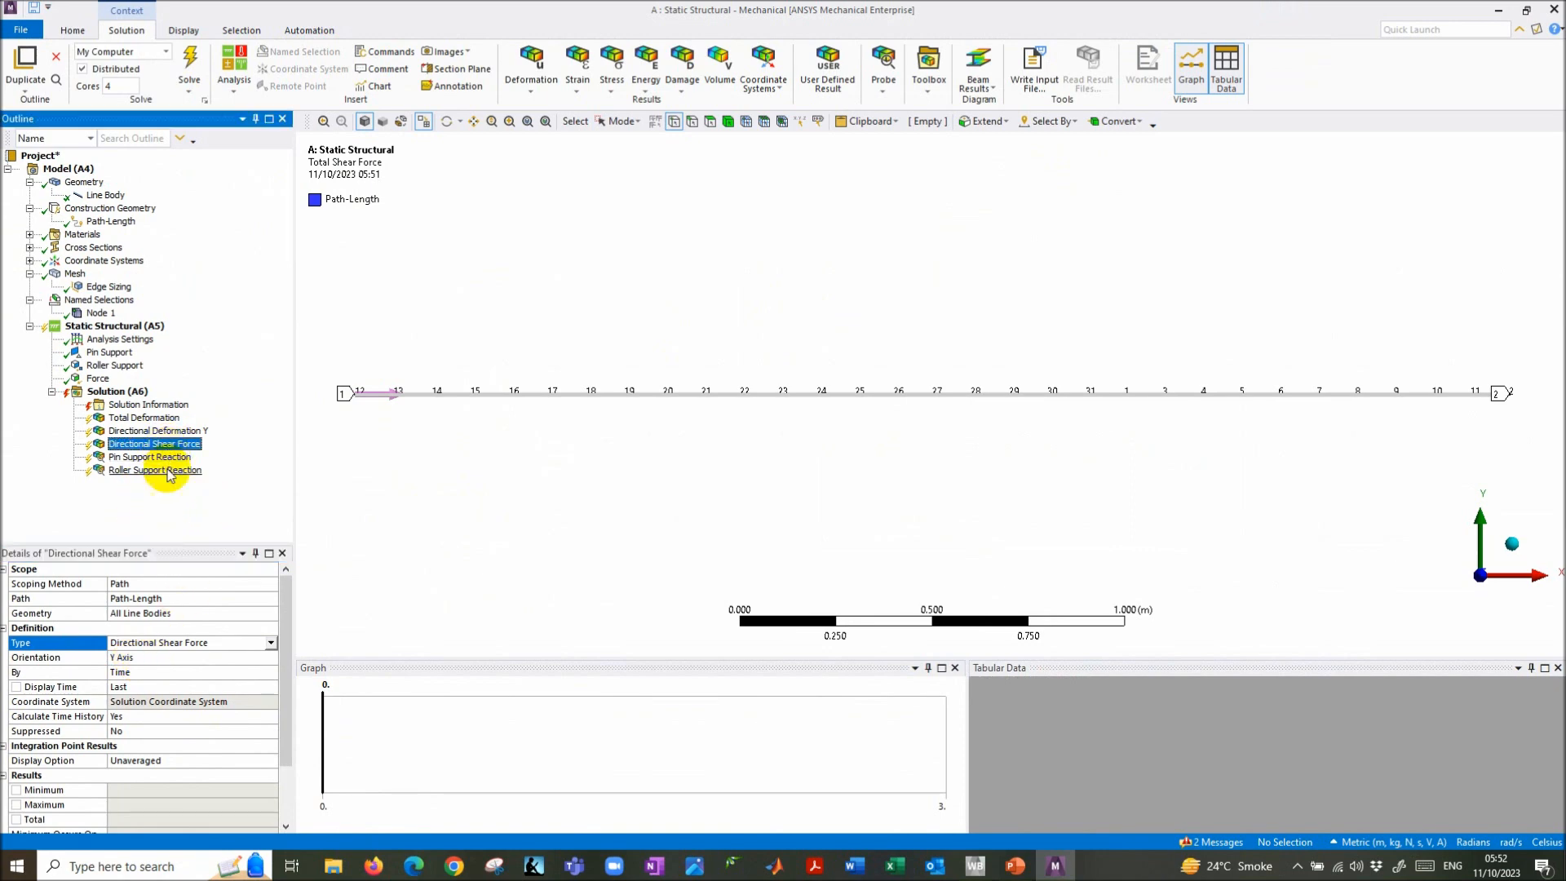
{"action": "key", "text": "alt+Tab"}
{"action": "left_click", "coordinate": [630, 531]}
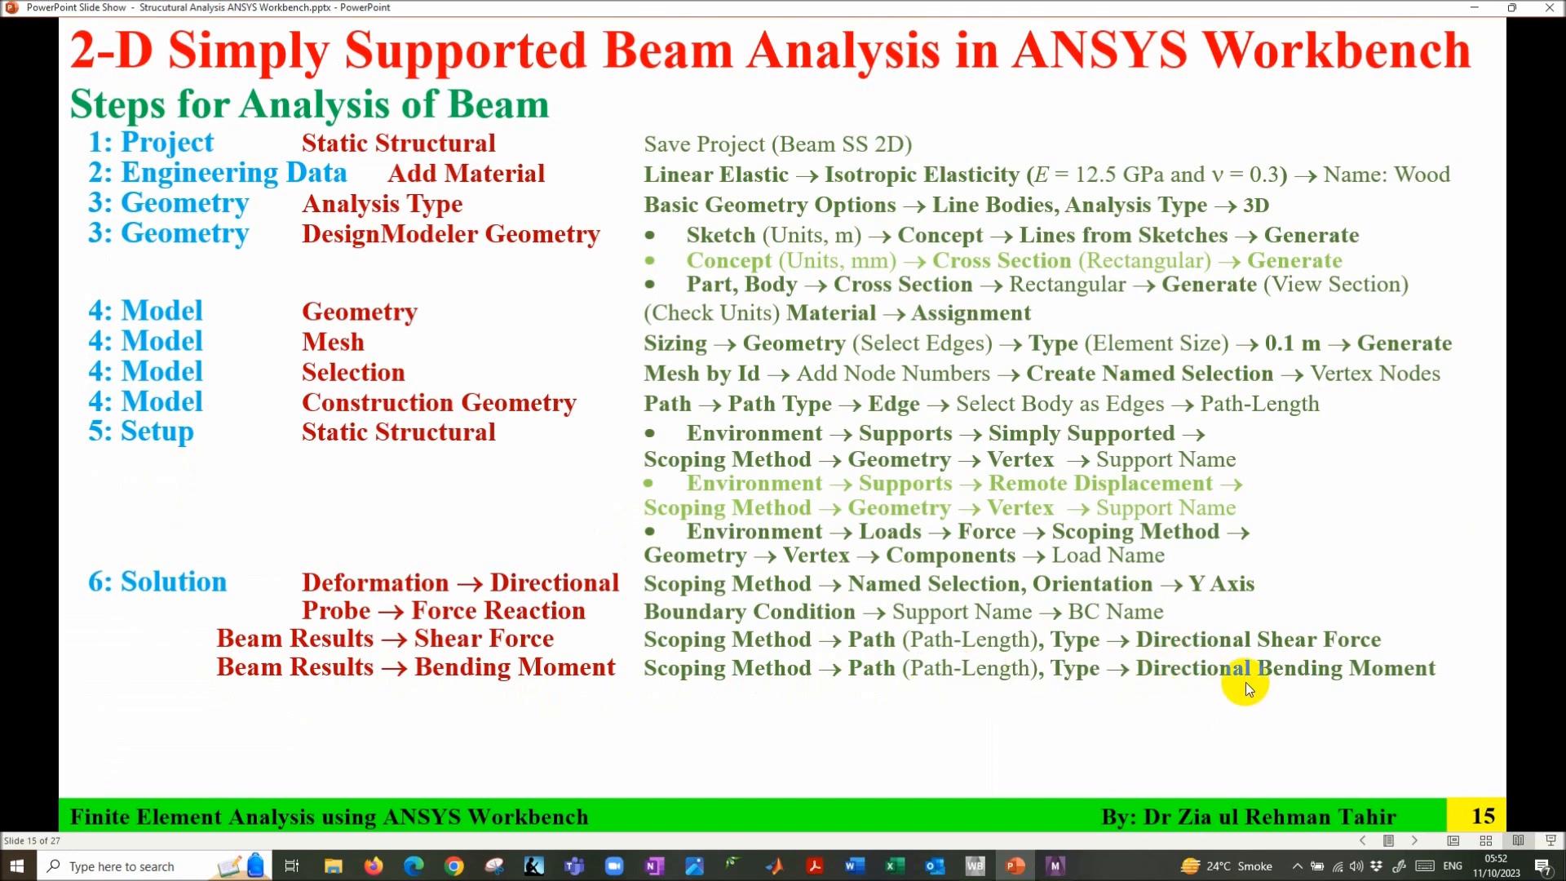
- Return to ANSYS Mechanical from the slide's Bending Moment step
{"action": "left_click", "coordinate": [1056, 866]}
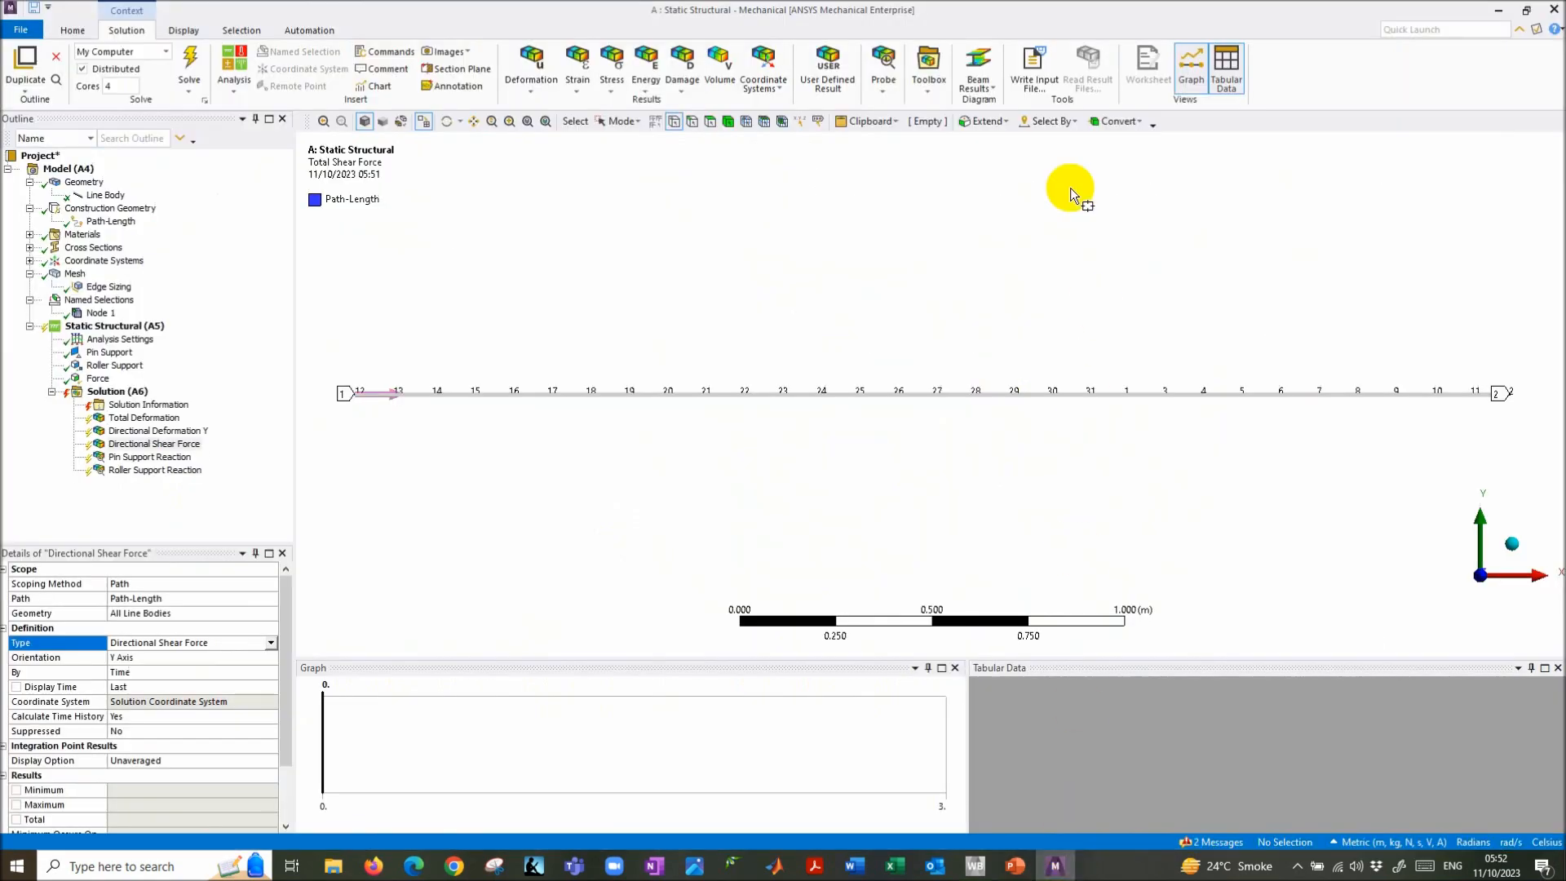
- Add a Bending Moment beam result under Solution, scoped to the Path-Length path
{"action": "left_click", "coordinate": [122, 392]}
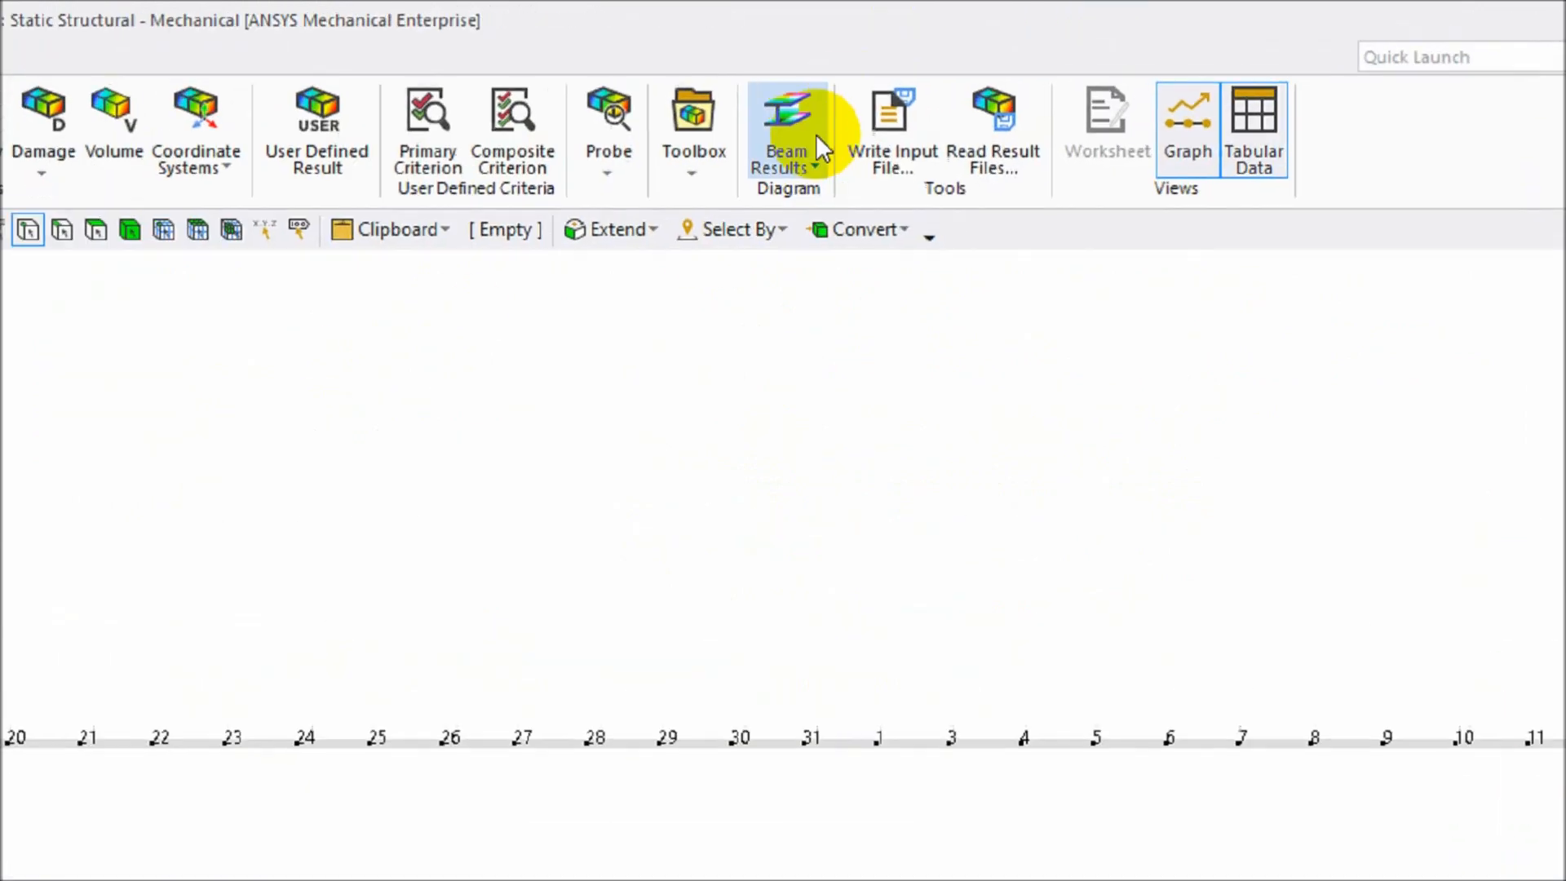
{"action": "left_click", "coordinate": [819, 148]}
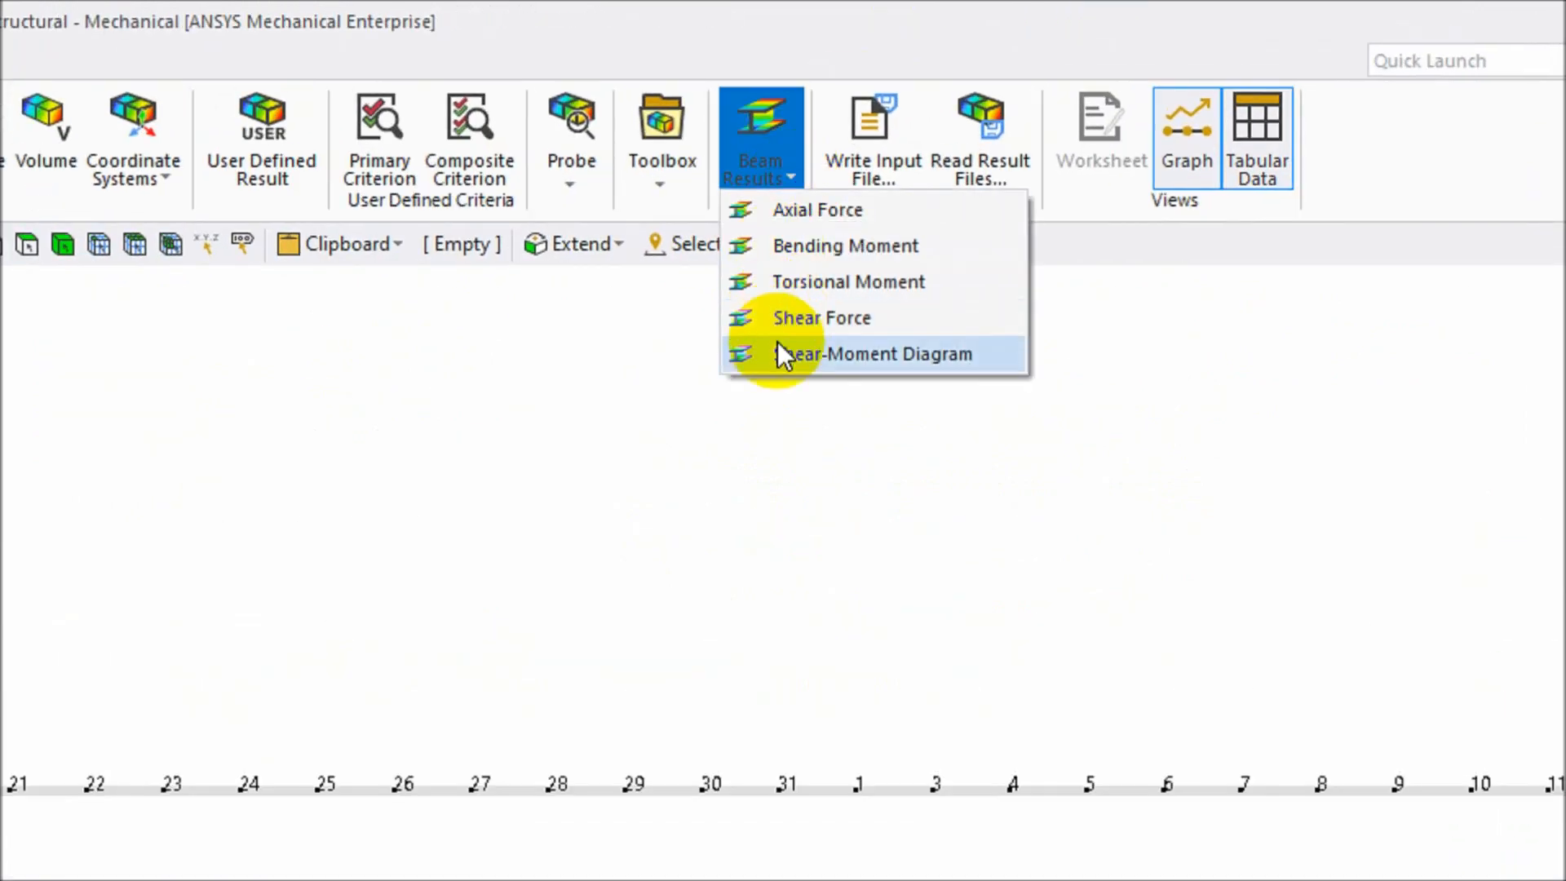
{"action": "left_click", "coordinate": [825, 245]}
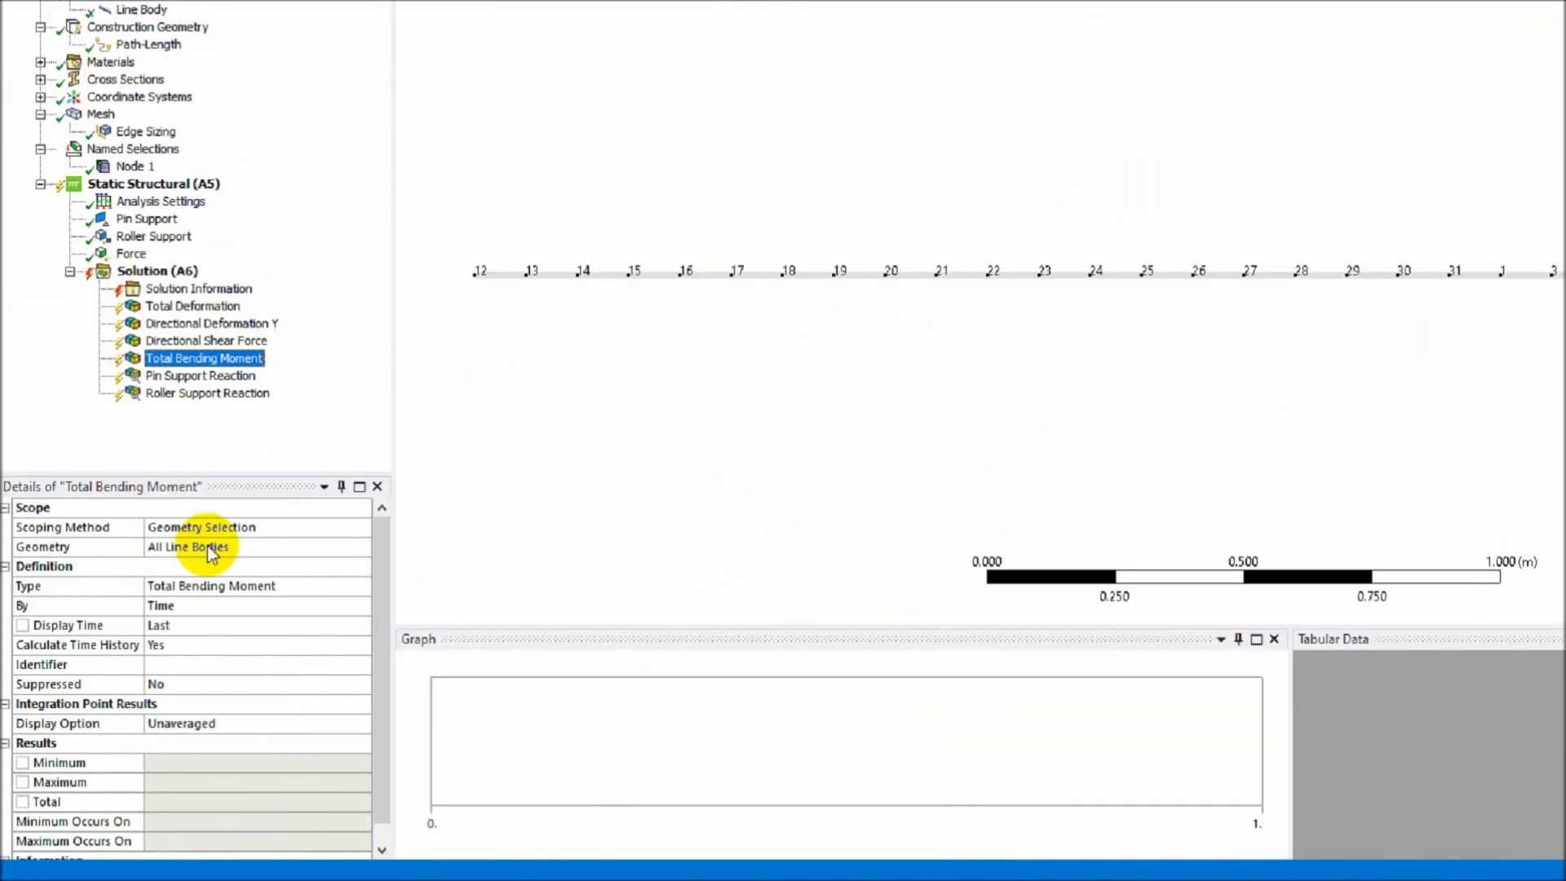
{"action": "left_click", "coordinate": [248, 526]}
{"action": "left_click", "coordinate": [363, 527]}
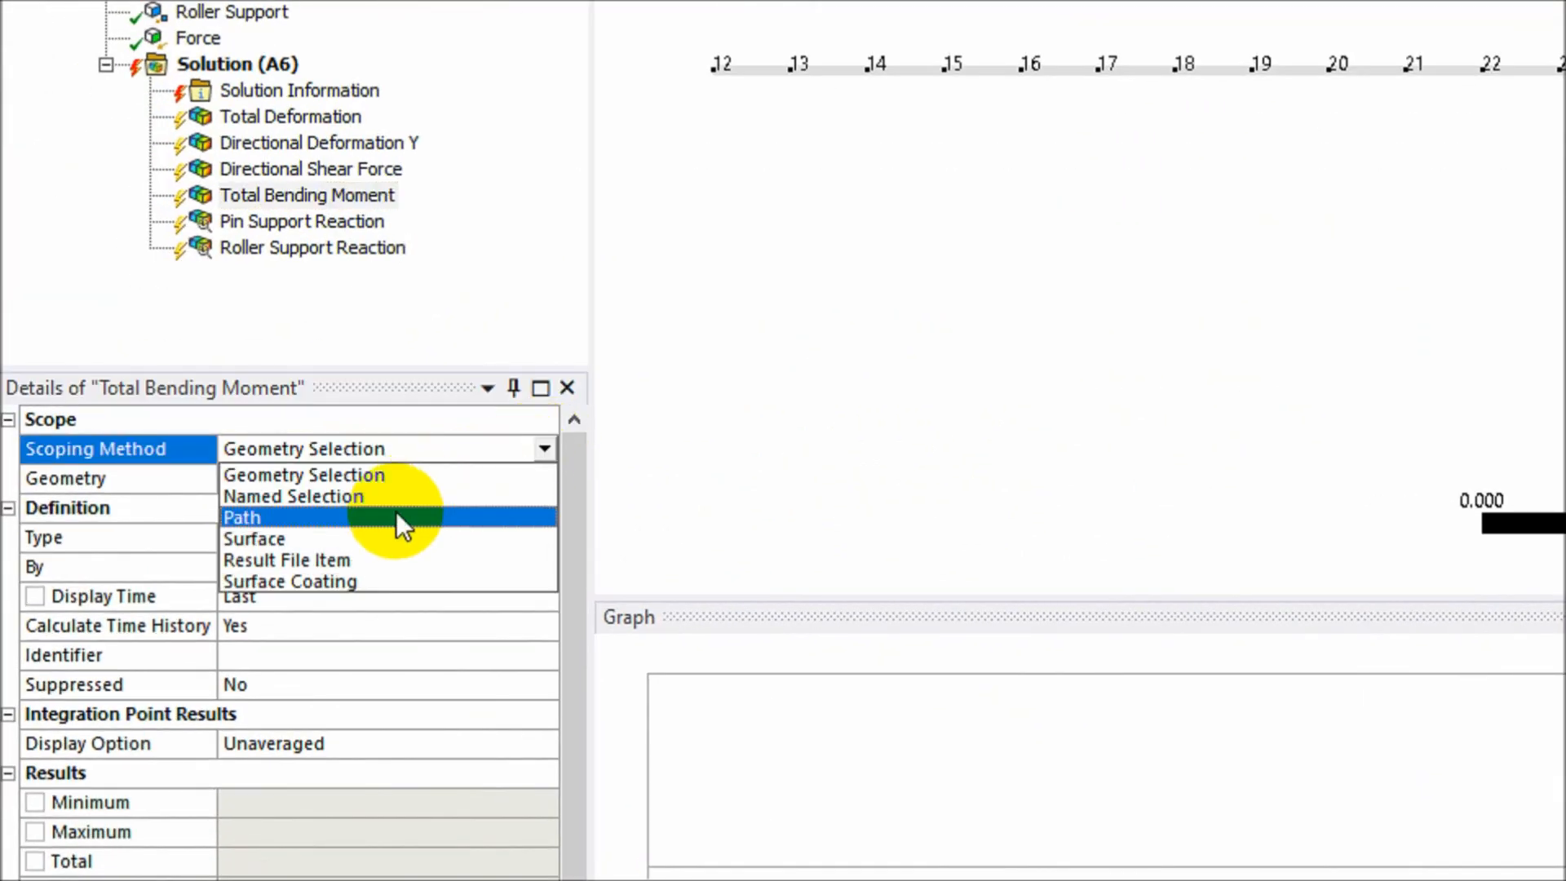
{"action": "left_click", "coordinate": [395, 517]}
{"action": "left_click", "coordinate": [447, 475]}
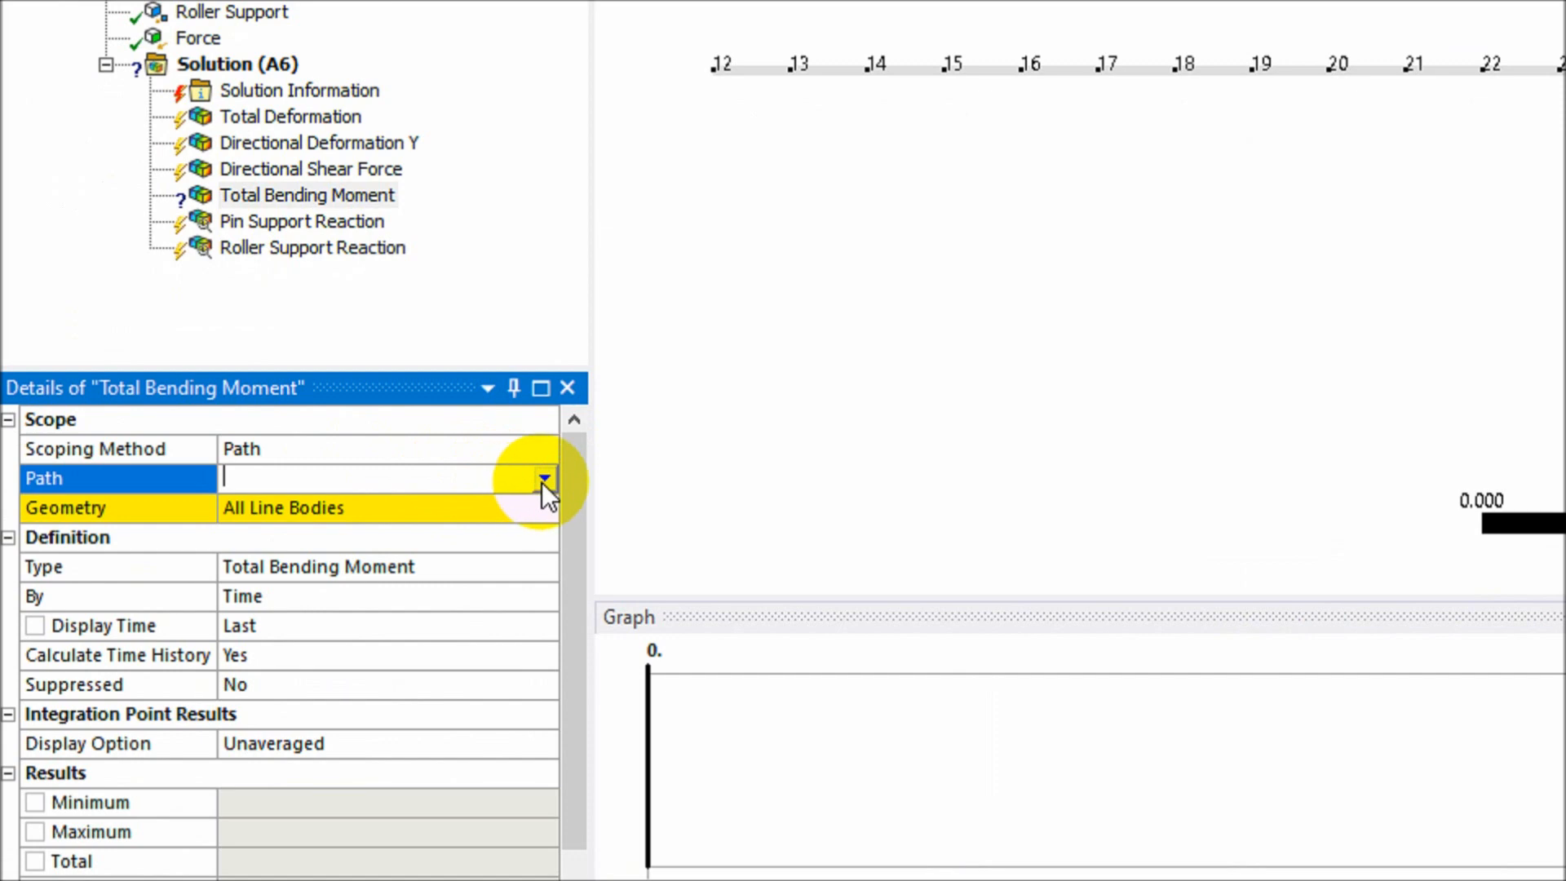
{"action": "left_click", "coordinate": [542, 479]}
{"action": "left_click", "coordinate": [500, 504]}
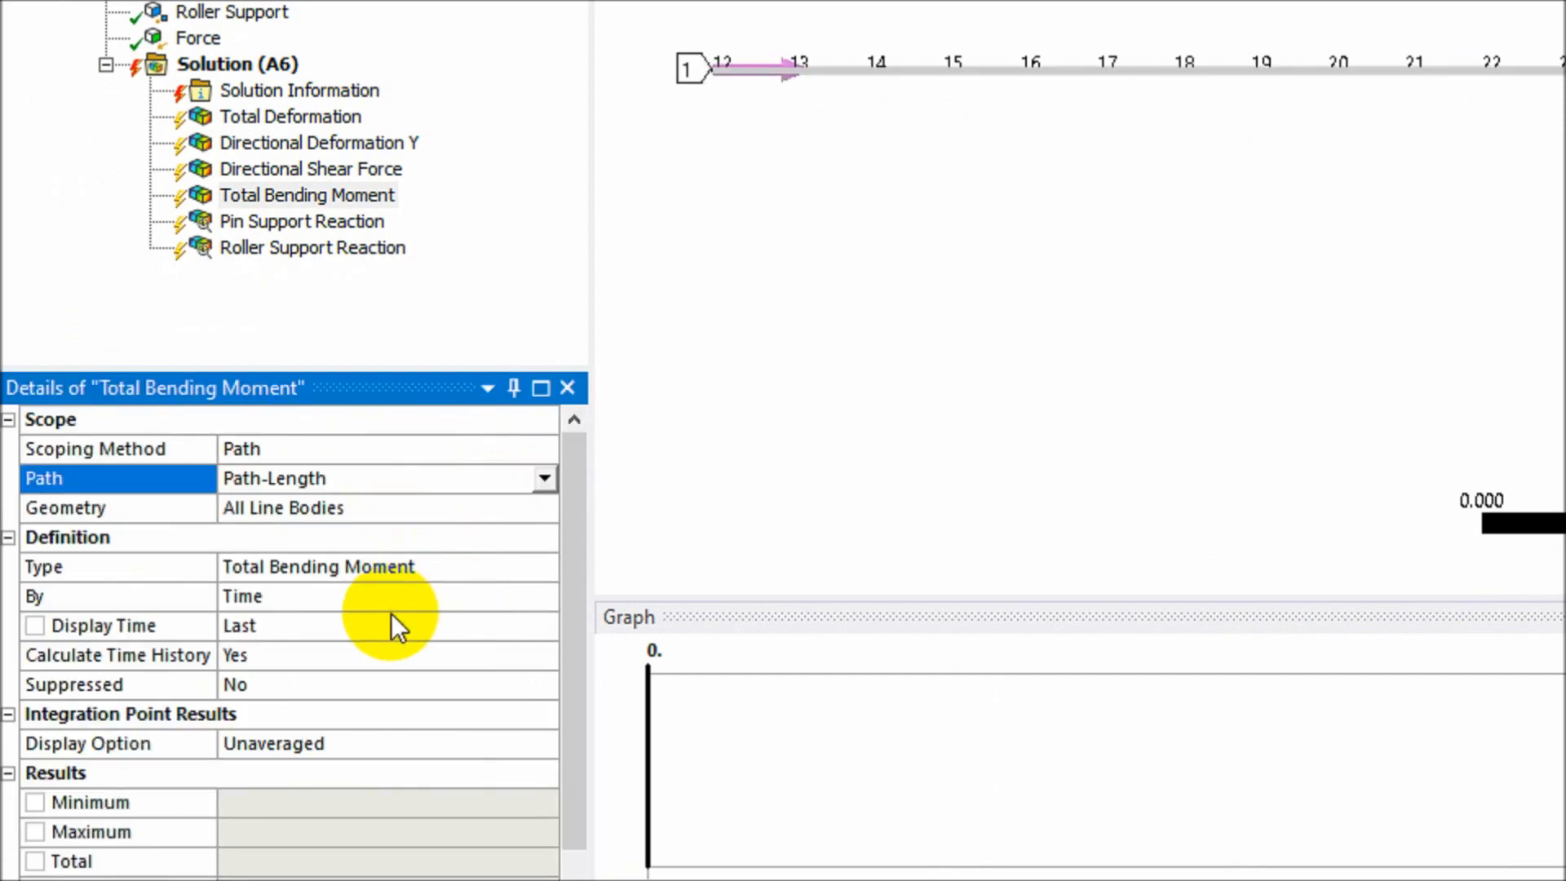
- Set the type to Directional Bending Moment with orientation Z Axis
{"action": "left_click", "coordinate": [465, 513]}
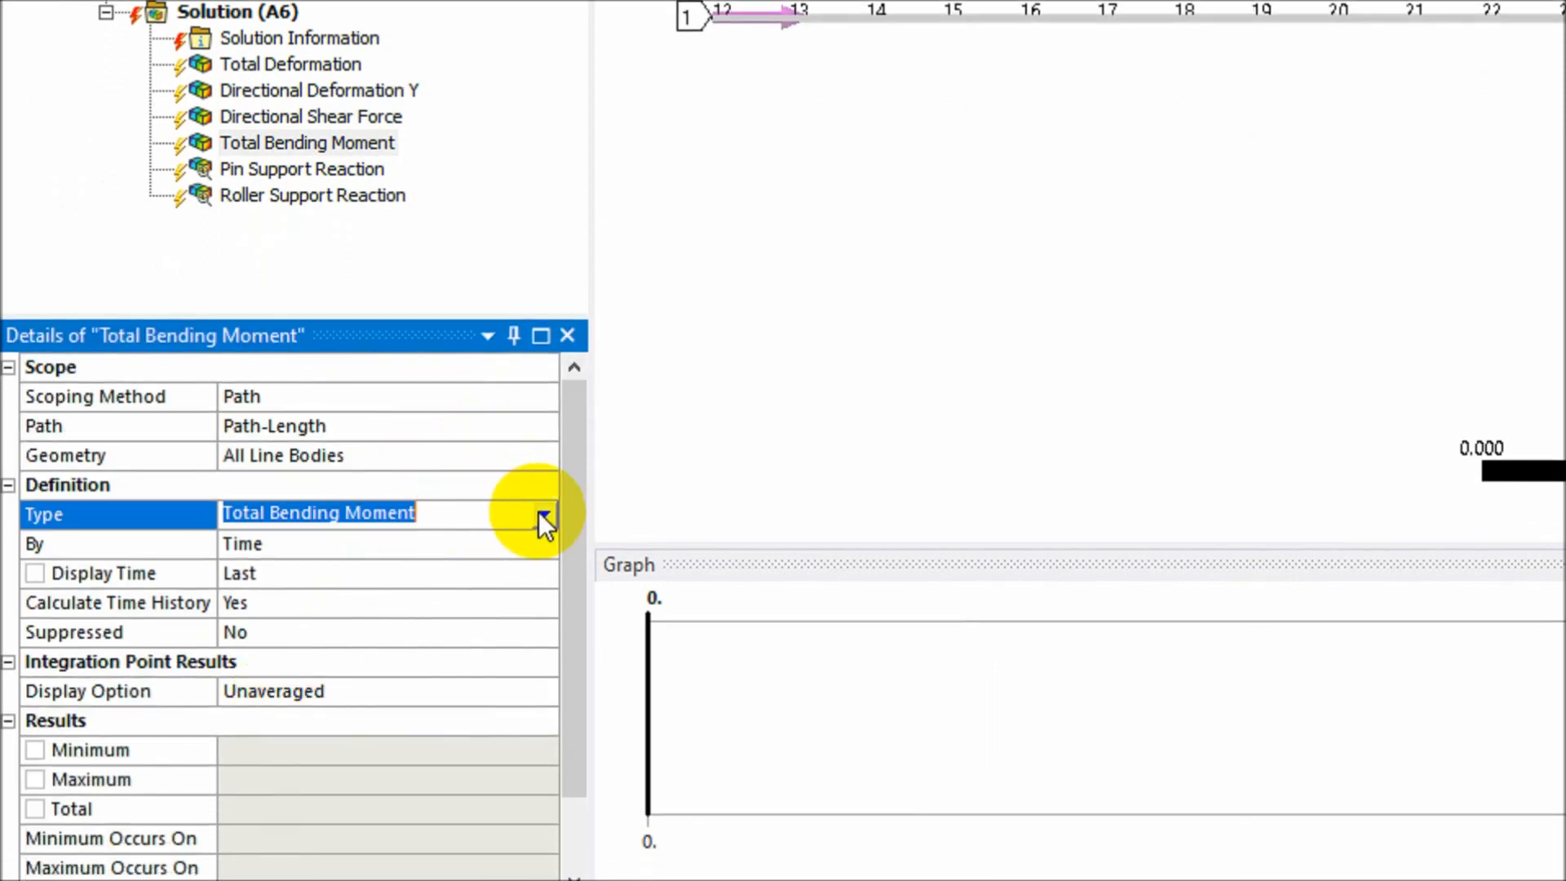
{"action": "left_click", "coordinate": [543, 514]}
{"action": "left_click", "coordinate": [487, 559]}
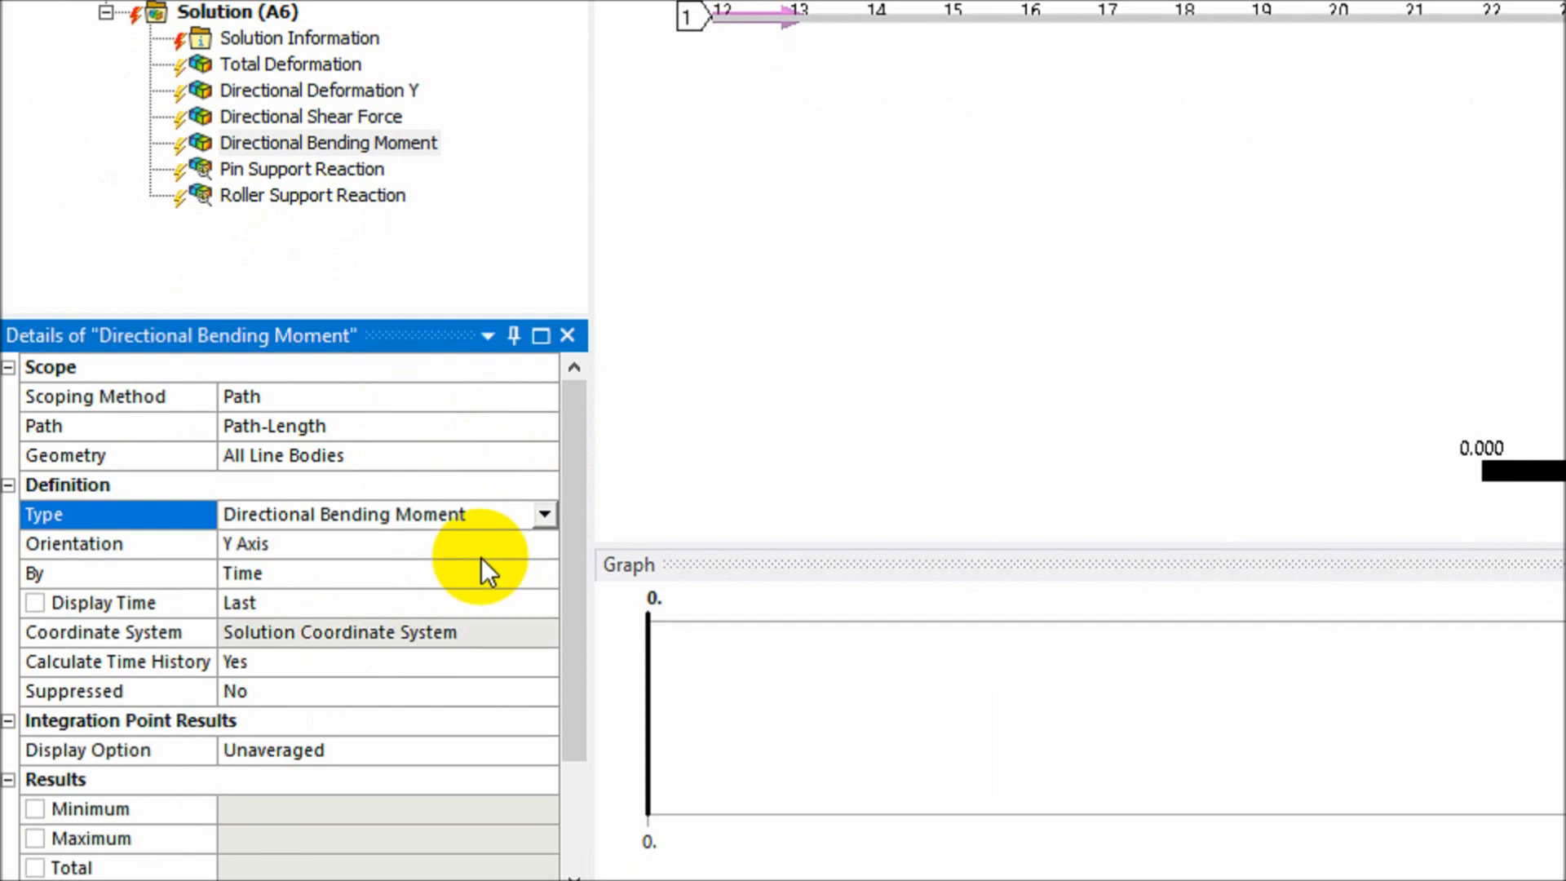
{"action": "left_click", "coordinate": [316, 540]}
{"action": "left_click", "coordinate": [542, 544]}
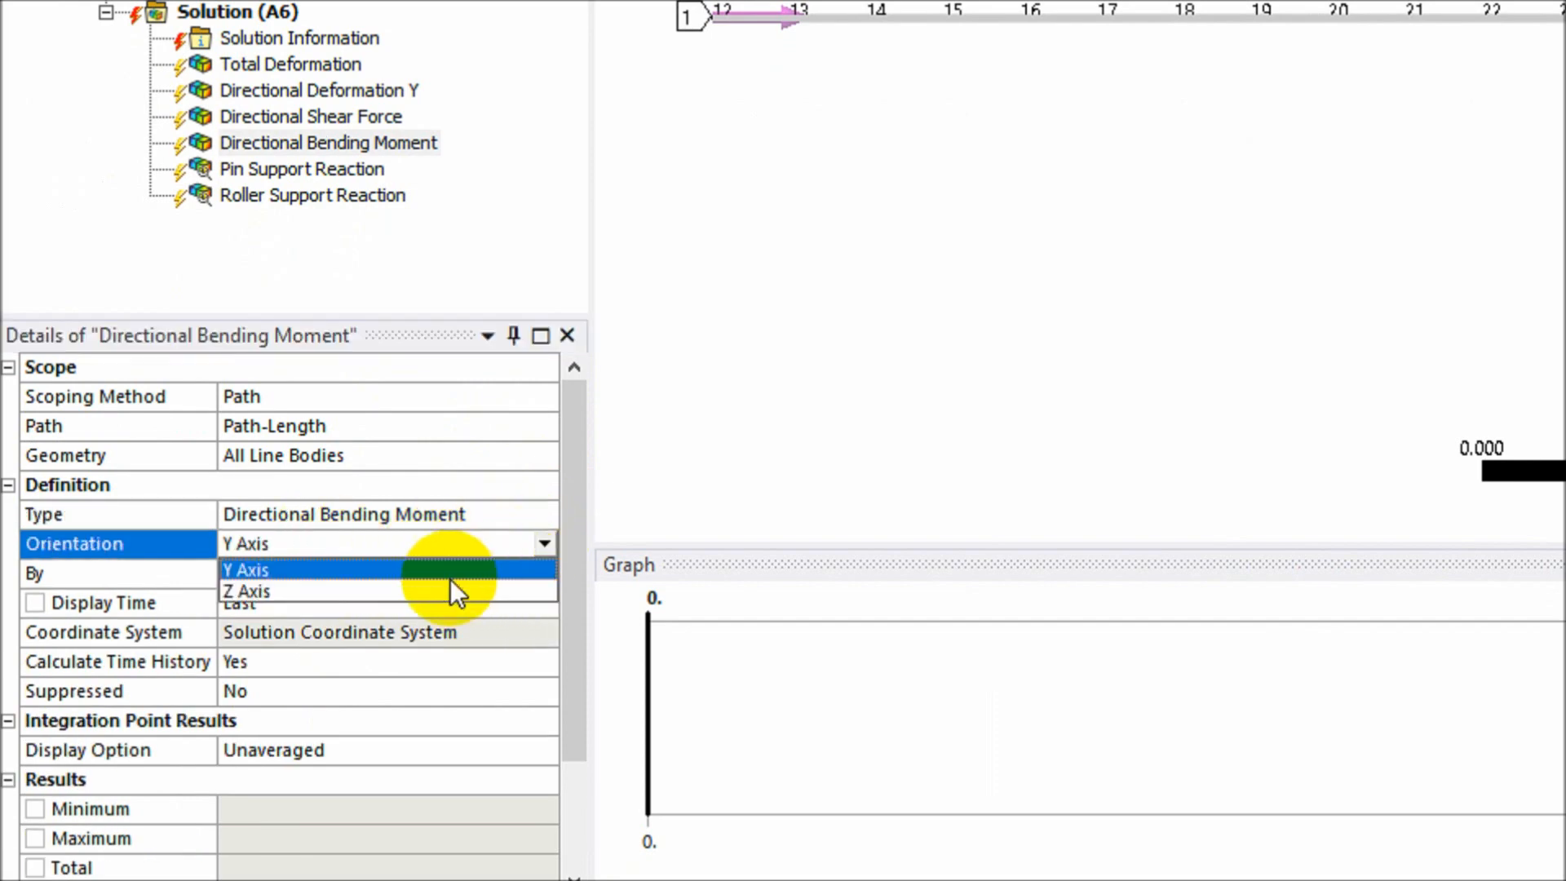
{"action": "left_click", "coordinate": [442, 594]}
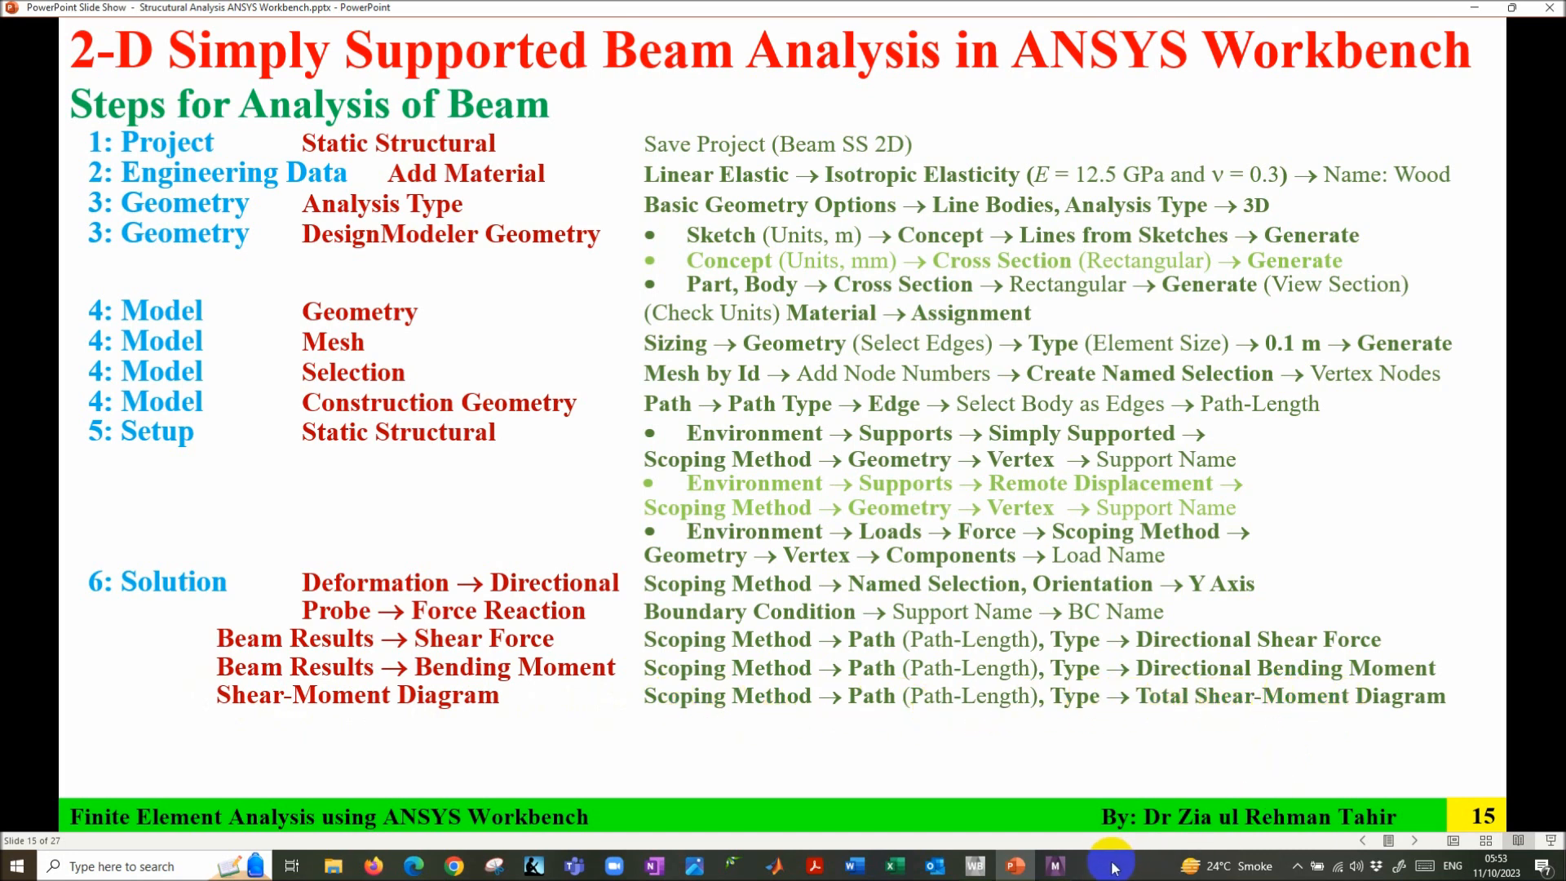
- Return to ANSYS Mechanical and select the Solution (A6) branch
{"action": "left_click", "coordinate": [1058, 869]}
{"action": "left_click", "coordinate": [121, 393]}
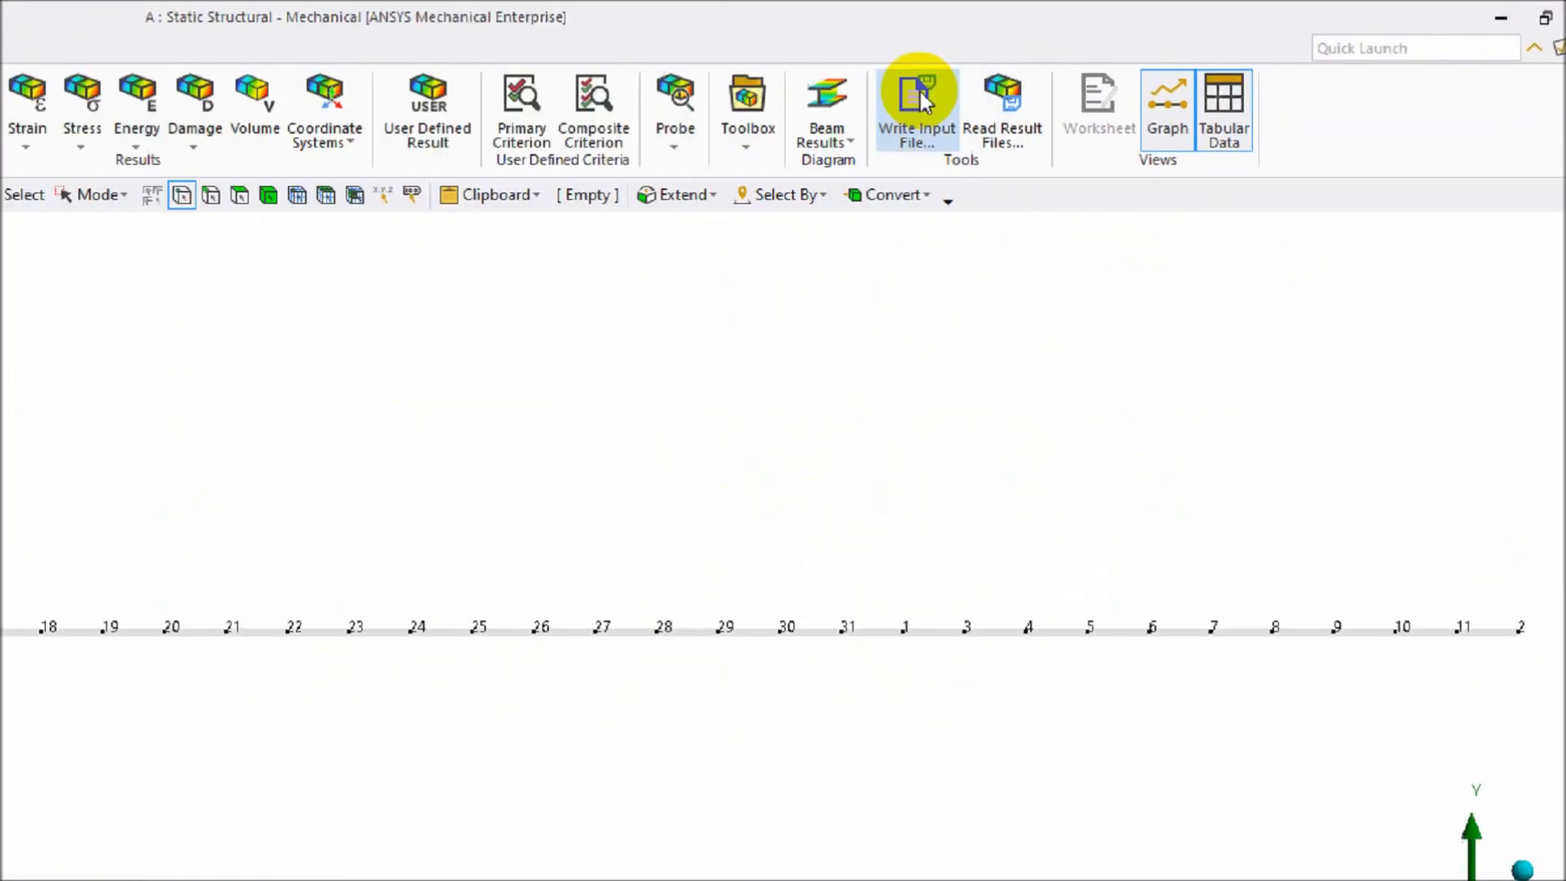
- Add a Shear-Moment Diagram scoped to Path-Length, keeping type Total Shear-Moment Diagram
{"action": "left_click", "coordinate": [1092, 88]}
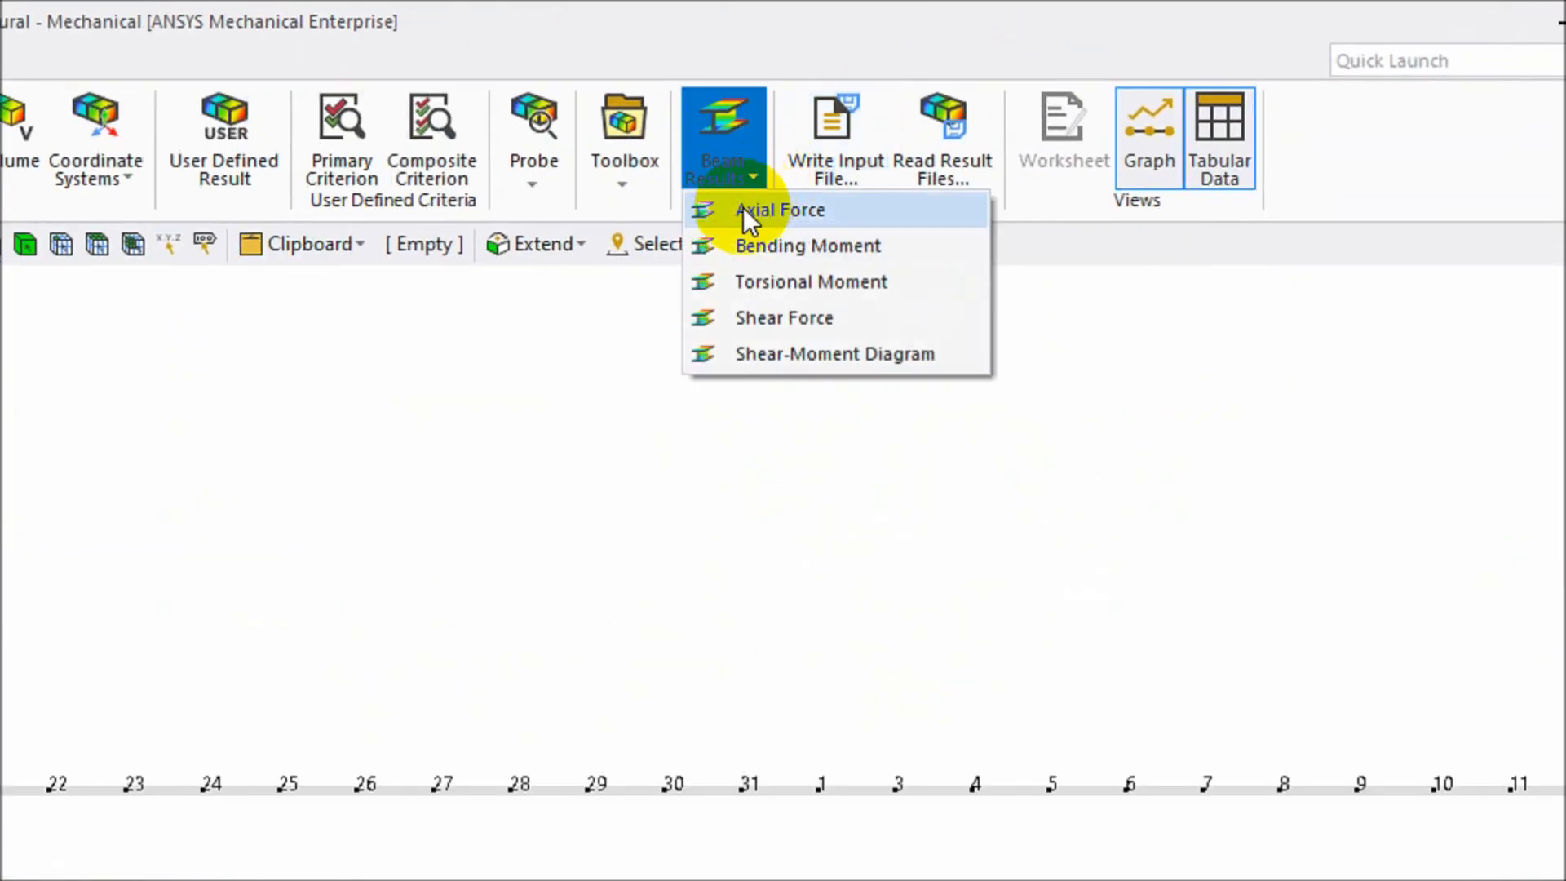
{"action": "left_click", "coordinate": [796, 352]}
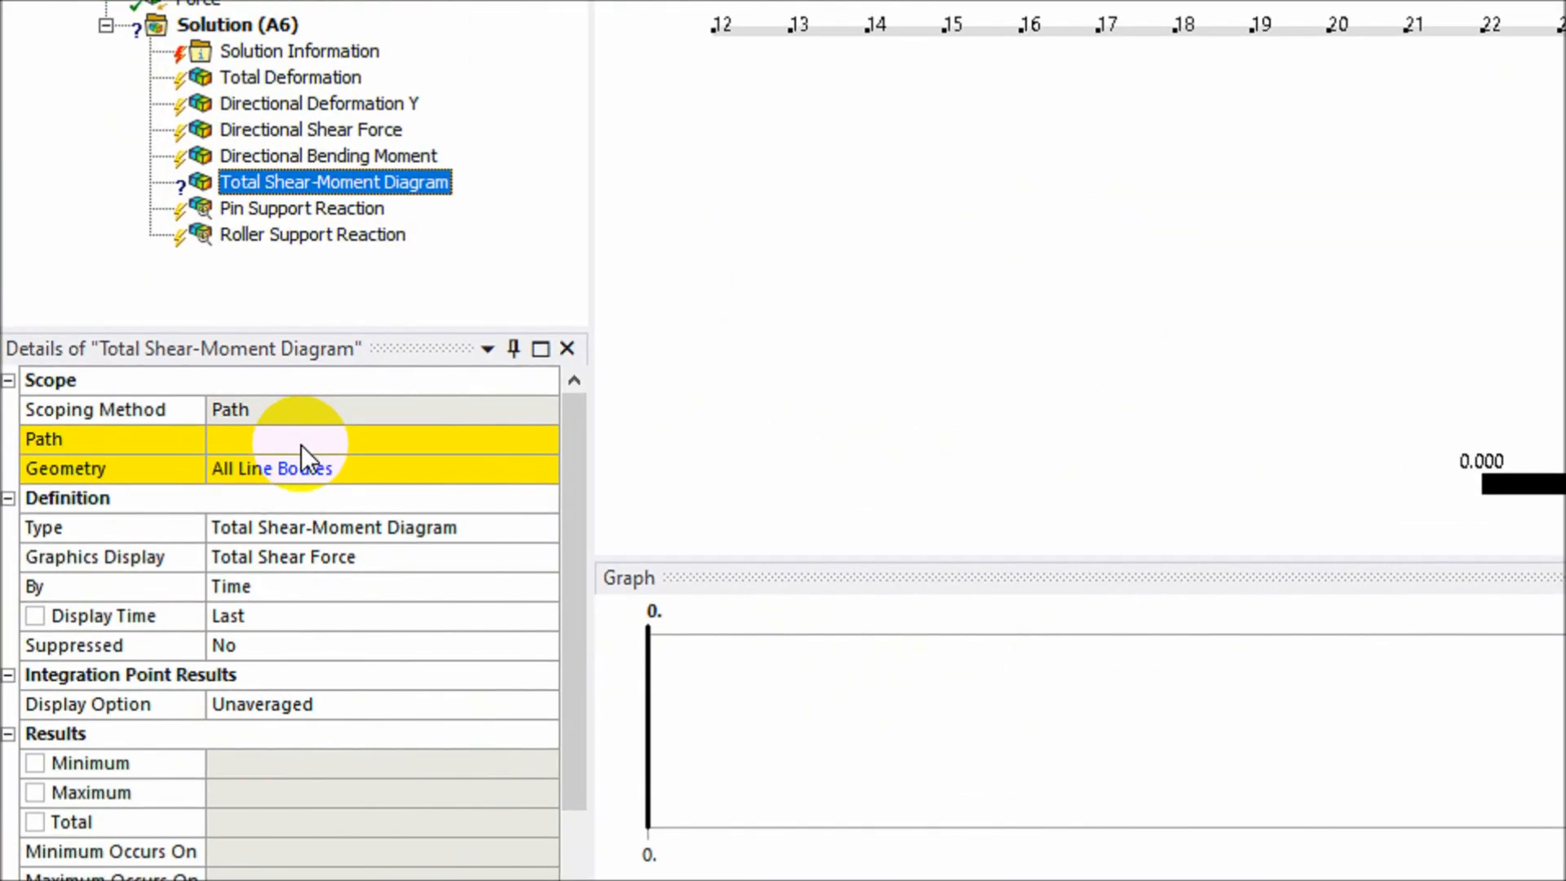
{"action": "left_click", "coordinate": [200, 549]}
{"action": "left_click", "coordinate": [361, 546]}
{"action": "left_click", "coordinate": [517, 467]}
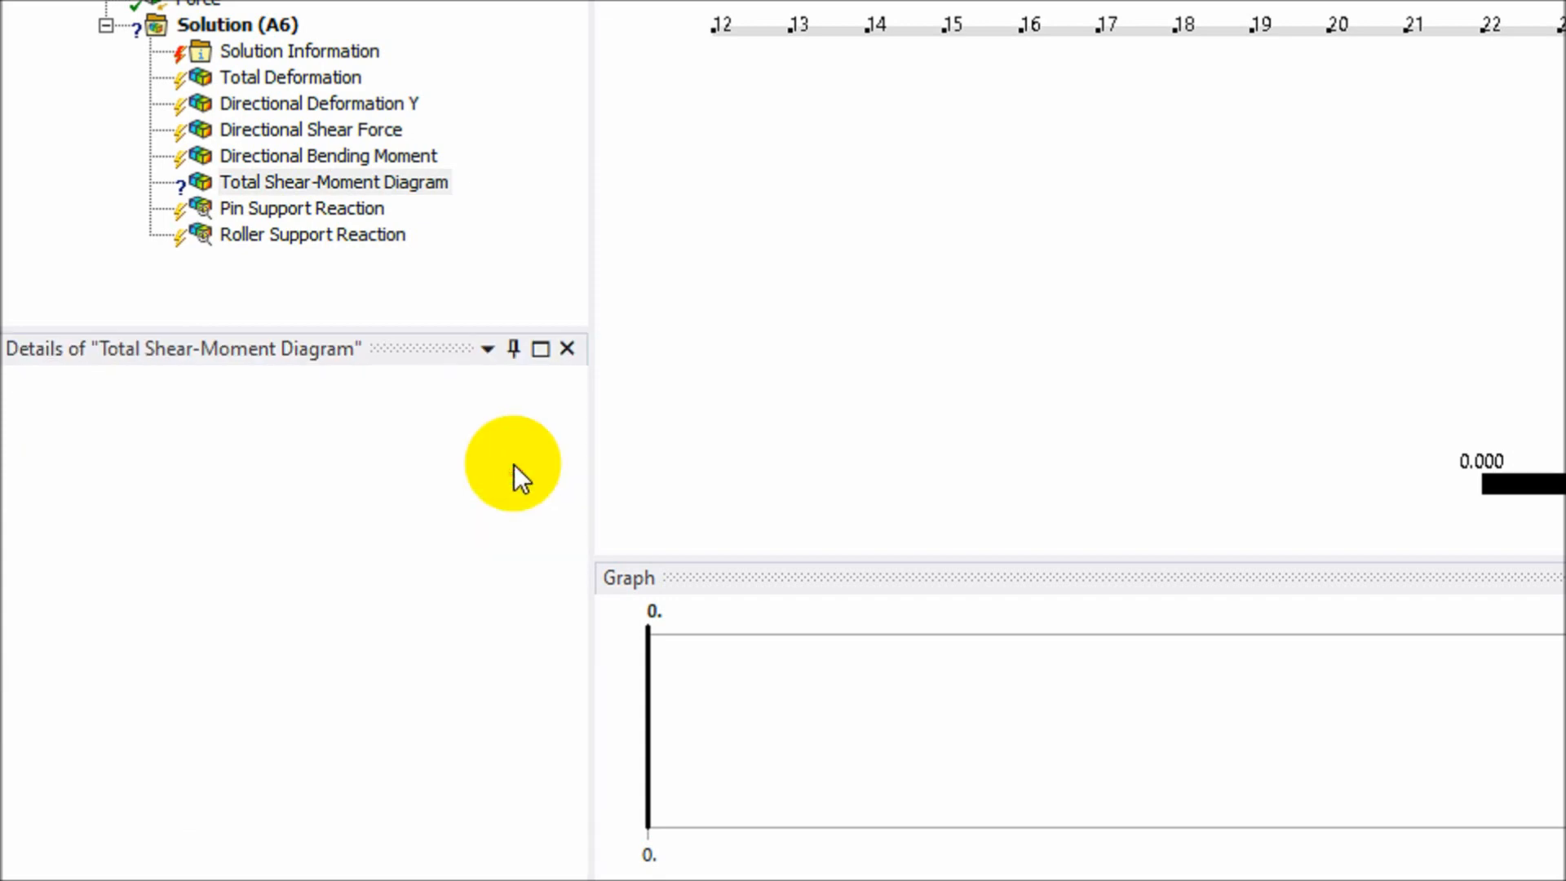
{"action": "left_click", "coordinate": [317, 531]}
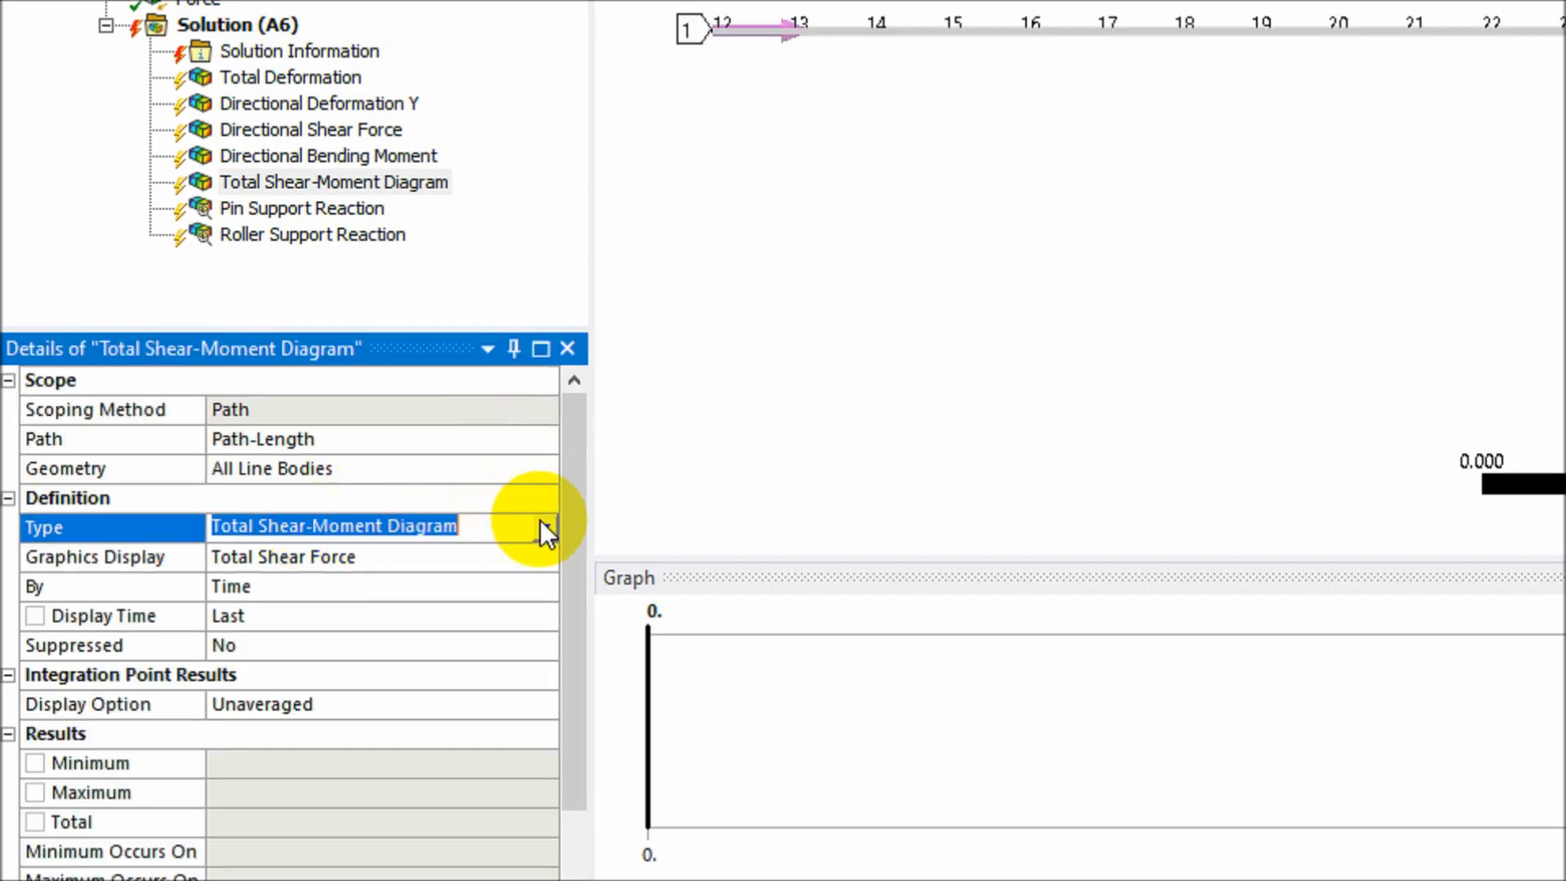
{"action": "left_click", "coordinate": [545, 526]}
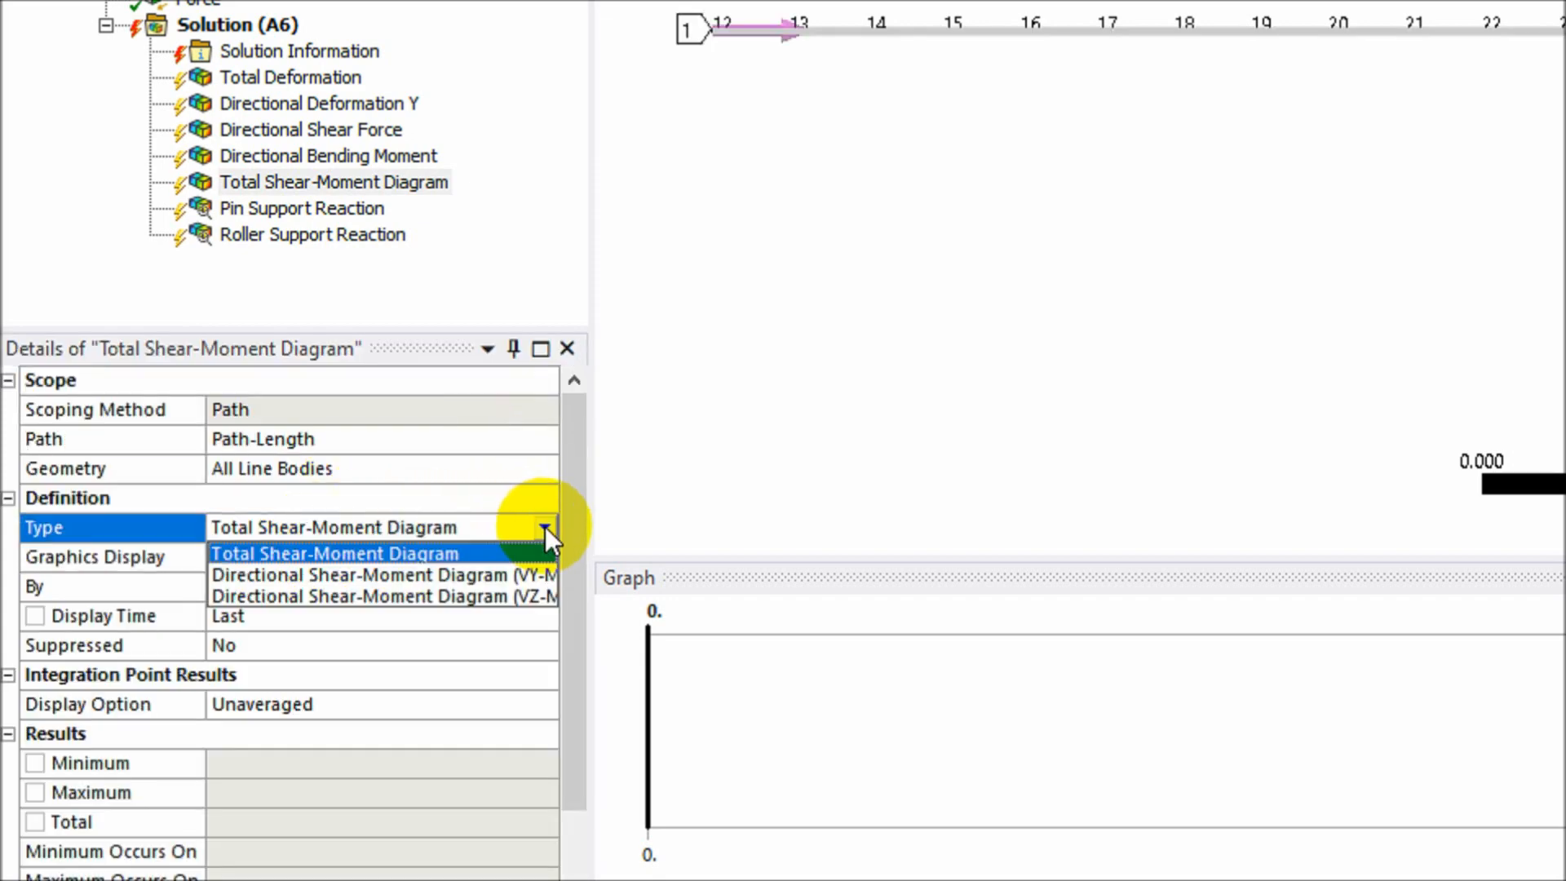
{"action": "left_click", "coordinate": [434, 555]}
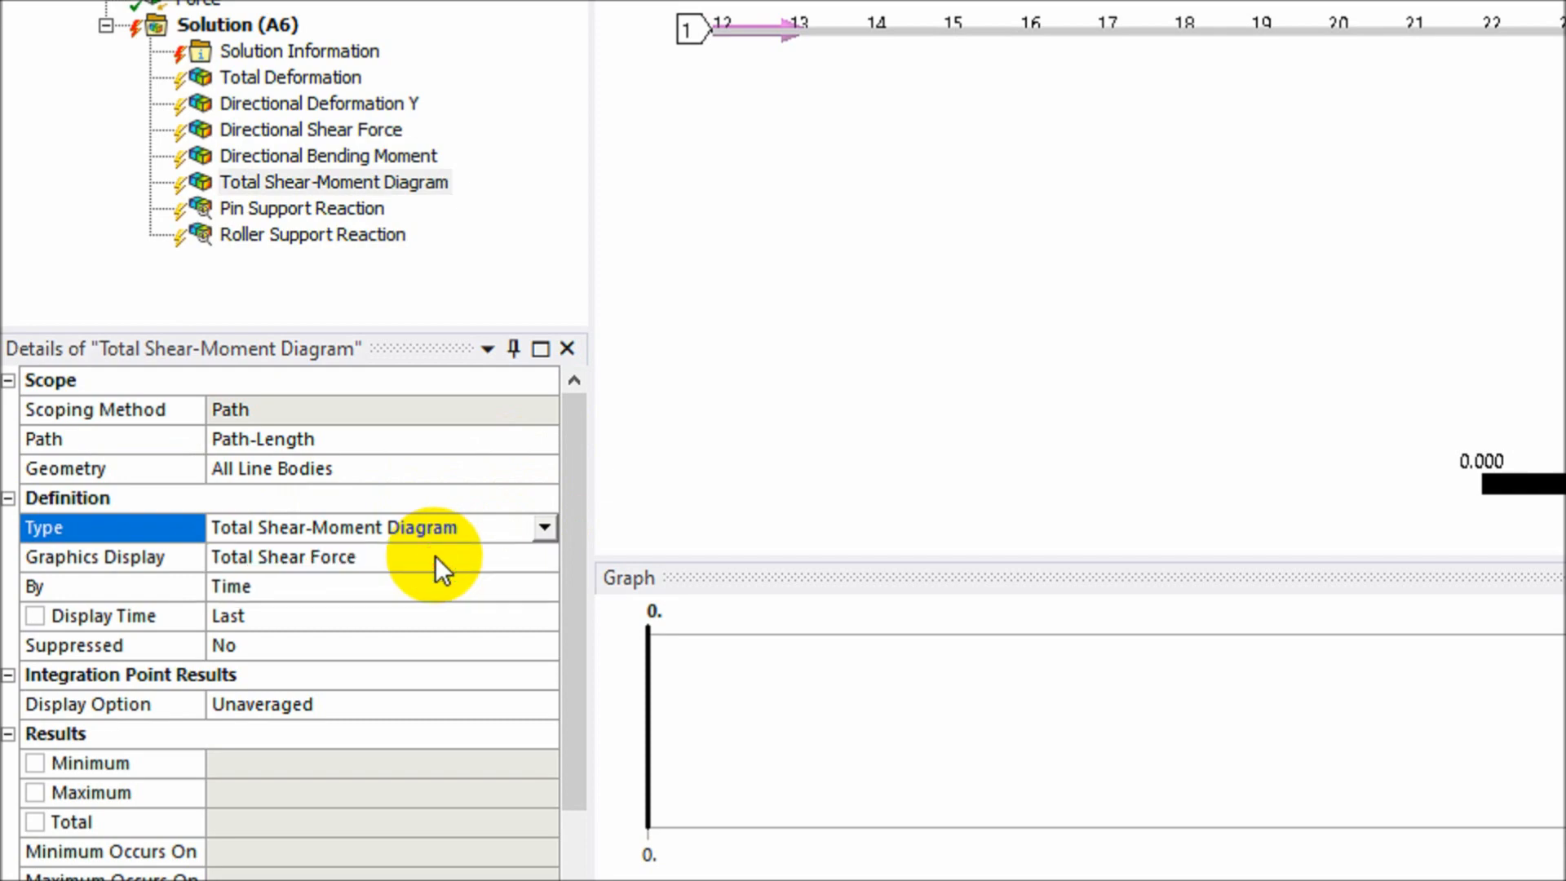
- Select the new diagram, check the slides, then reselect Solution (A6)
{"action": "left_click", "coordinate": [372, 275]}
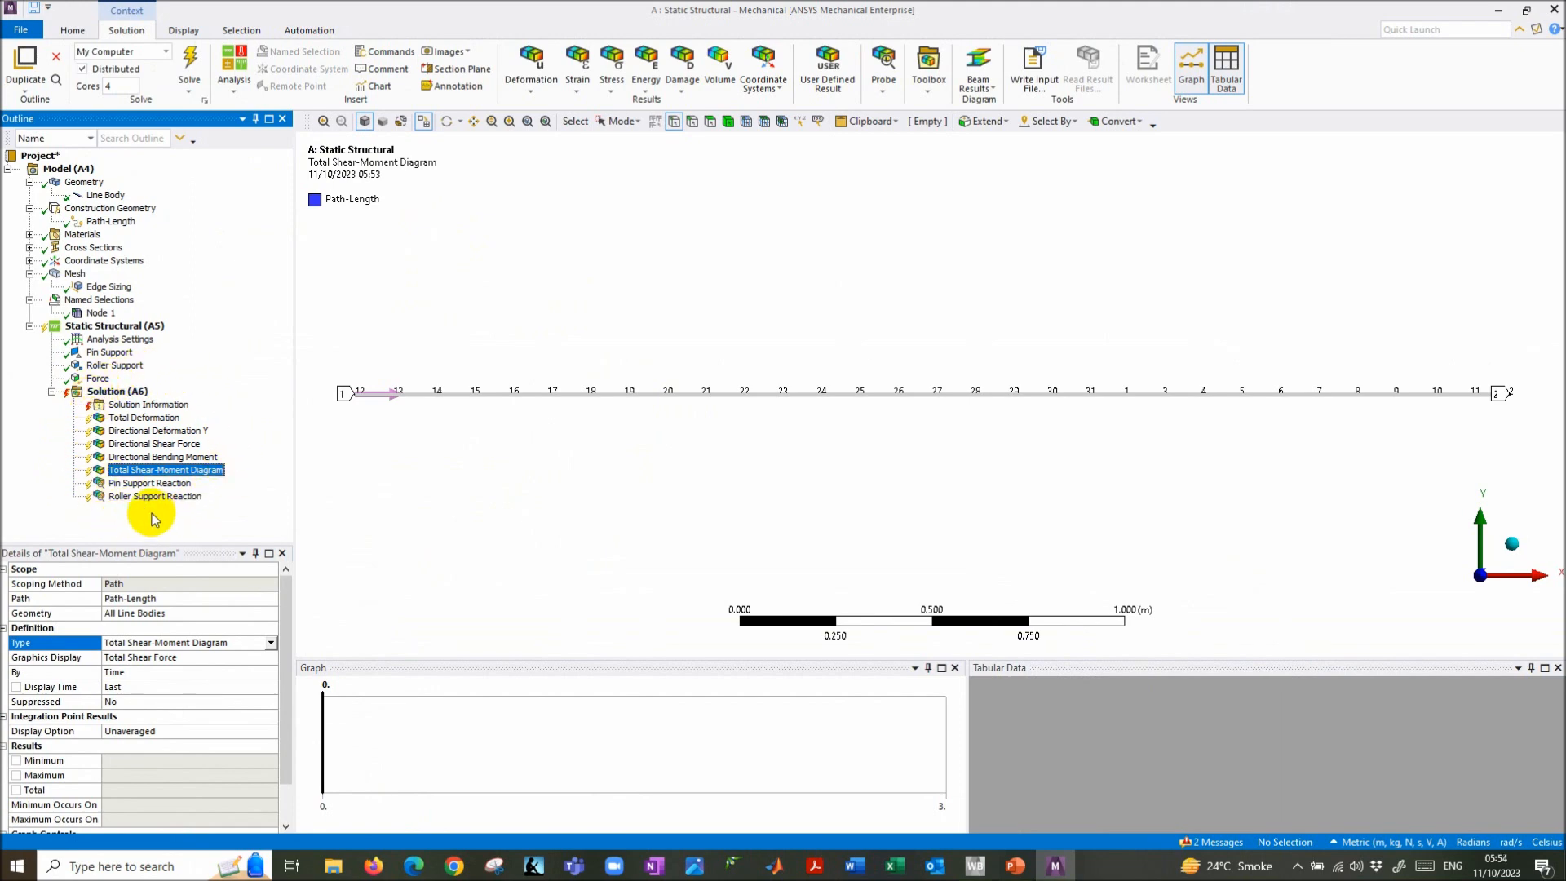
{"action": "key", "text": "alt+Tab"}
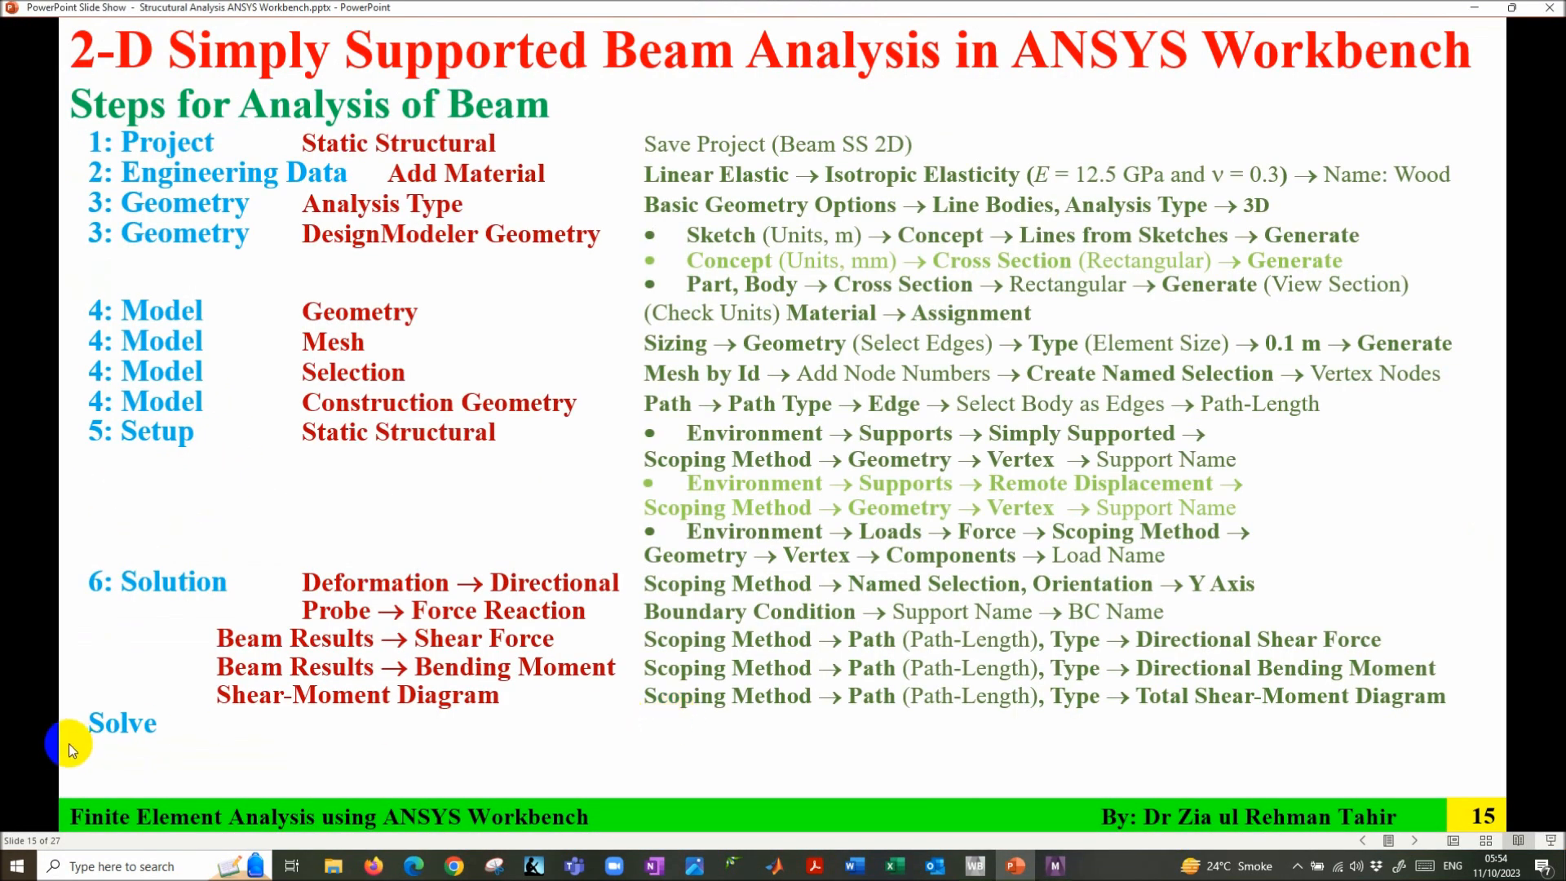
{"action": "left_click", "coordinate": [1046, 872]}
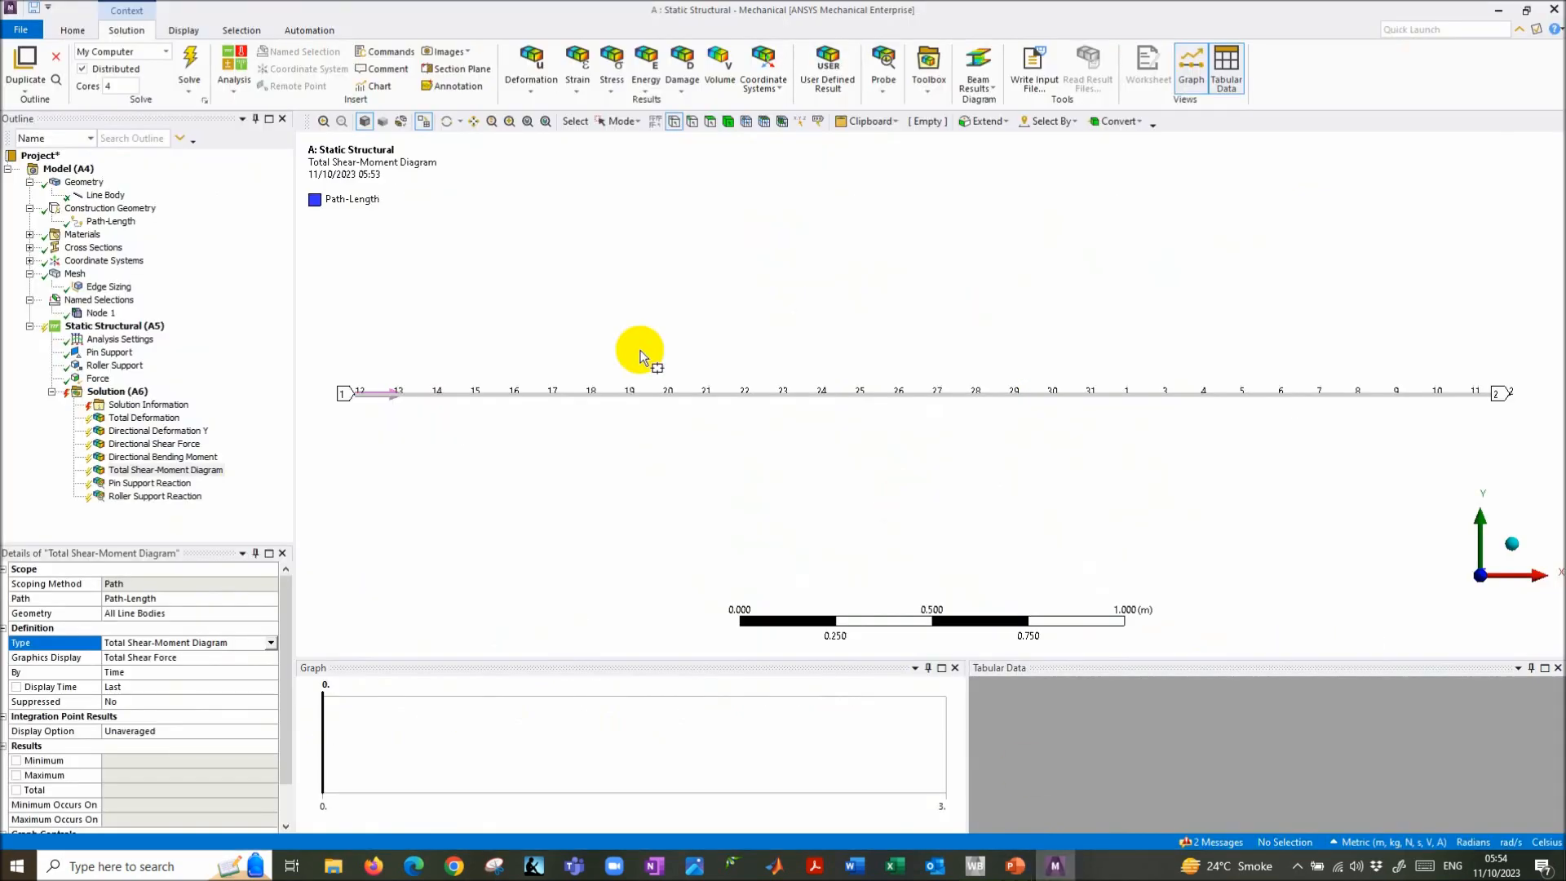
{"action": "left_click", "coordinate": [114, 392]}
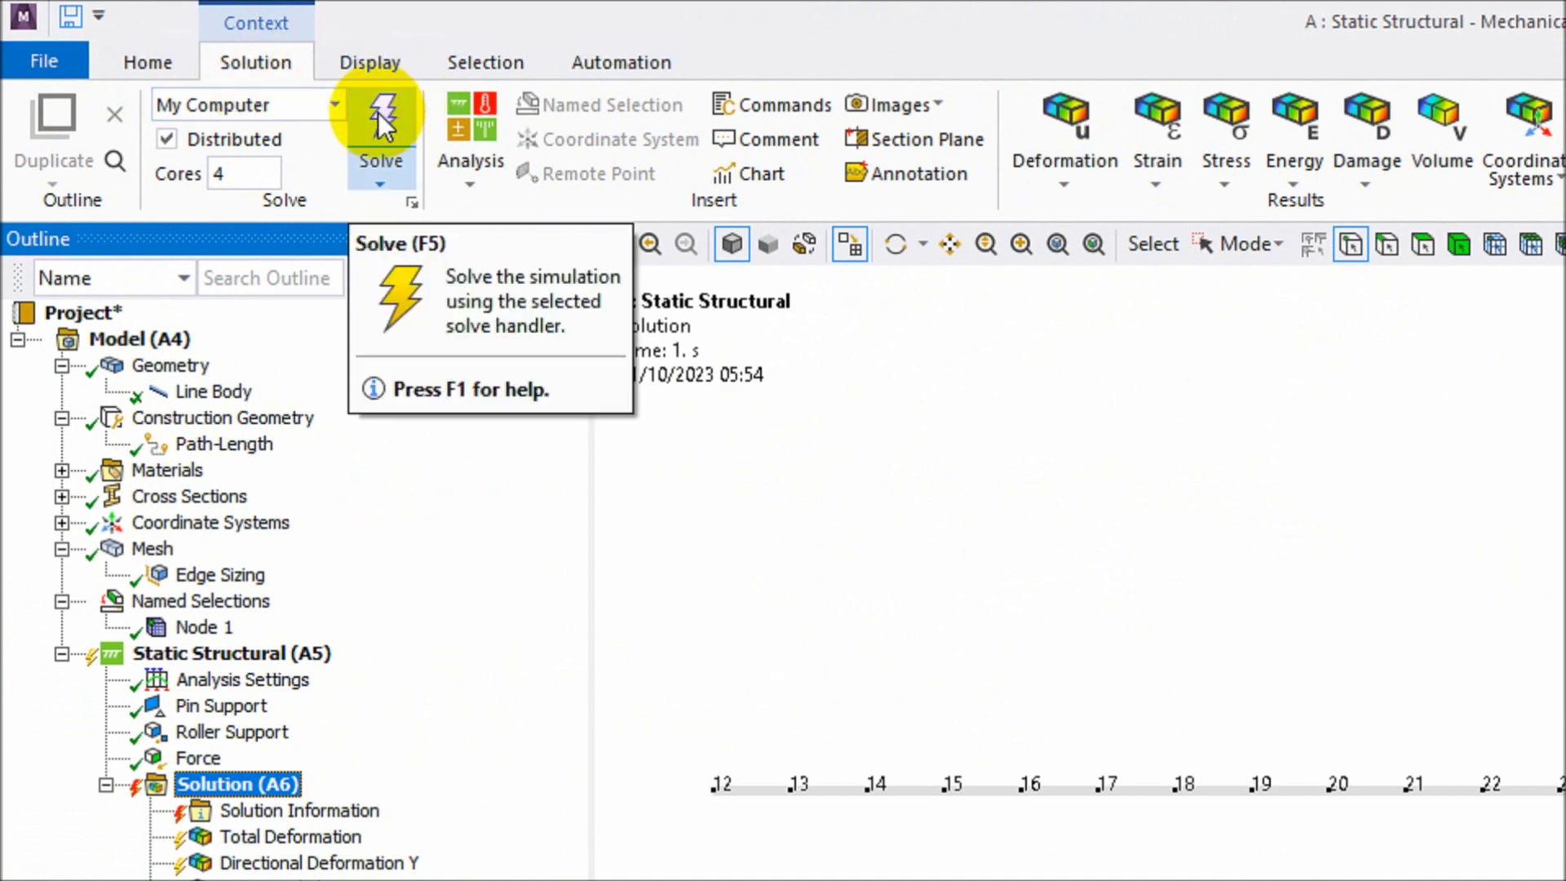
- Solve, then view total and Y deformation, shear force, bending moment, diagram and both support reactions
{"action": "left_click", "coordinate": [378, 111]}
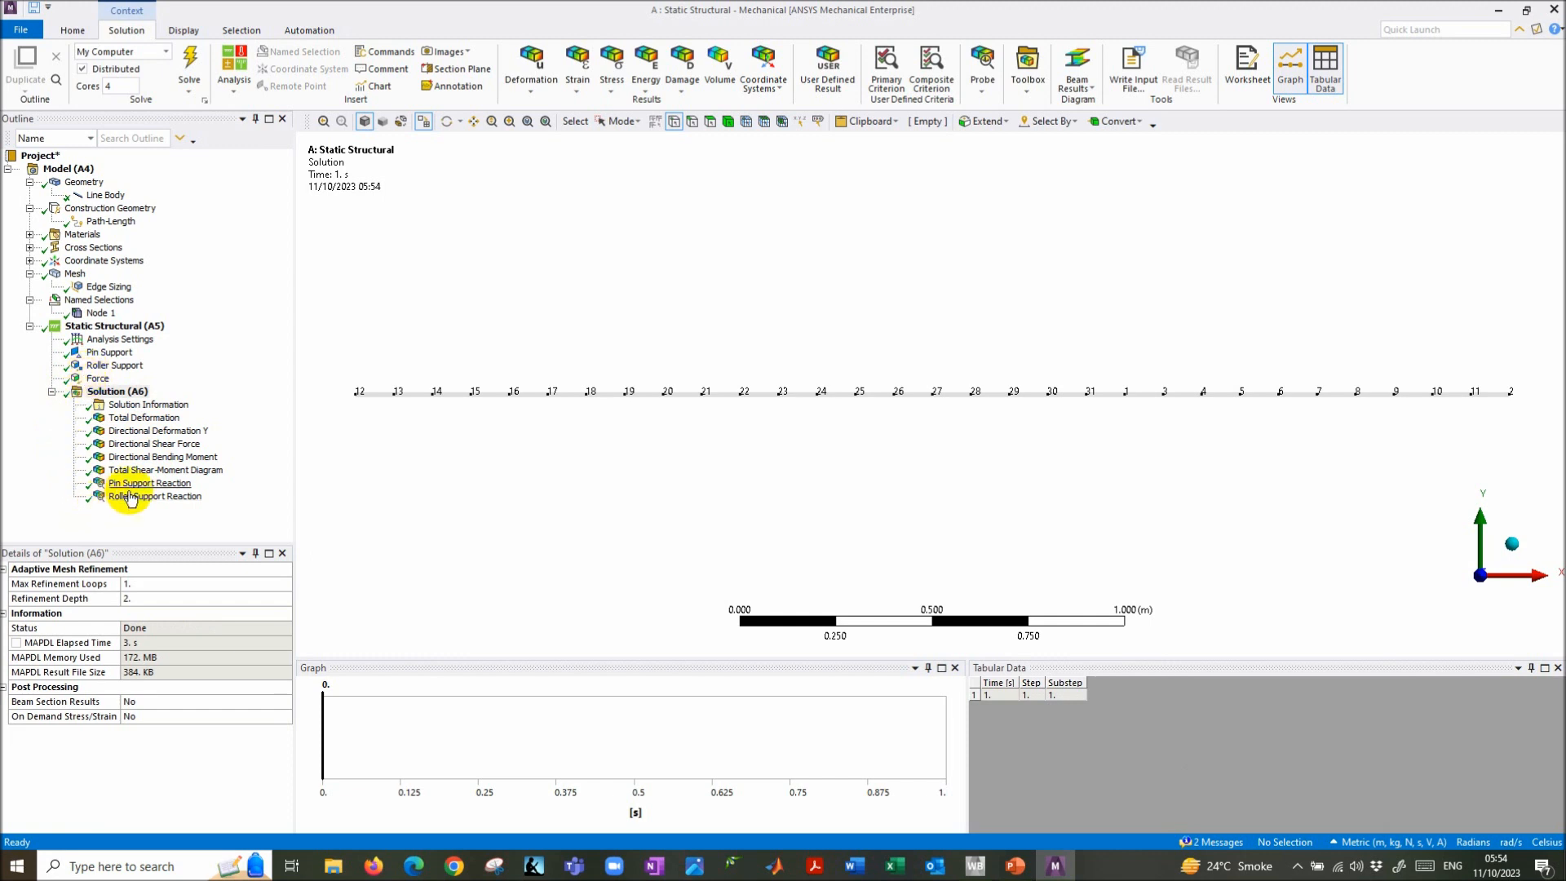
{"action": "left_click", "coordinate": [142, 418]}
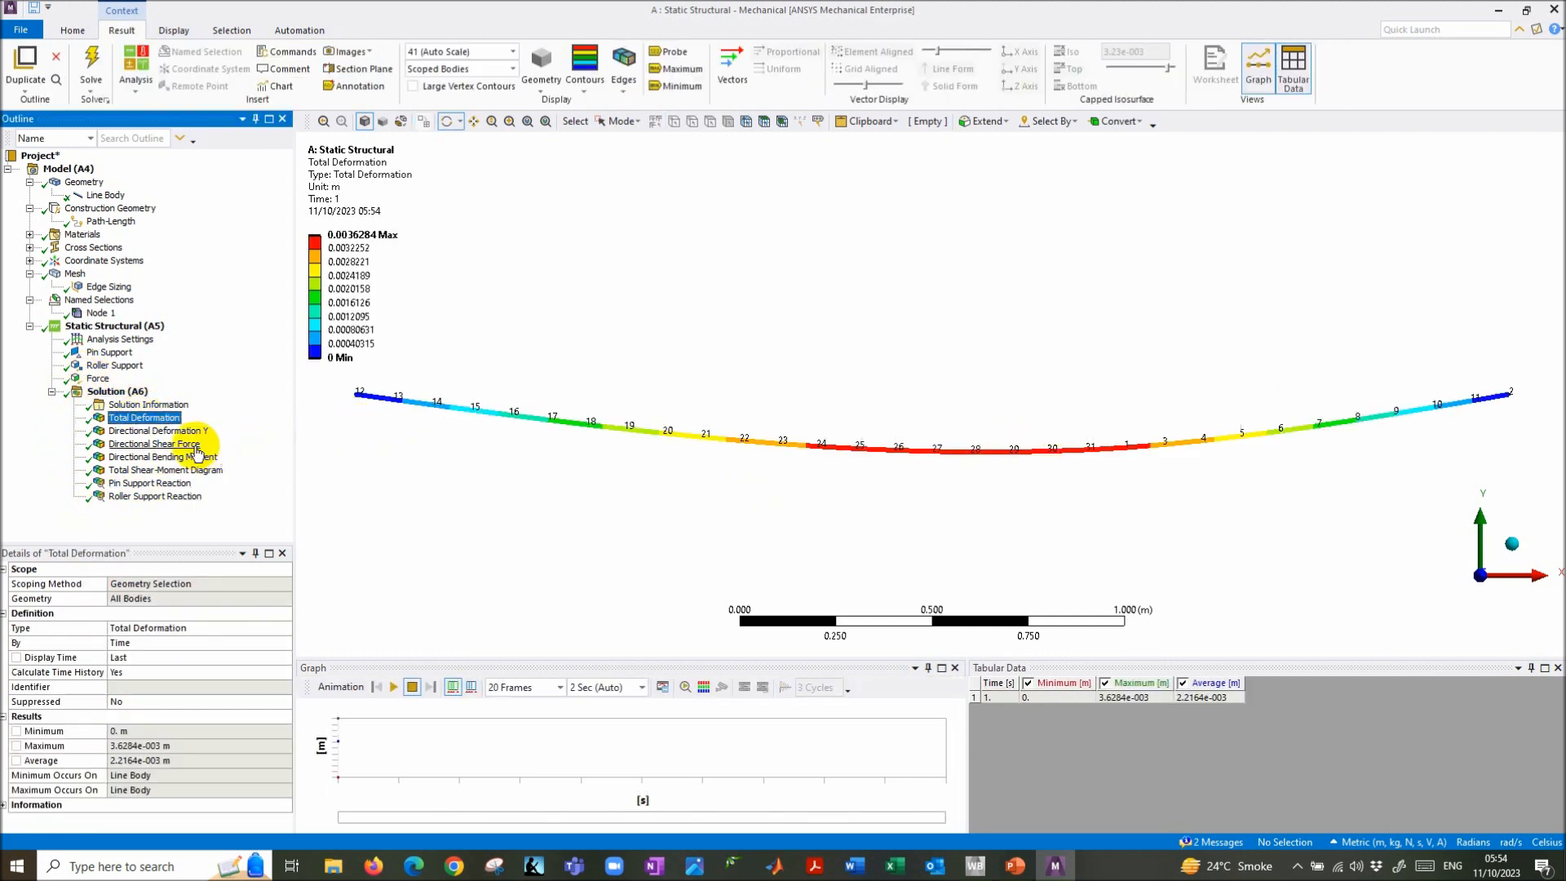
{"action": "left_click", "coordinate": [160, 431]}
{"action": "left_click", "coordinate": [157, 446]}
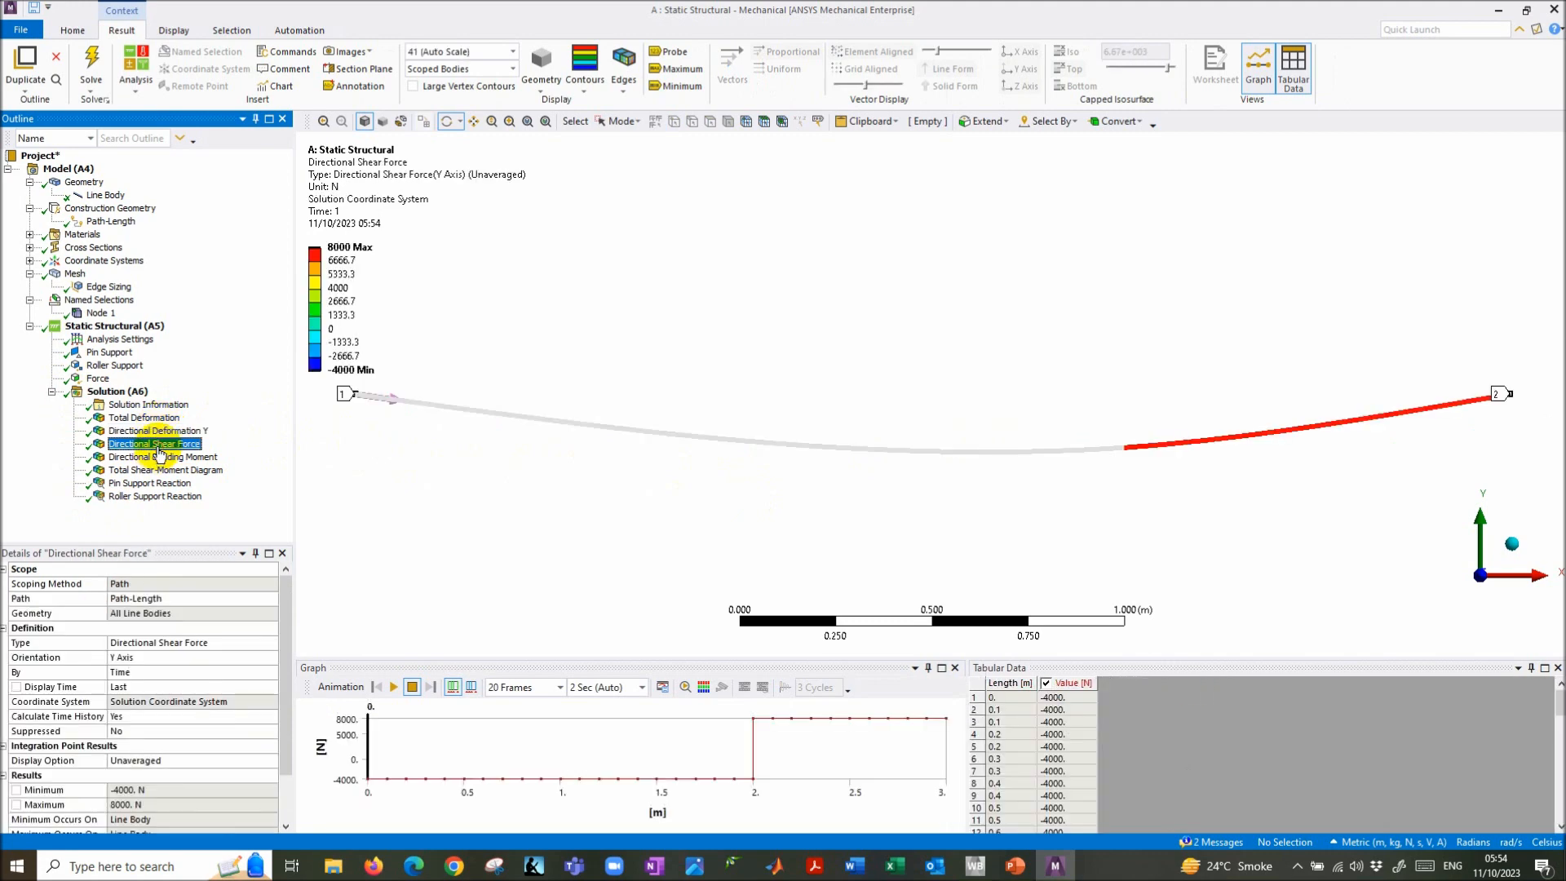
{"action": "left_click", "coordinate": [162, 460]}
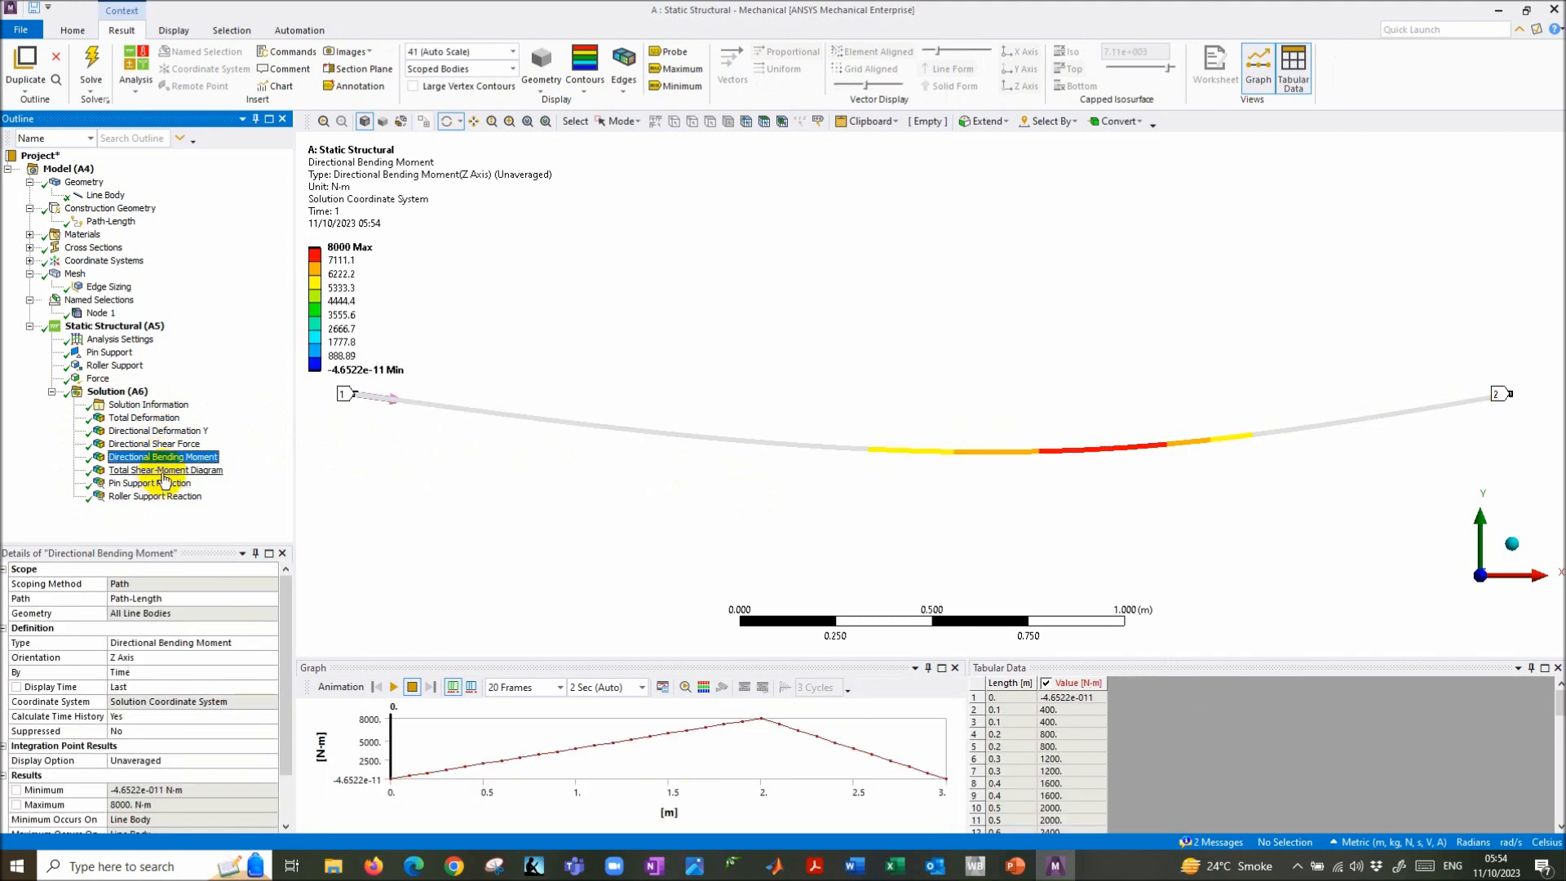
{"action": "left_click", "coordinate": [160, 471]}
{"action": "left_click", "coordinate": [154, 485]}
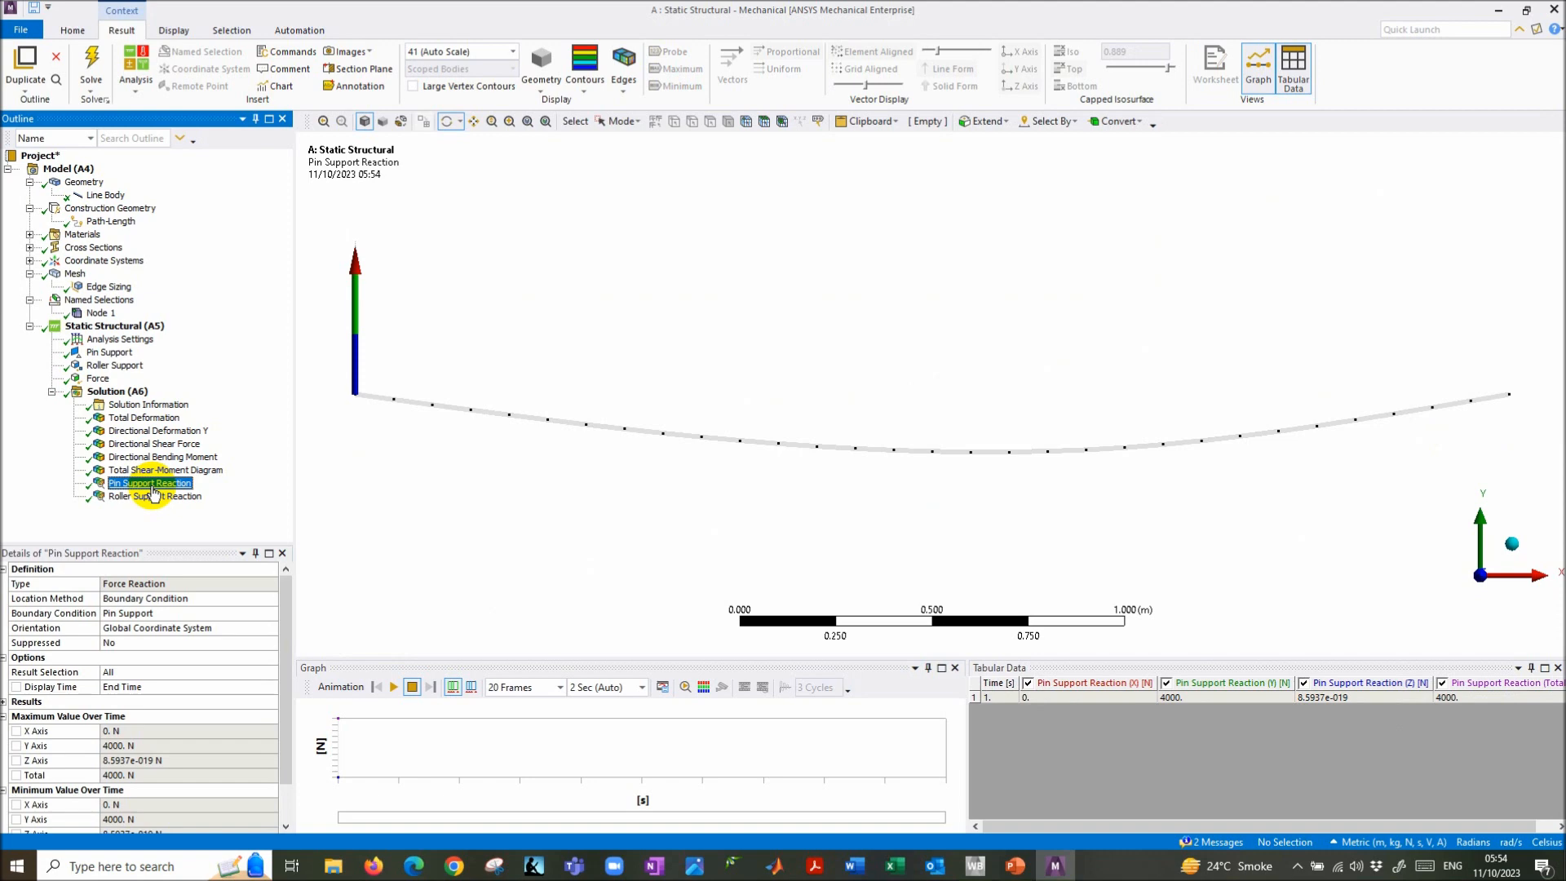
{"action": "left_click", "coordinate": [155, 499]}
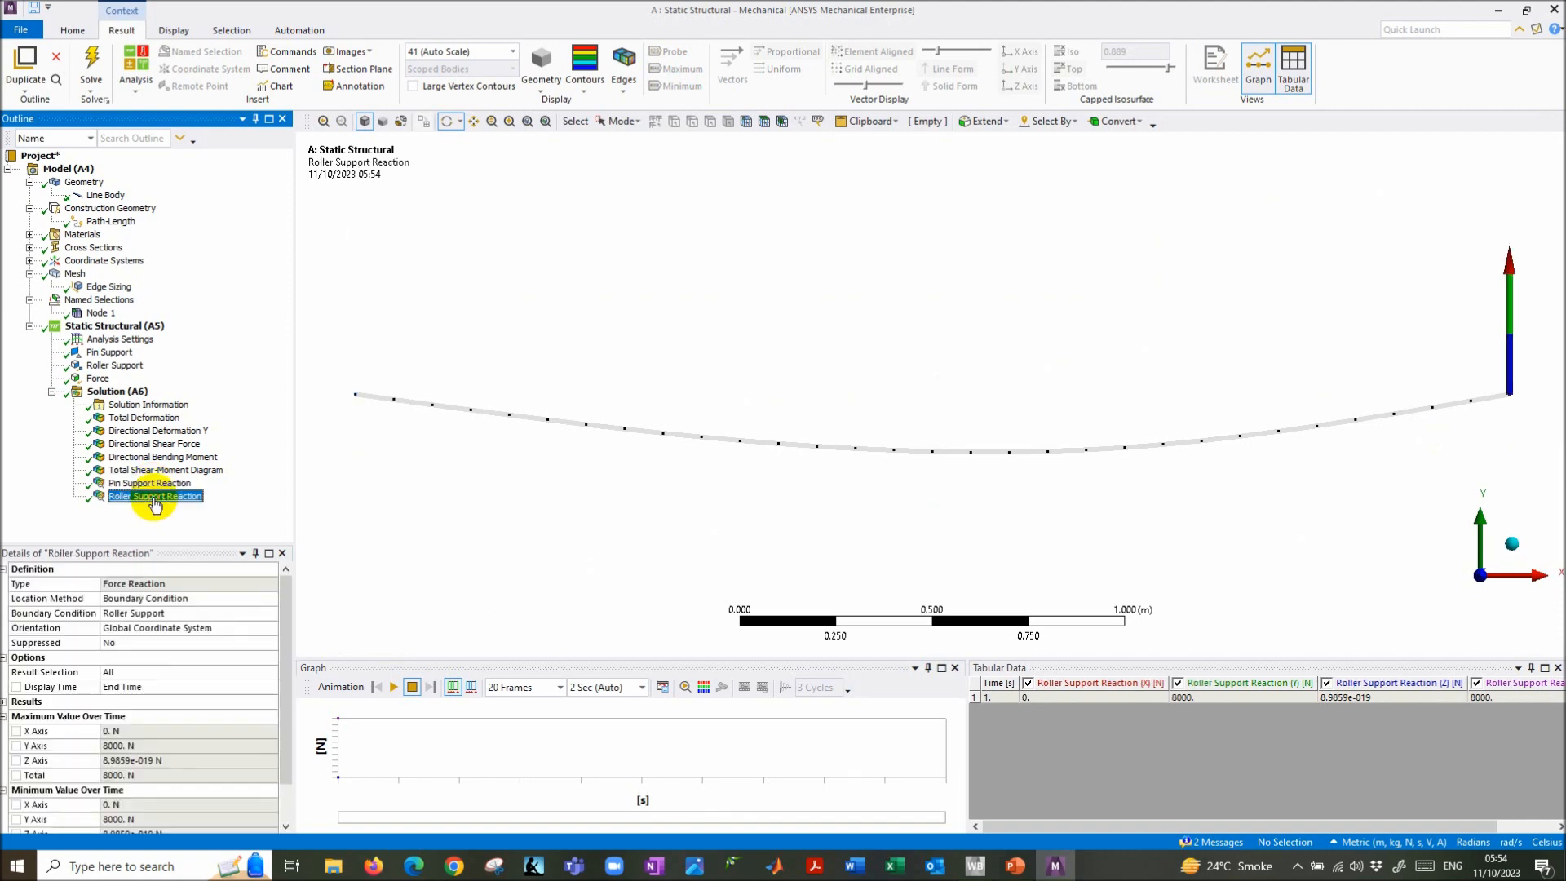
{"action": "key", "text": "alt+Tab"}
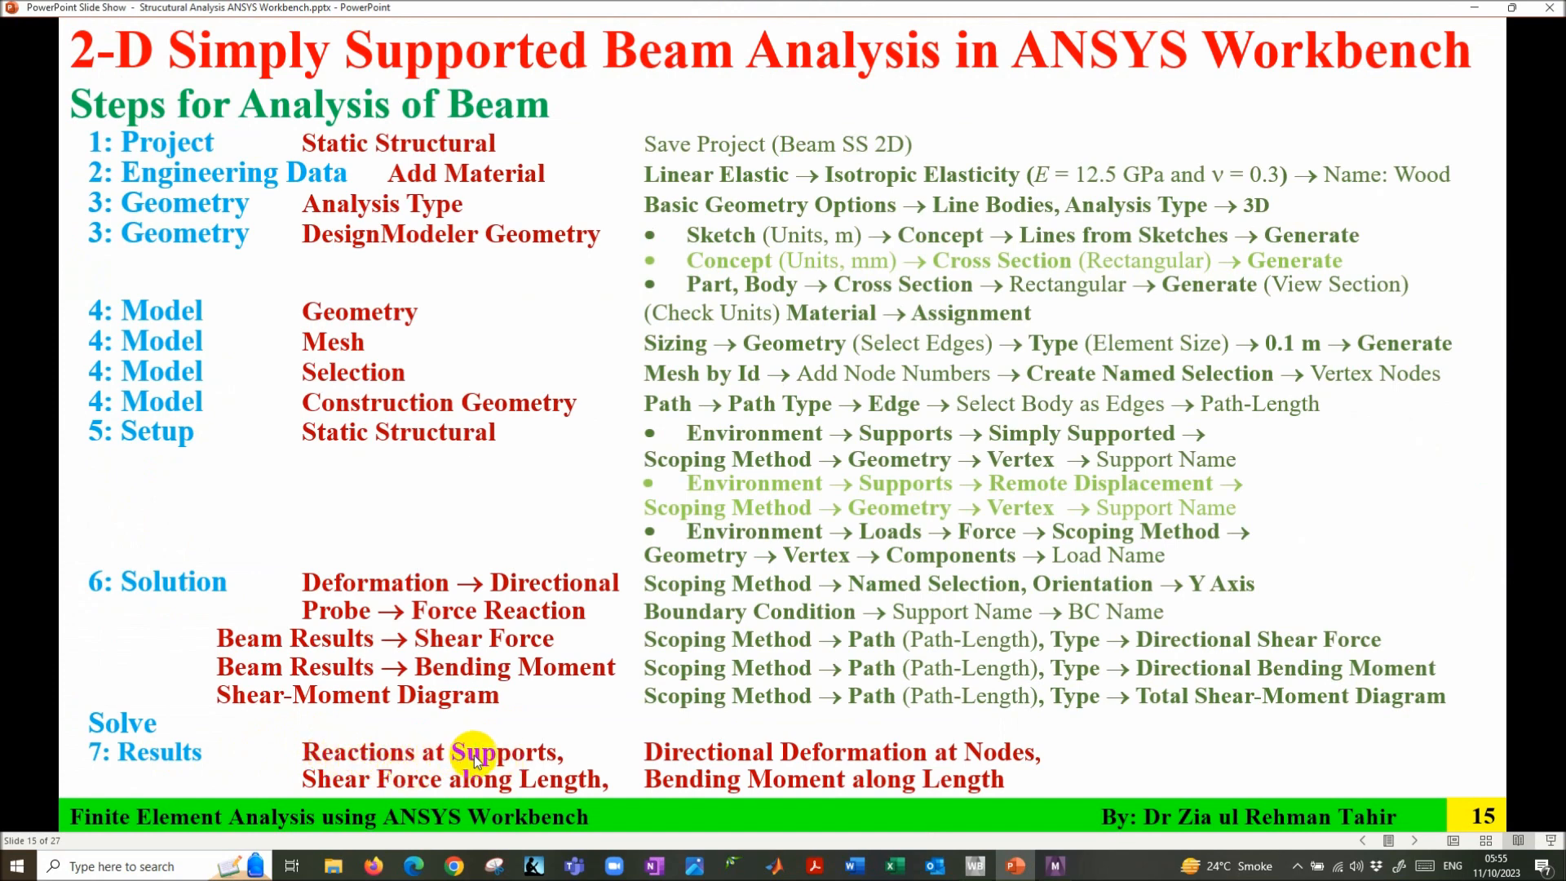
- Return to ANSYS Mechanical after revealing the Solve and Results steps
{"action": "left_click", "coordinate": [1055, 865]}
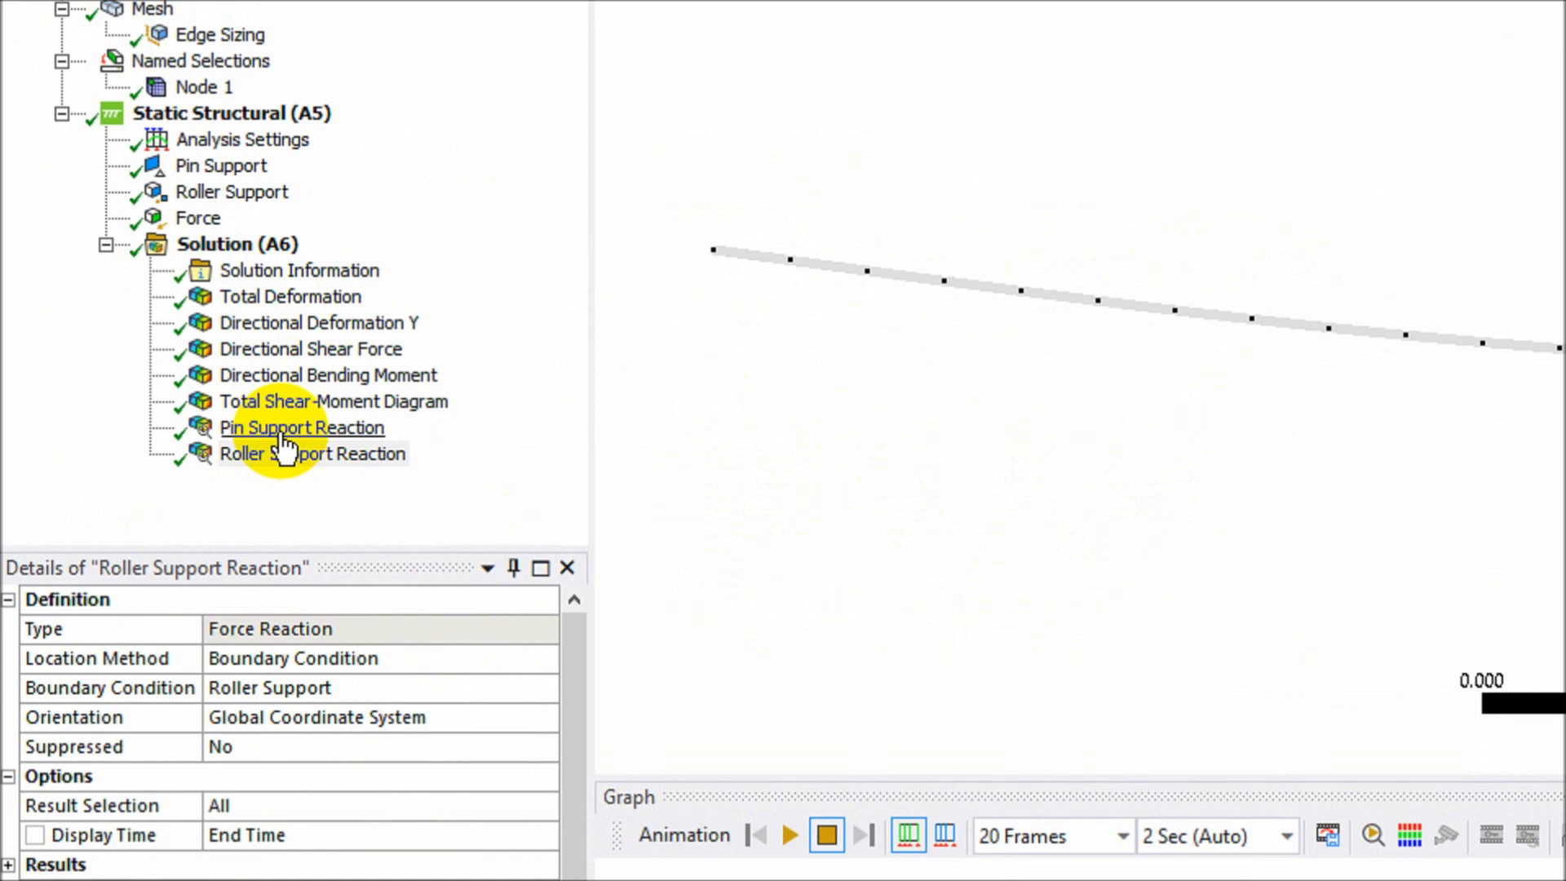
- Read the pin (4000 N) and roller (8000 N) Y reactions and compare with the slide
{"action": "left_click", "coordinate": [280, 430]}
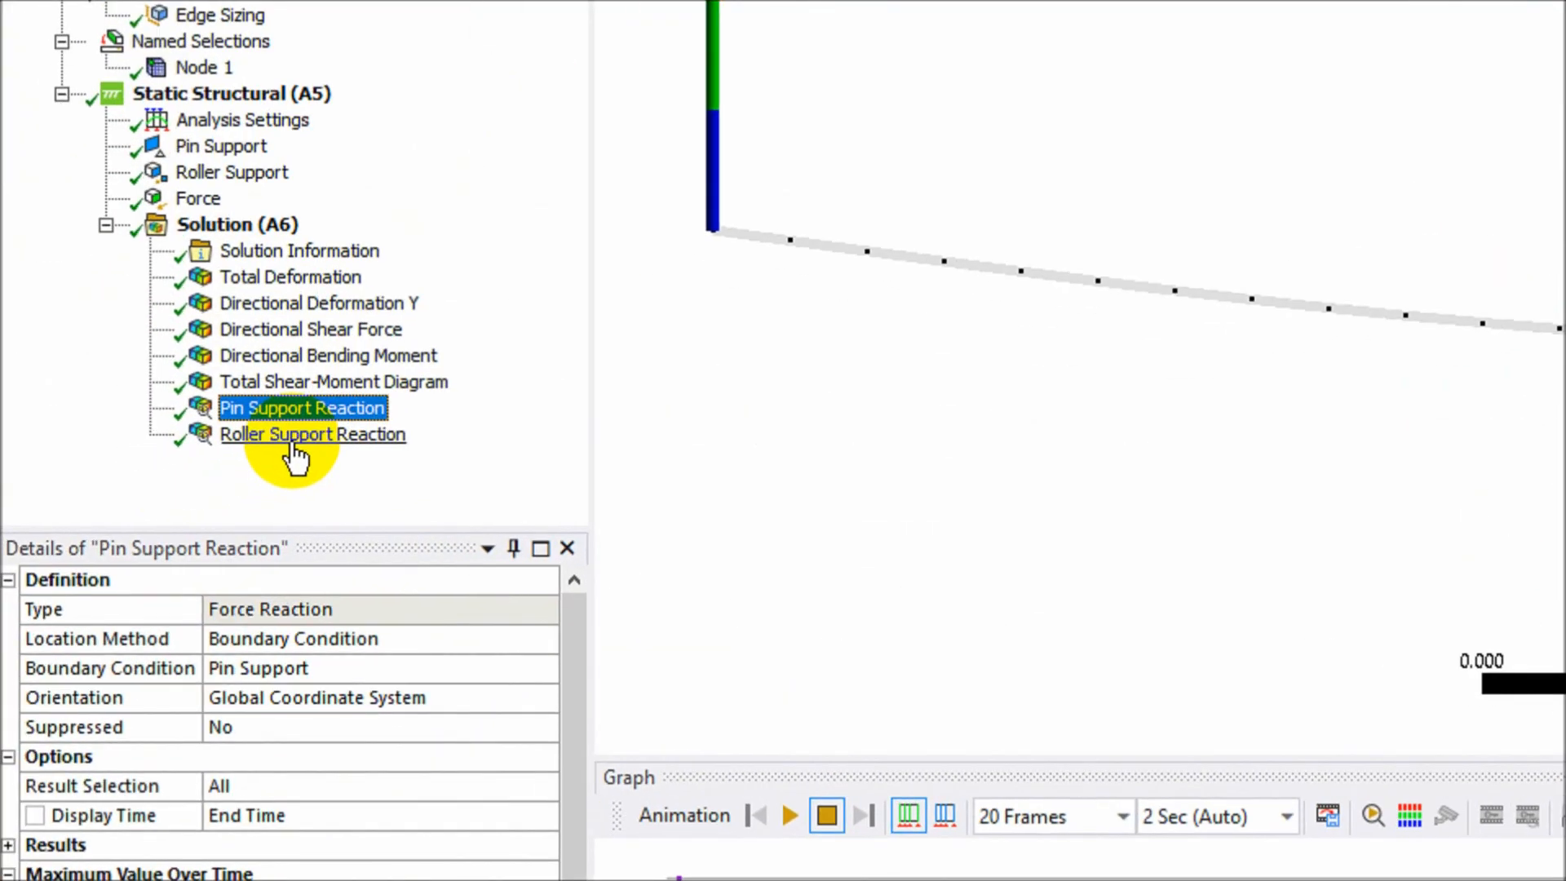
{"action": "left_click", "coordinate": [145, 498]}
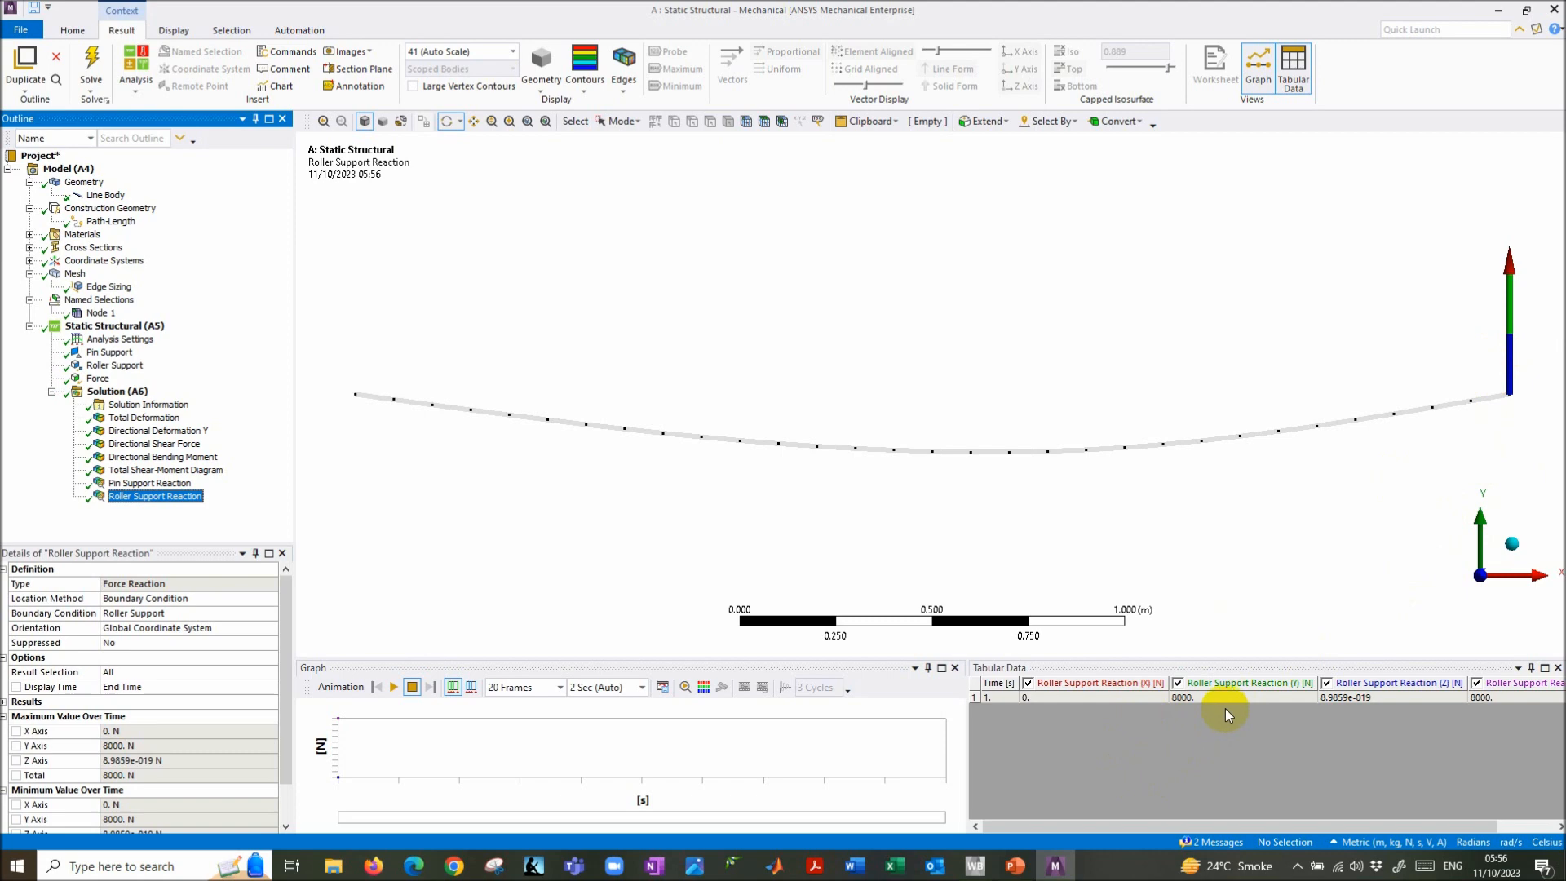
{"action": "key", "text": "alt+Tab"}
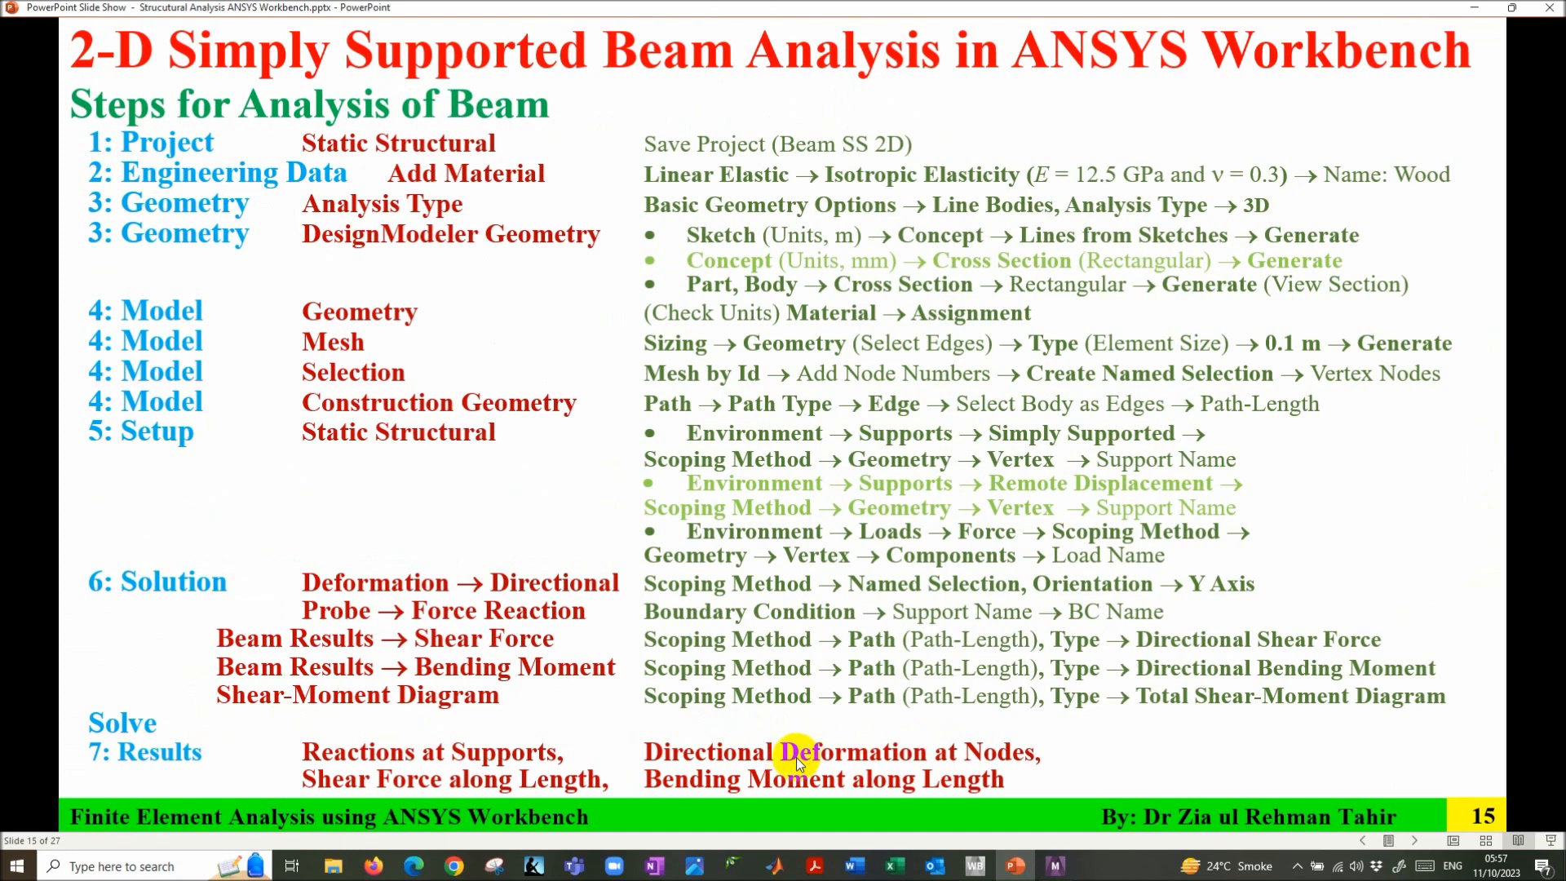
{"action": "left_click", "coordinate": [1056, 866]}
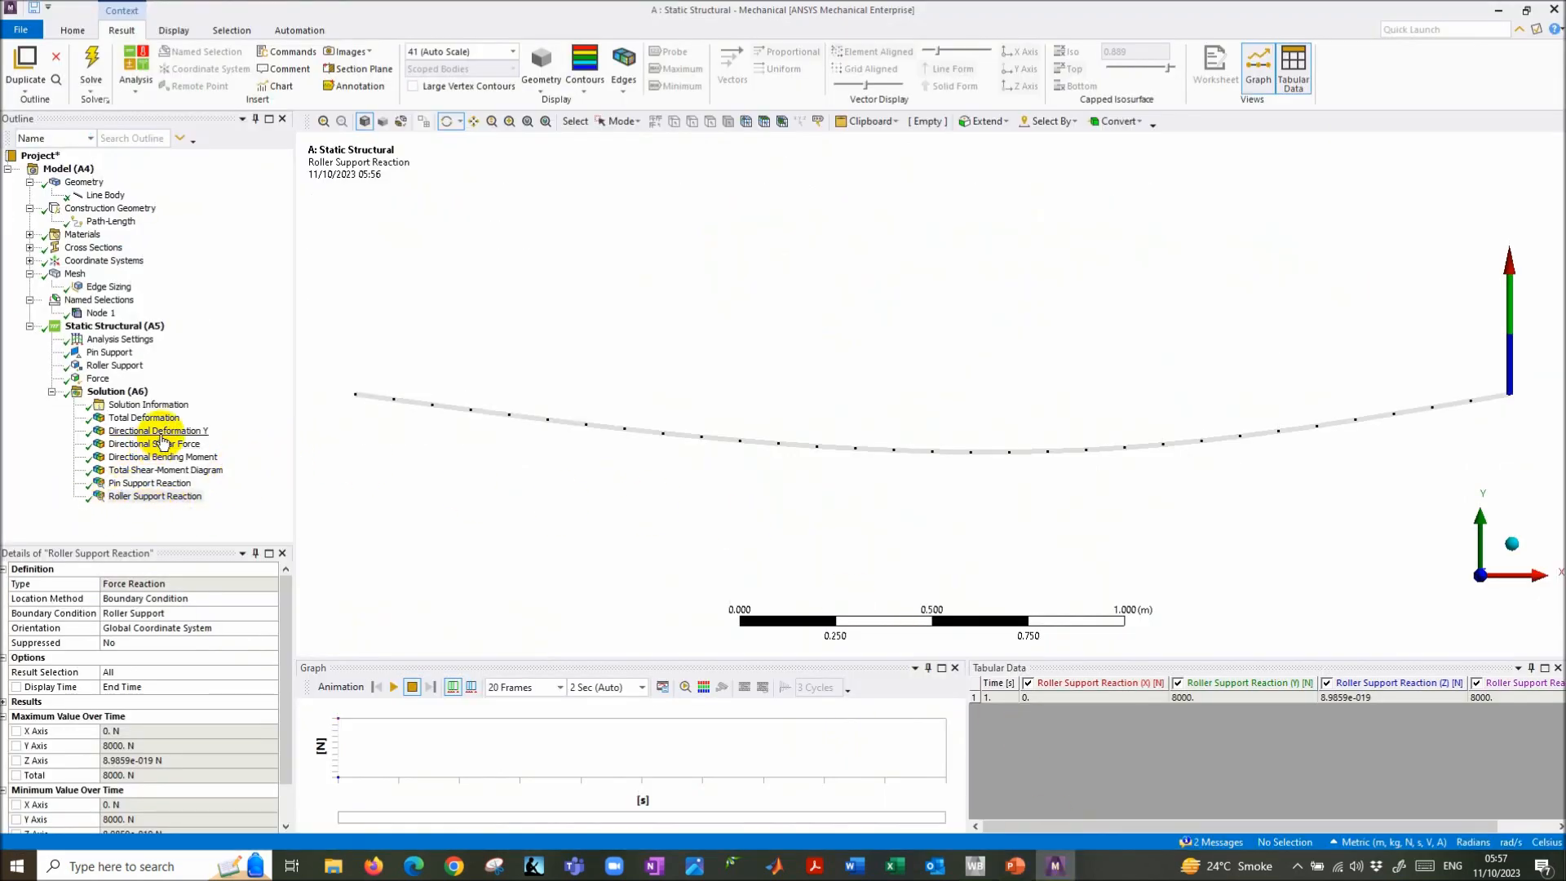
- Read node 1's Y deflection of -0.0033558 m, then view Total Deformation peaking at 0.0036284 m
{"action": "left_click", "coordinate": [135, 431]}
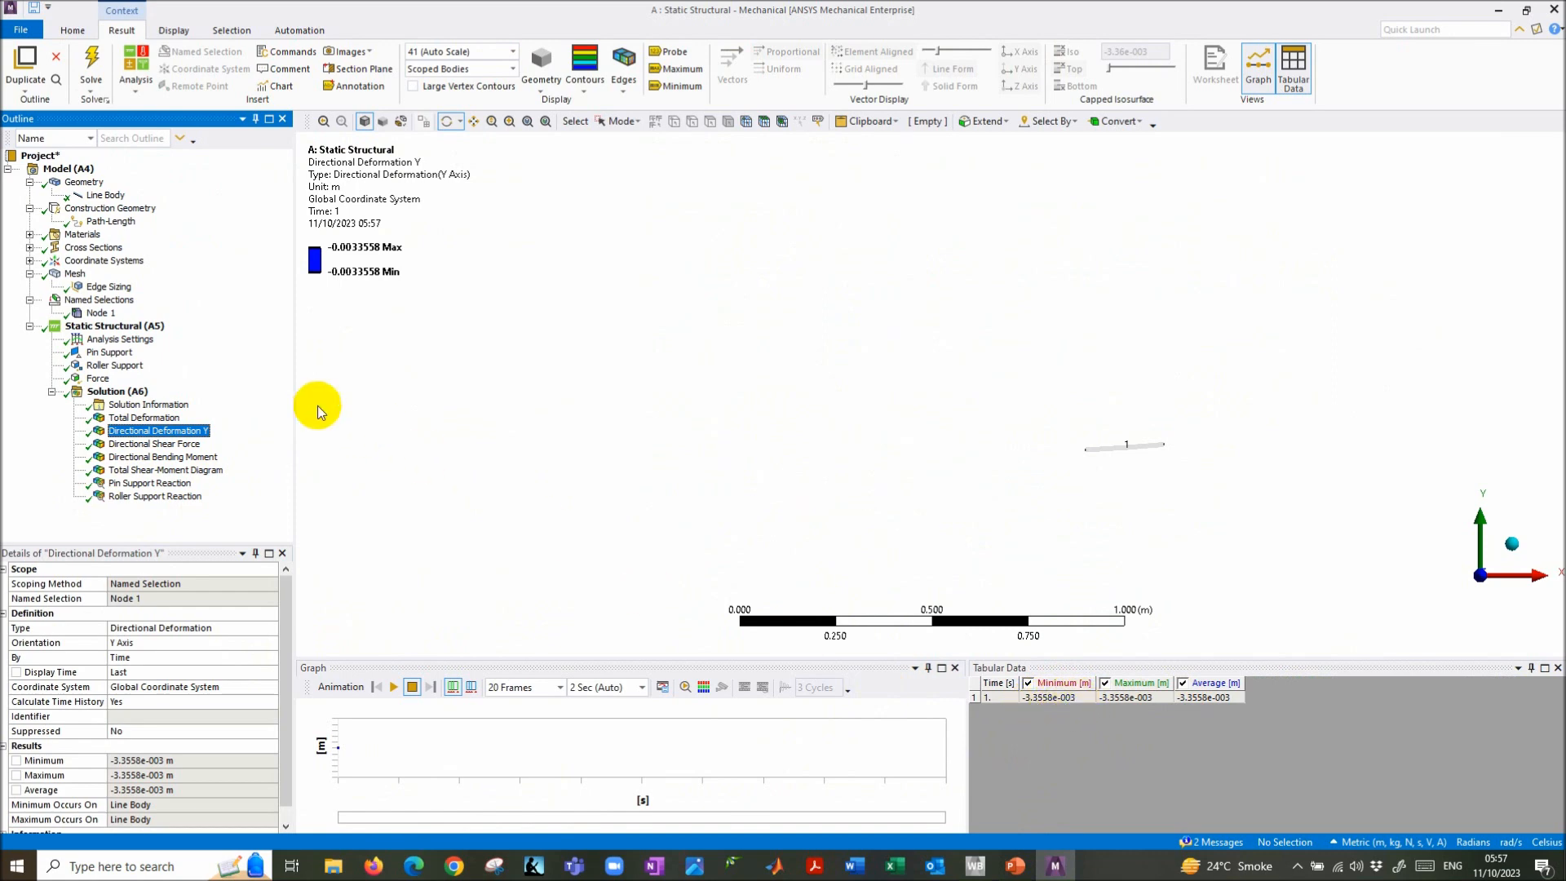
{"action": "left_click", "coordinate": [143, 417]}
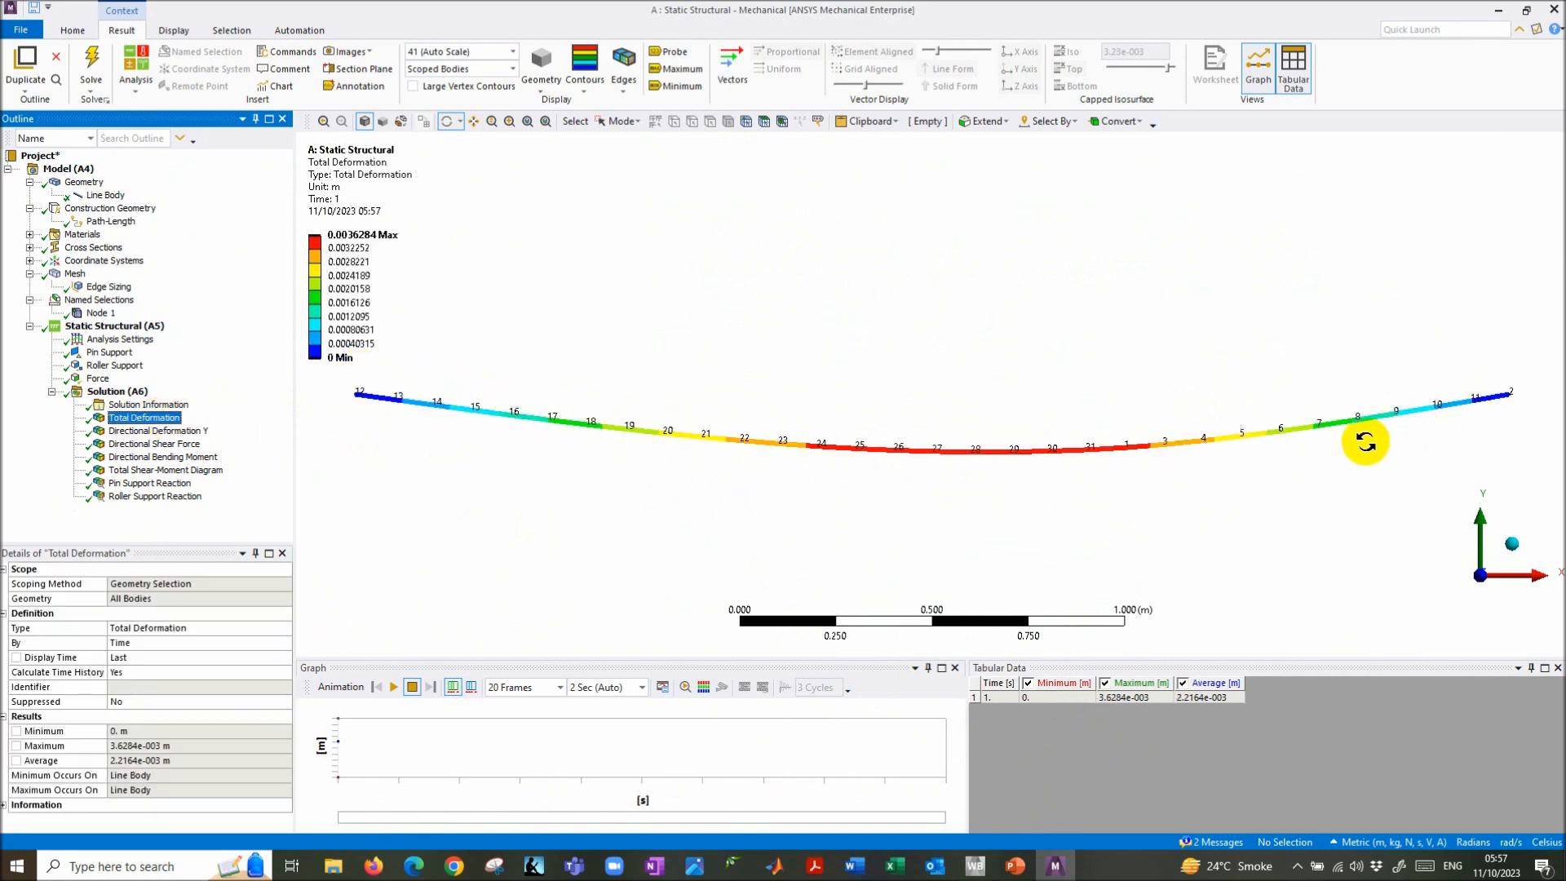
{"action": "left_click", "coordinate": [172, 33]}
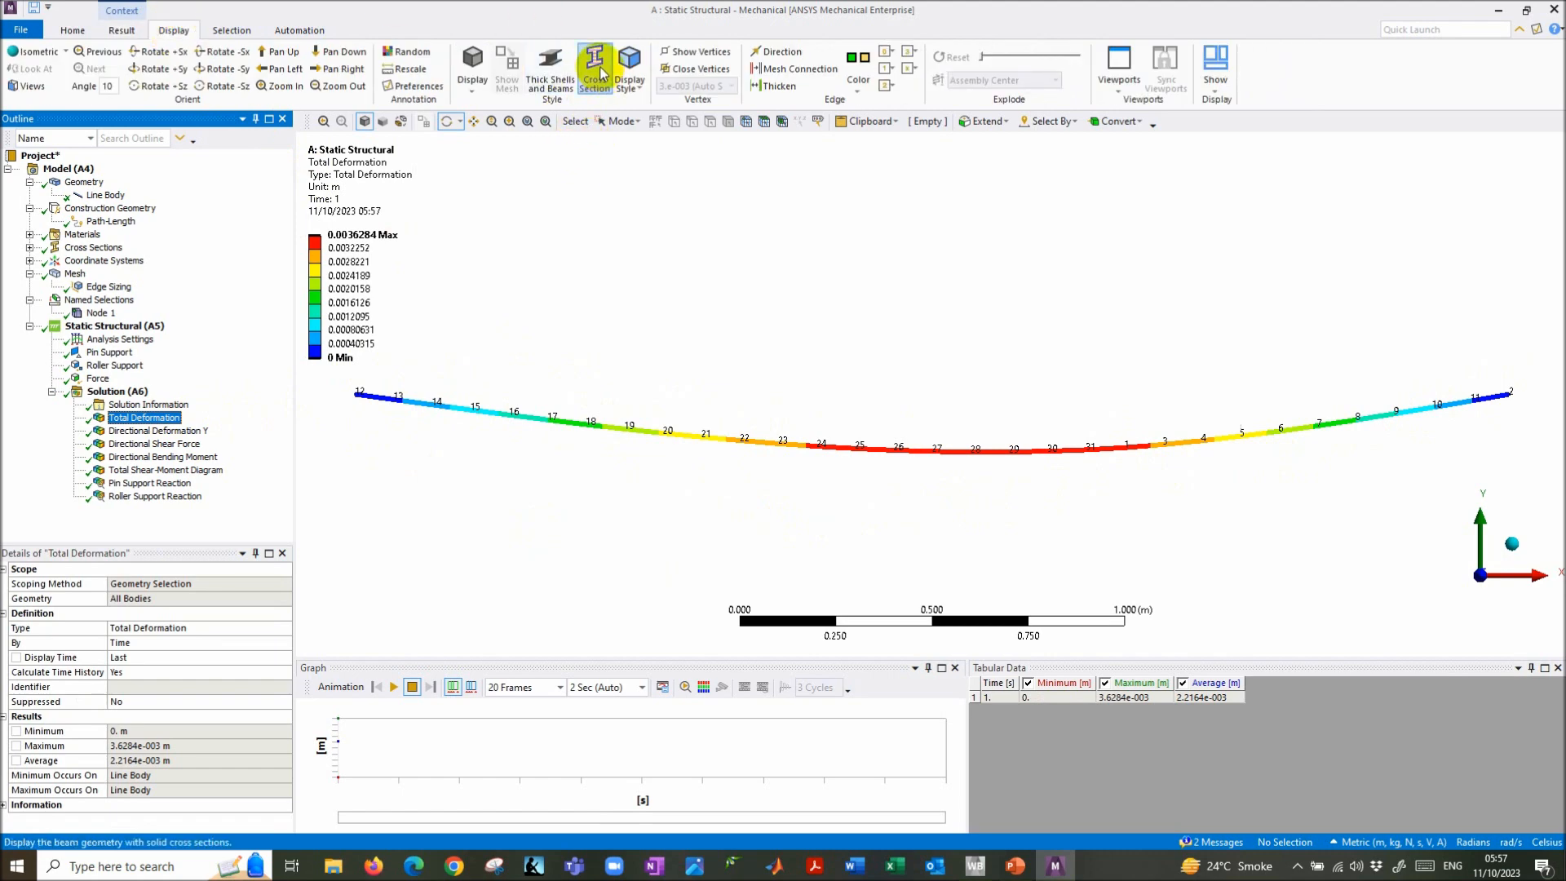
- Turn off Element Numbers in the annotation preferences so only node numbers label the beam
{"action": "left_click", "coordinate": [554, 75]}
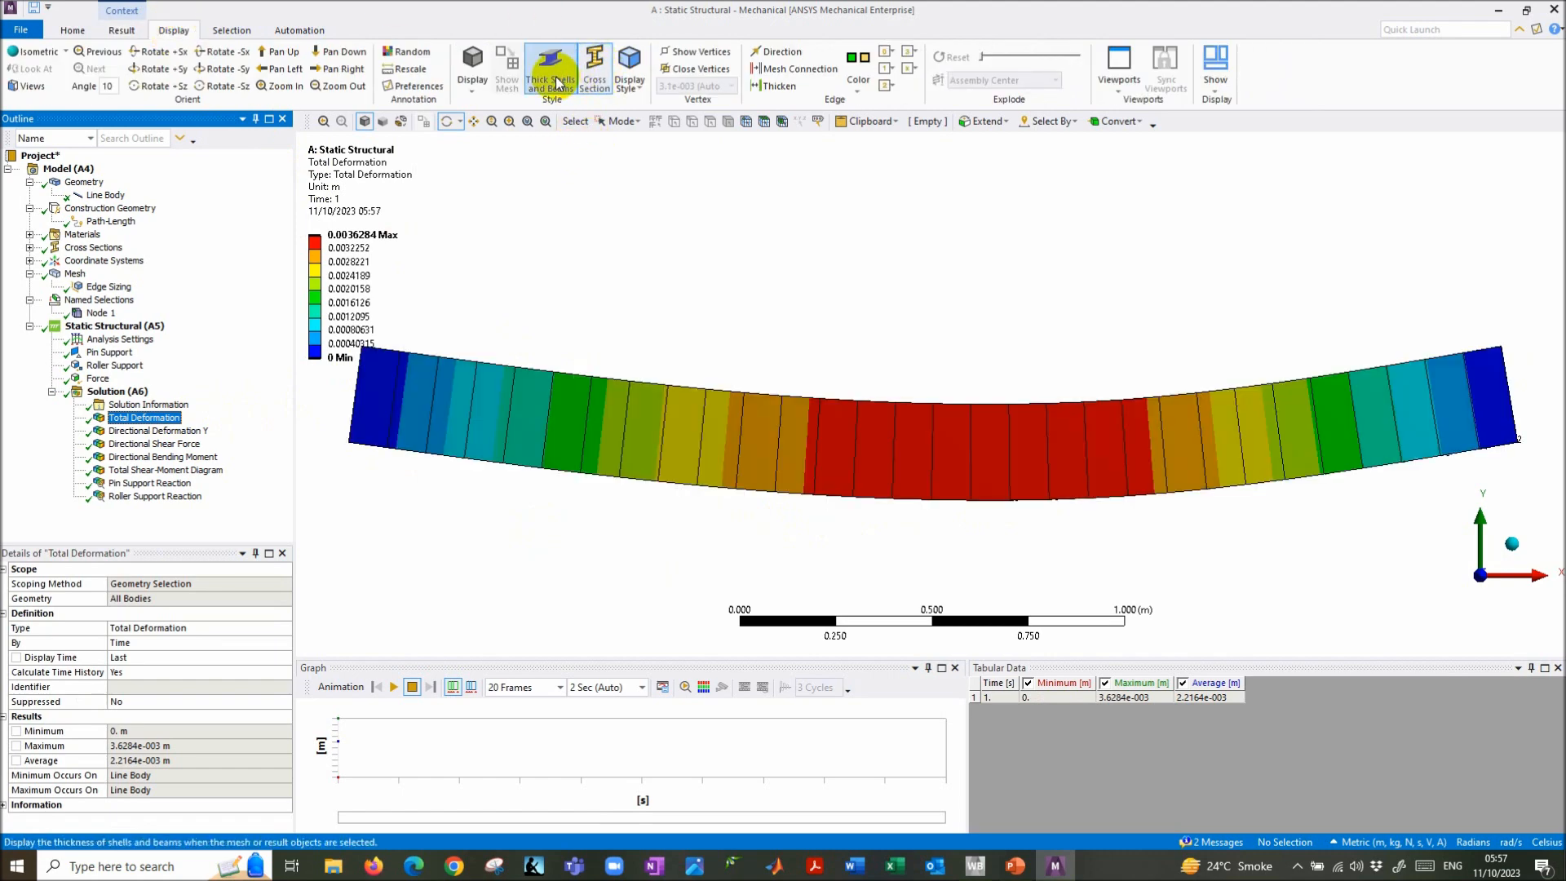
{"action": "left_click", "coordinate": [554, 79]}
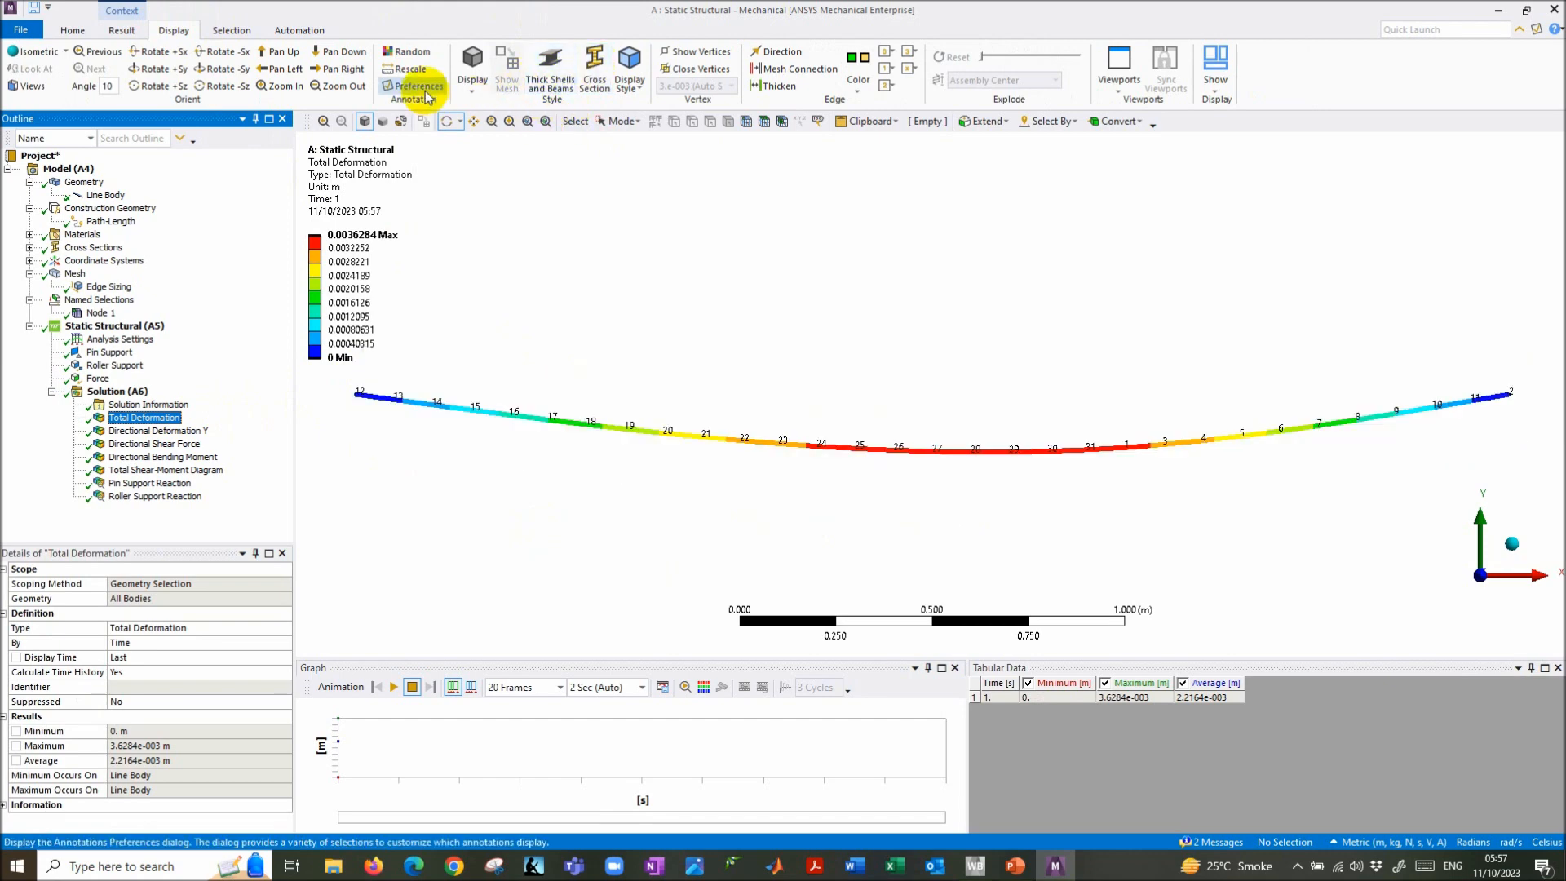
{"action": "left_click", "coordinate": [405, 88]}
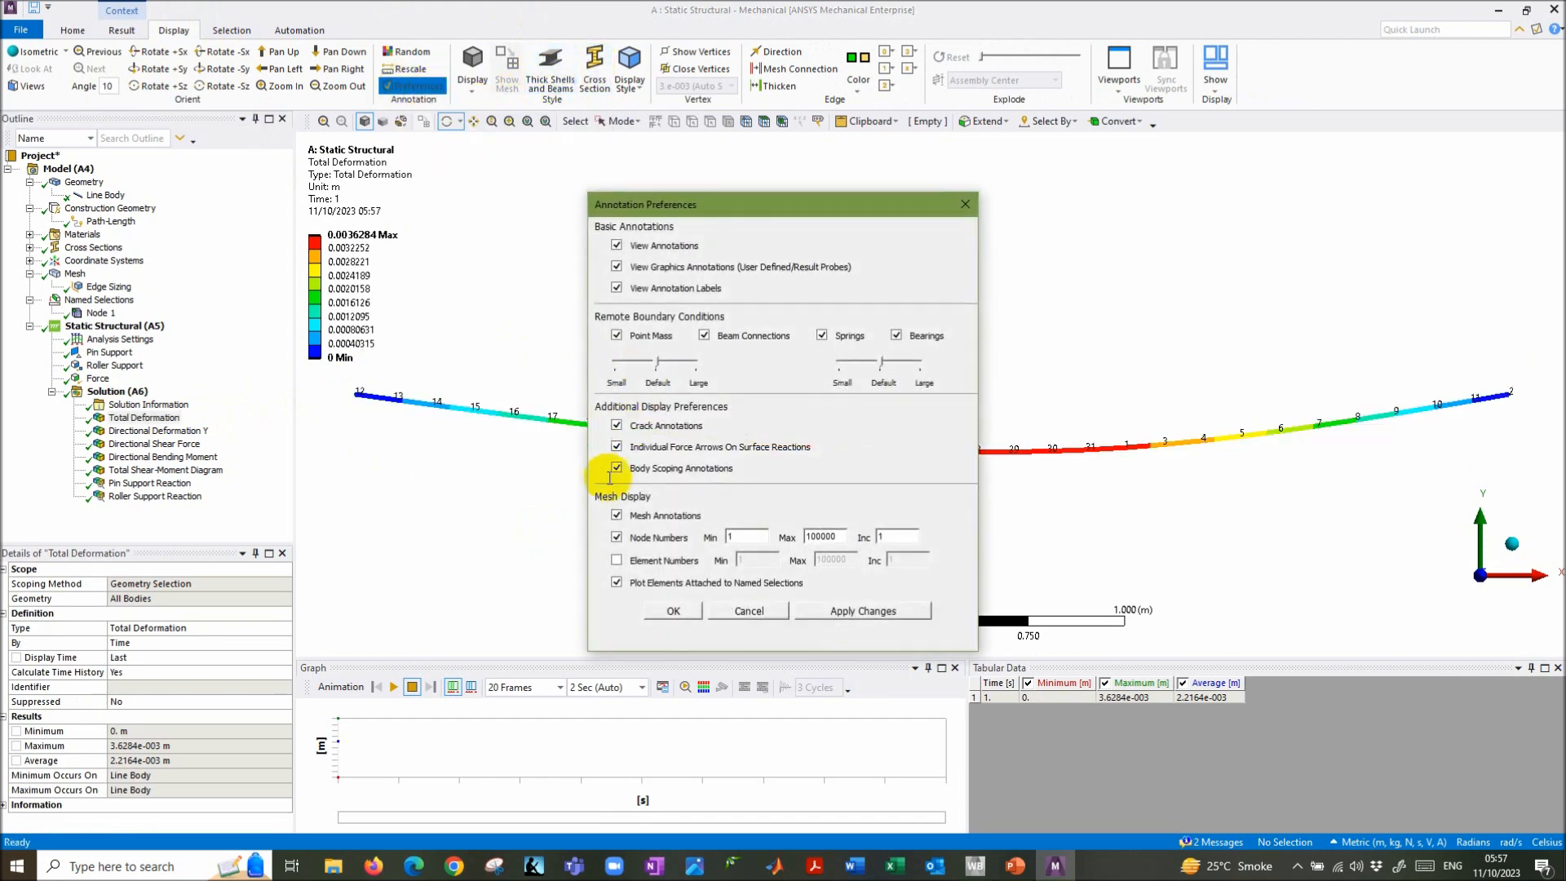
{"action": "left_click", "coordinate": [616, 560]}
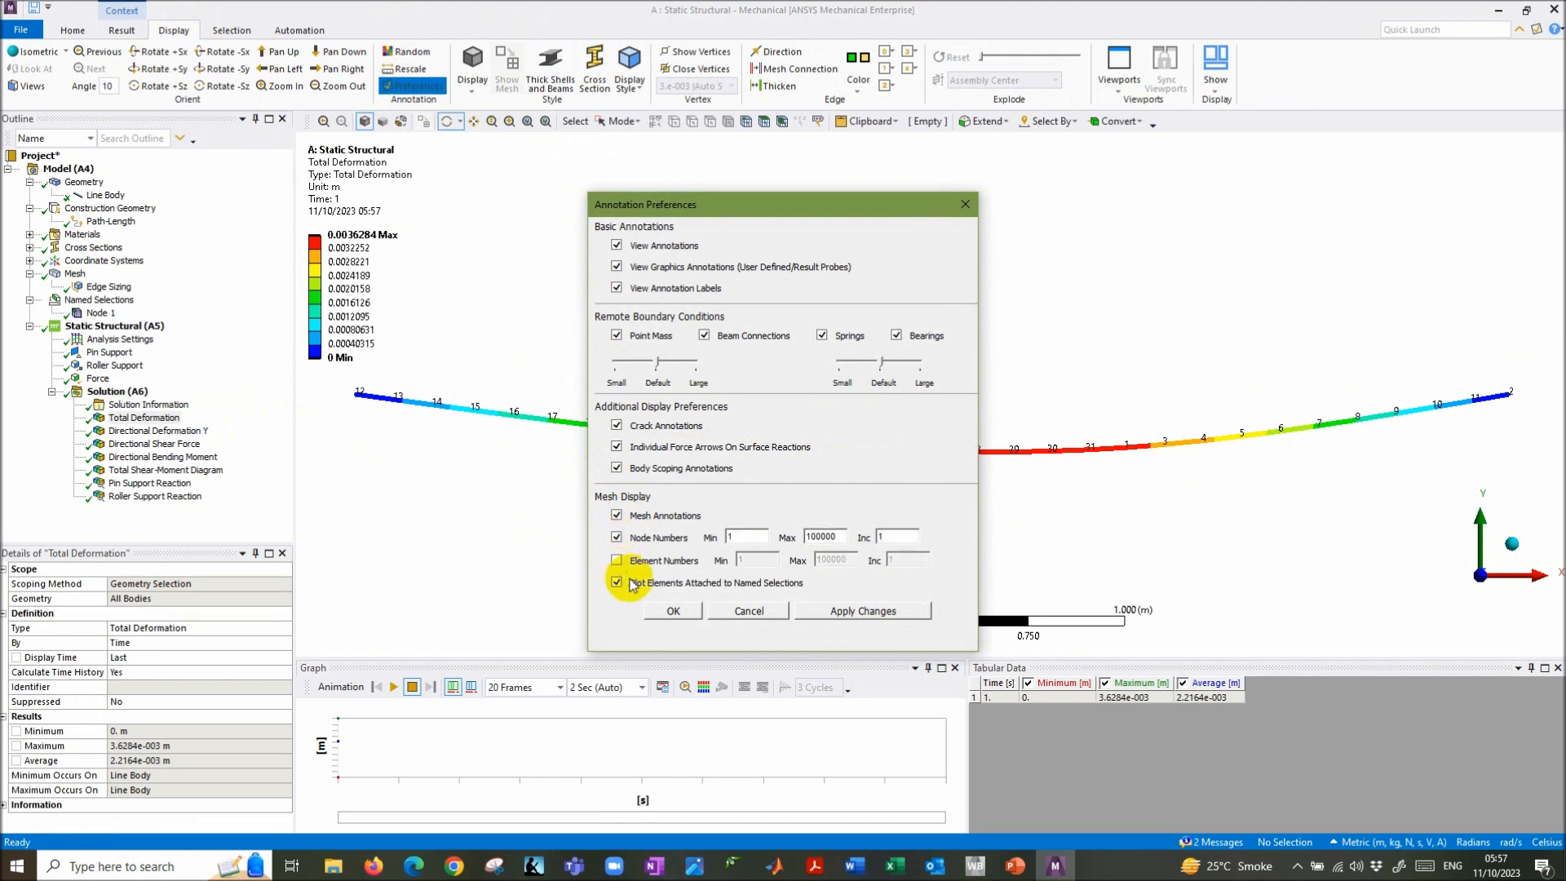
{"action": "left_click", "coordinate": [830, 621]}
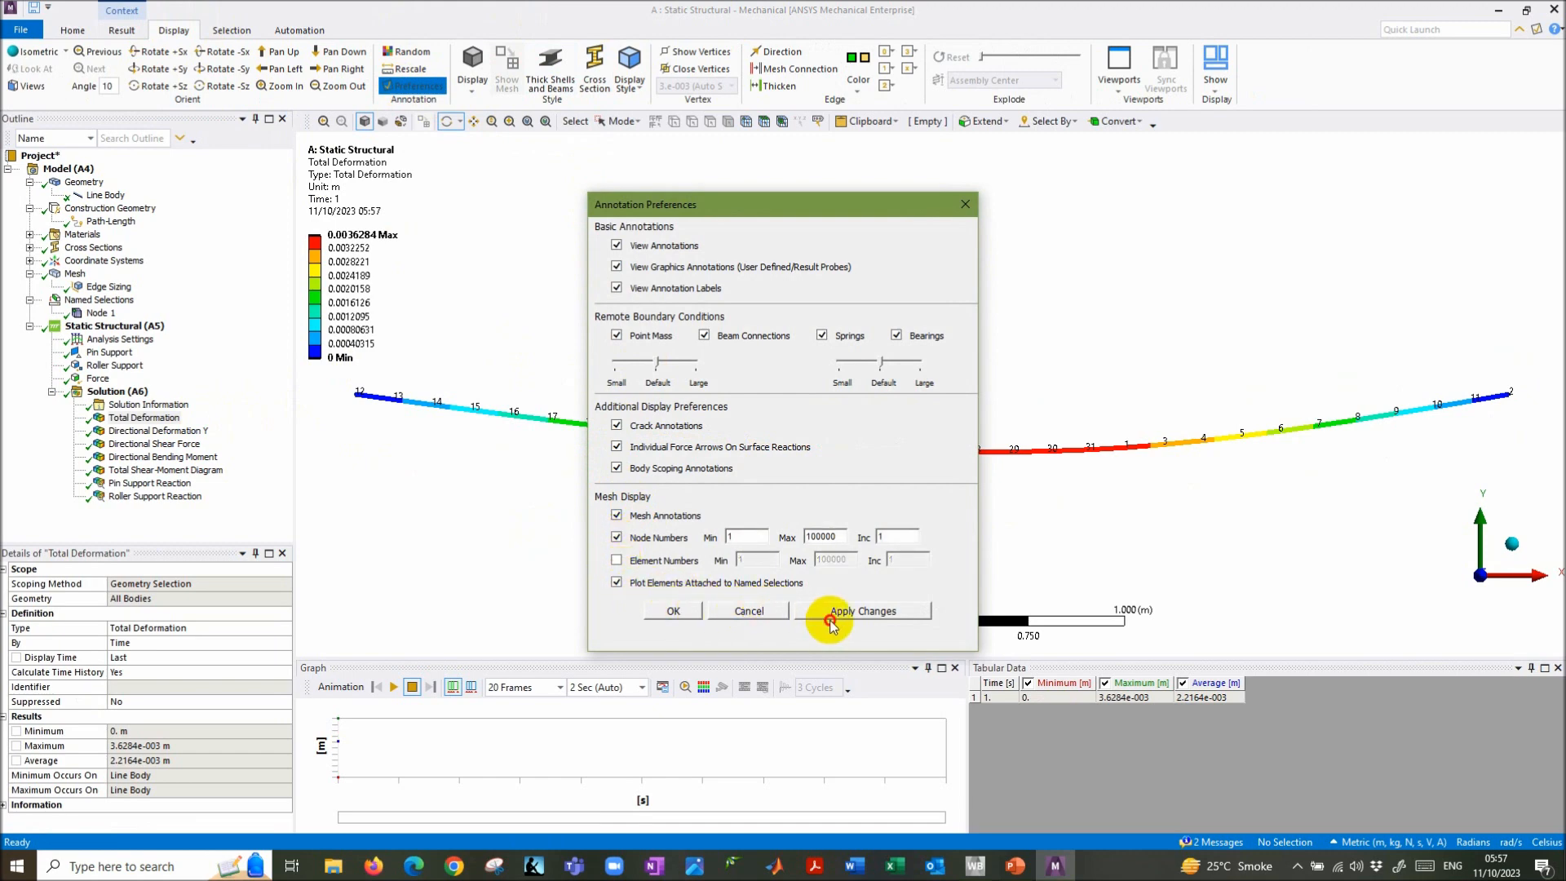
{"action": "left_click", "coordinate": [670, 613]}
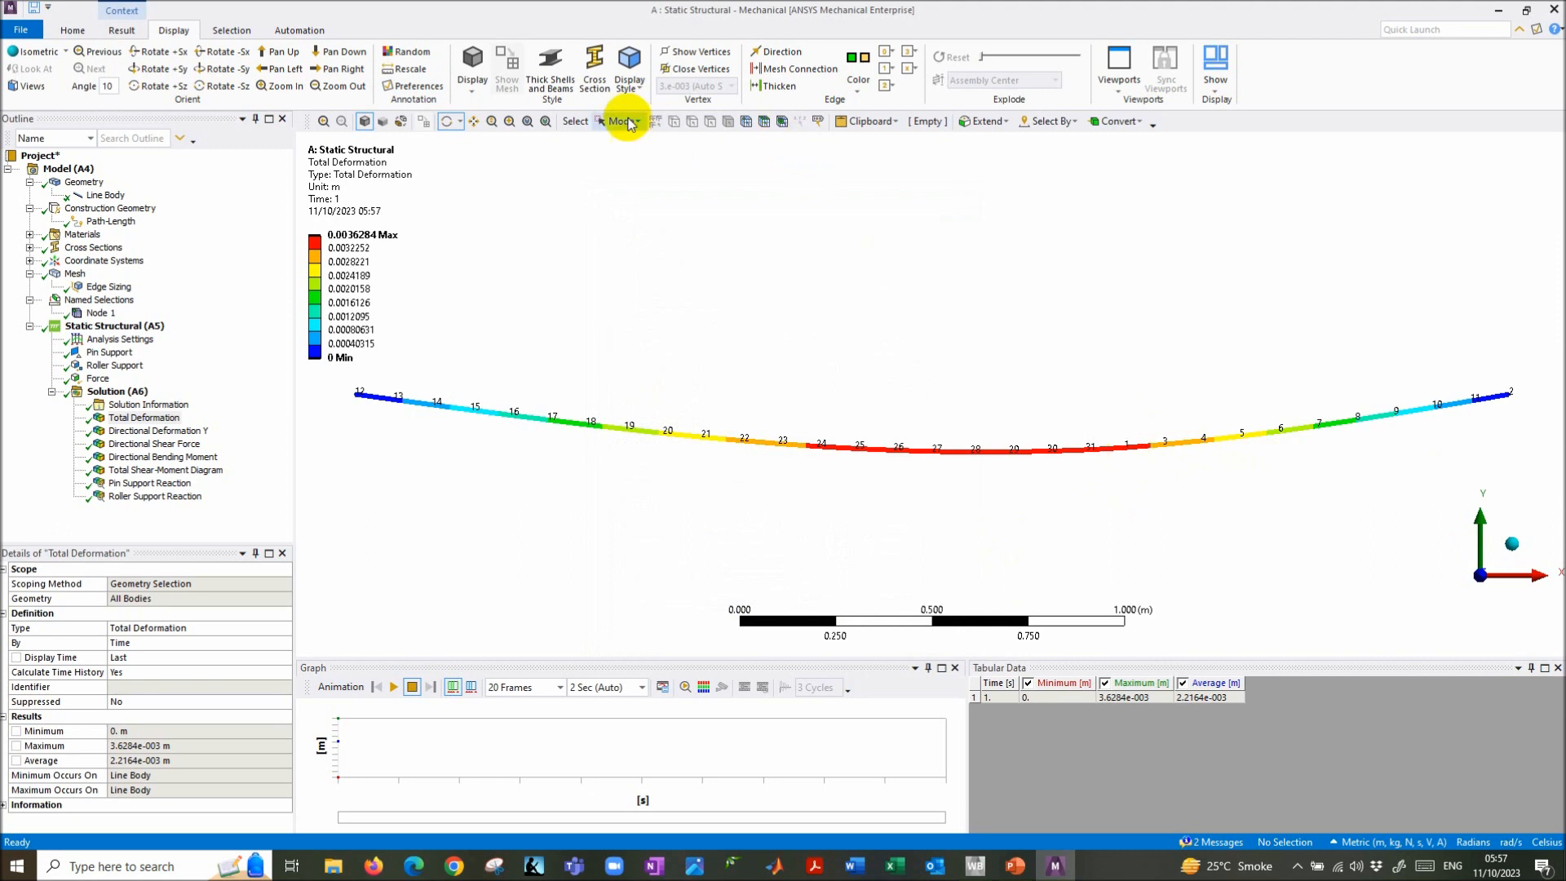
{"action": "left_click", "coordinate": [122, 29]}
{"action": "left_click", "coordinate": [670, 52]}
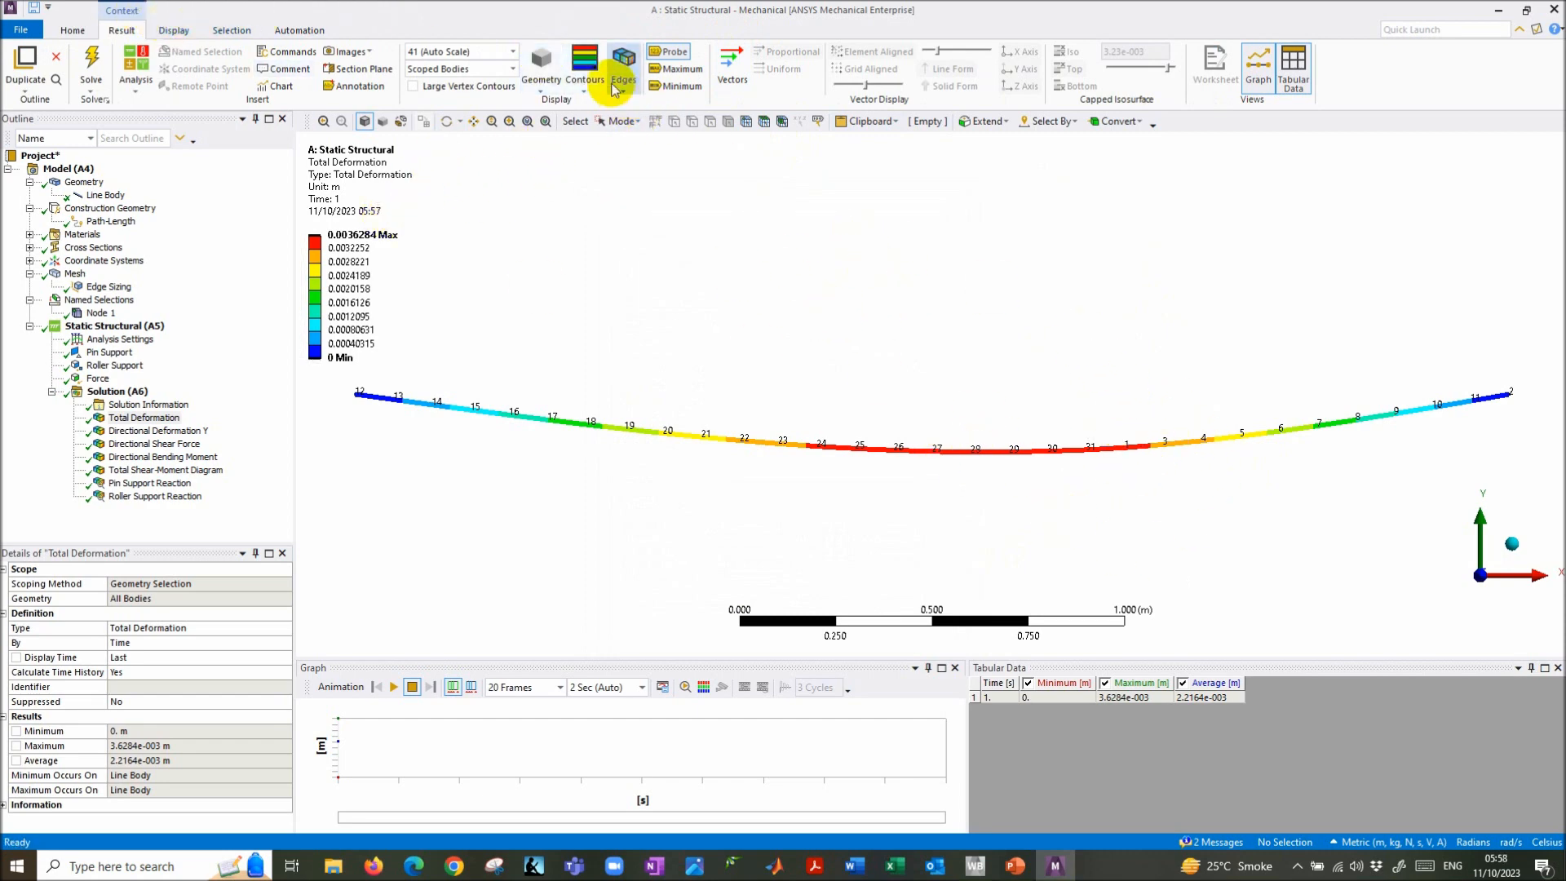
- Overlay the undeformed beam as a thin wireframe on the Total Deformation result
{"action": "left_click", "coordinate": [624, 70]}
{"action": "left_click", "coordinate": [656, 122]}
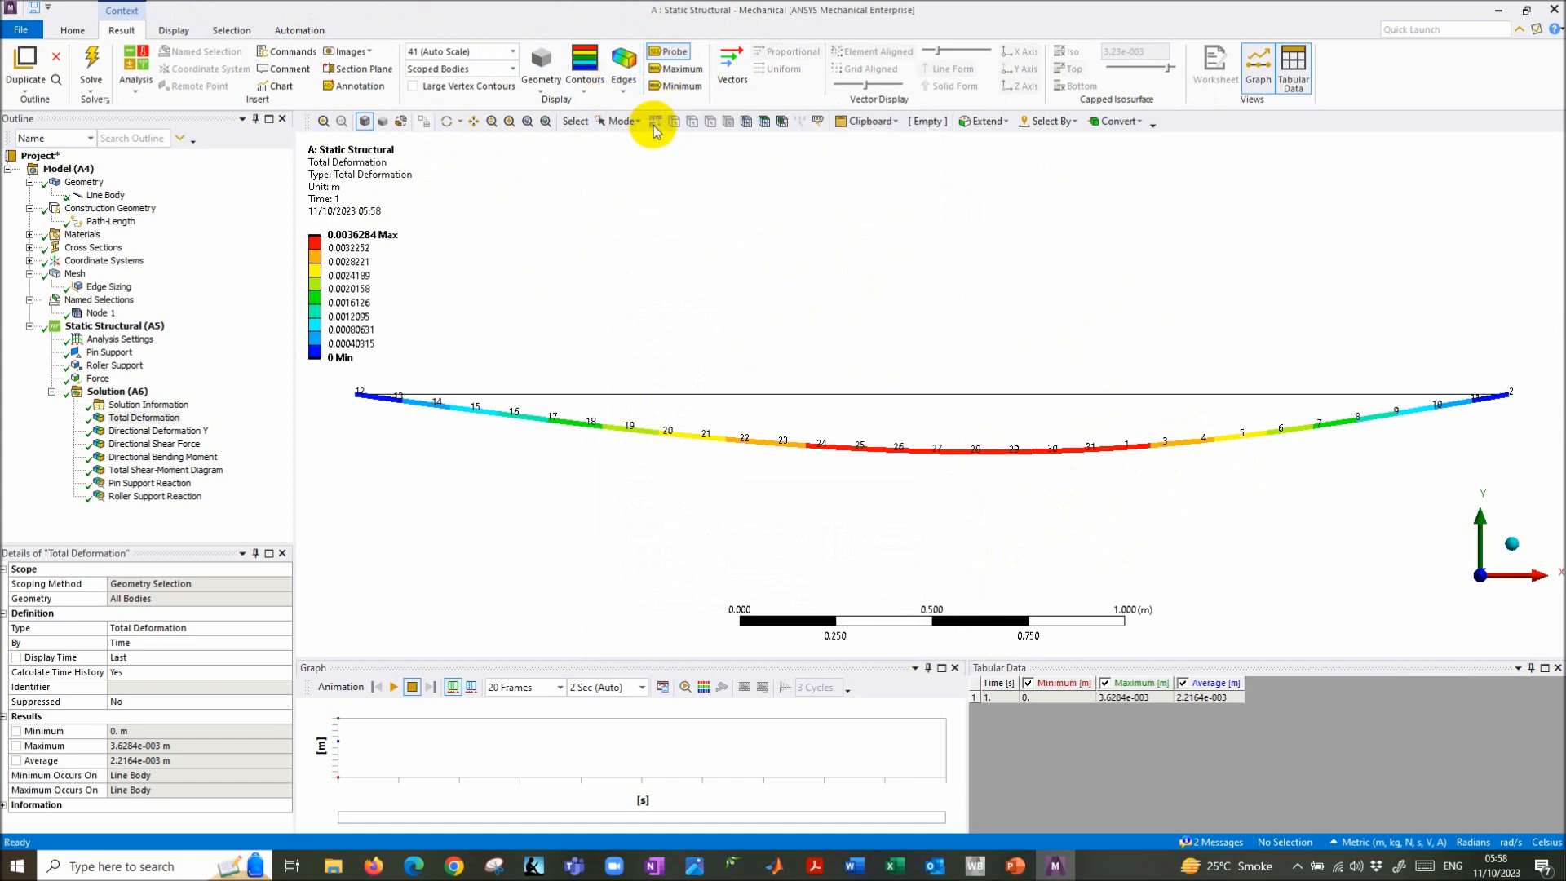
{"action": "left_click", "coordinate": [622, 88]}
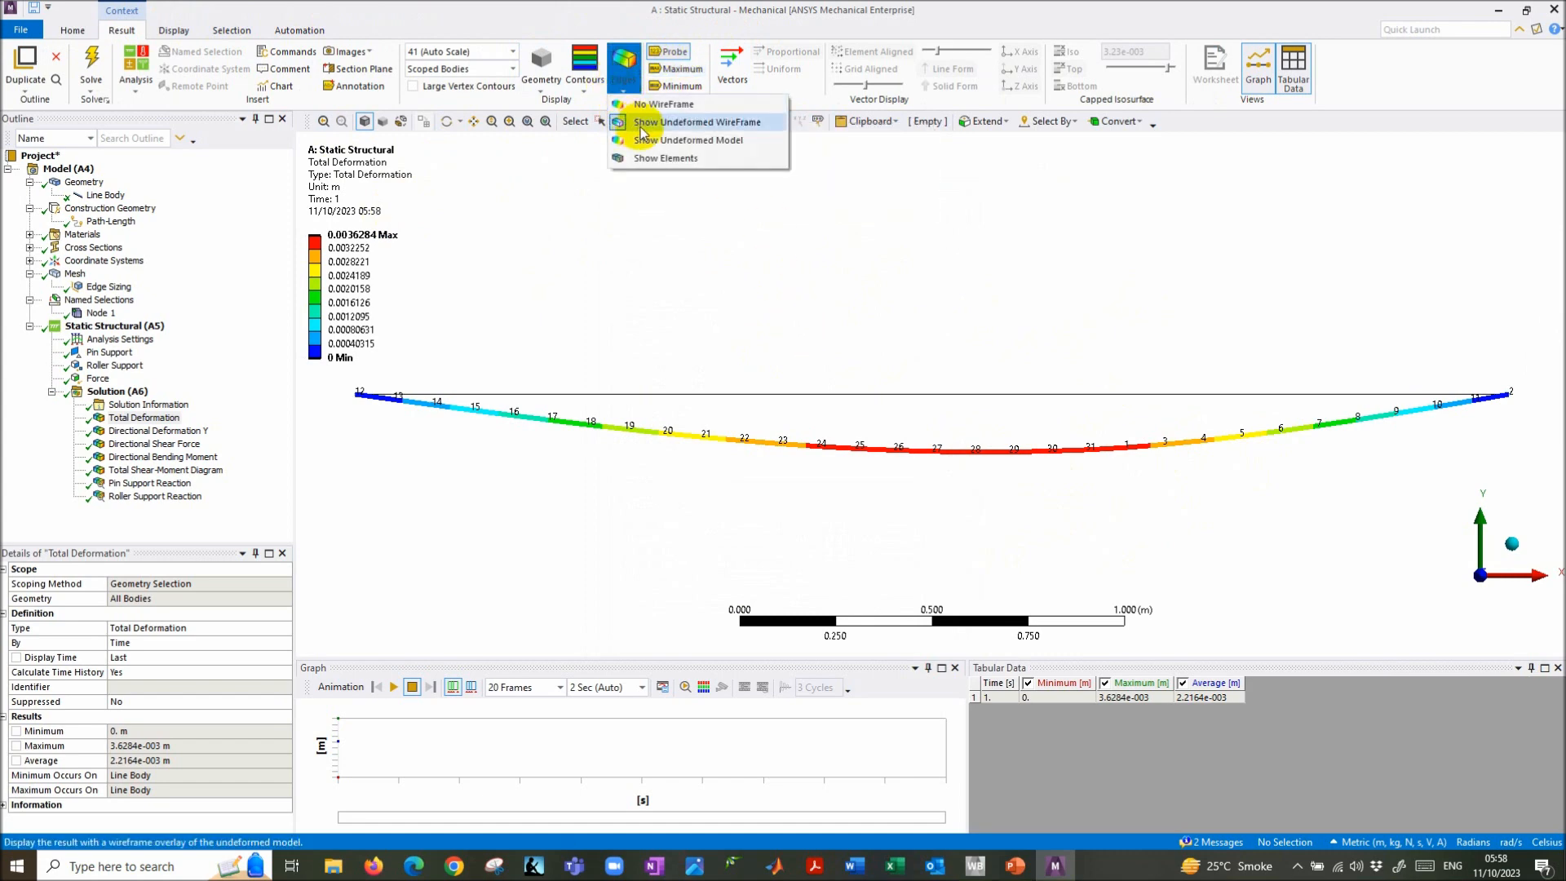
{"action": "left_click", "coordinate": [672, 144]}
{"action": "left_click", "coordinate": [627, 88]}
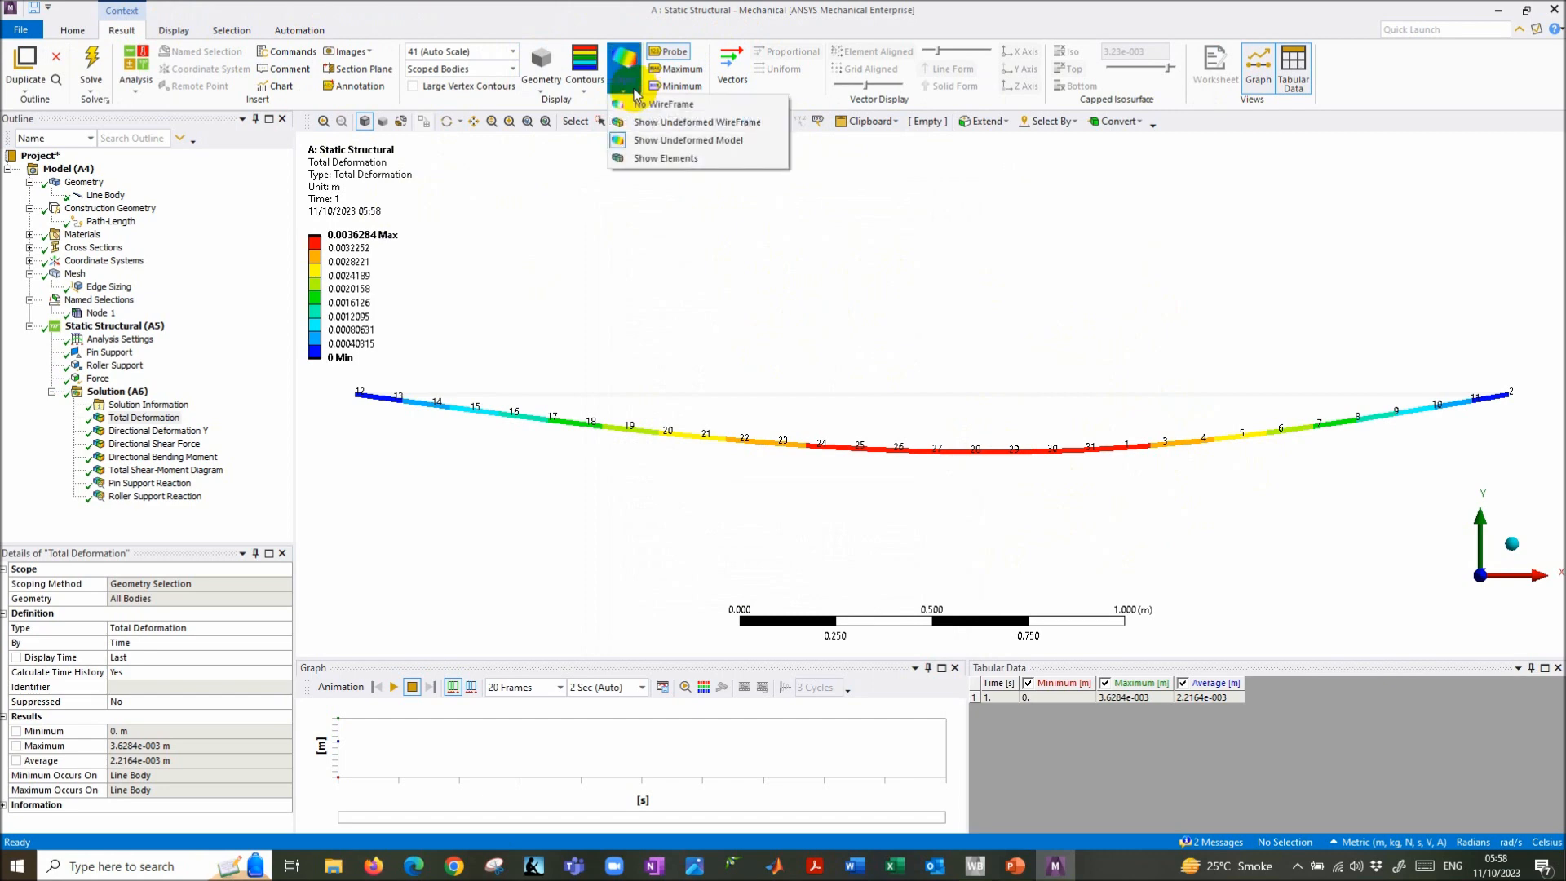
{"action": "left_click", "coordinate": [670, 124]}
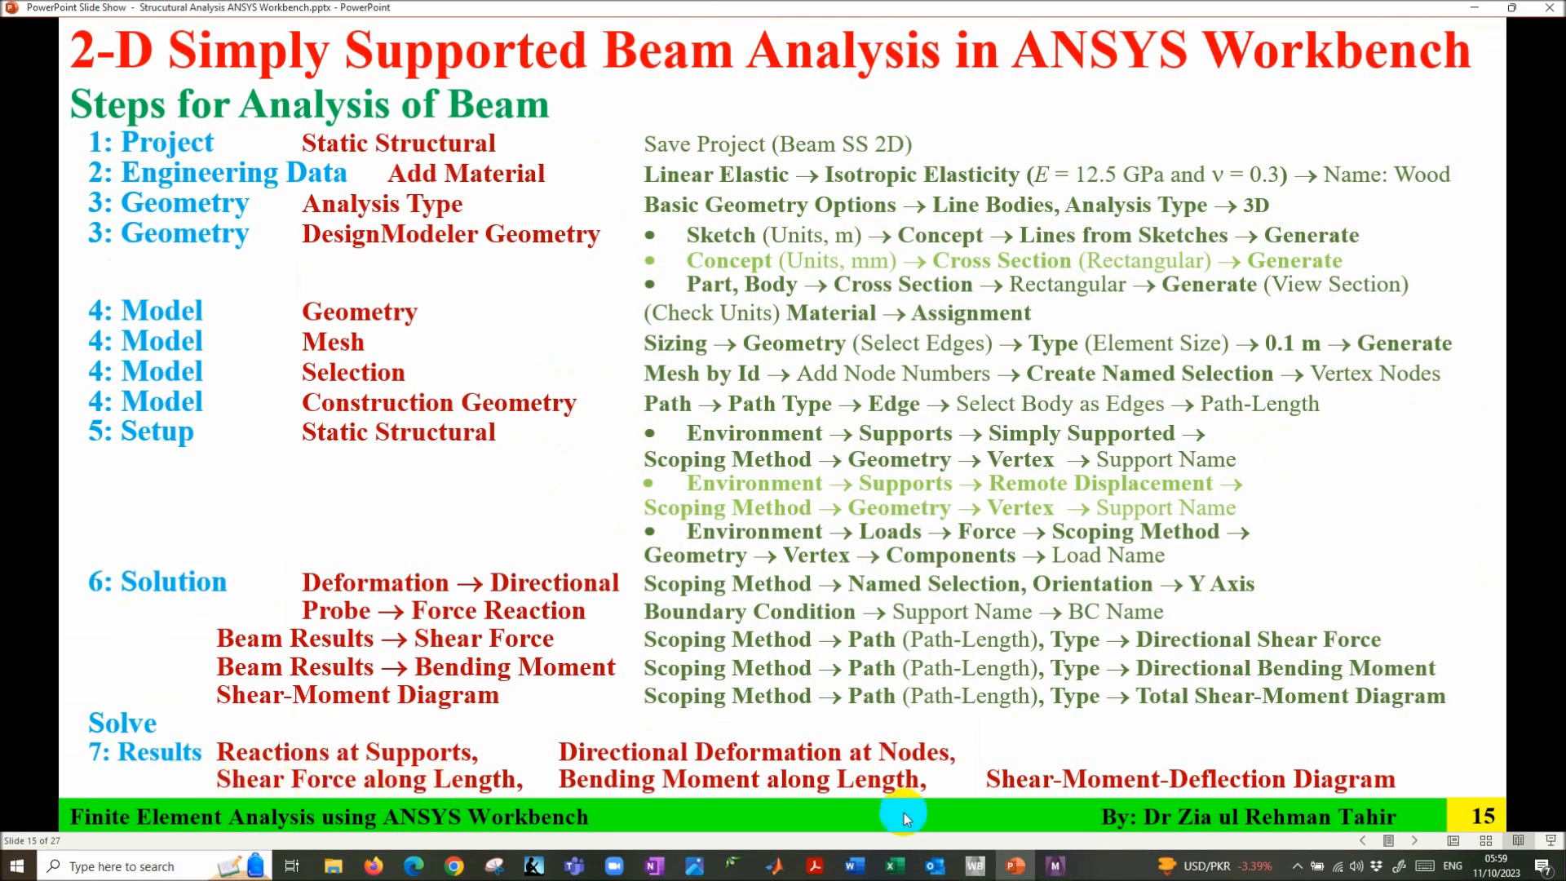
{"action": "left_click", "coordinate": [1055, 866]}
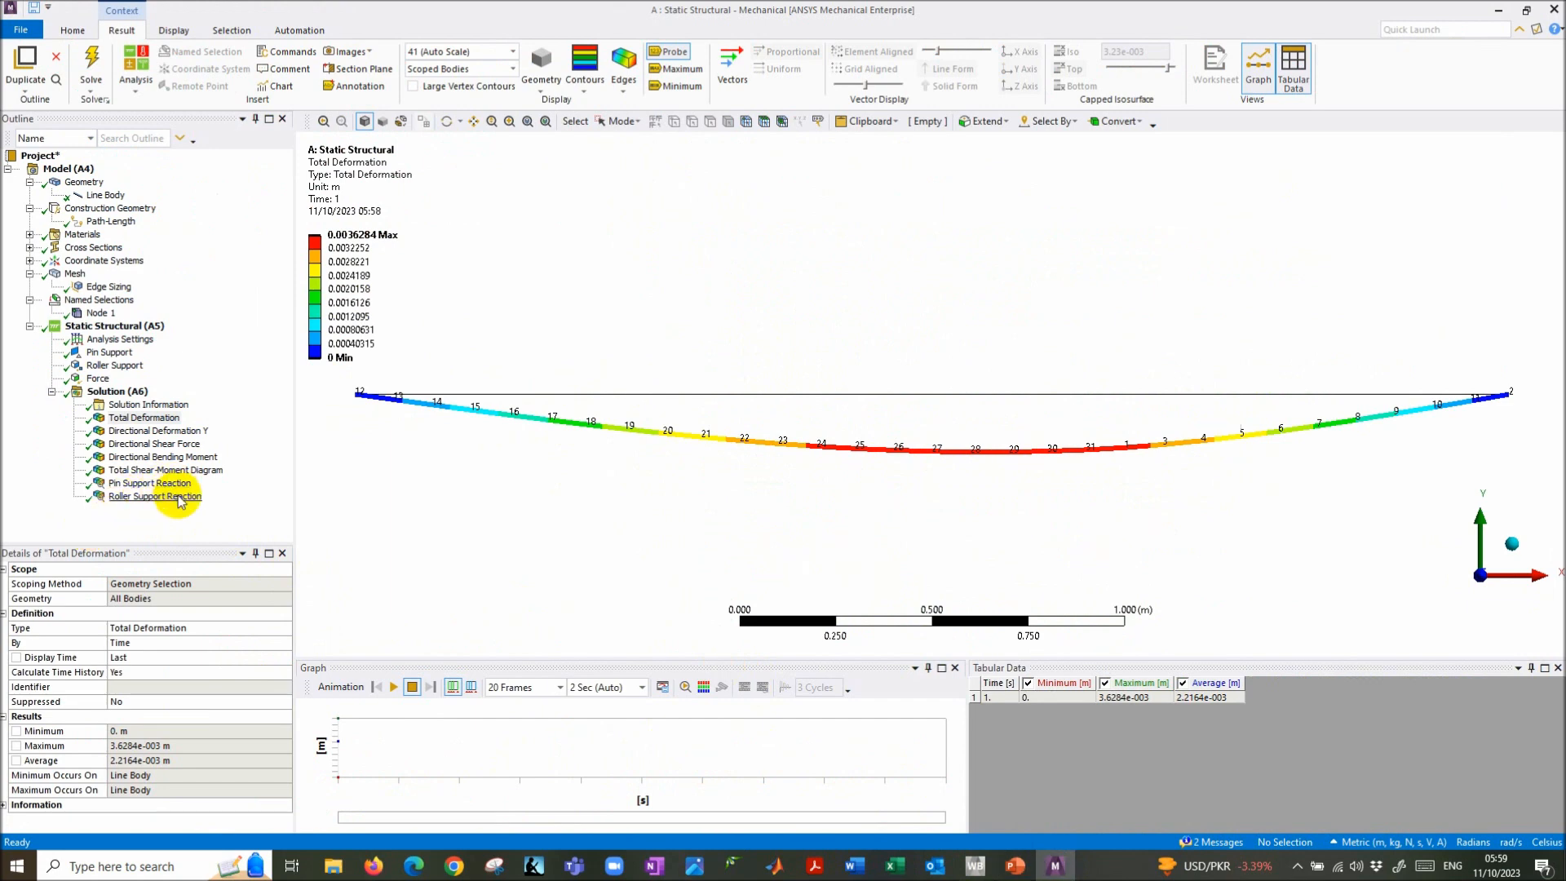
- Display the Directional Shear Force result along the beam
{"action": "left_click", "coordinate": [142, 444]}
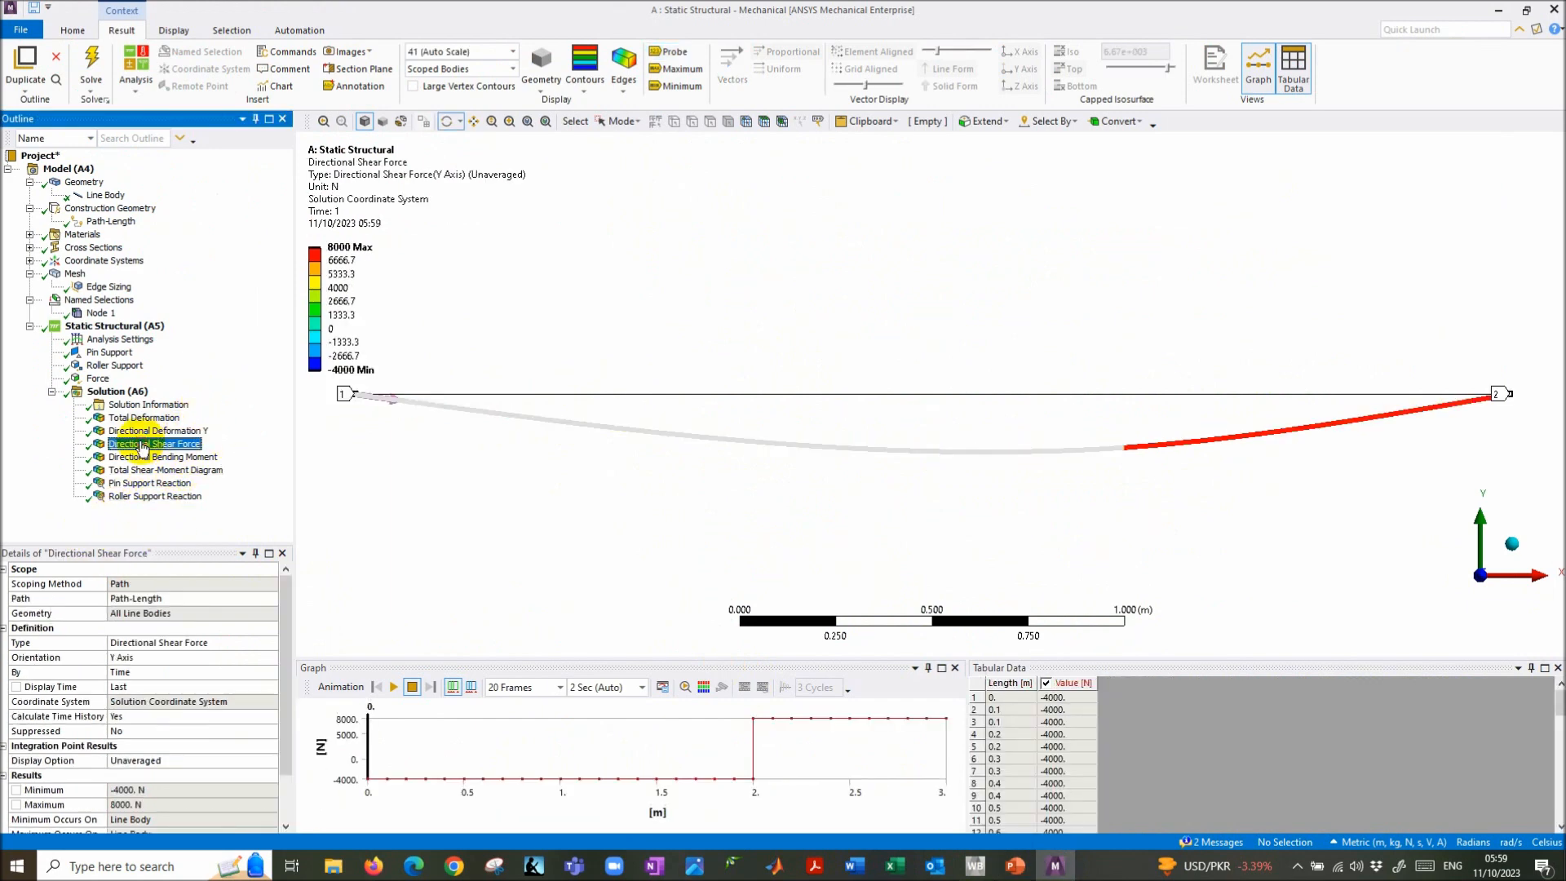
{"action": "left_click", "coordinate": [624, 82]}
{"action": "left_click", "coordinate": [644, 106]}
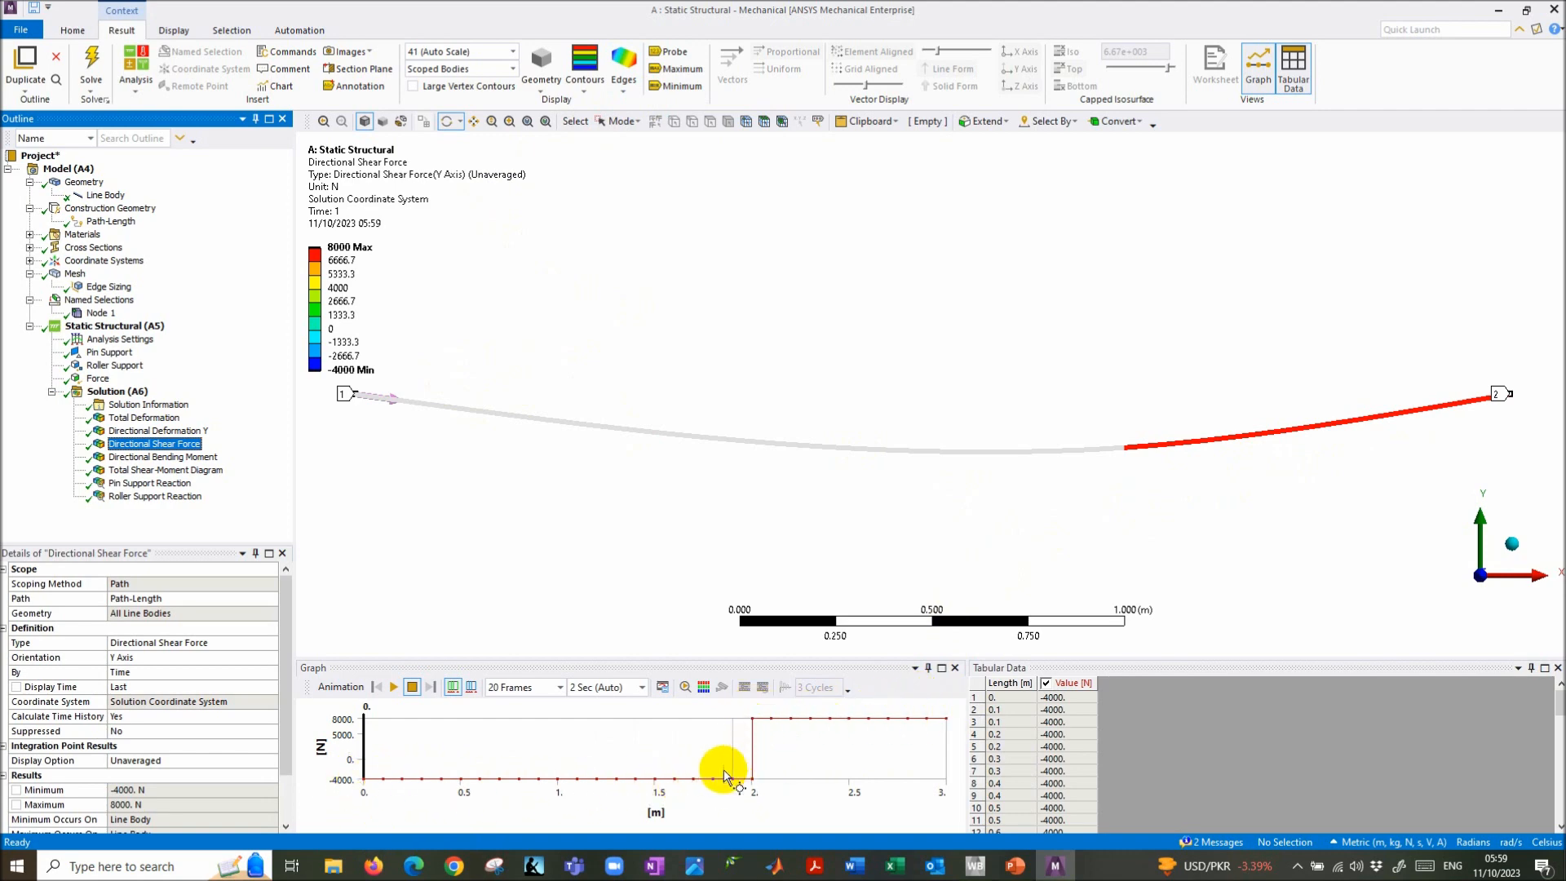
- Check the shear force table (-4000 N stepping to 8000 N at 2 m), then return to the steps slide
{"action": "left_click", "coordinate": [1099, 771]}
{"action": "scroll", "coordinate": [1079, 775], "scroll_direction": "down", "scroll_amount": 15}
{"action": "scroll", "coordinate": [1074, 778], "scroll_direction": "up", "scroll_amount": 15}
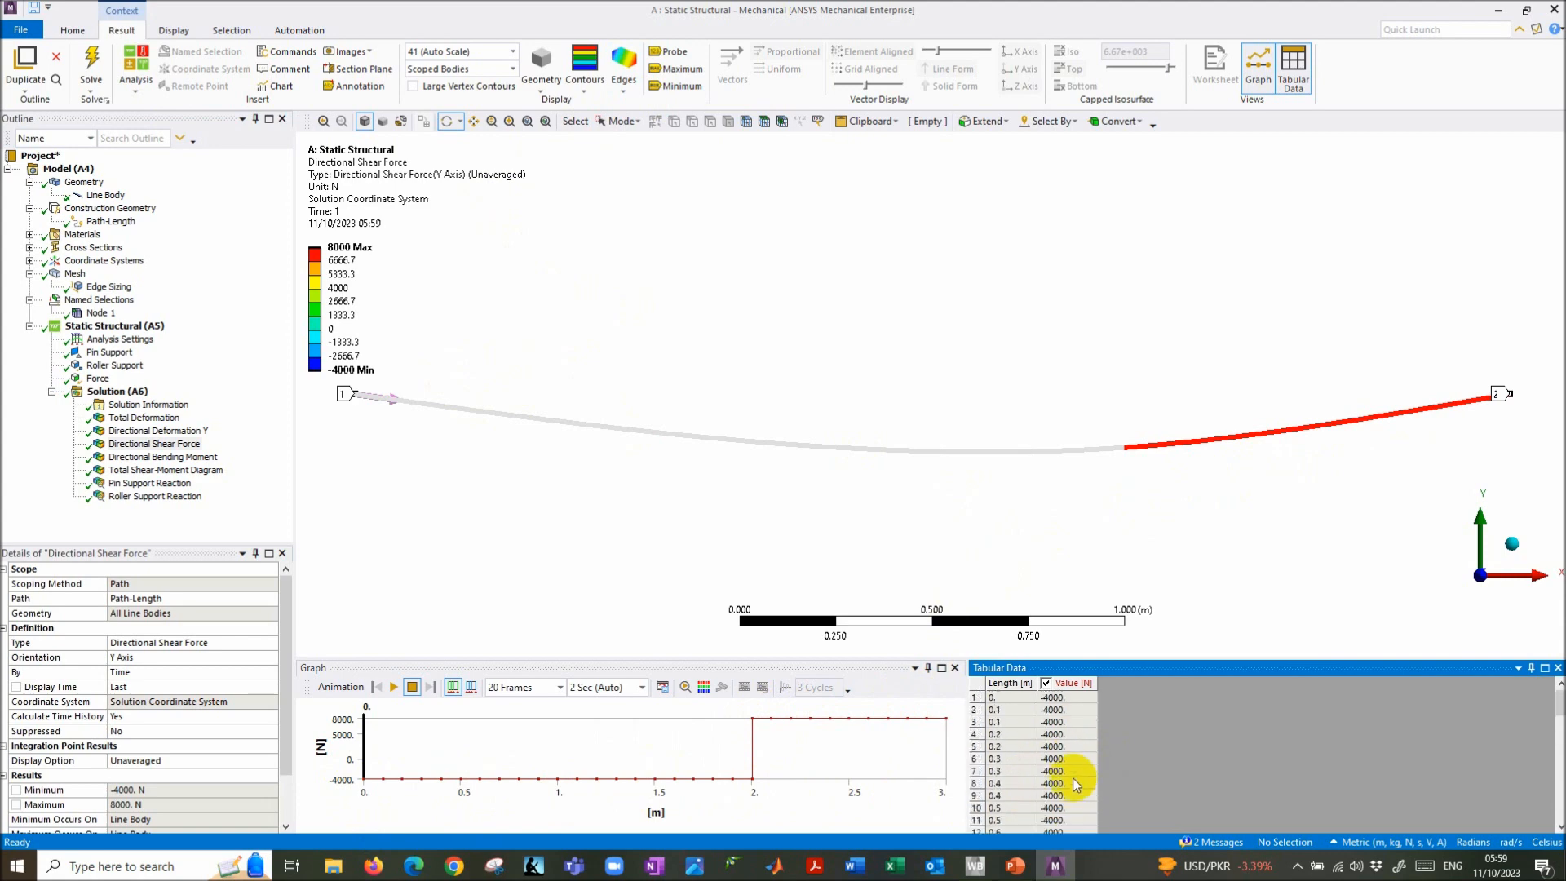
{"action": "left_click", "coordinate": [1015, 867]}
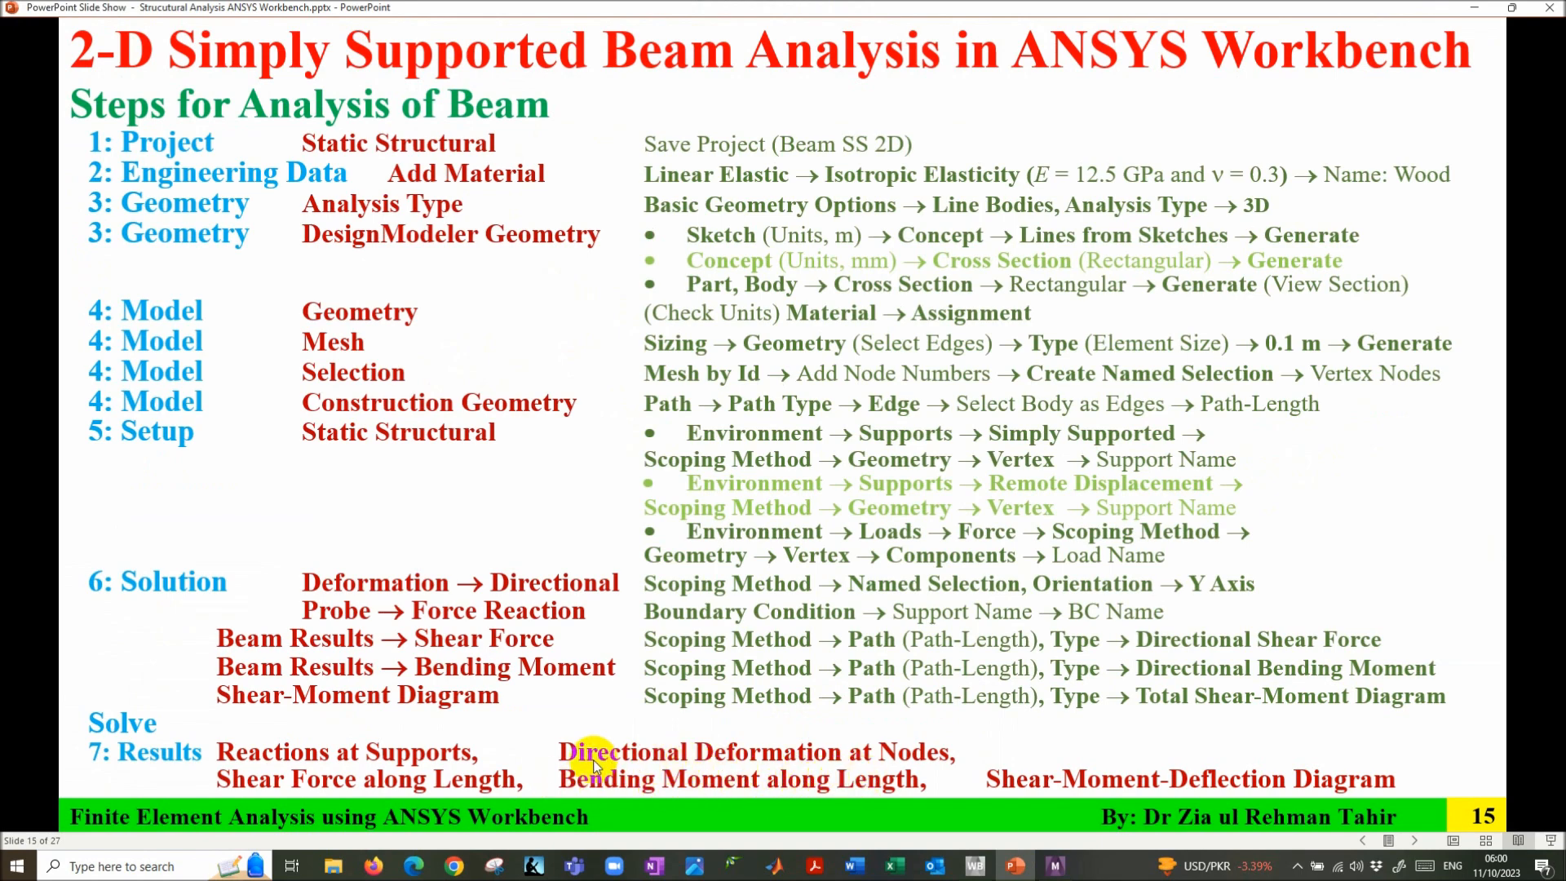
- Bring ANSYS Mechanical back to the front with the Directional Shear Force result
{"action": "left_click", "coordinate": [1054, 867]}
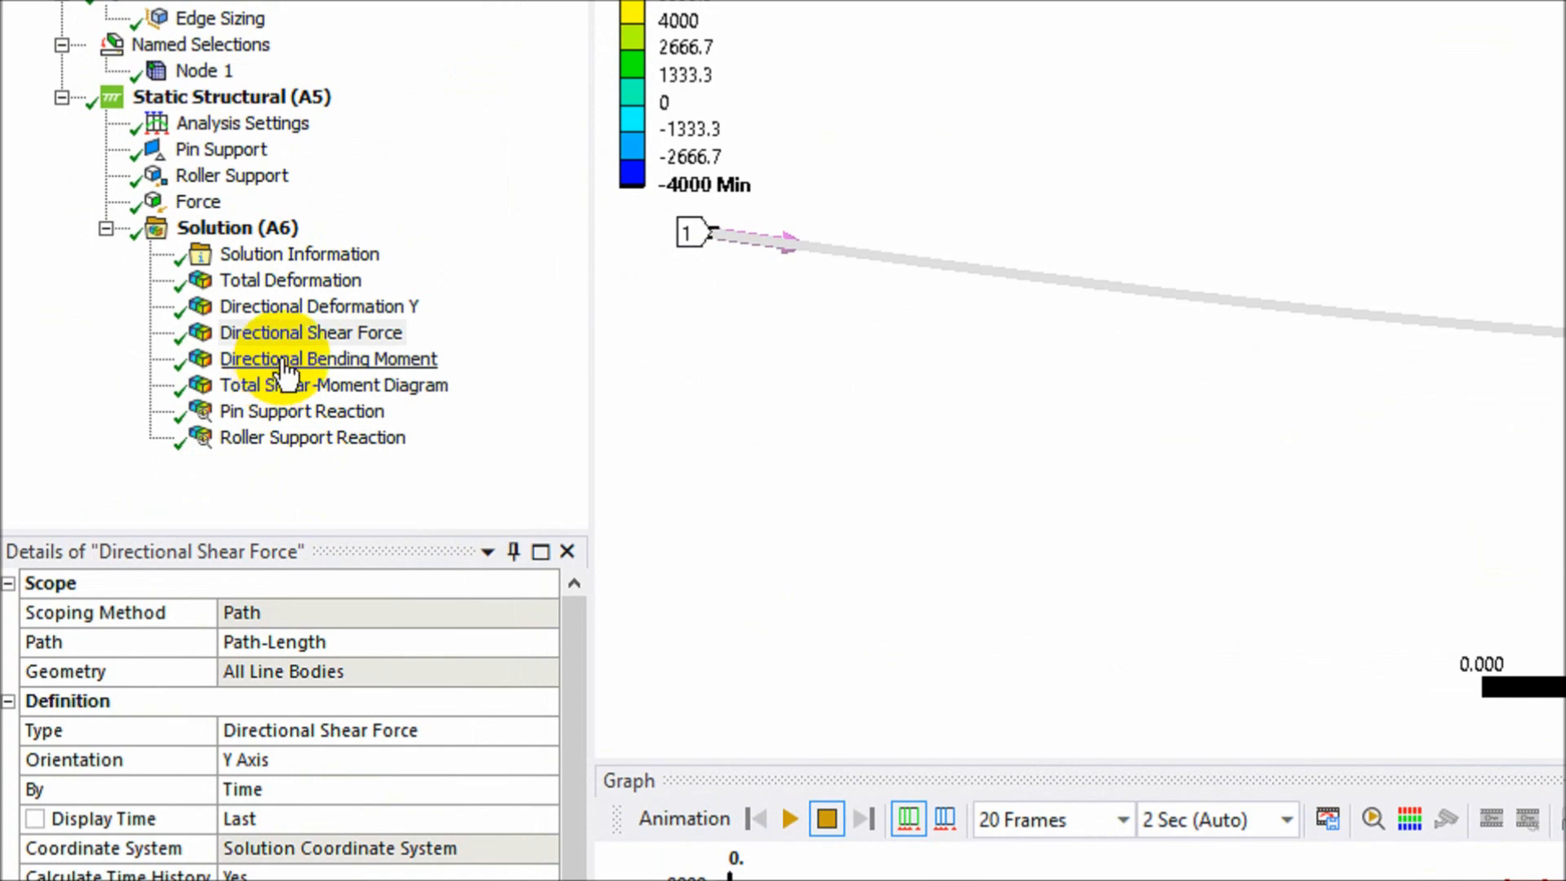
- Display the Directional Bending Moment and find its 8000 N·m peak at 2 m in the table
{"action": "left_click", "coordinate": [290, 361]}
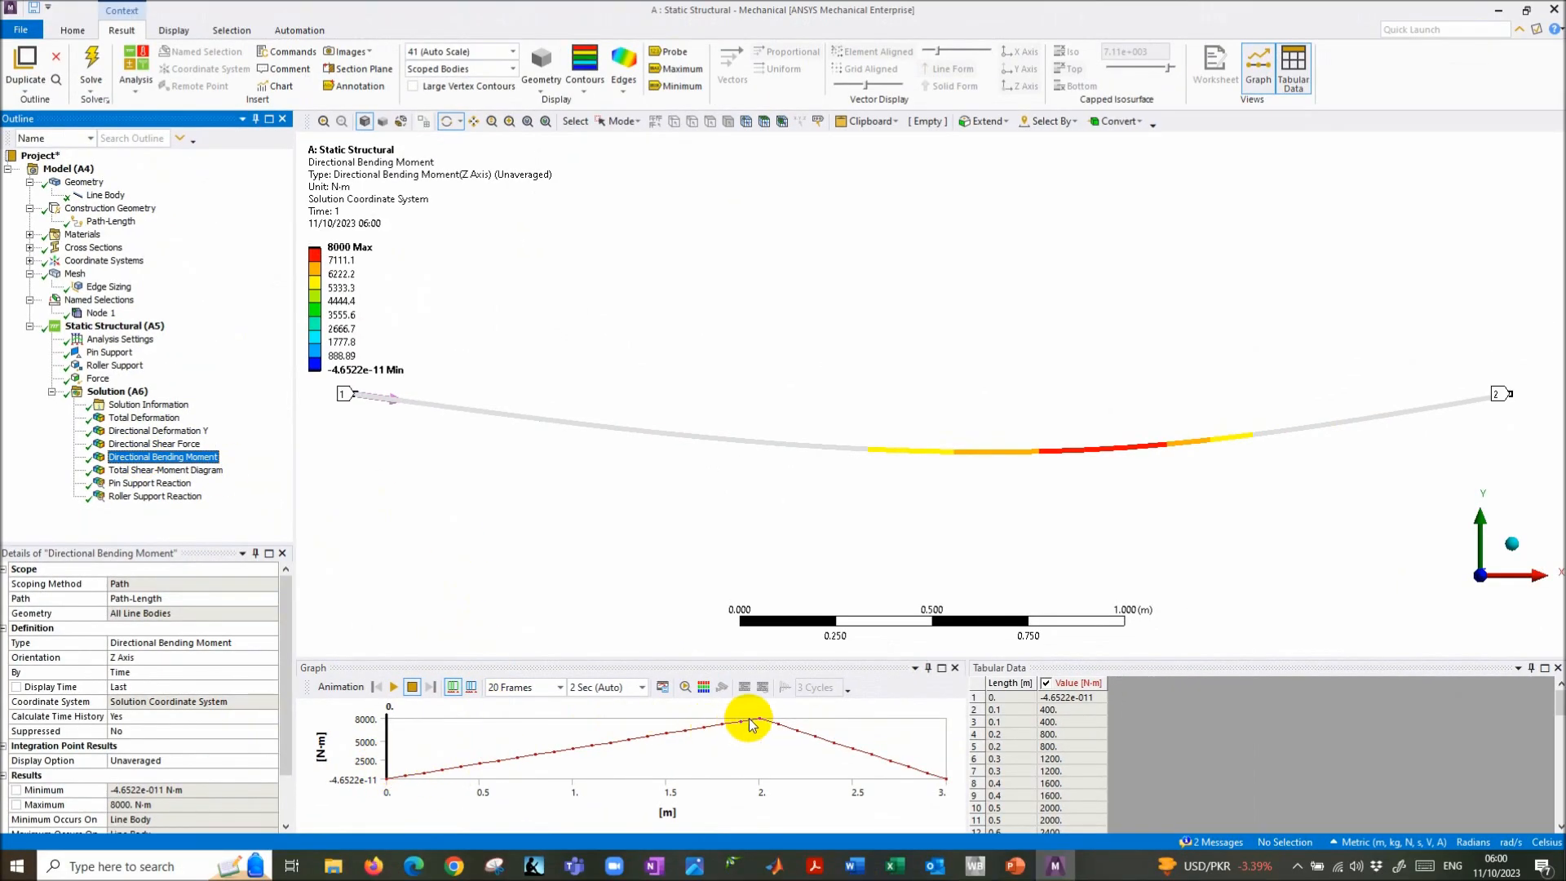
{"action": "left_click", "coordinate": [1069, 811]}
{"action": "scroll", "coordinate": [1071, 804], "scroll_direction": "down", "scroll_amount": 13}
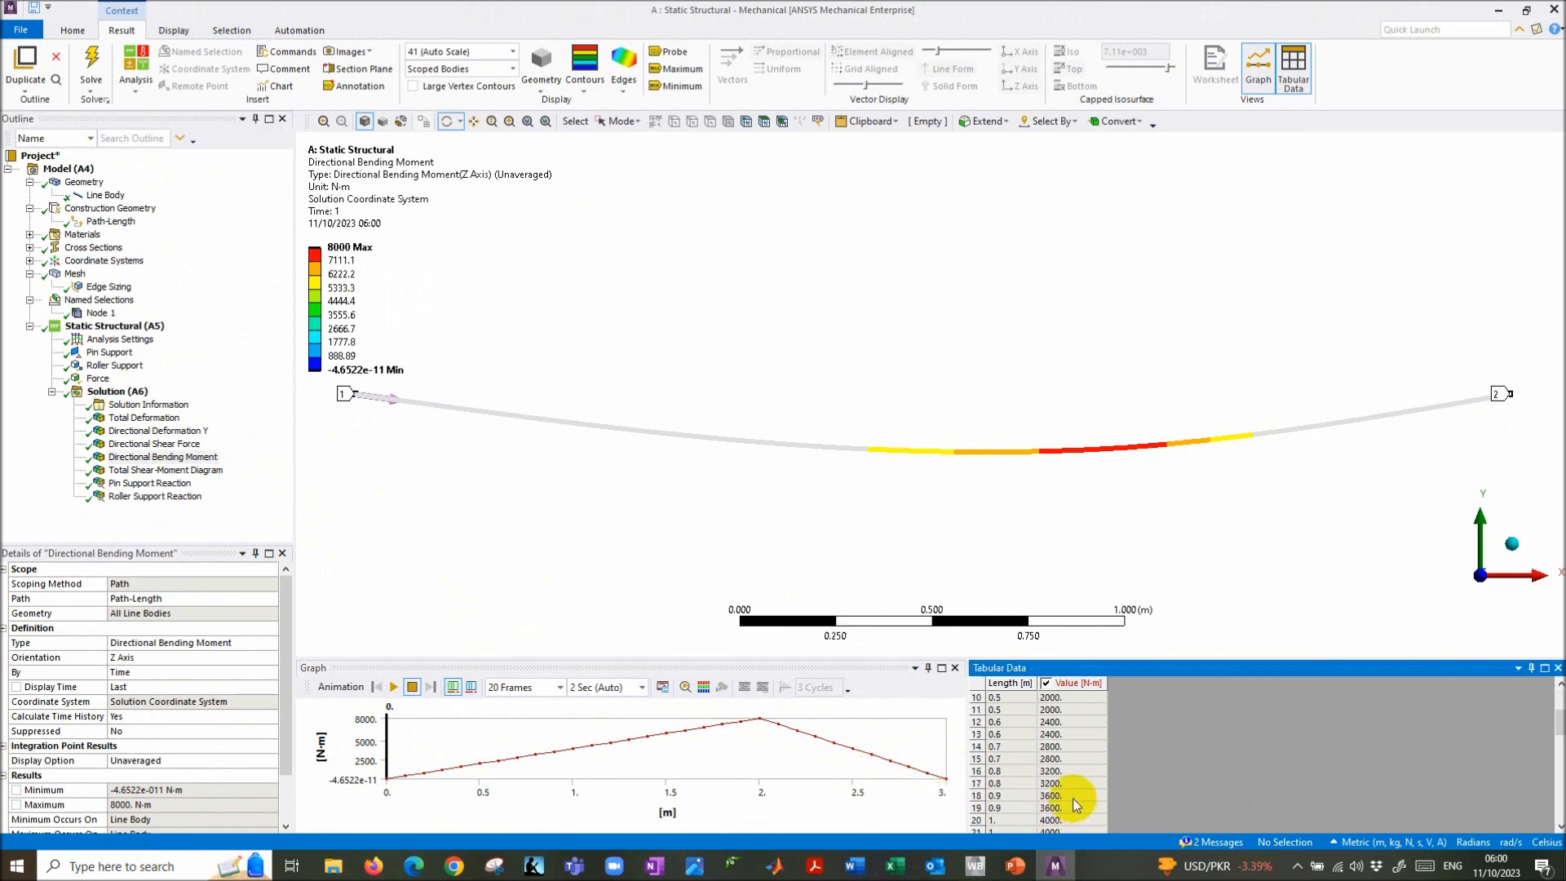
{"action": "scroll", "coordinate": [1074, 801], "scroll_direction": "down", "scroll_amount": 3}
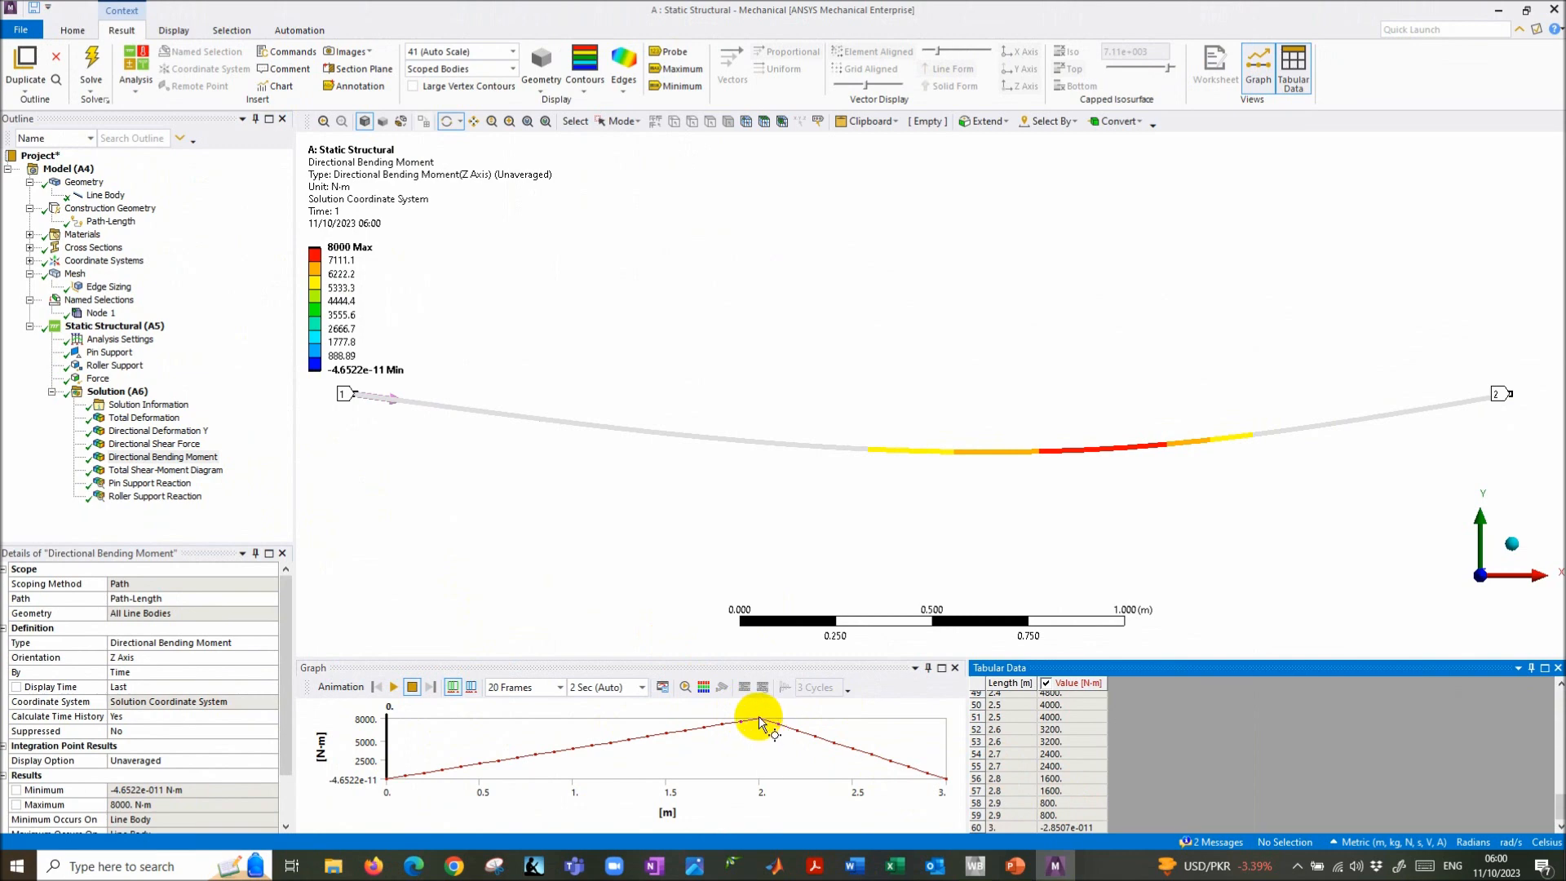
{"action": "scroll", "coordinate": [1047, 797], "scroll_direction": "up", "scroll_amount": 1}
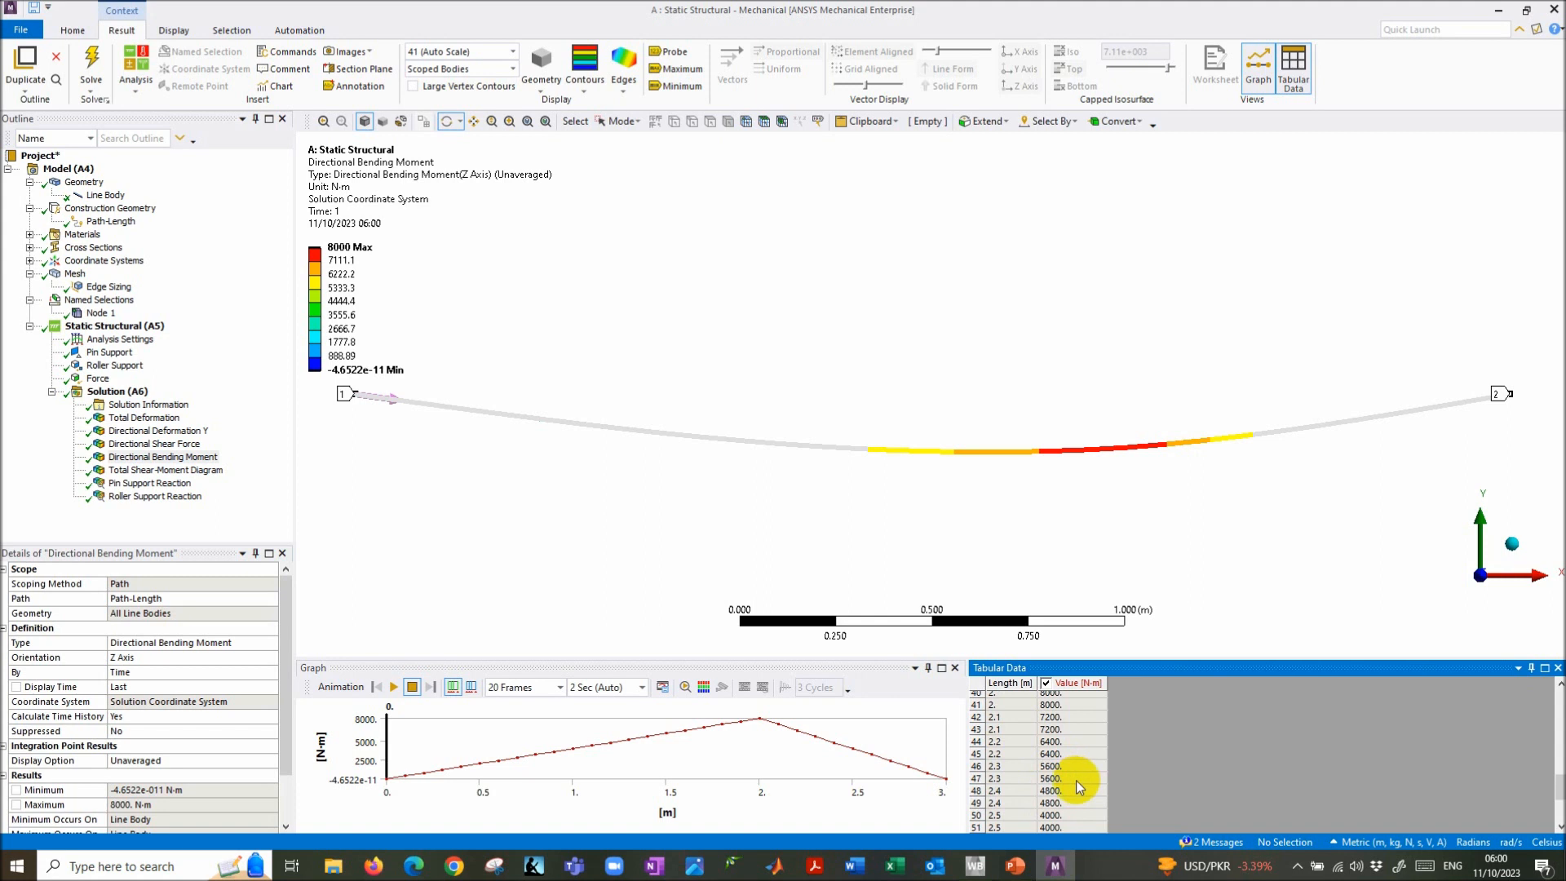
{"action": "scroll", "coordinate": [1075, 780], "scroll_direction": "up", "scroll_amount": 1}
{"action": "left_click", "coordinate": [1001, 731]}
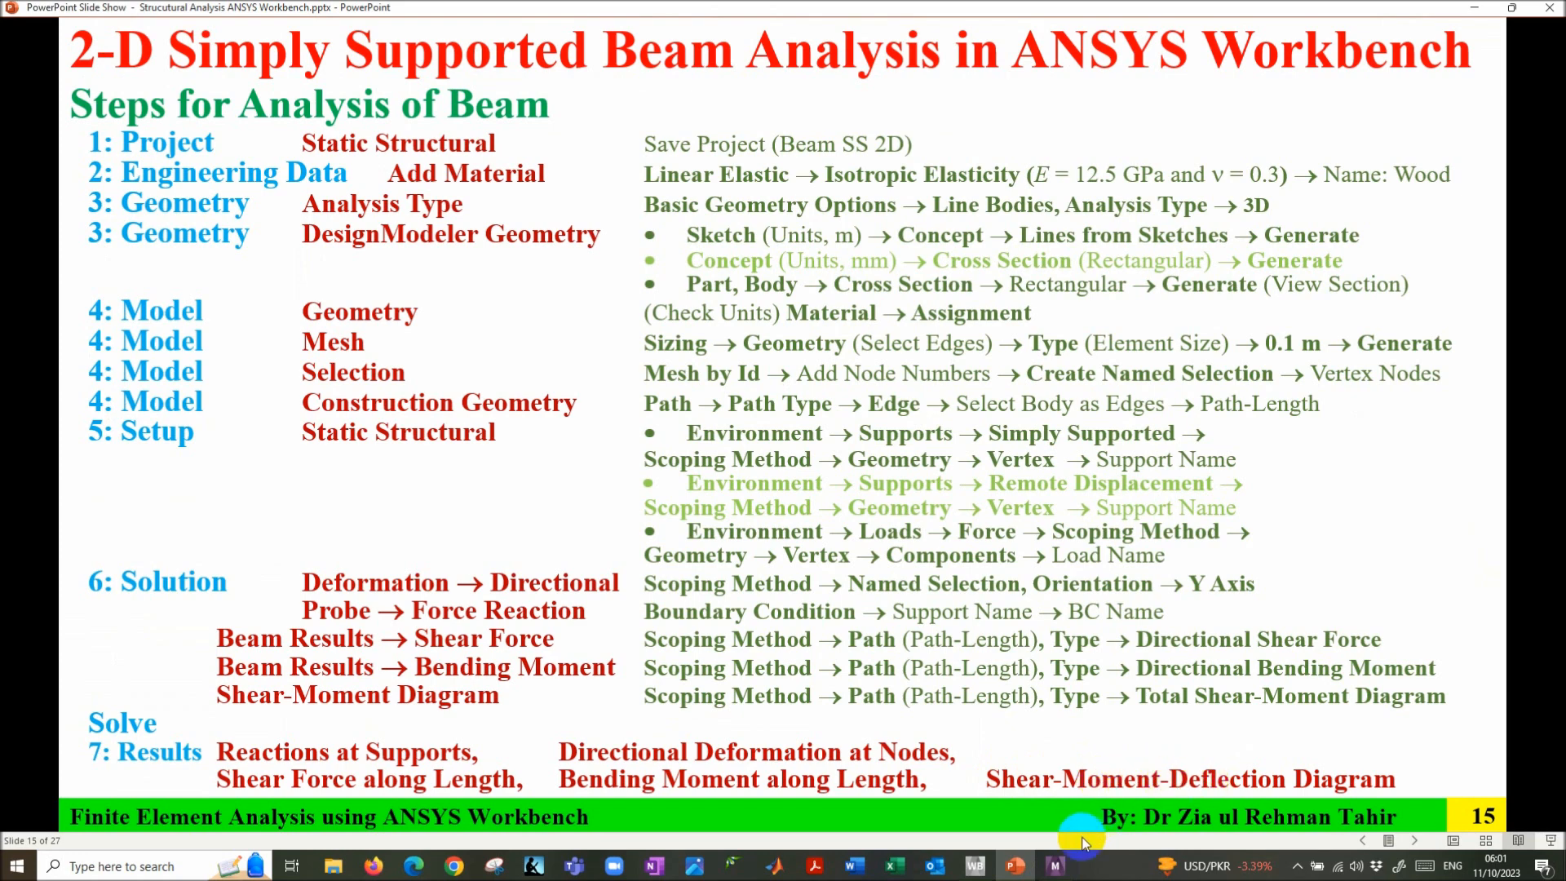
{"action": "left_click", "coordinate": [1055, 866]}
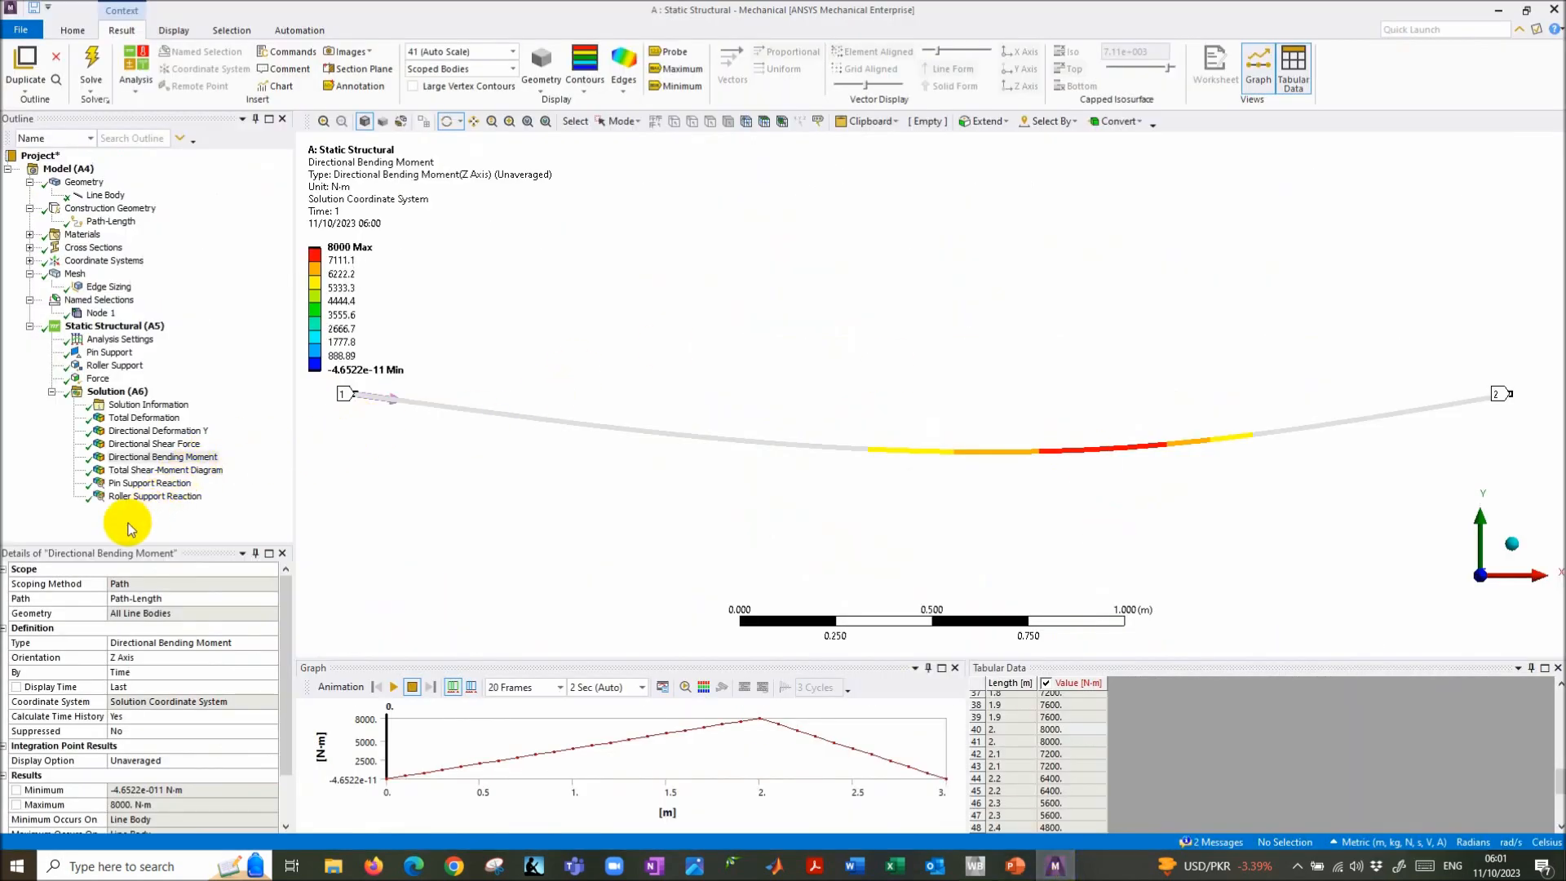
{"action": "left_click", "coordinate": [134, 471]}
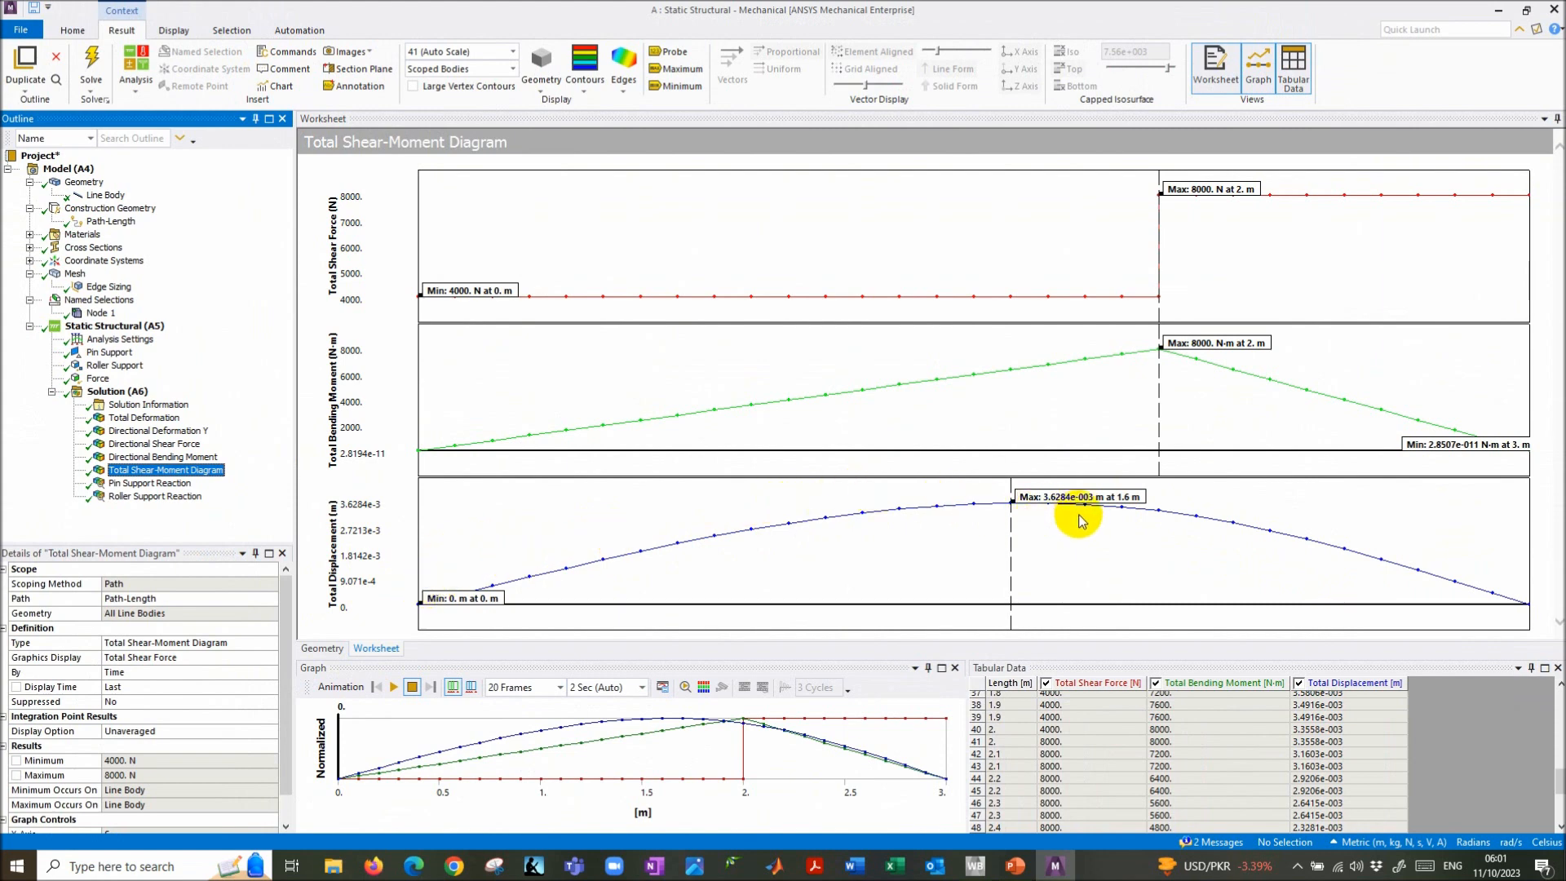
- Review the combined shear, moment and displacement worksheet and values, then return to the beam problem slide
{"action": "left_click", "coordinate": [810, 231]}
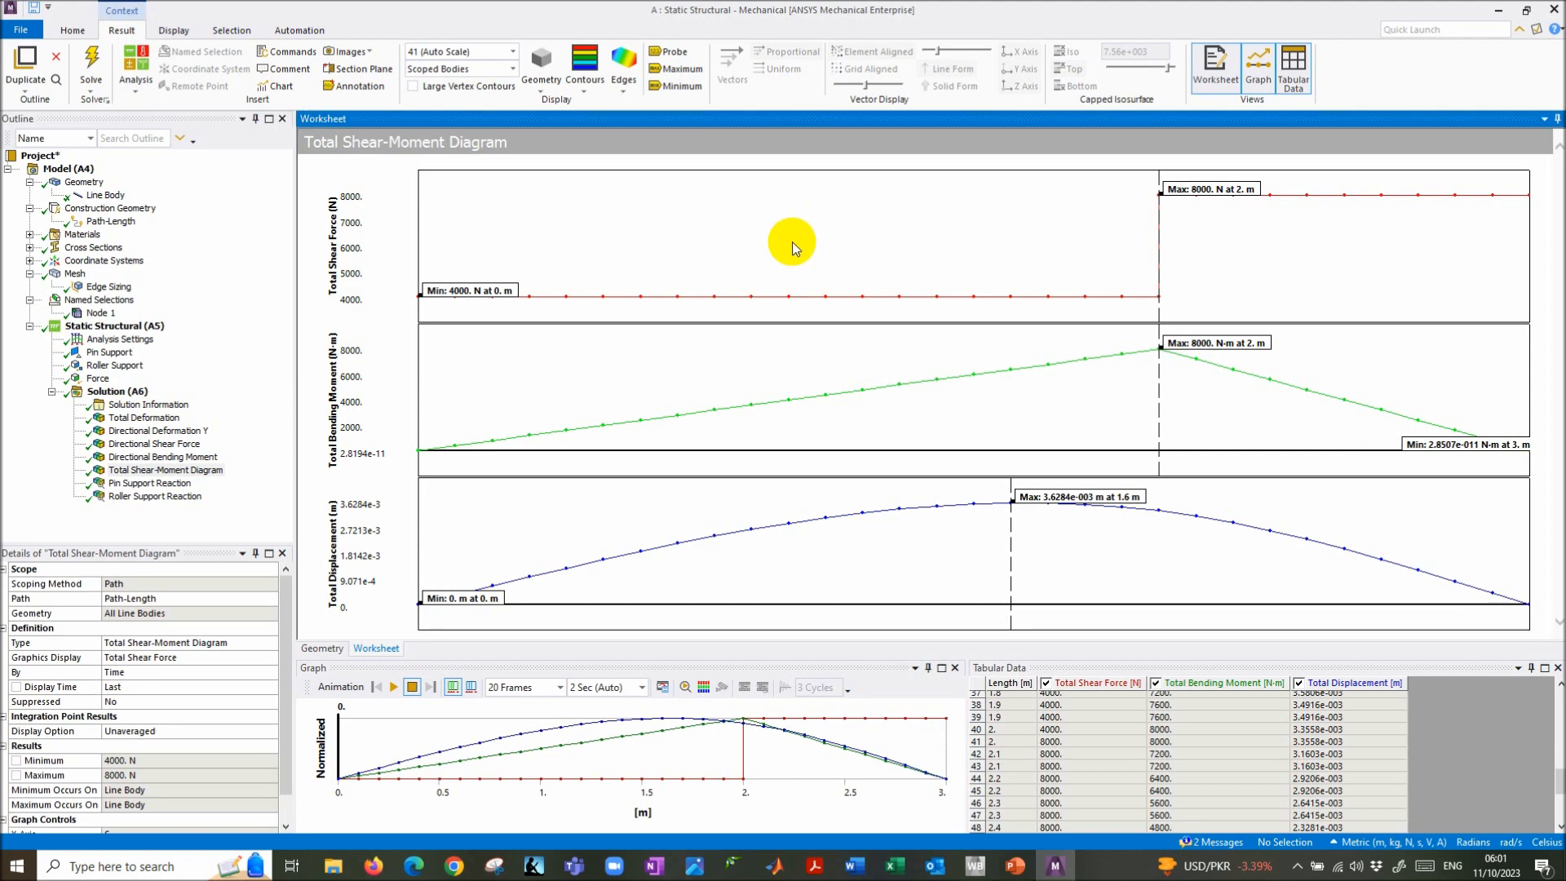
{"action": "left_click", "coordinate": [846, 546]}
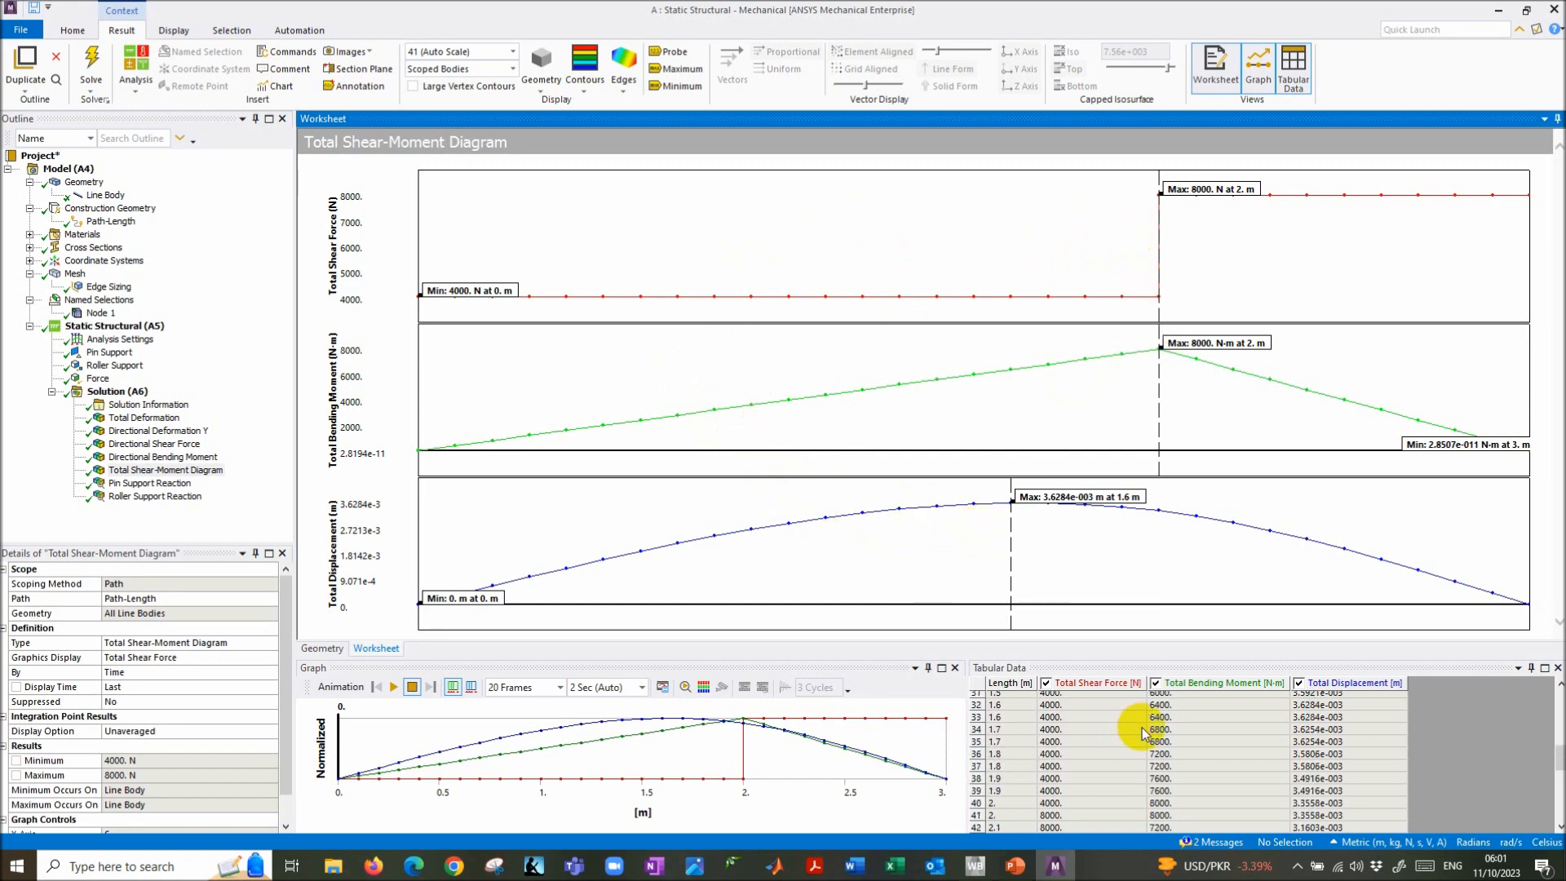
{"action": "left_click", "coordinate": [1144, 733]}
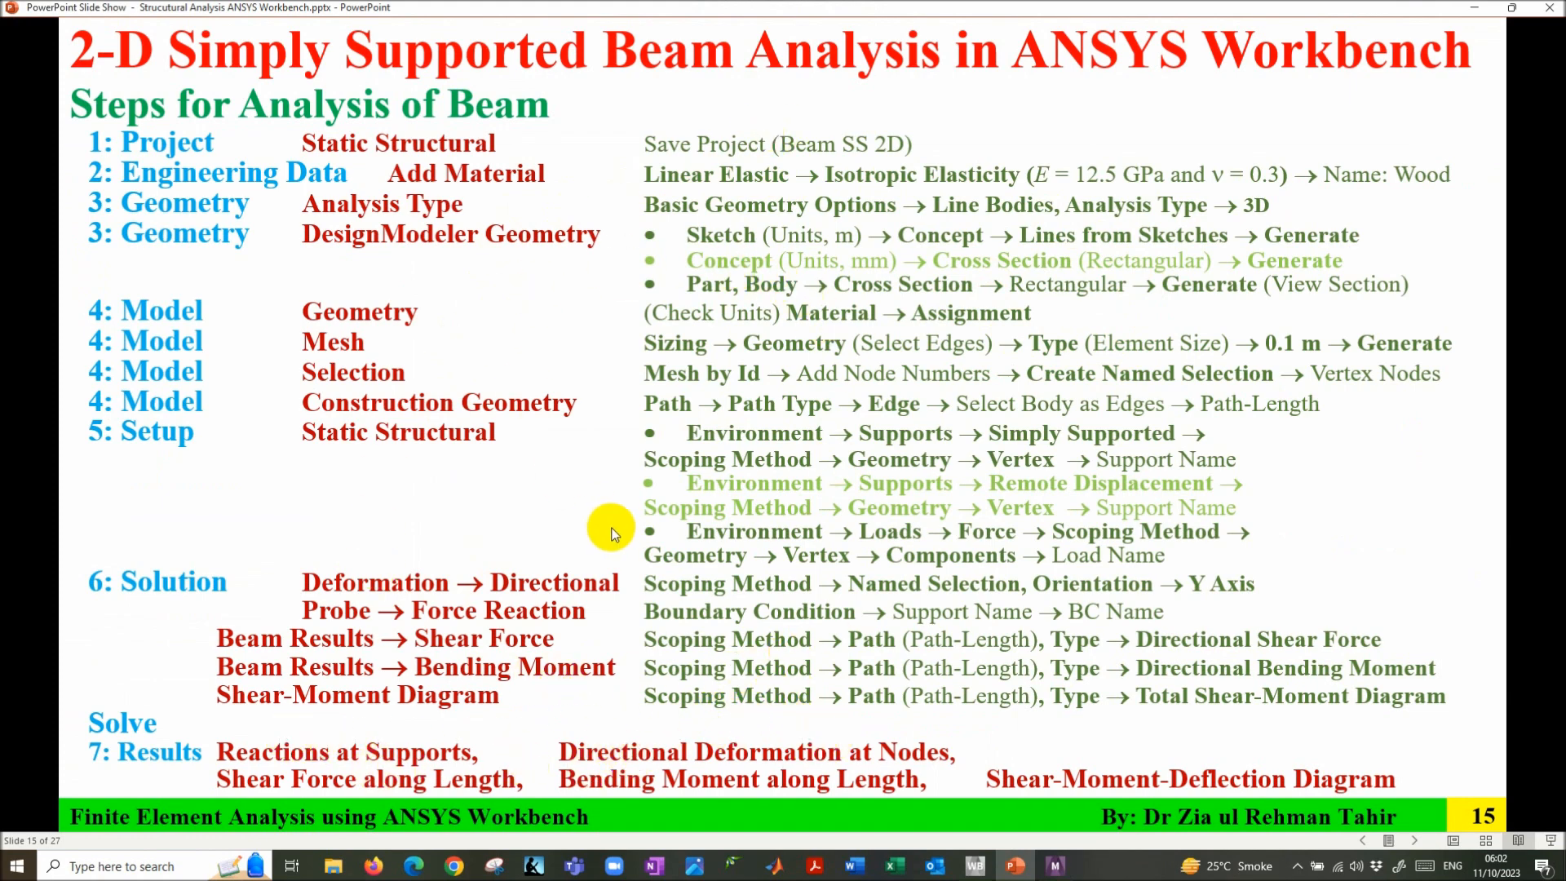
{"action": "key", "text": "Left"}
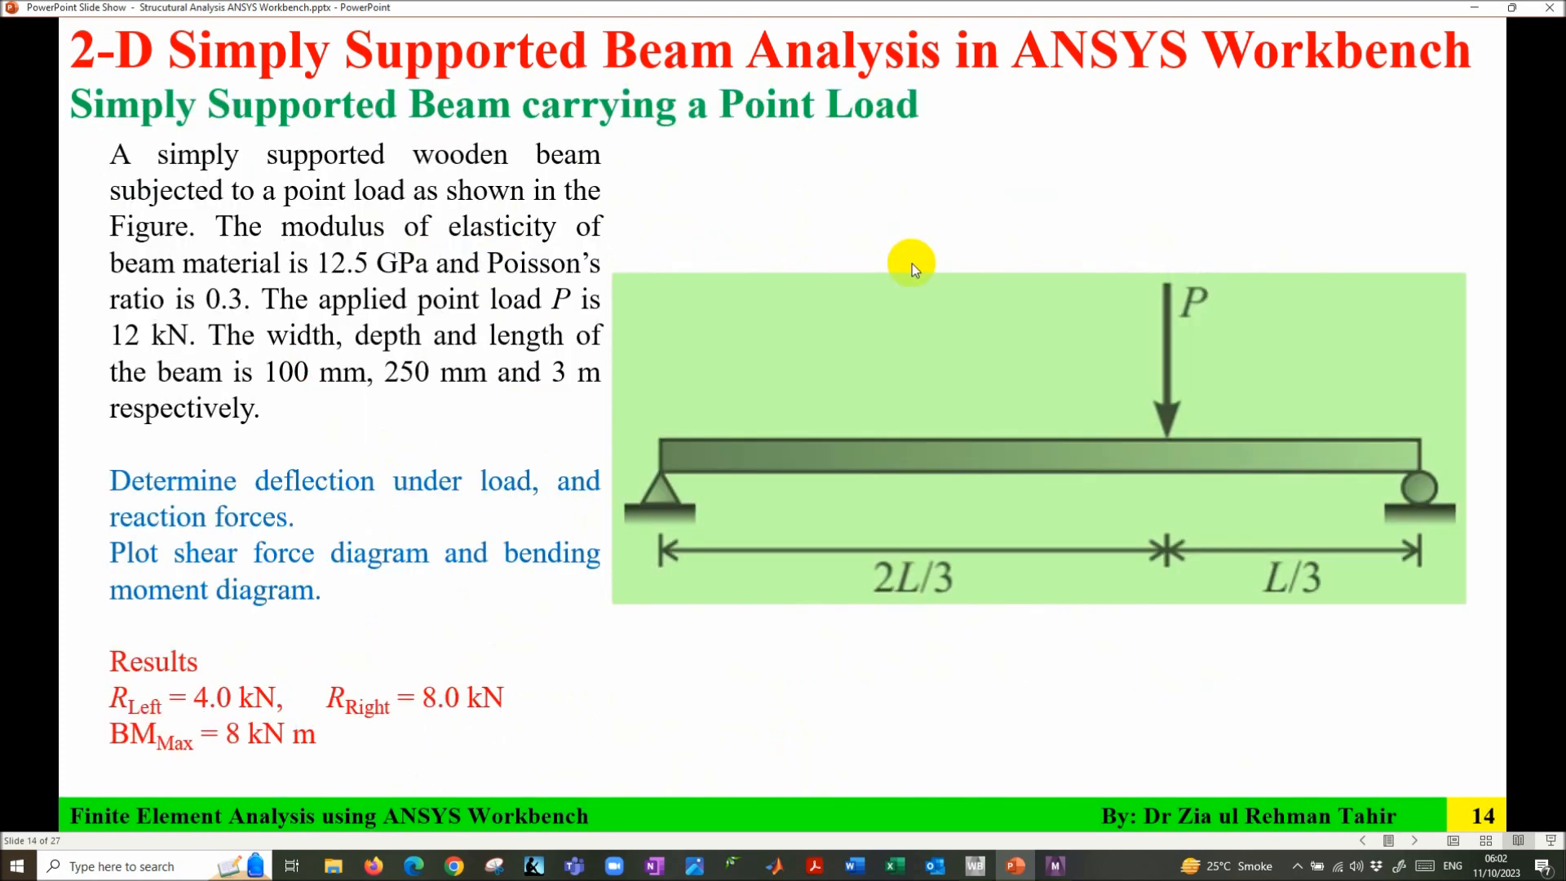